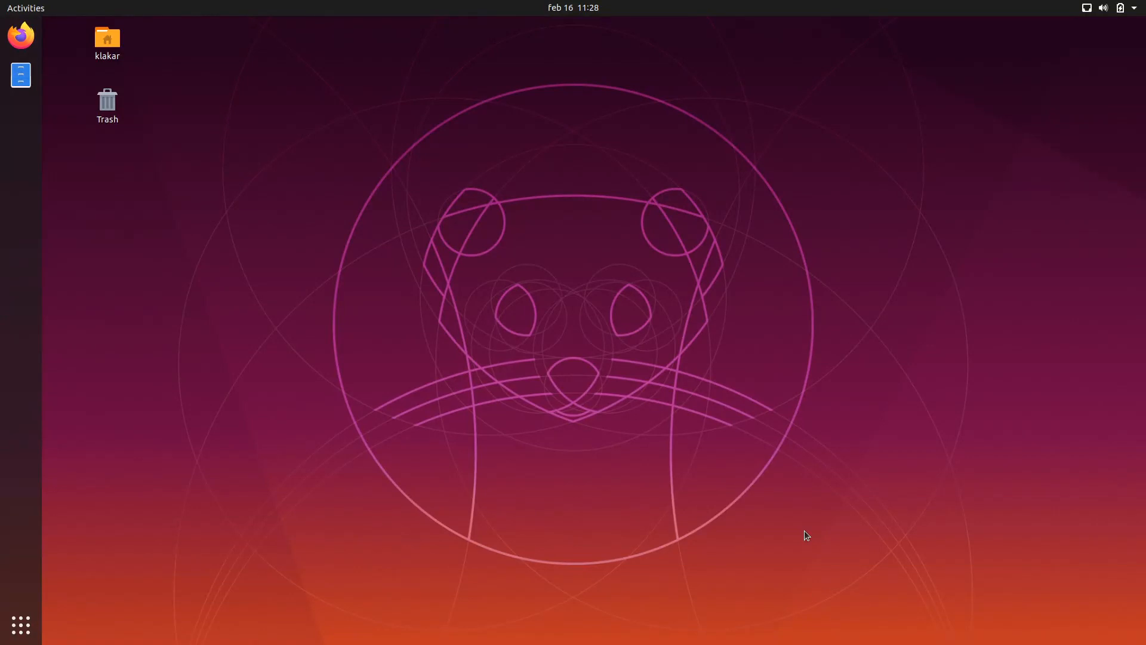
Open a terminal and launch QGIS with the command qgis.
{"action": "key", "text": "ctrl+alt+t"}
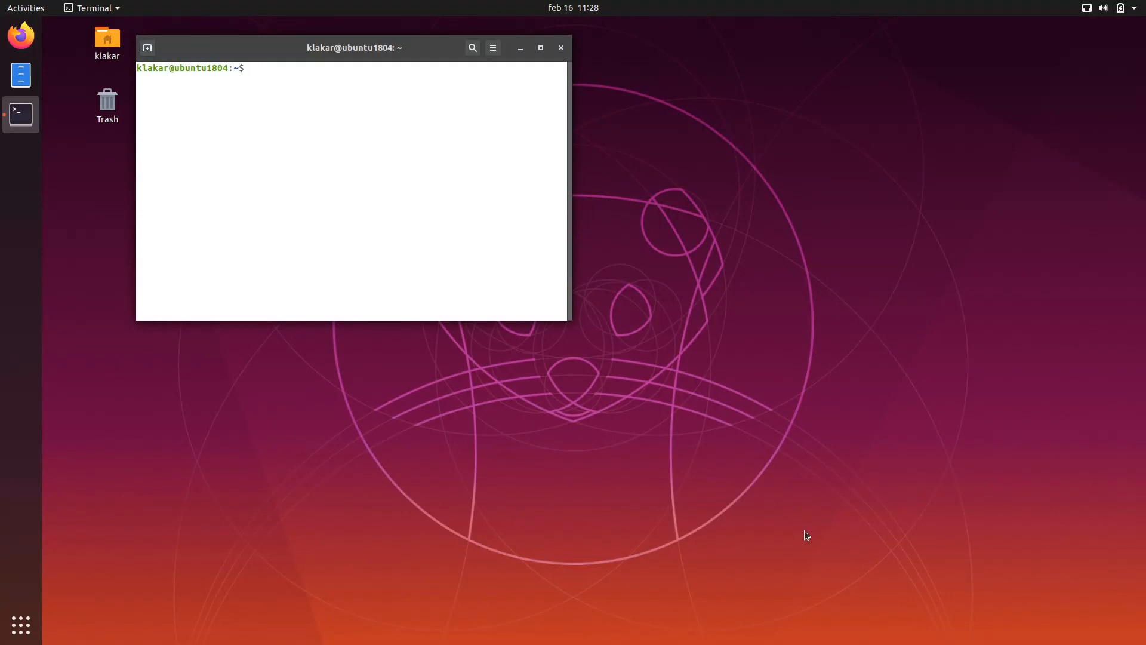
{"action": "type", "text": "qgis"}
{"action": "key", "text": "Return"}
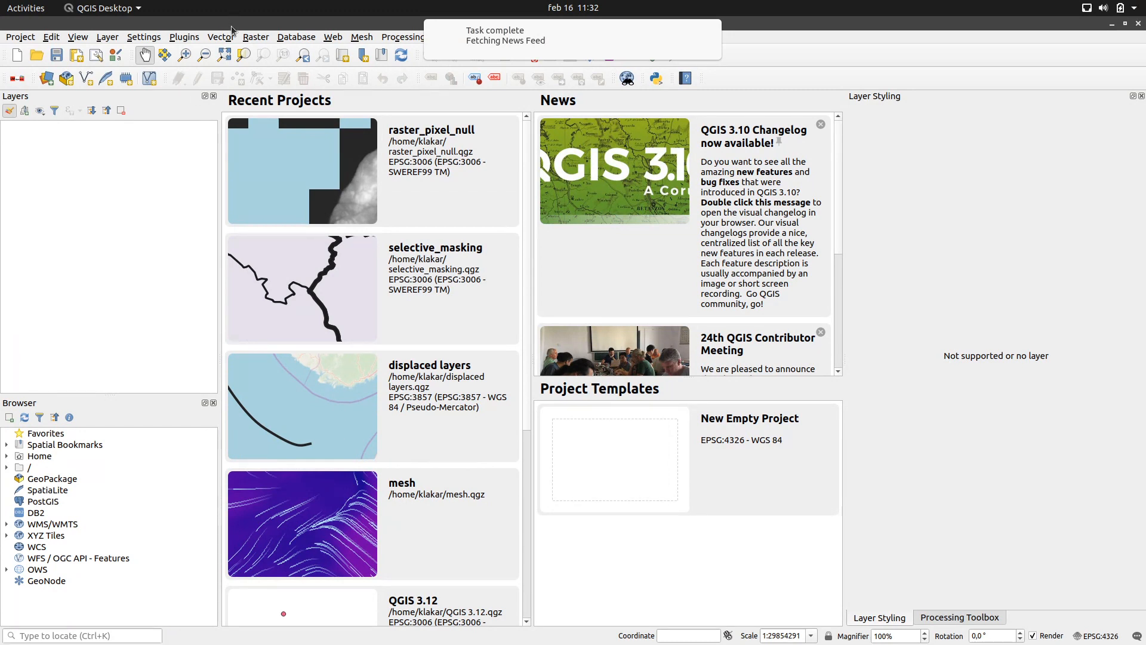
Review the default project file format choices, QGZ and QGS, in the general options and close the settings.
{"action": "left_click", "coordinate": [136, 38]}
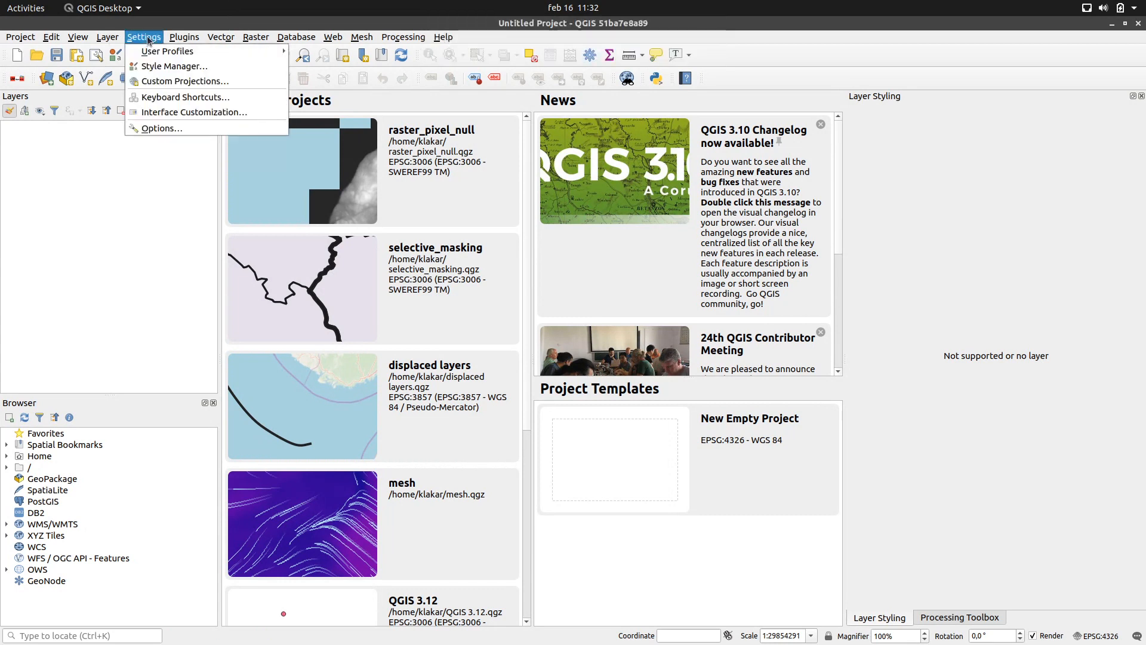
{"action": "left_click", "coordinate": [166, 131]}
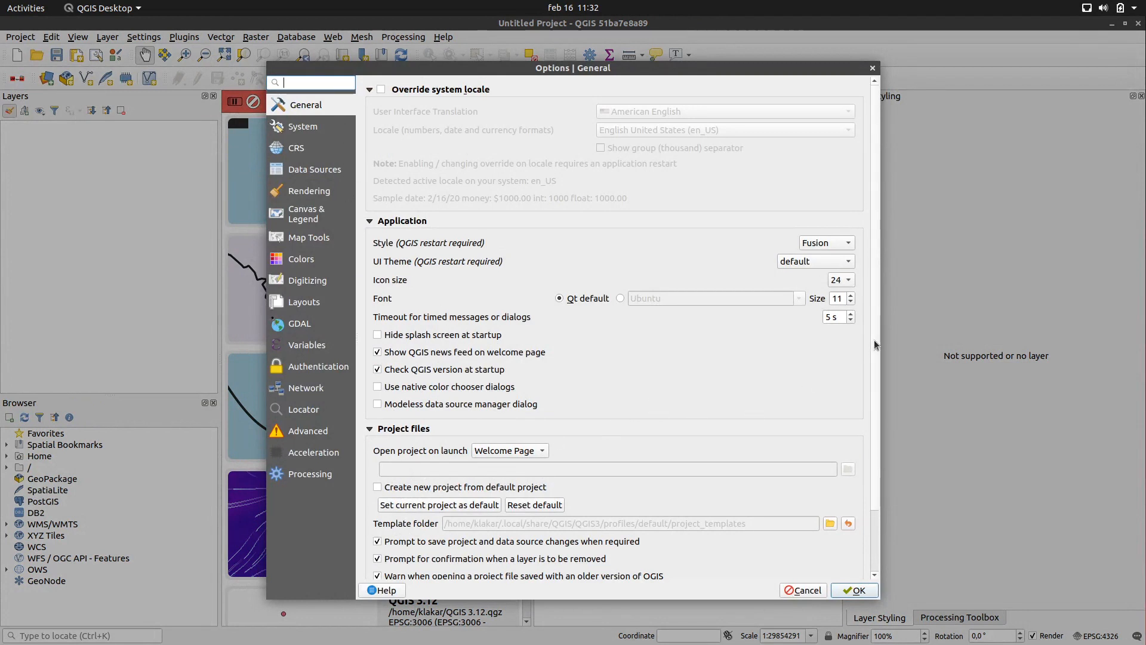
{"action": "scroll", "coordinate": [874, 339], "scroll_direction": "down", "scroll_amount": 2}
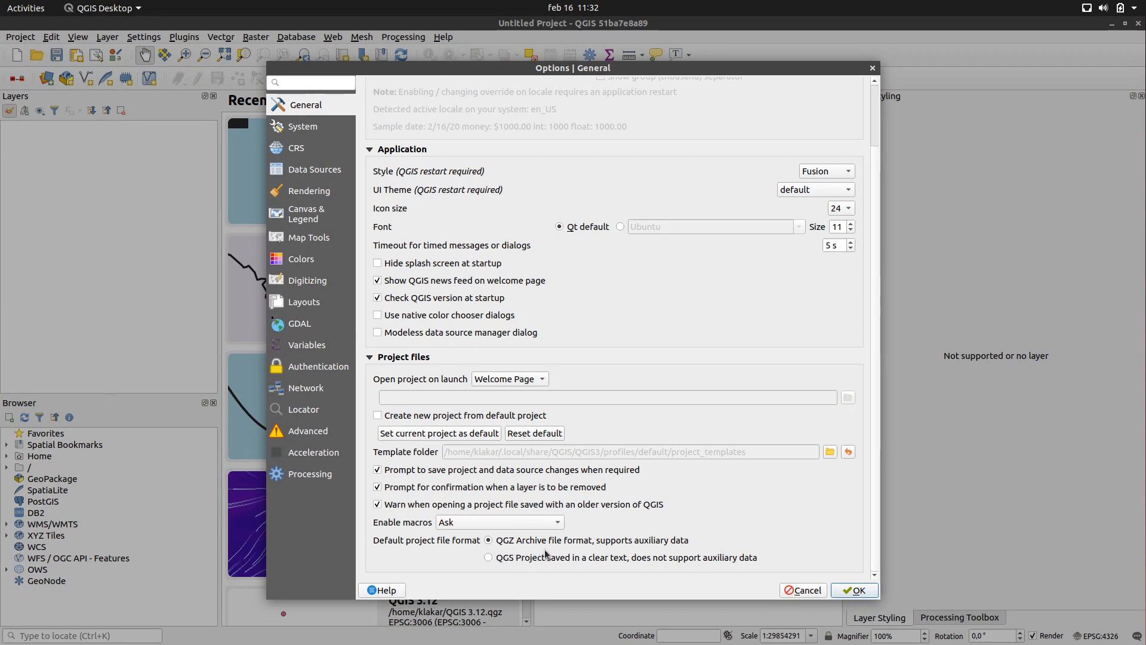
{"action": "left_click", "coordinate": [488, 559]}
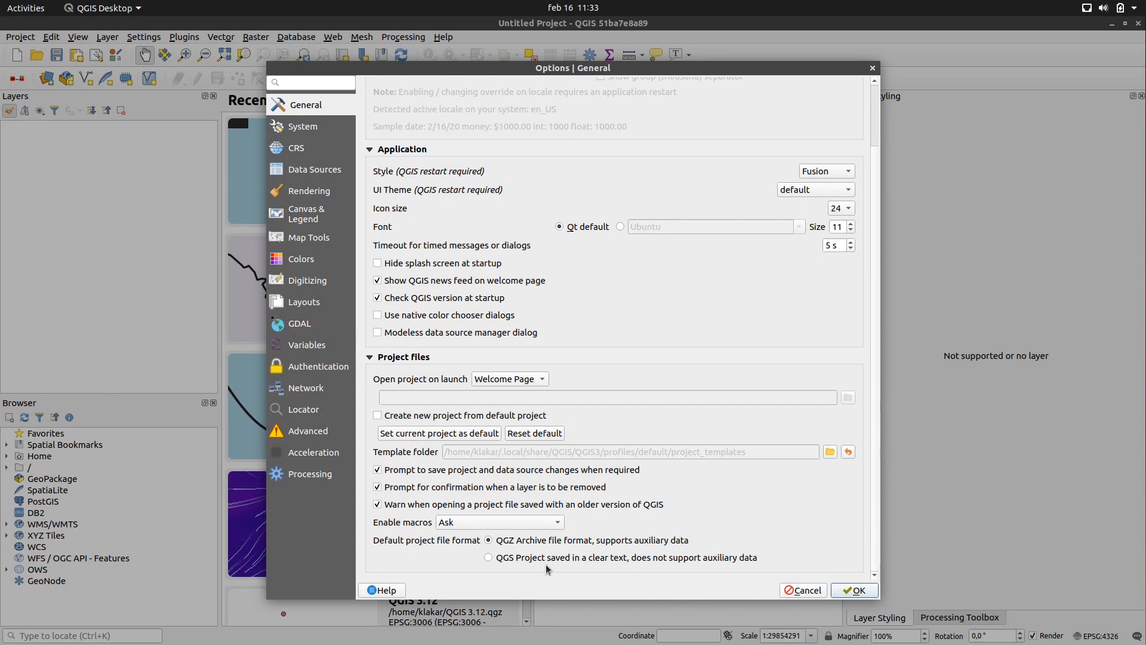
{"action": "left_click", "coordinate": [855, 591]}
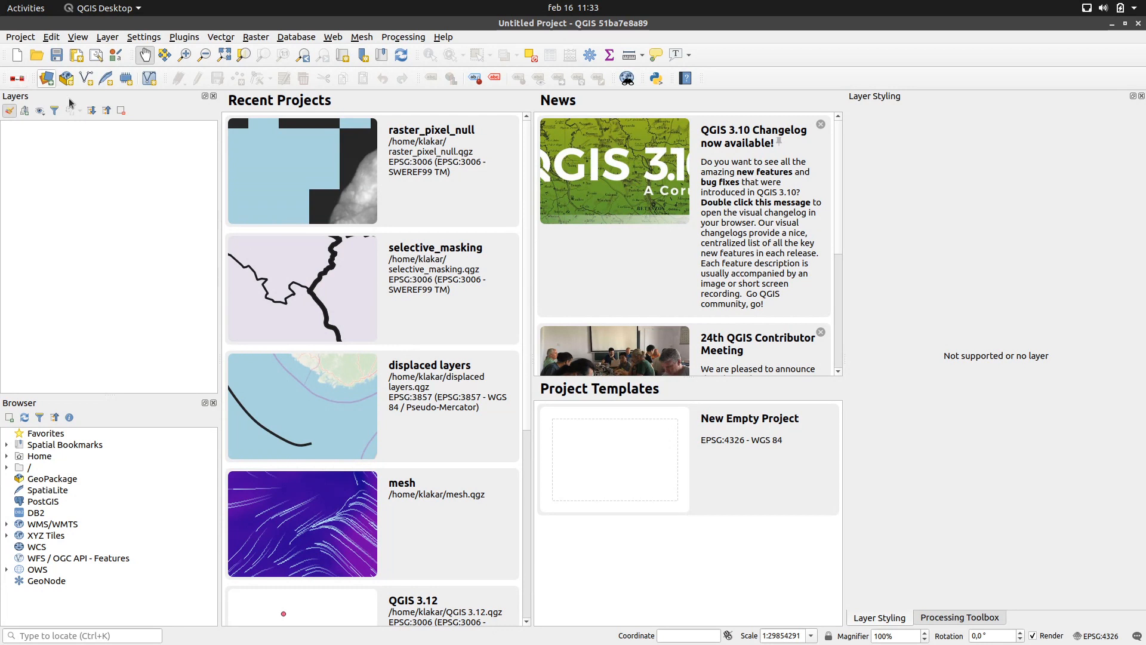
Load the built-in World Map layer by entering world as the map coordinate.
{"action": "left_click", "coordinate": [699, 636]}
{"action": "type", "text": "world"}
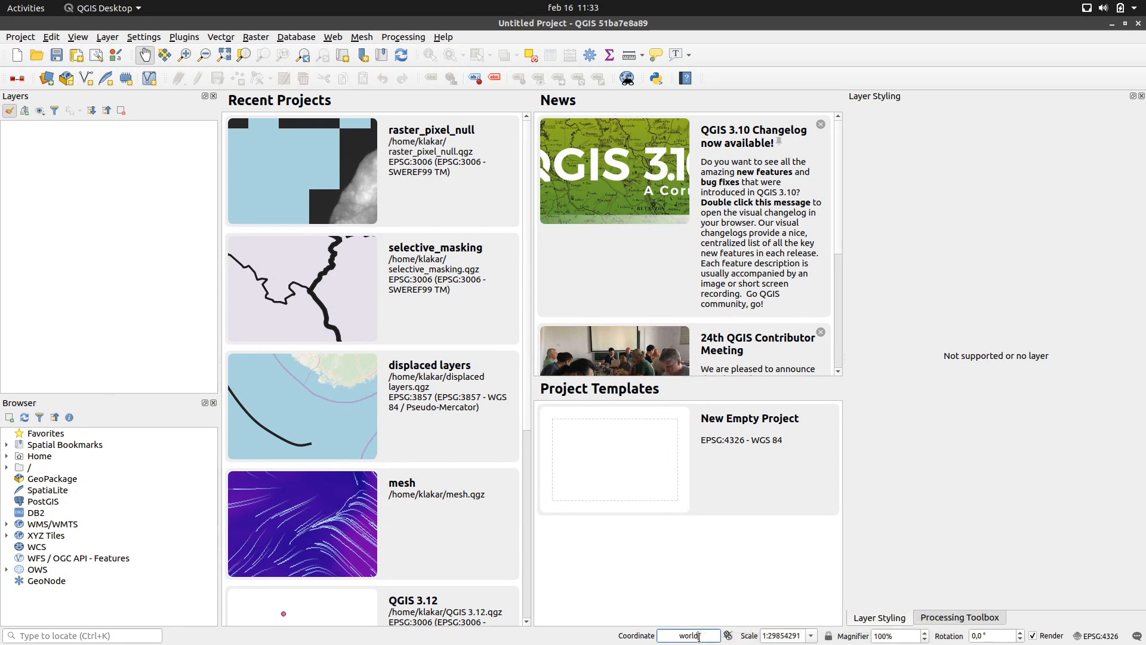
{"action": "key", "text": "Return"}
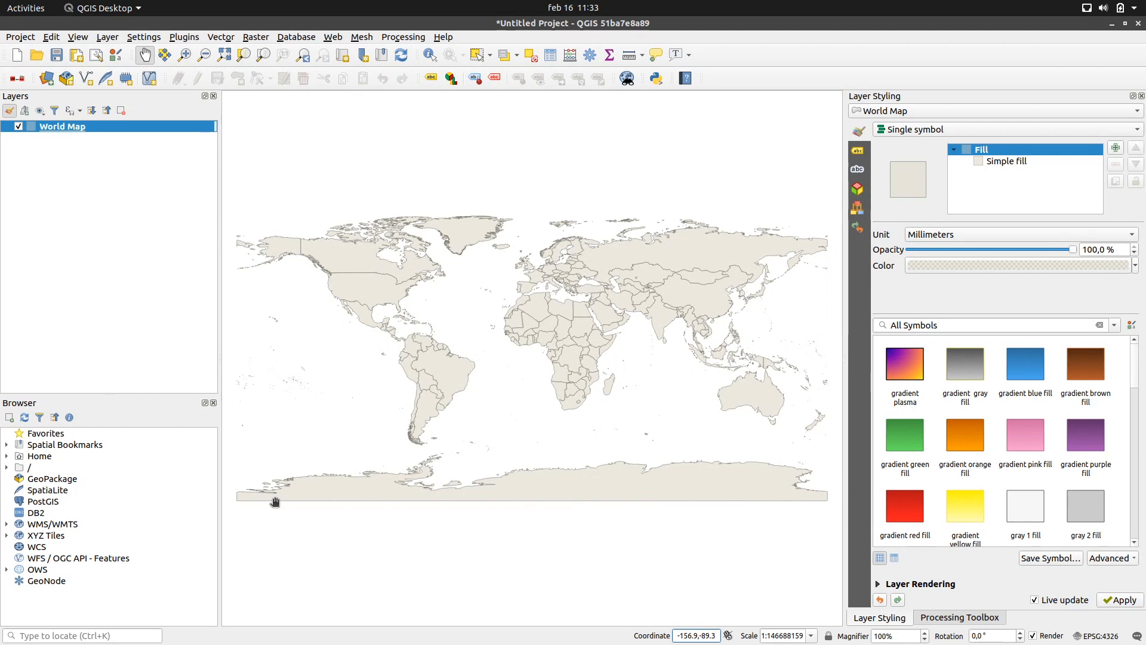
Show the GPS Information panel and enlarge it to reveal more of its connection settings.
{"action": "right_click", "coordinate": [819, 62]}
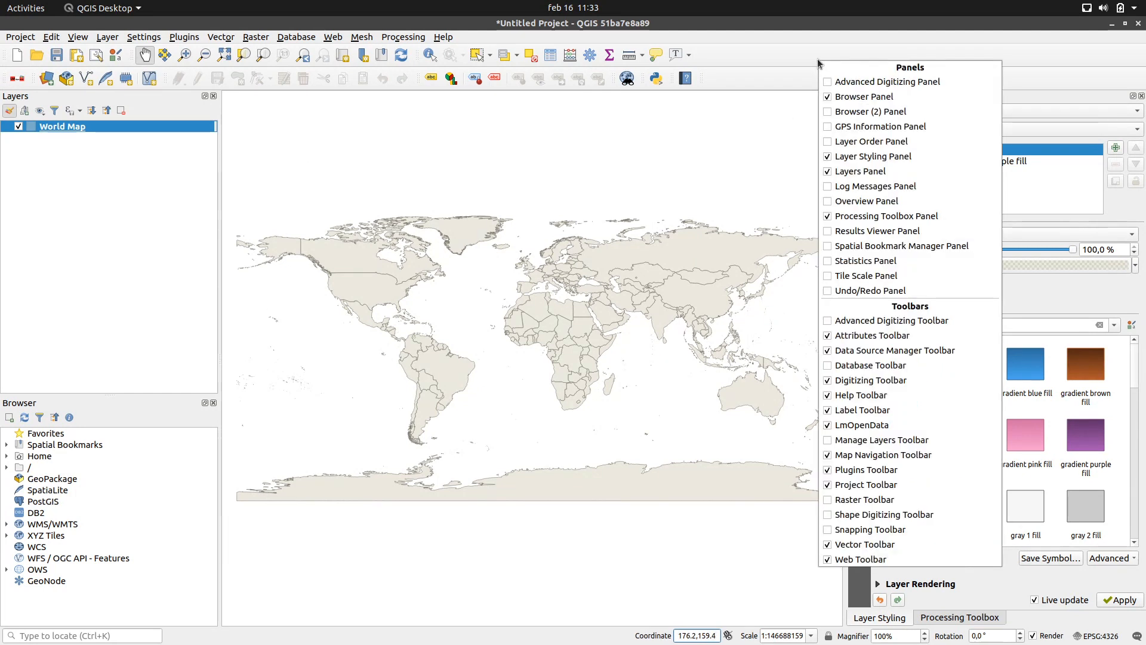
{"action": "left_click", "coordinate": [825, 127]}
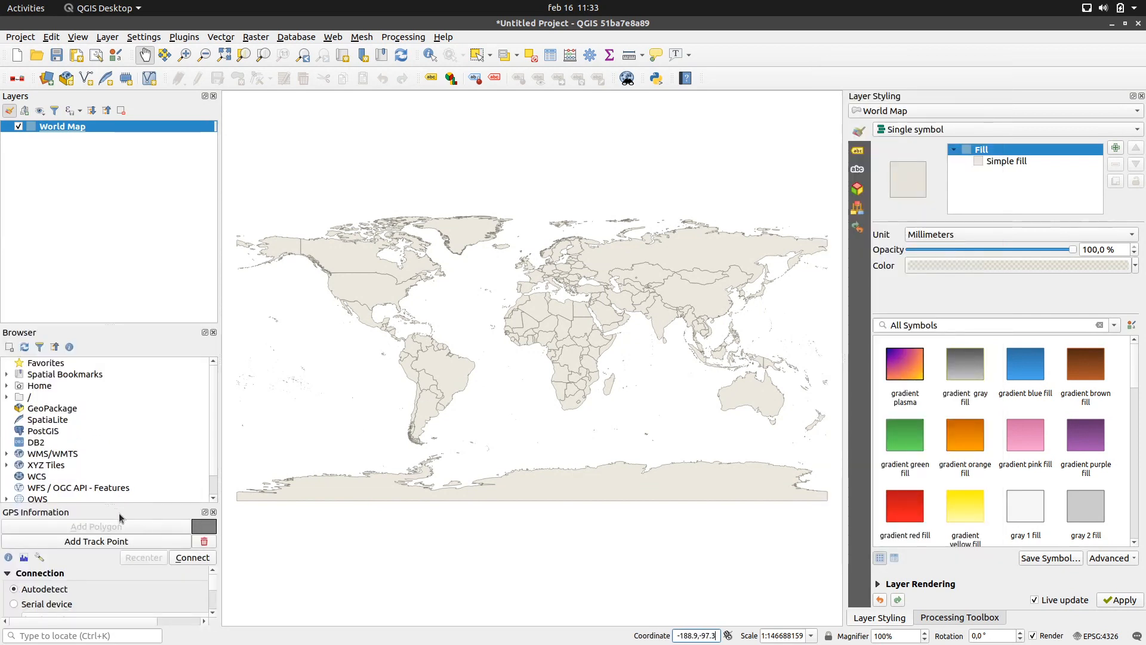
{"action": "left_click_drag", "start_coordinate": [120, 505], "coordinate": [117, 460]}
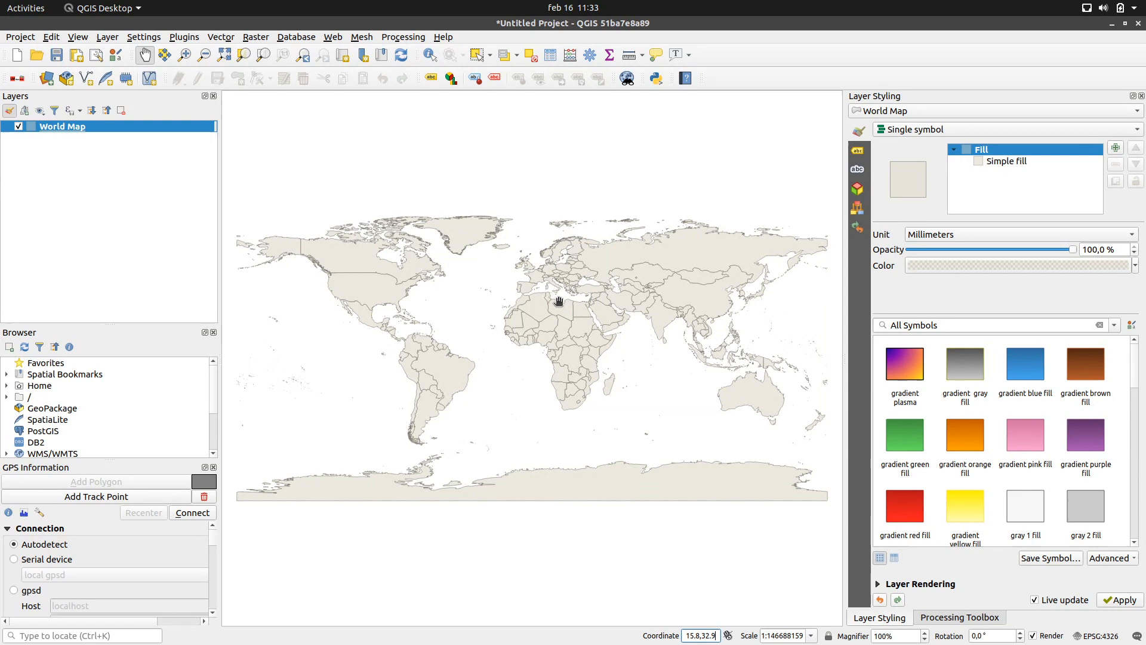
Pan the world map slightly, close the GPS Information panel and give the Browser panel more height.
{"action": "mouse_move", "coordinate": [558, 300]}
{"action": "left_mouse_down"}
{"action": "mouse_move", "coordinate": [529, 316]}
{"action": "mouse_move", "coordinate": [574, 317]}
{"action": "mouse_move", "coordinate": [588, 285]}
{"action": "mouse_move", "coordinate": [558, 287]}
{"action": "mouse_move", "coordinate": [583, 297]}
{"action": "mouse_move", "coordinate": [556, 288]}
{"action": "left_mouse_up"}
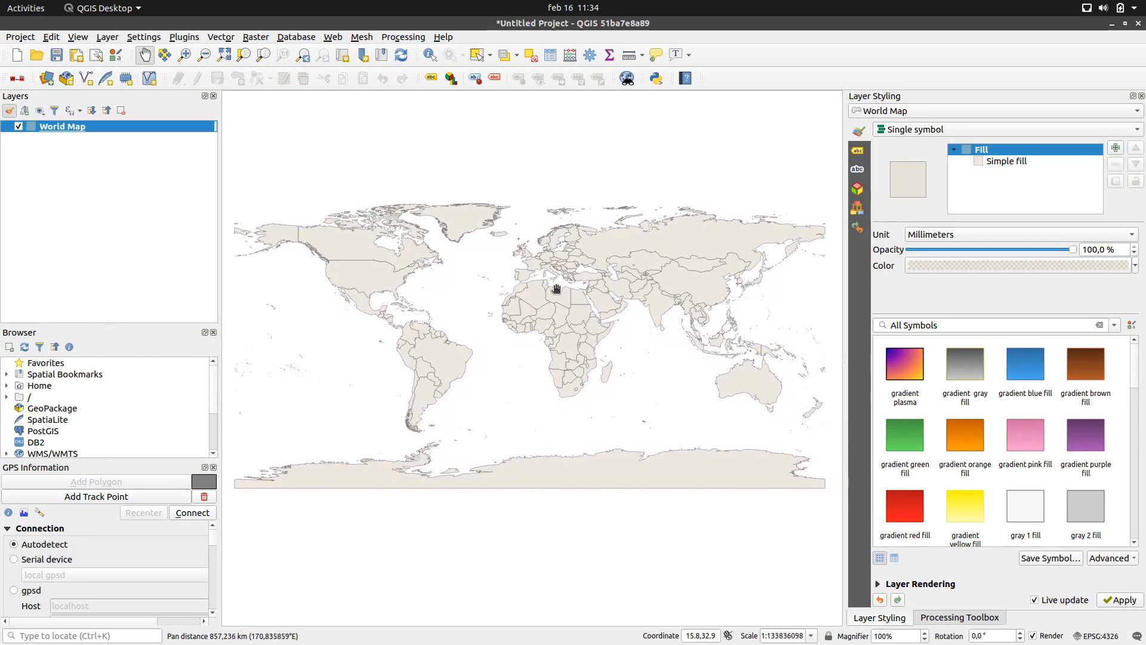
{"action": "left_click", "coordinate": [213, 468]}
{"action": "left_click_drag", "start_coordinate": [123, 431], "coordinate": [121, 319]}
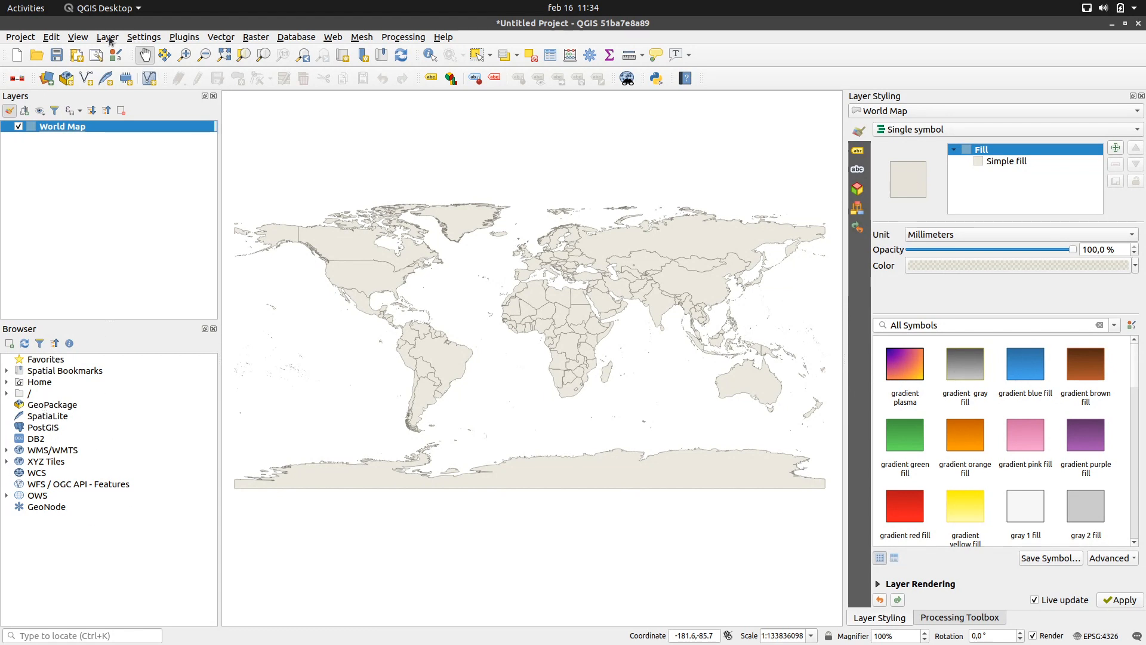
Enable the AFS and AMS data item providers for the Browser in the interface customization.
{"action": "left_click", "coordinate": [139, 38]}
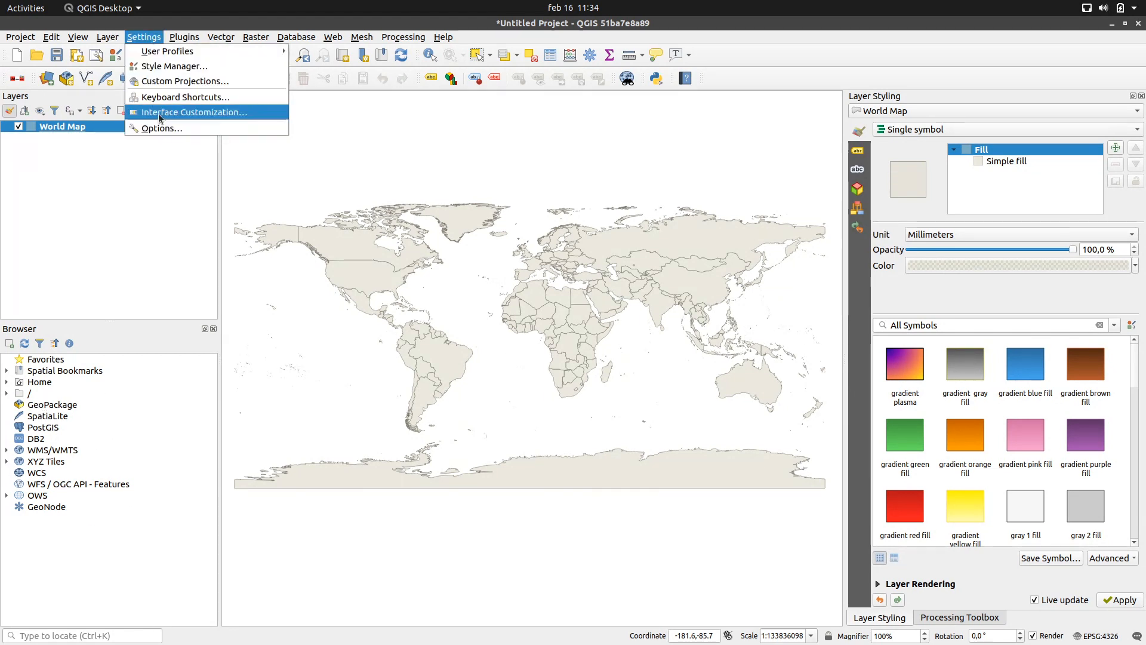
{"action": "left_click", "coordinate": [203, 115]}
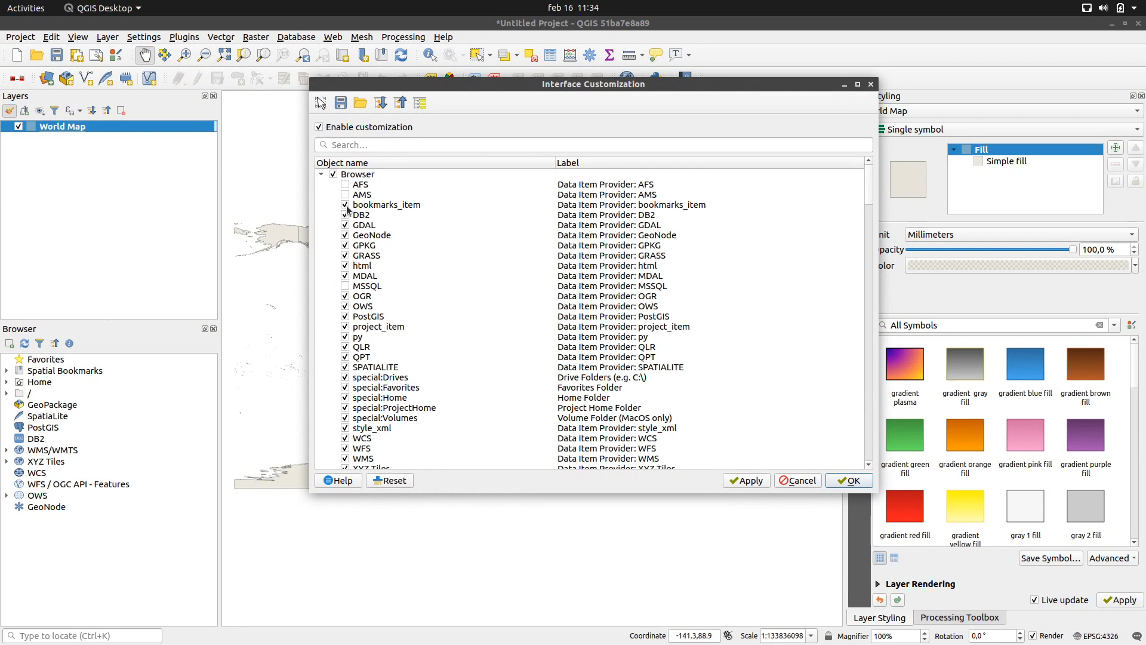
{"action": "left_click", "coordinate": [344, 286]}
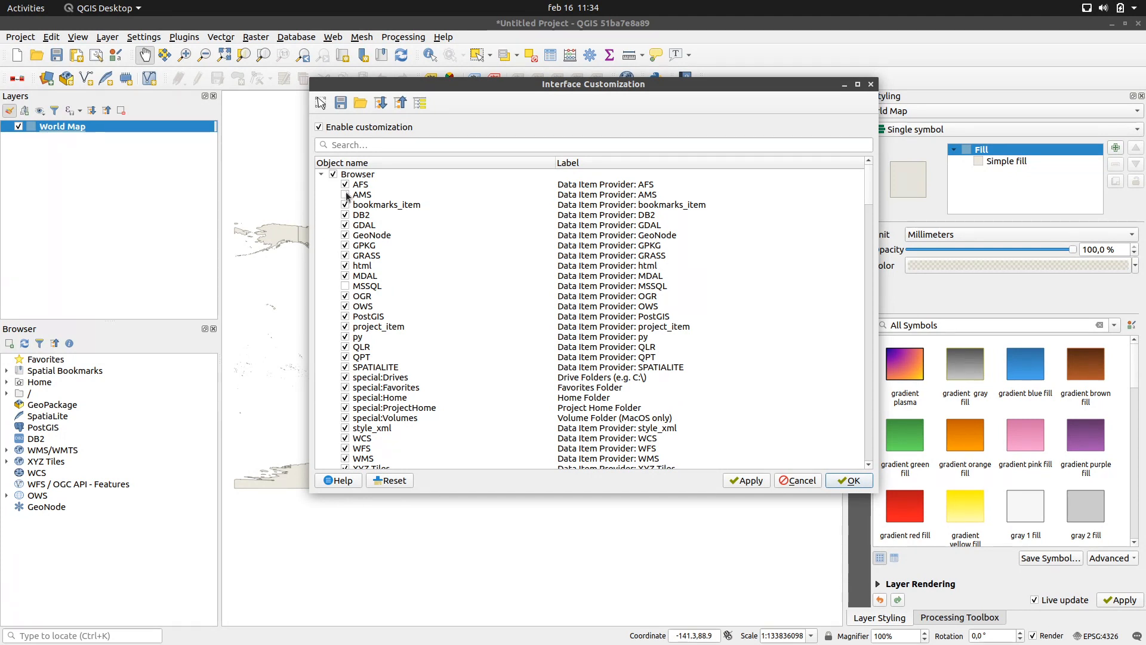
{"action": "left_click", "coordinate": [344, 195]}
{"action": "left_click", "coordinate": [345, 195]}
{"action": "left_click", "coordinate": [848, 479]}
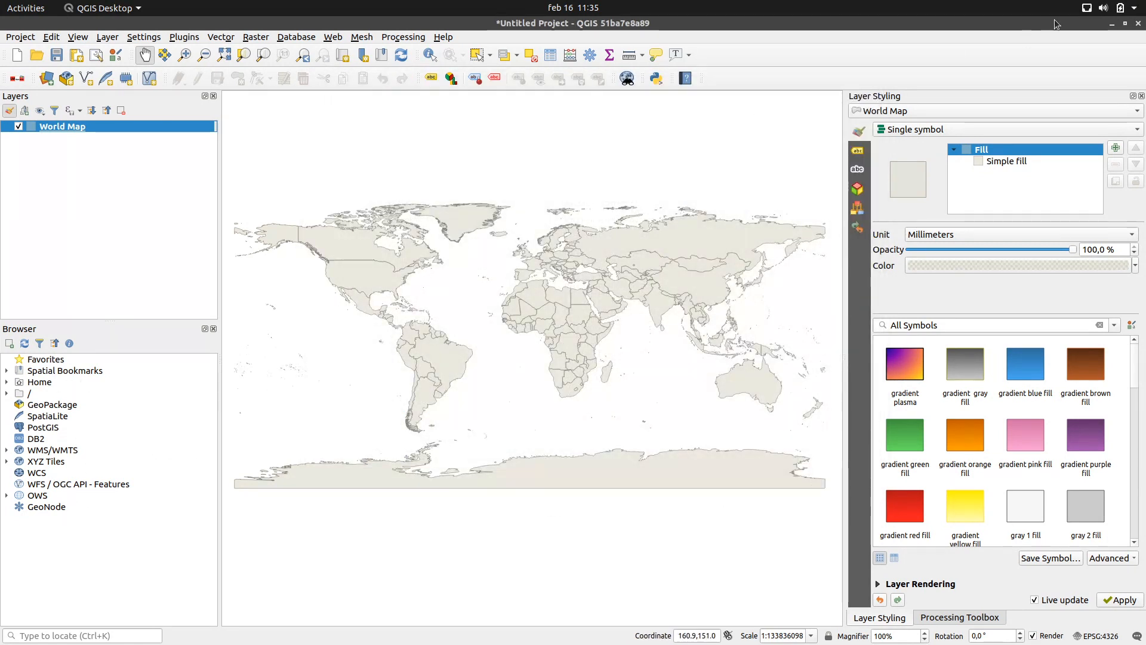
Close QGIS without saving the project and relaunch it from the terminal with qgis.
{"action": "left_click", "coordinate": [1138, 23]}
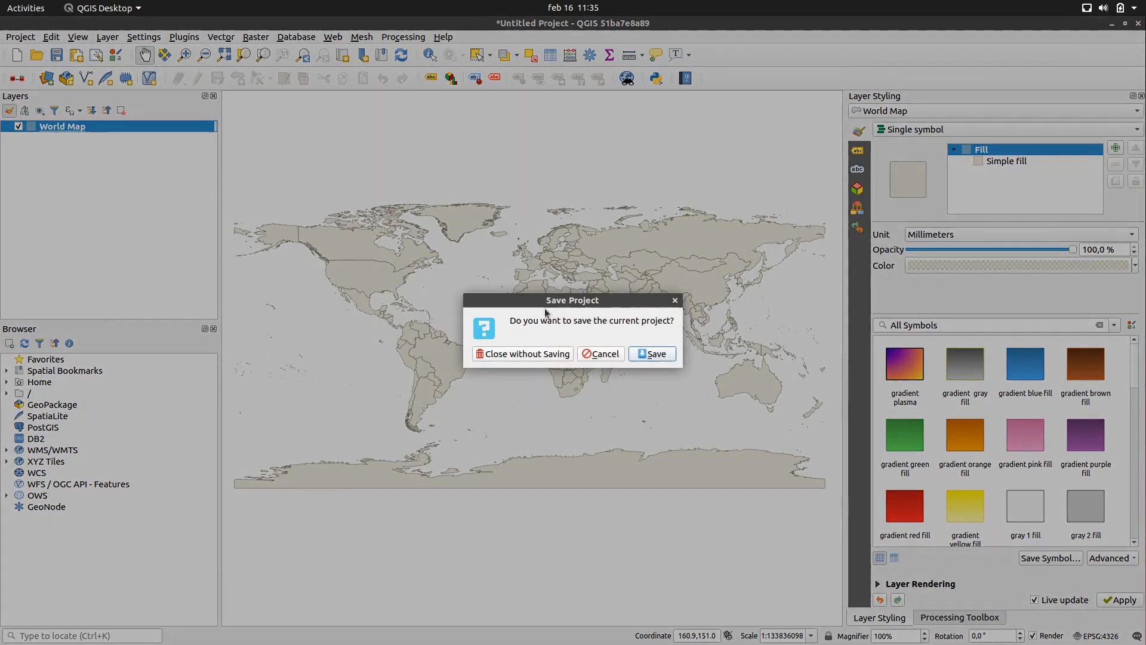
{"action": "left_click", "coordinate": [546, 359]}
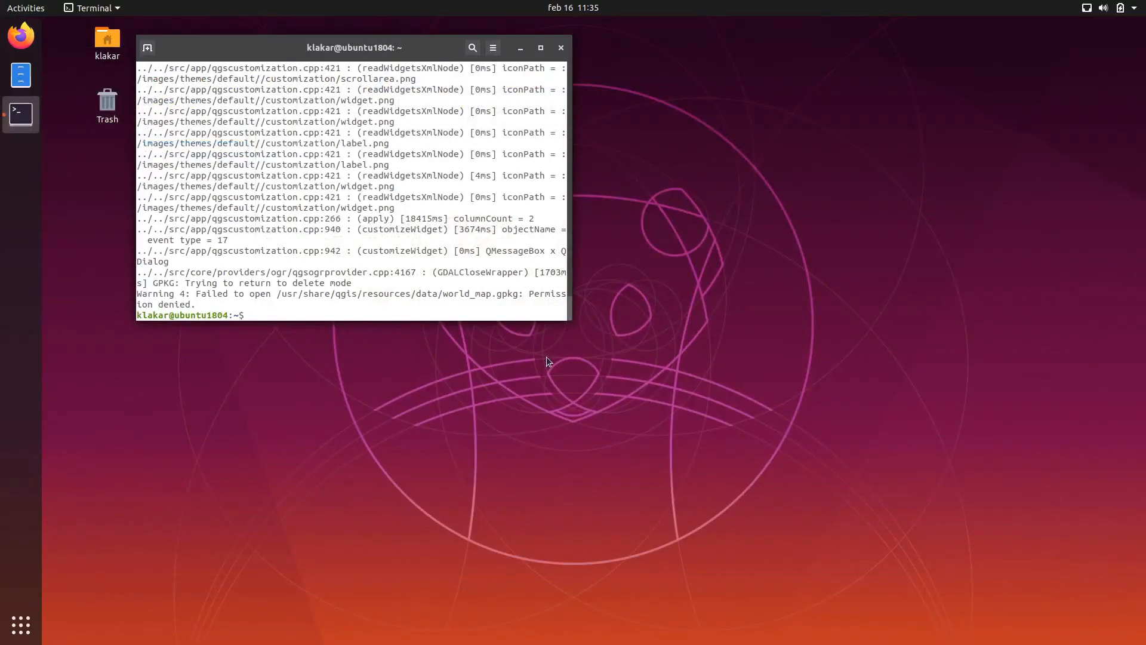
{"action": "type", "text": "qgis"}
{"action": "key", "text": "Return"}
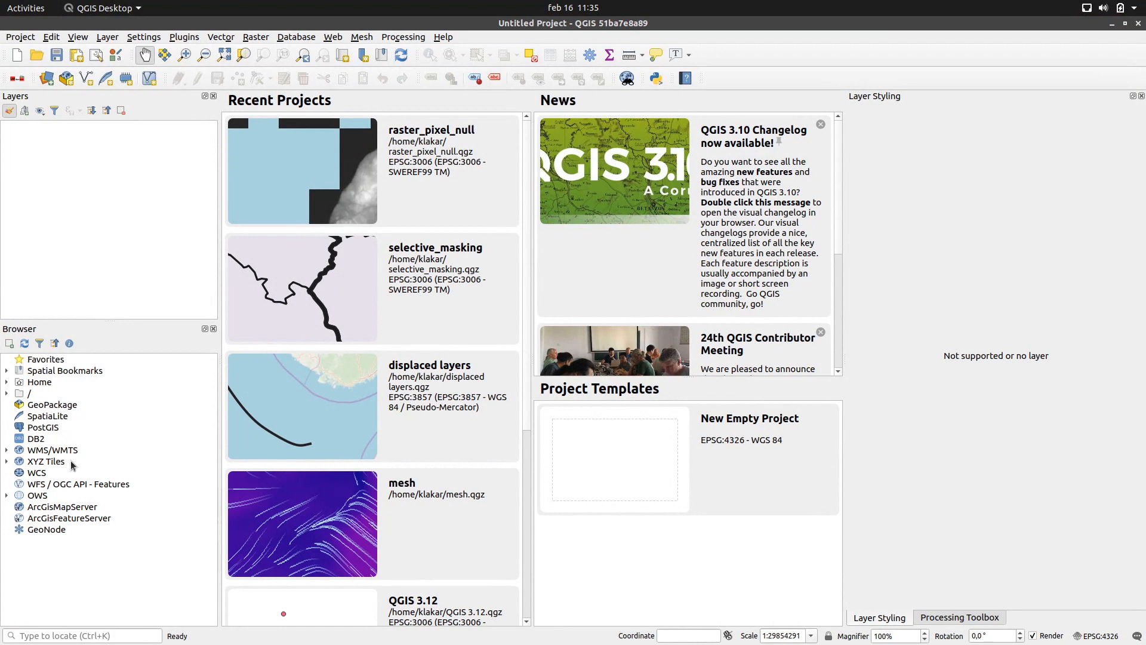
Check the ArcGisMapServer and ArcGisFeatureServer entries in the Browser.
{"action": "left_click", "coordinate": [45, 508]}
{"action": "left_click", "coordinate": [47, 516]}
{"action": "left_click", "coordinate": [47, 508]}
{"action": "left_click", "coordinate": [51, 516]}
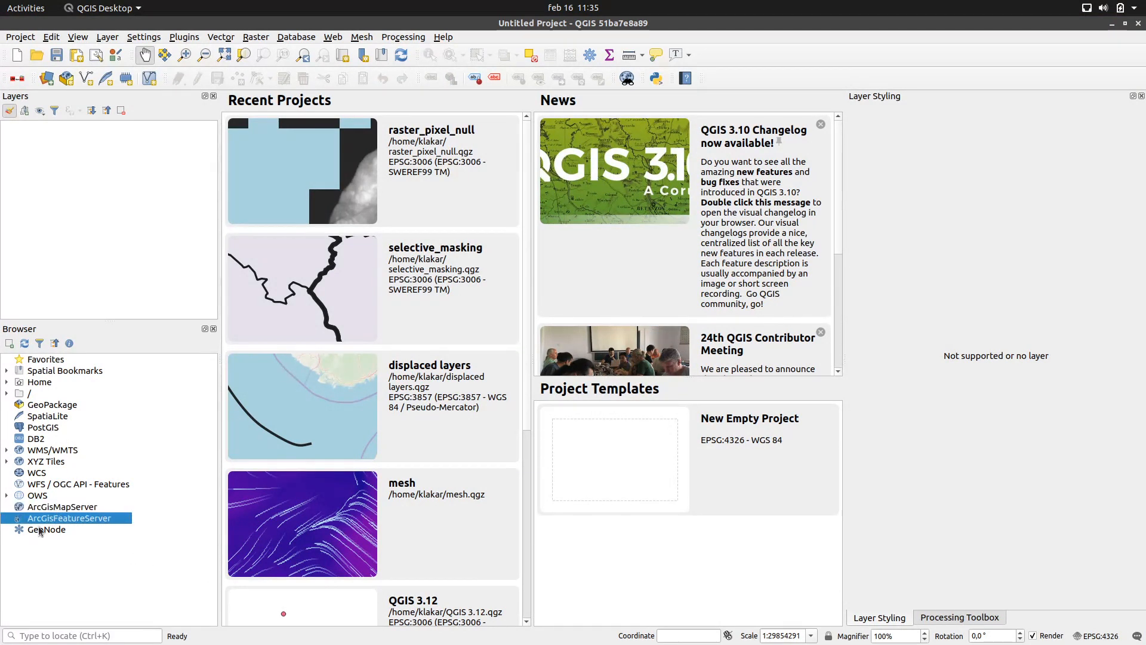
Disable the AFS and AMS data item providers for the Browser in the interface customization.
{"action": "left_click", "coordinate": [153, 39]}
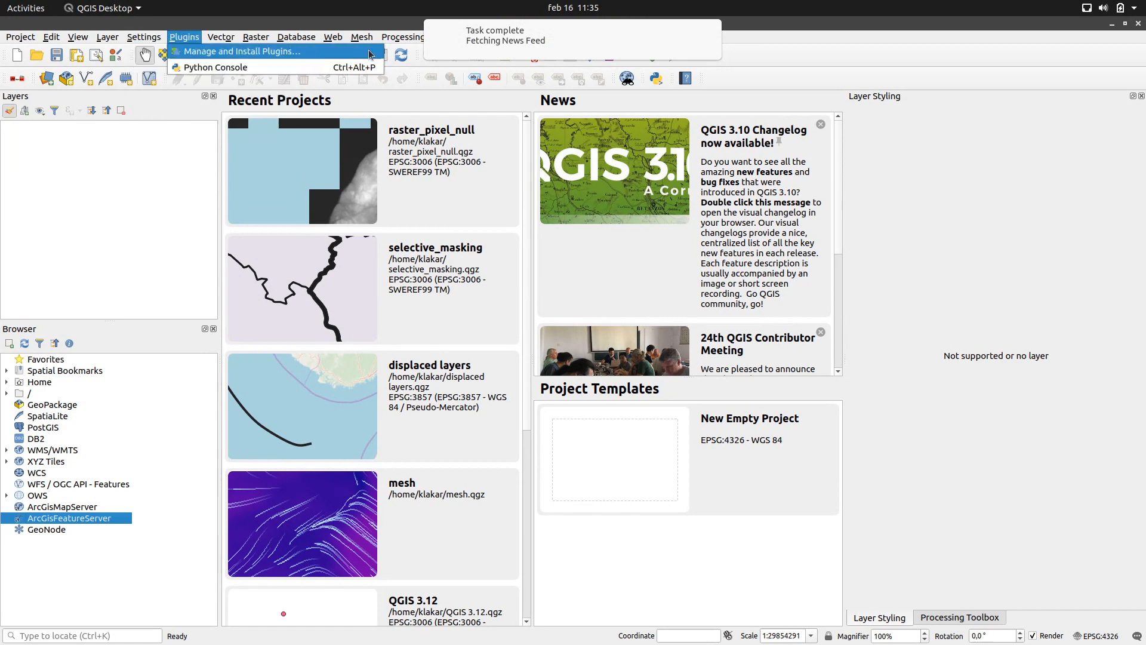
{"action": "left_click", "coordinate": [489, 30]}
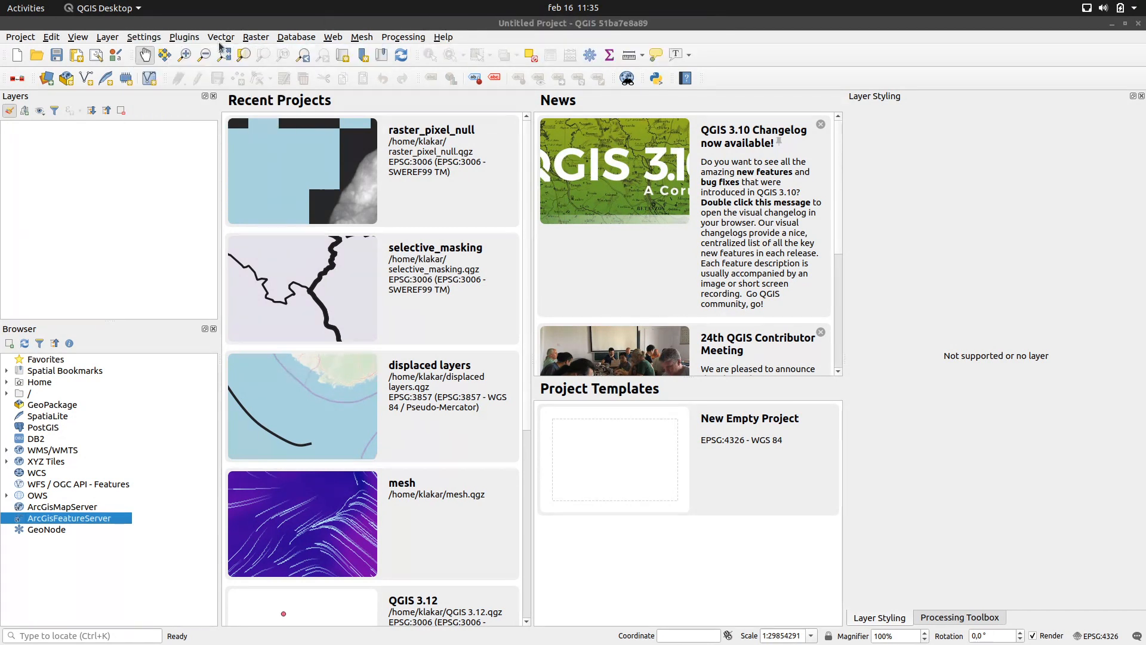
{"action": "left_click", "coordinate": [136, 38]}
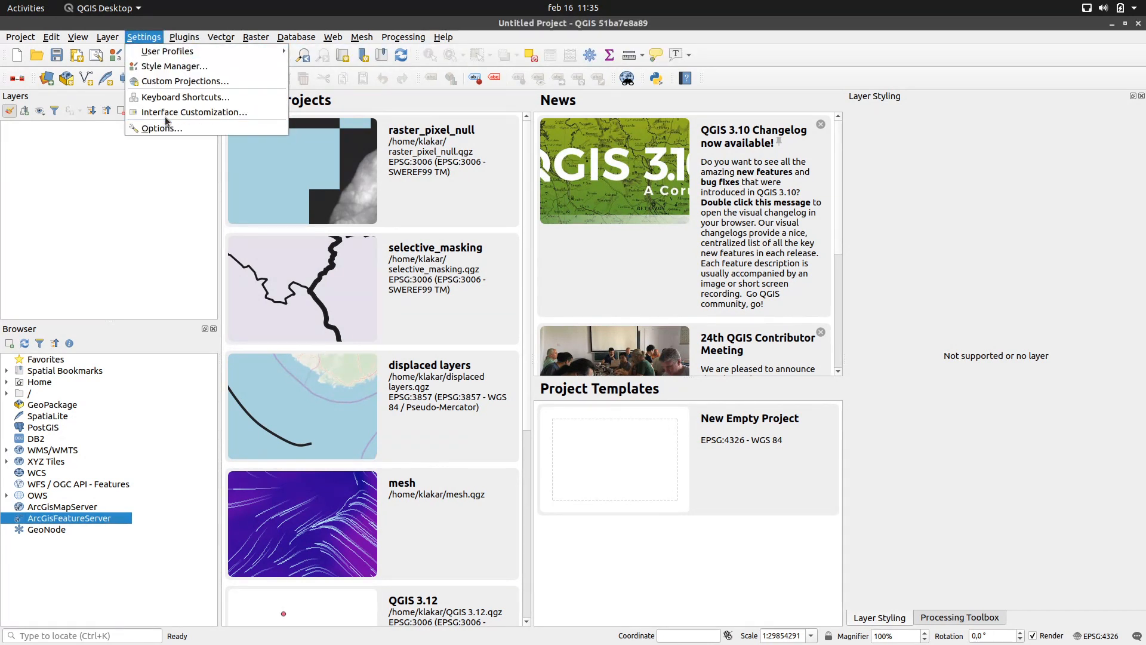
{"action": "left_click", "coordinate": [179, 110]}
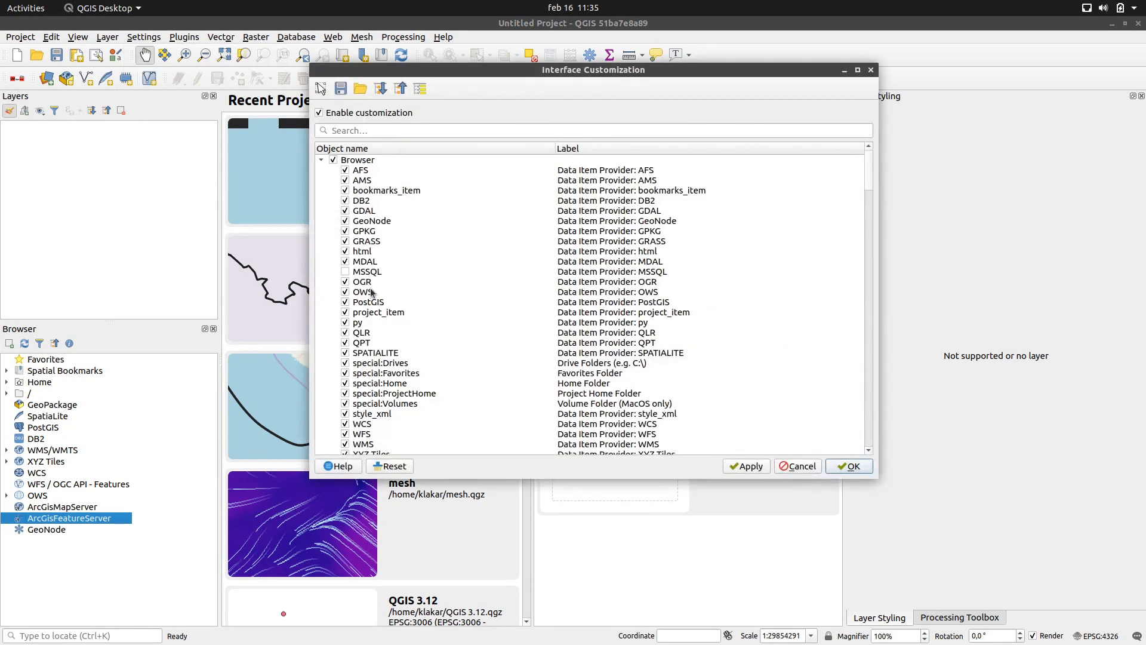
{"action": "scroll", "coordinate": [412, 268], "scroll_direction": "down", "scroll_amount": 1}
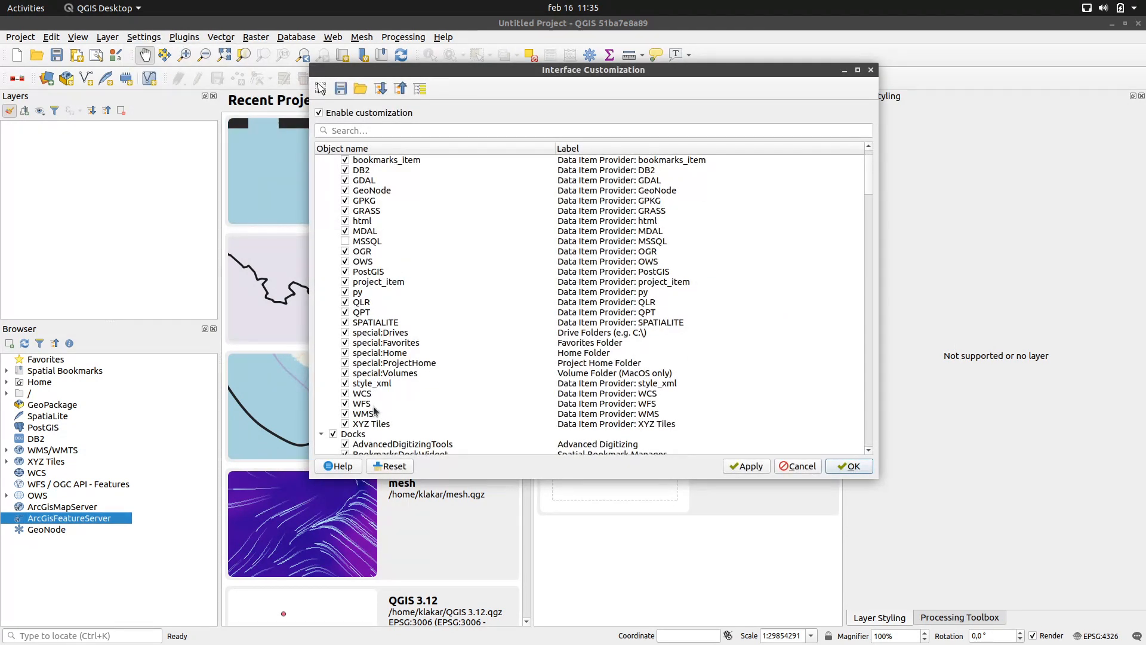
{"action": "scroll", "coordinate": [358, 284], "scroll_direction": "down", "scroll_amount": 3}
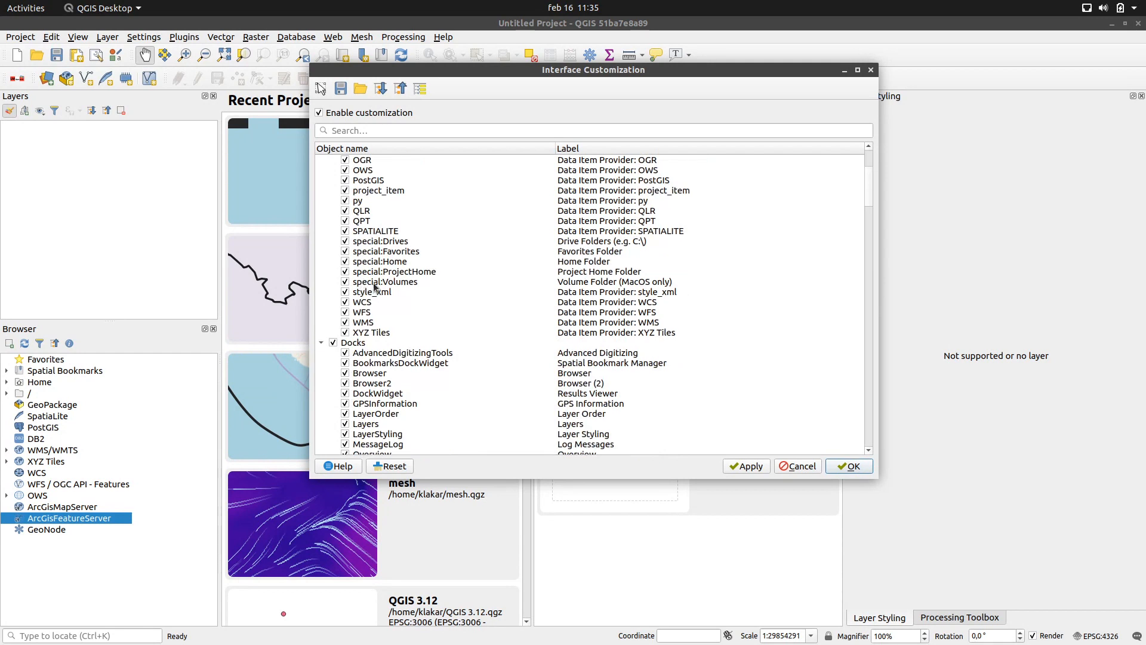
{"action": "scroll", "coordinate": [374, 287], "scroll_direction": "down", "scroll_amount": 5}
{"action": "scroll", "coordinate": [374, 287], "scroll_direction": "up", "scroll_amount": 9}
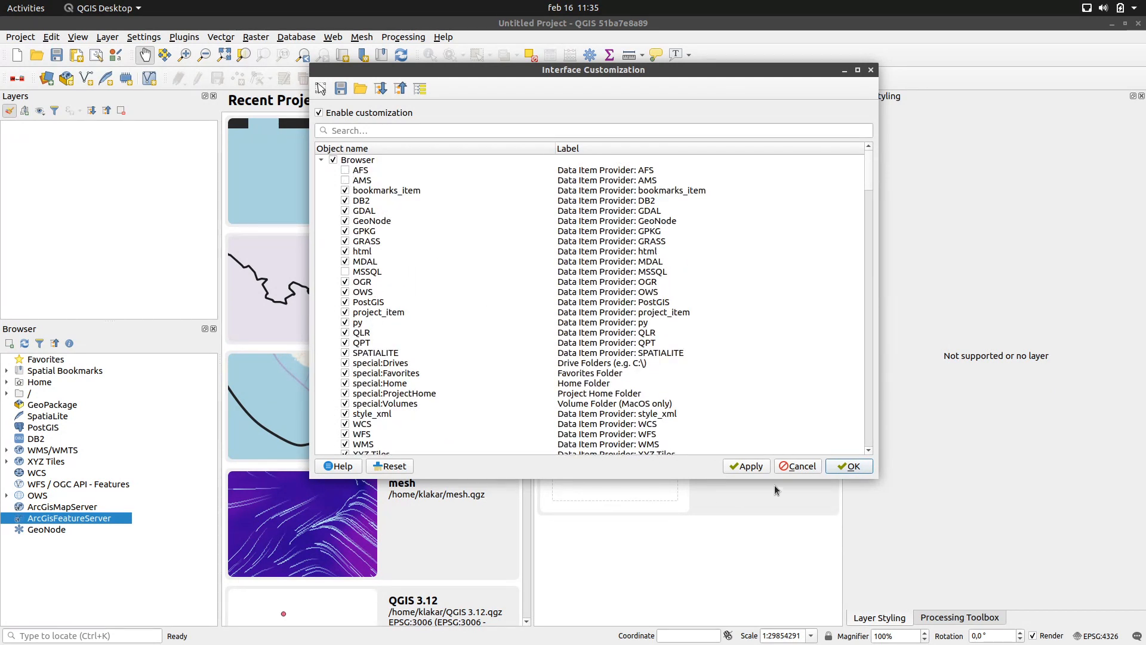
{"action": "left_click", "coordinate": [848, 467]}
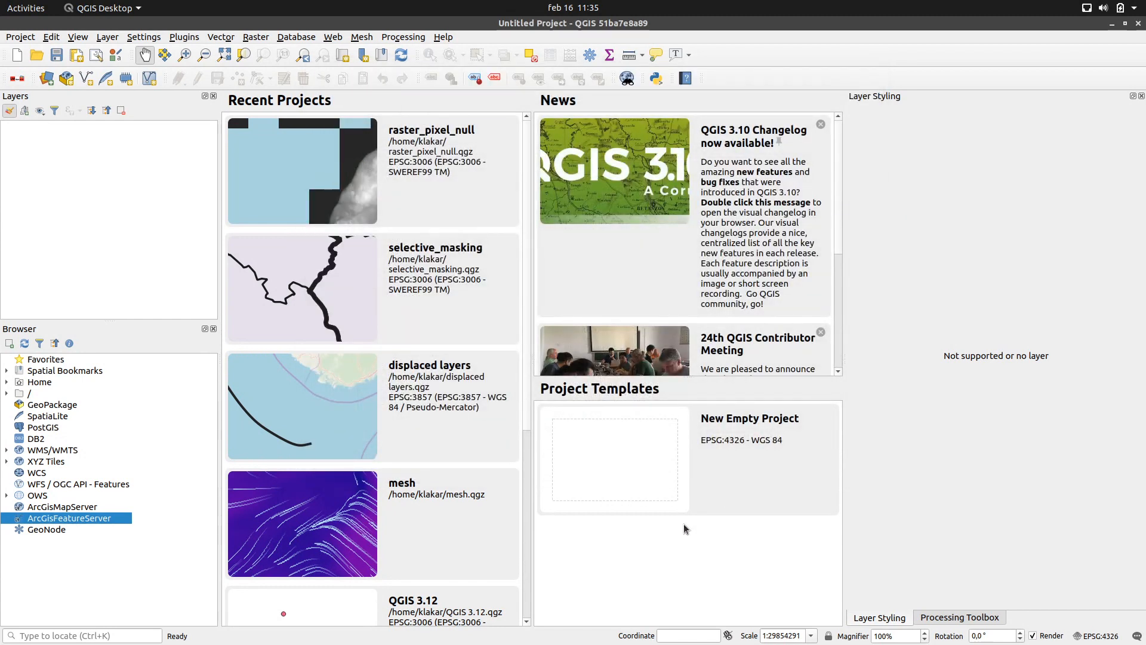
Expand the WMS/WMTS connections SGU Jordart and SGU Jordarter 1milj in the Browser and refresh SGU Jordarter 1milj.
{"action": "left_click", "coordinate": [7, 451]}
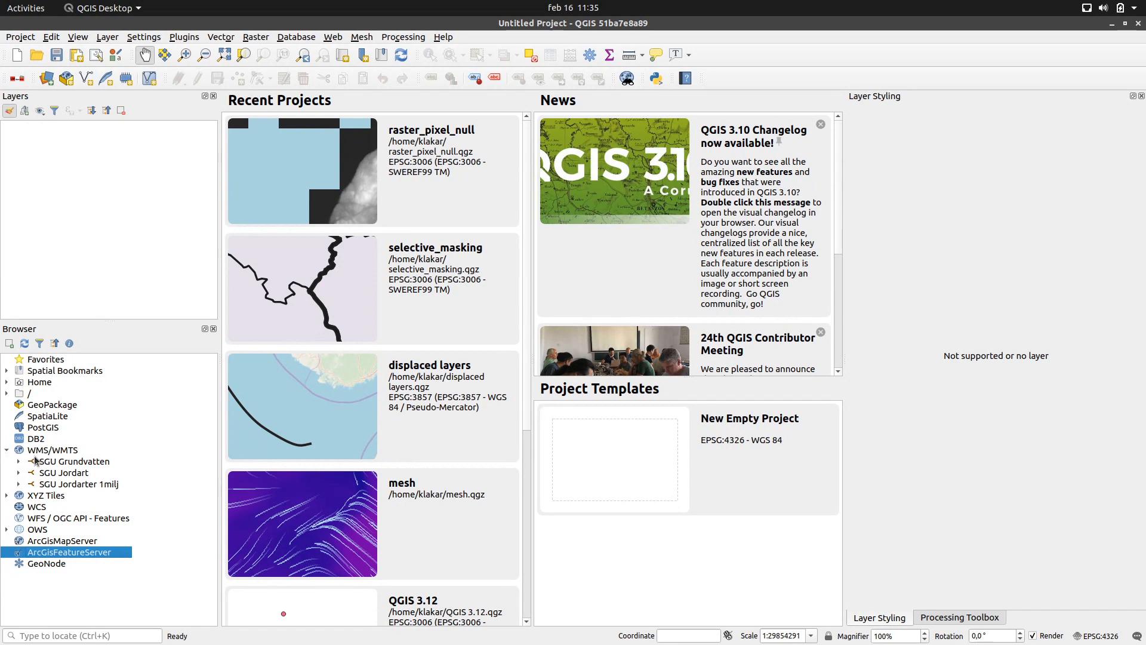
{"action": "left_click", "coordinate": [19, 474]}
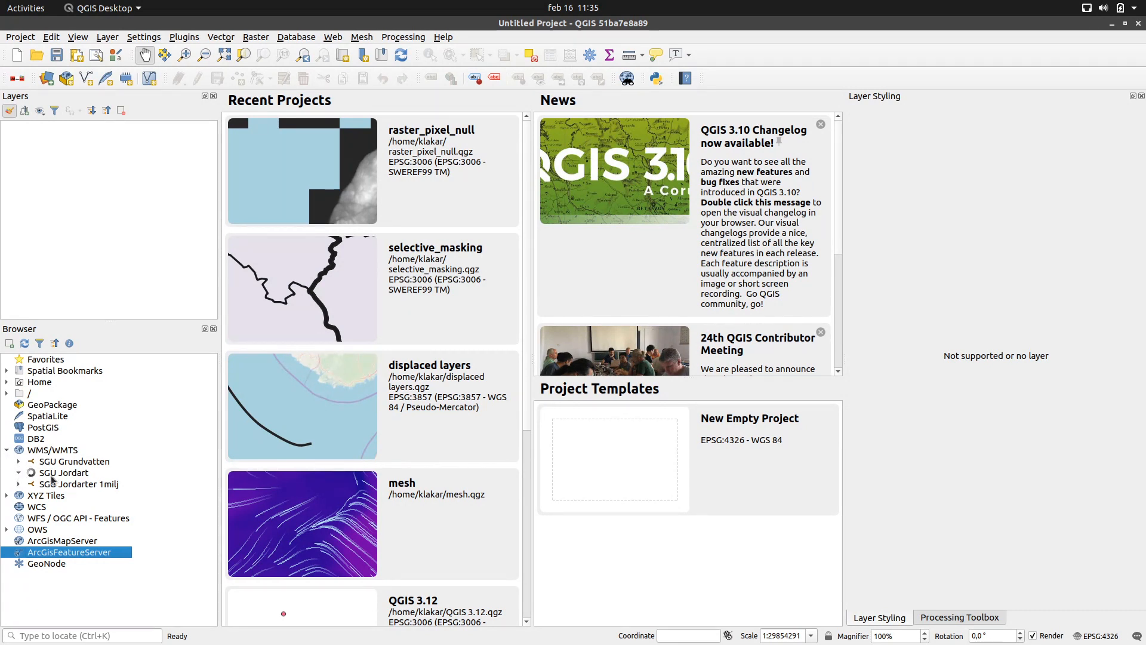
{"action": "left_click", "coordinate": [19, 484]}
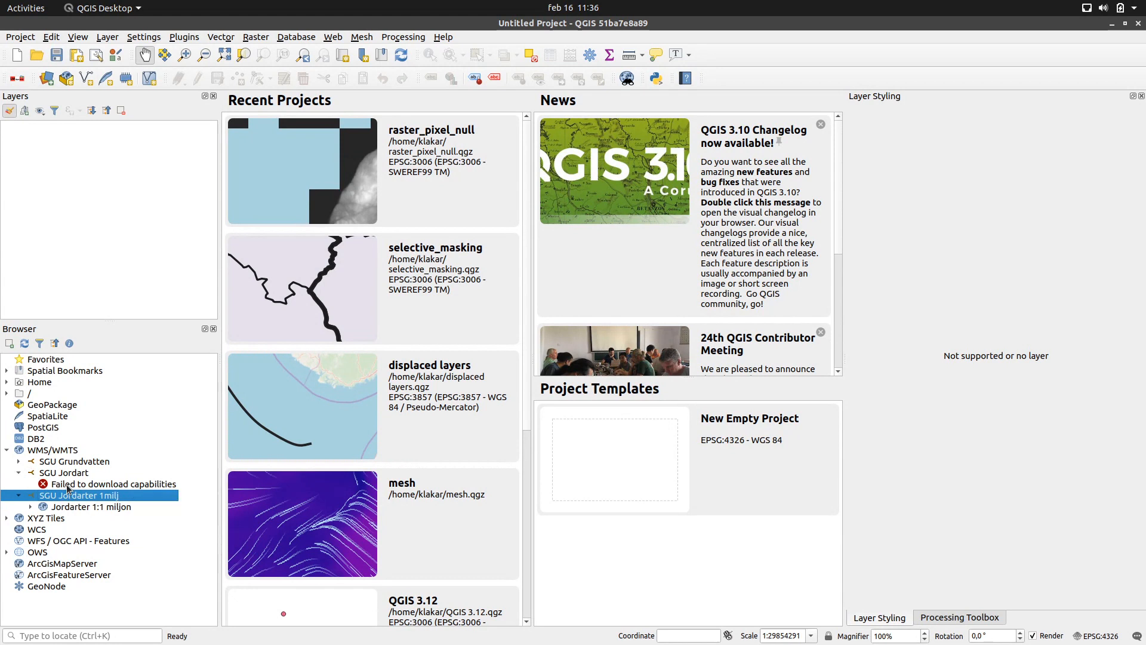
{"action": "right_click", "coordinate": [73, 500]}
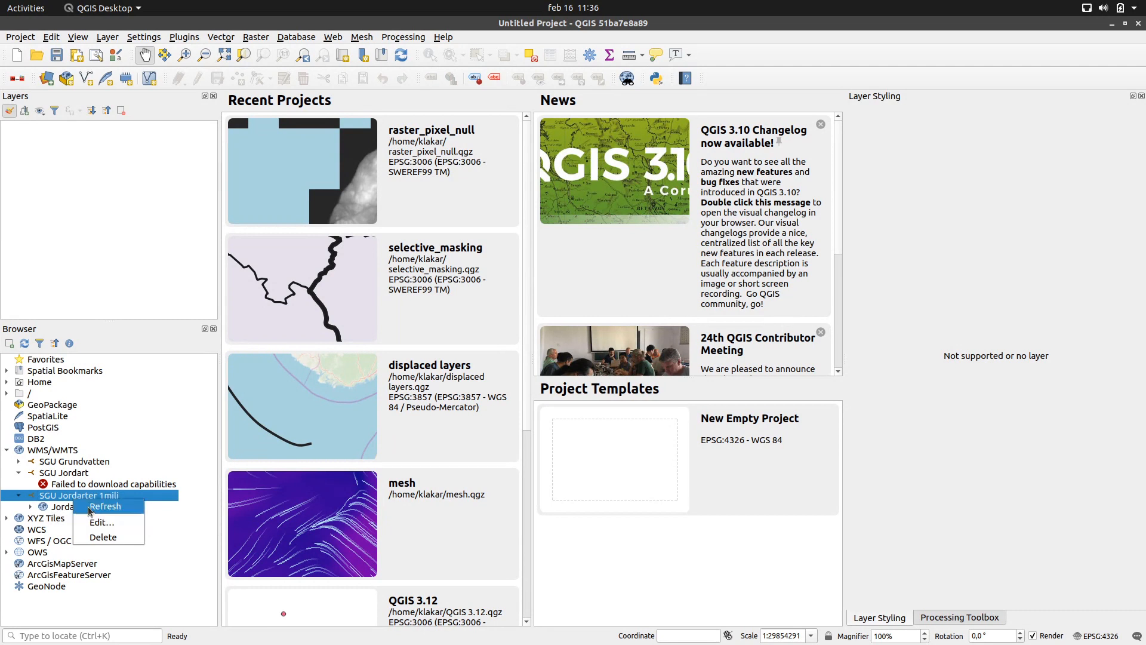
{"action": "left_click", "coordinate": [113, 509]}
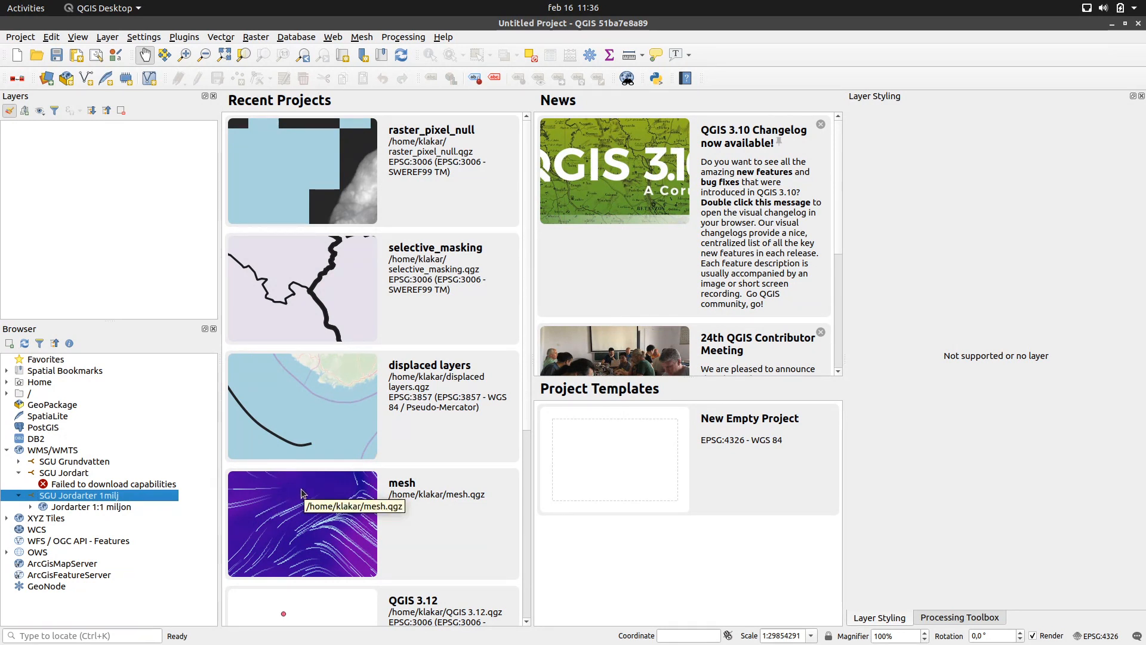
Open the recent project raster_pixel_null and hide its nh_64_4 raster layer, keeping OpenStreetMap visible.
{"action": "left_click", "coordinate": [424, 185]}
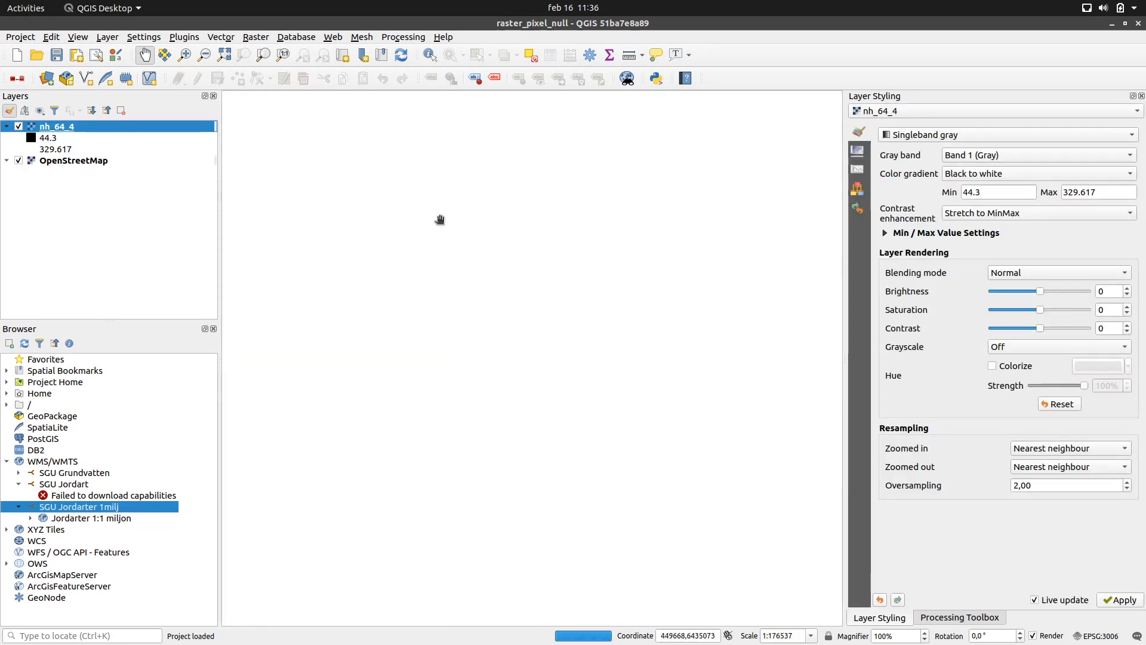
{"action": "left_click", "coordinate": [18, 160]}
{"action": "left_click_drag", "start_coordinate": [633, 442], "coordinate": [609, 349]}
{"action": "left_click", "coordinate": [19, 160]}
{"action": "left_click", "coordinate": [19, 127]}
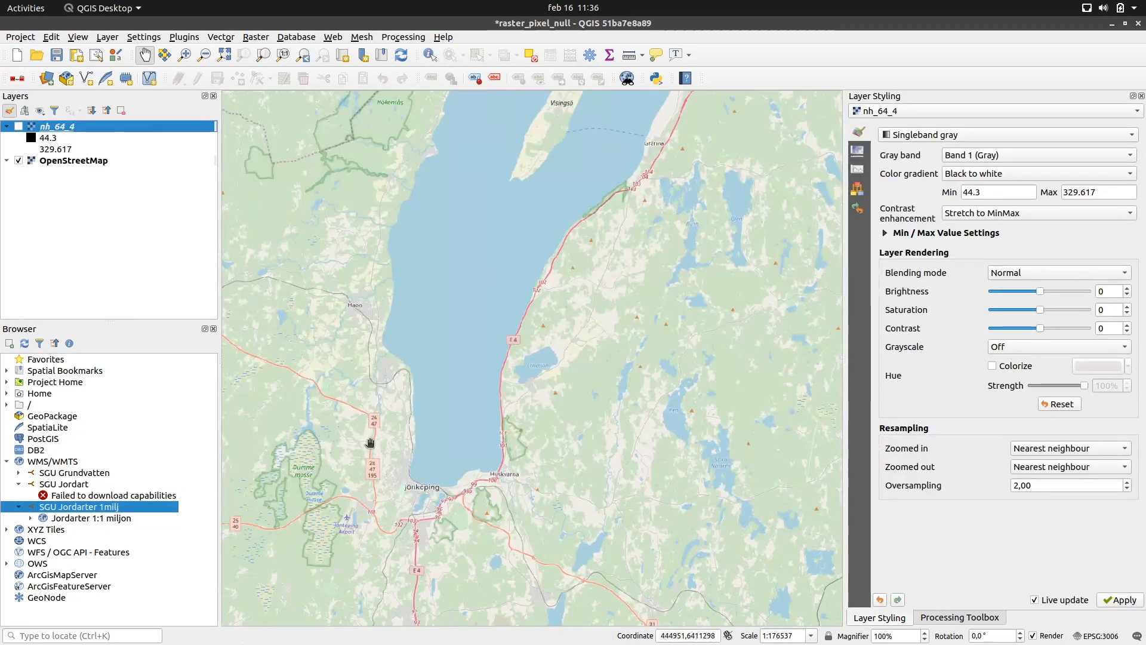
Create a new 3D map view, widen it, and set its terrain type to DEM (Raster layer).
{"action": "left_click", "coordinate": [78, 37]}
{"action": "left_click", "coordinate": [108, 64]}
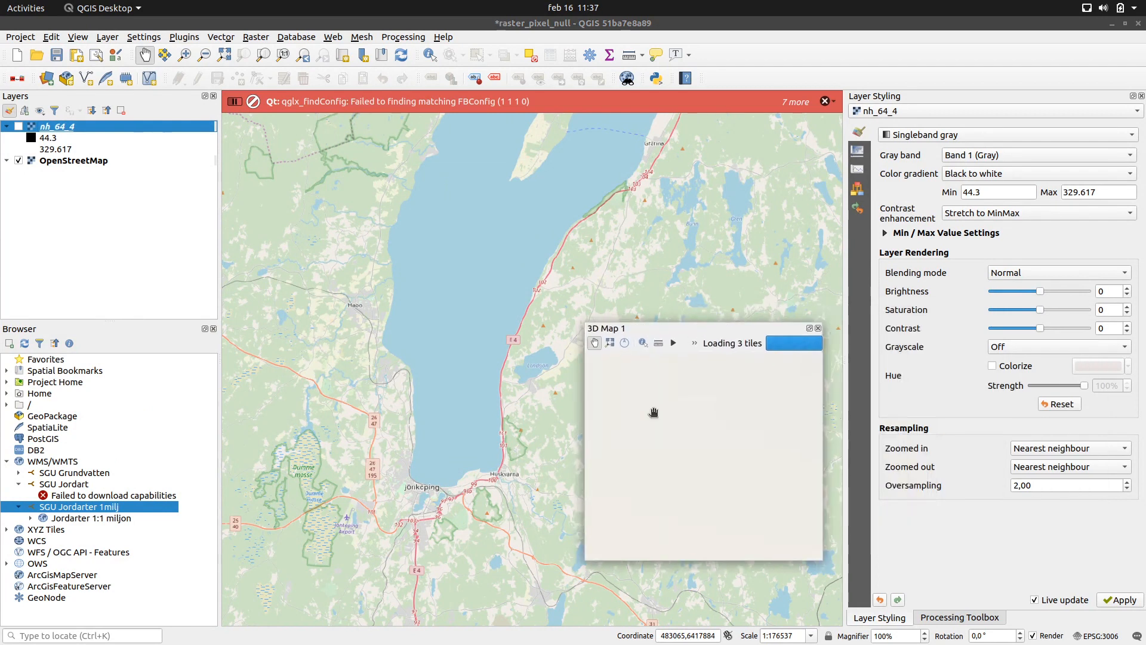
{"action": "left_click_drag", "start_coordinate": [585, 460], "coordinate": [366, 460]}
{"action": "left_click", "coordinate": [487, 345]}
{"action": "left_click", "coordinate": [592, 254]}
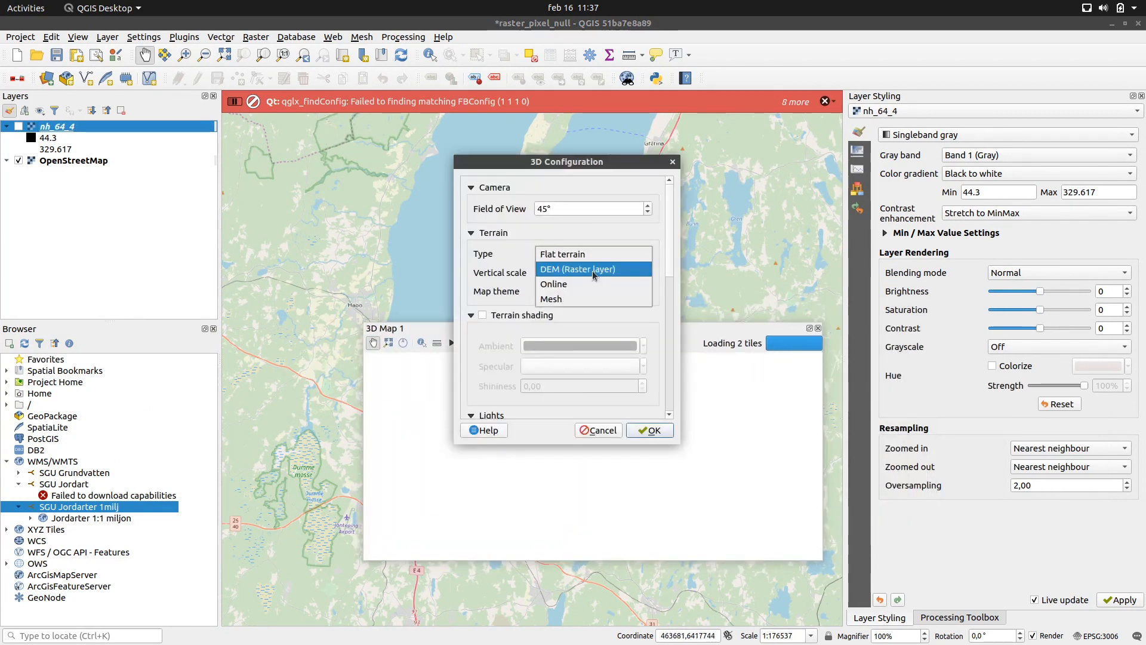
{"action": "left_click", "coordinate": [592, 271]}
{"action": "left_click", "coordinate": [650, 429]}
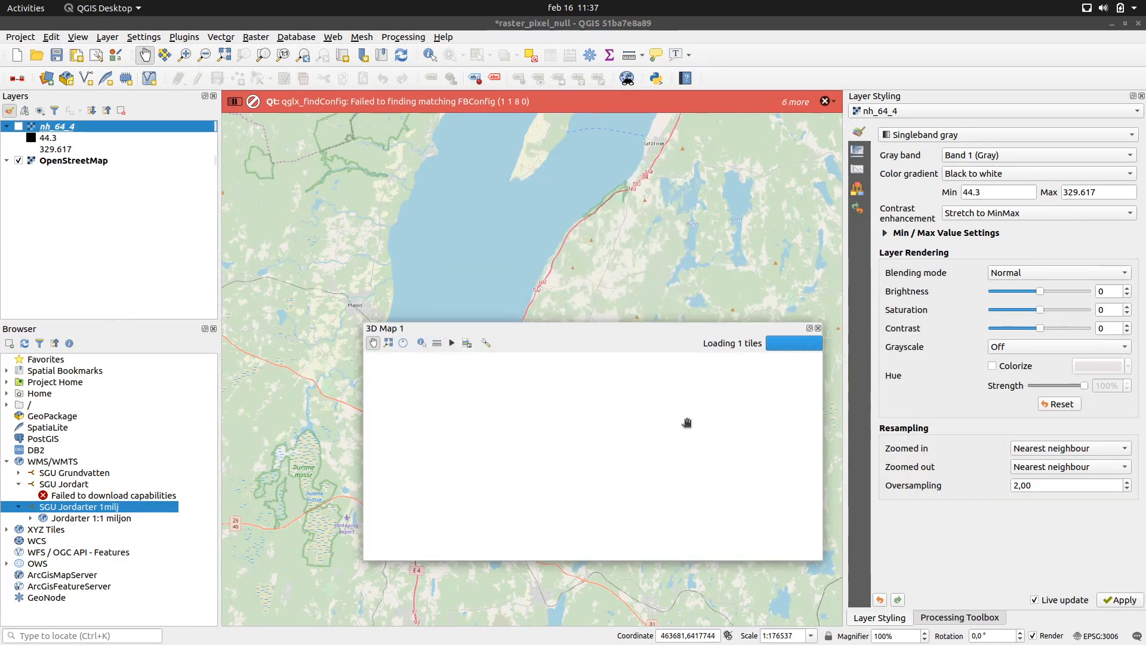
Measure a three-segment line across the terrain in the 3D map view, and close the 3D Measurement Tool.
{"action": "left_click_drag", "start_coordinate": [578, 467], "coordinate": [704, 560]}
{"action": "left_click_drag", "start_coordinate": [585, 446], "coordinate": [553, 506]}
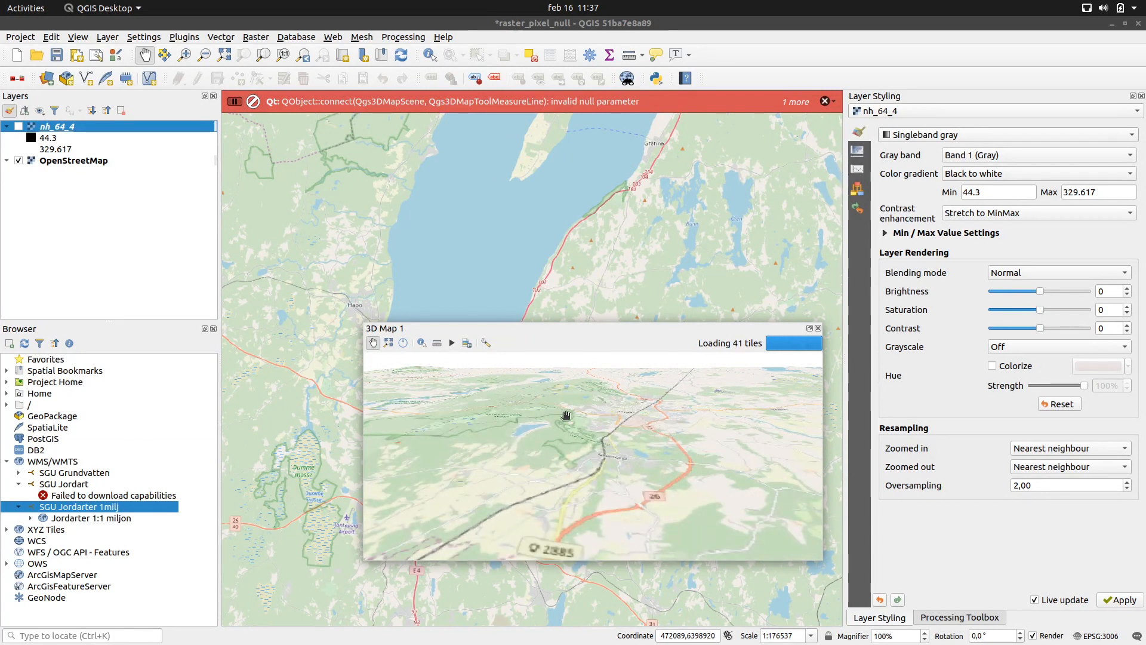
{"action": "left_click_drag", "start_coordinate": [596, 324], "coordinate": [589, 344]}
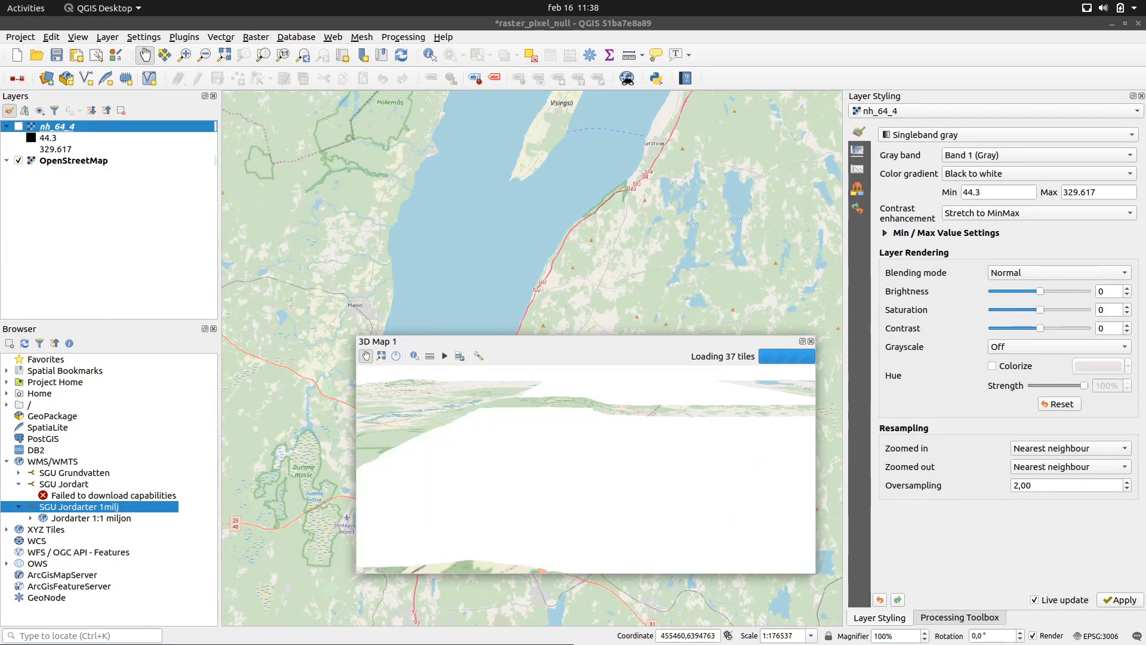
{"action": "left_click_drag", "start_coordinate": [585, 484], "coordinate": [517, 474]}
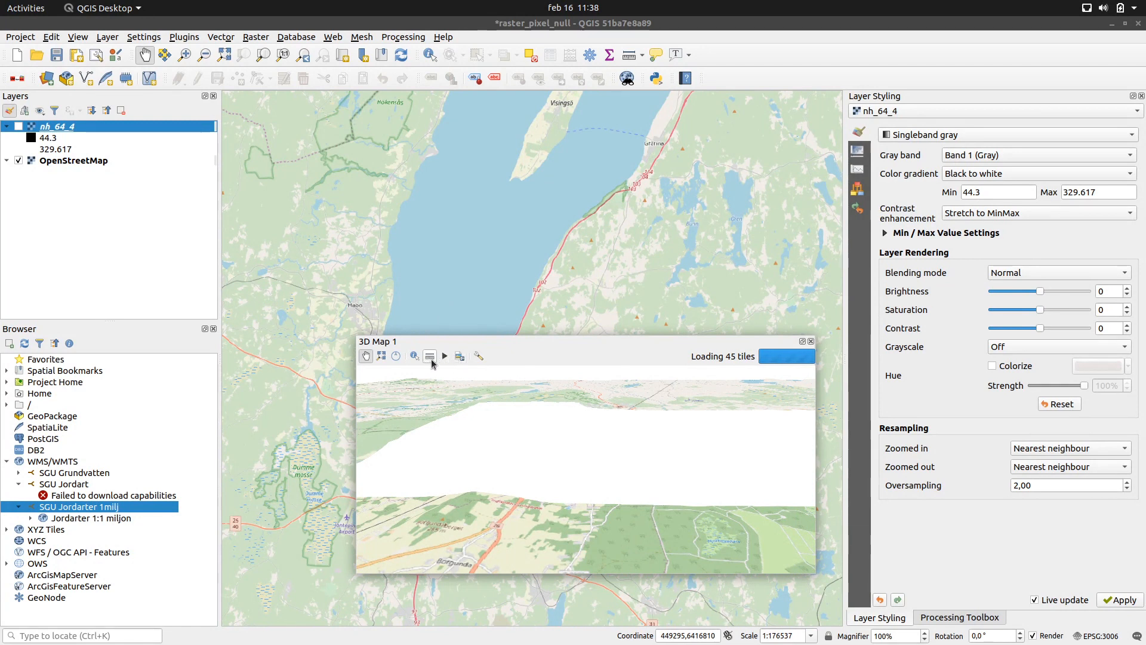
{"action": "left_click", "coordinate": [429, 356]}
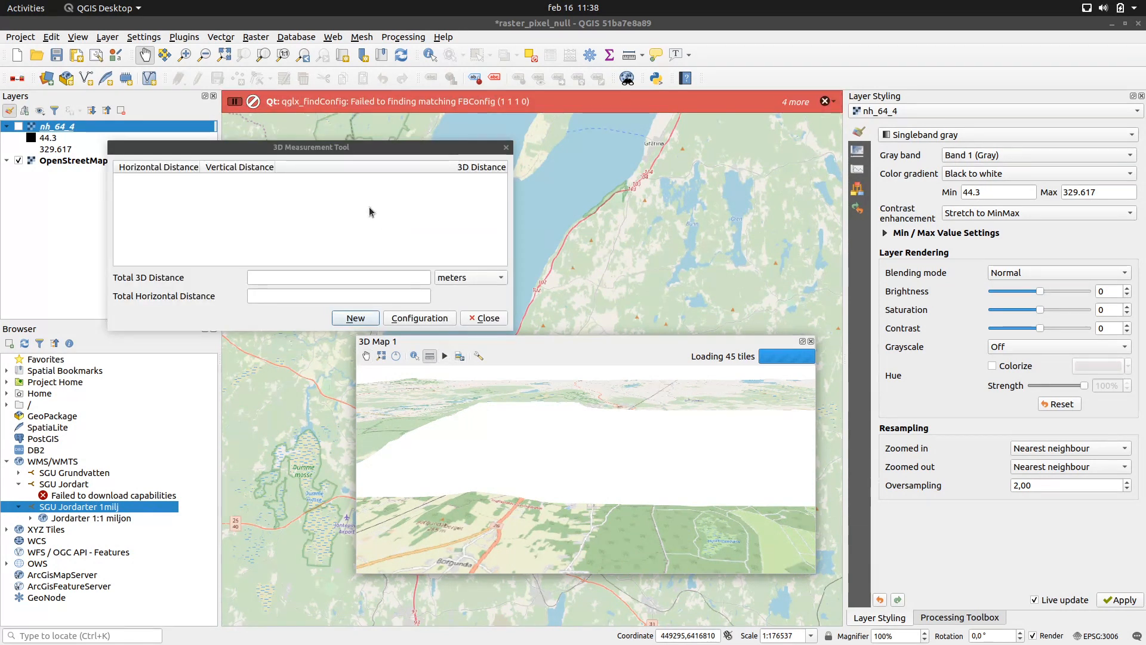
{"action": "left_click_drag", "start_coordinate": [359, 129], "coordinate": [395, 137]}
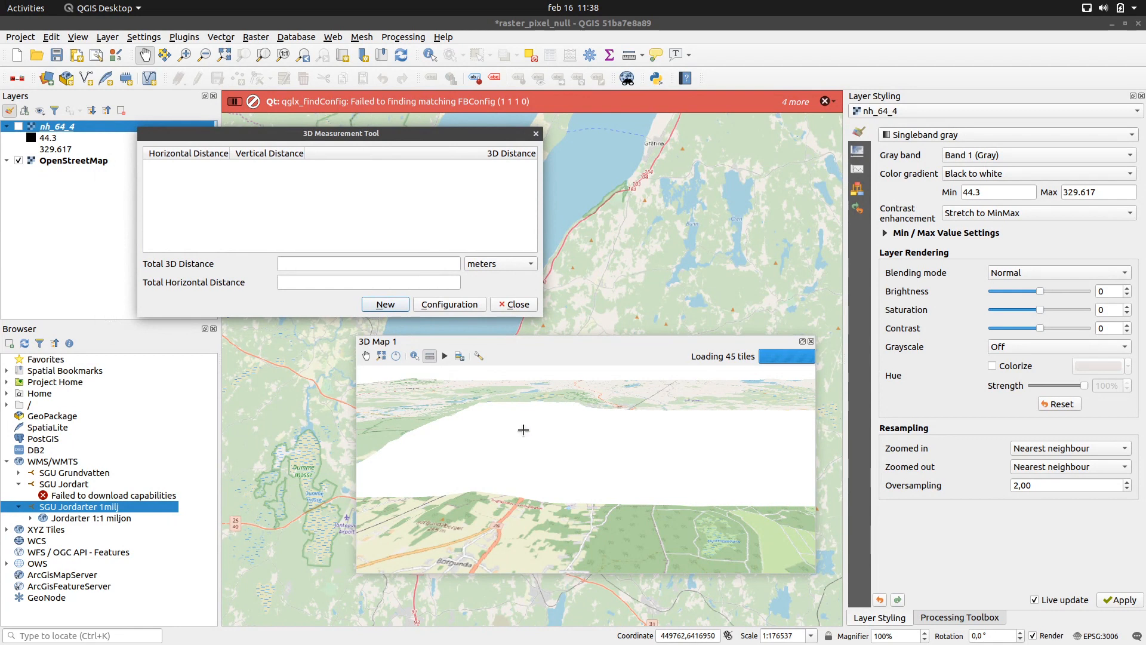
{"action": "left_click", "coordinate": [475, 494]}
{"action": "left_click", "coordinate": [620, 523]}
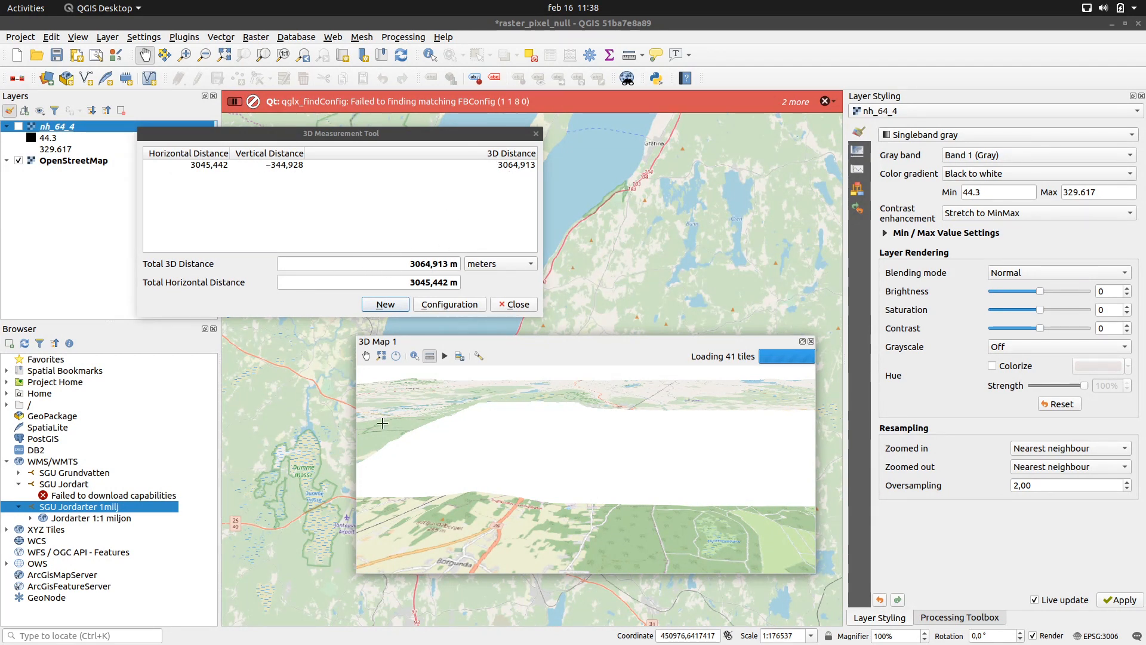
{"action": "left_click", "coordinate": [509, 556]}
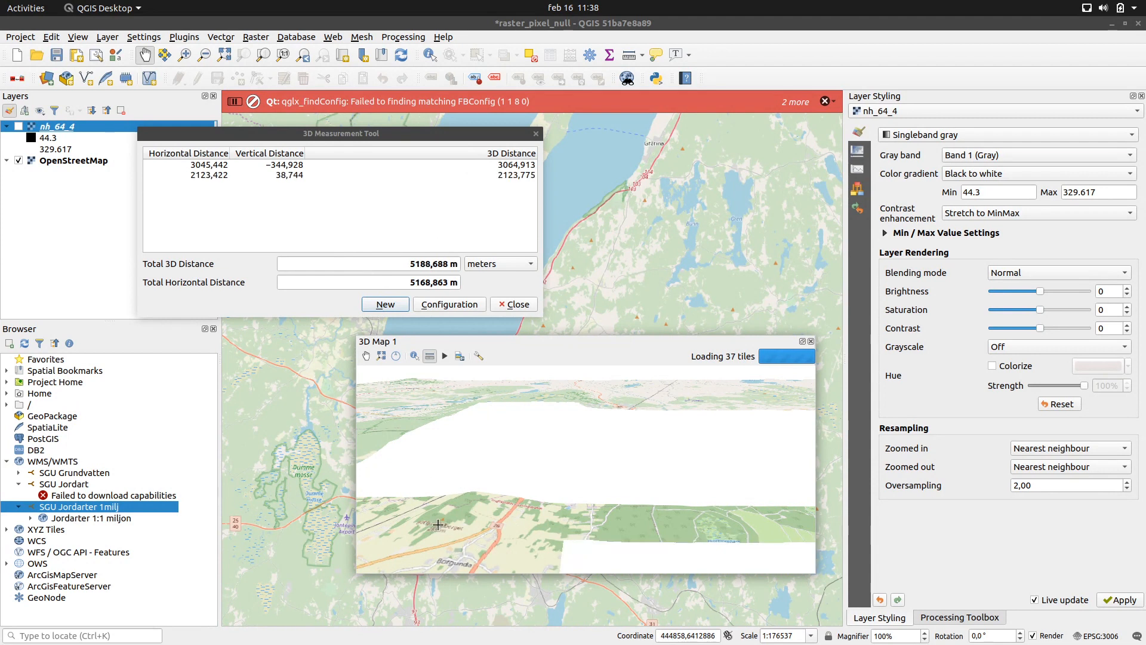
{"action": "left_click", "coordinate": [416, 526]}
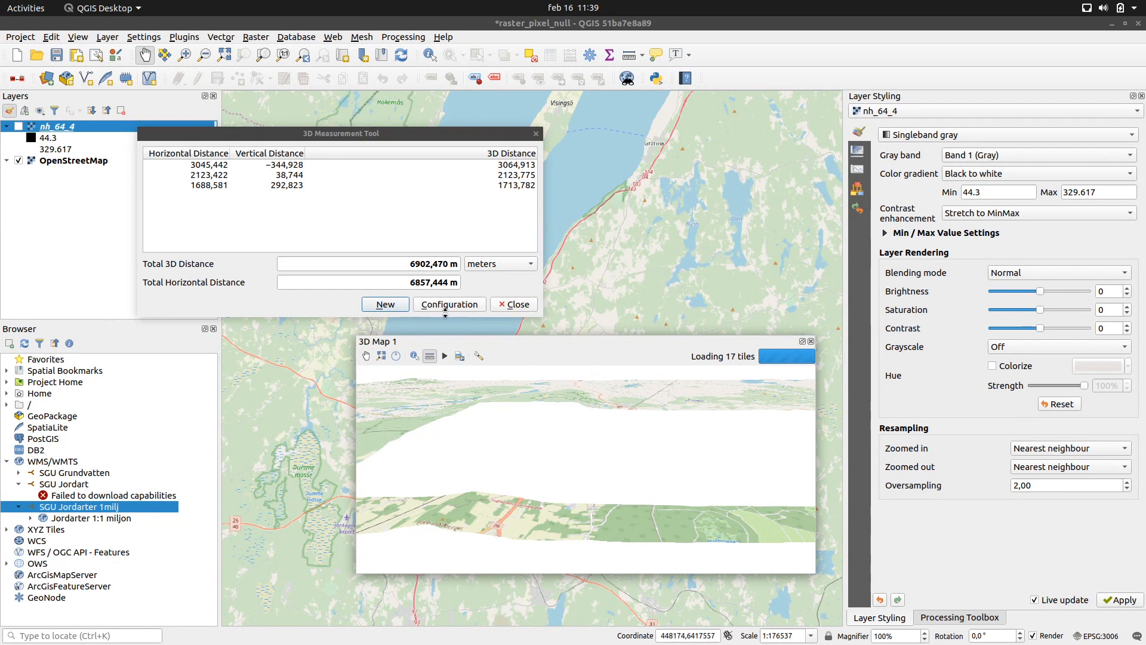
{"action": "left_click", "coordinate": [516, 306]}
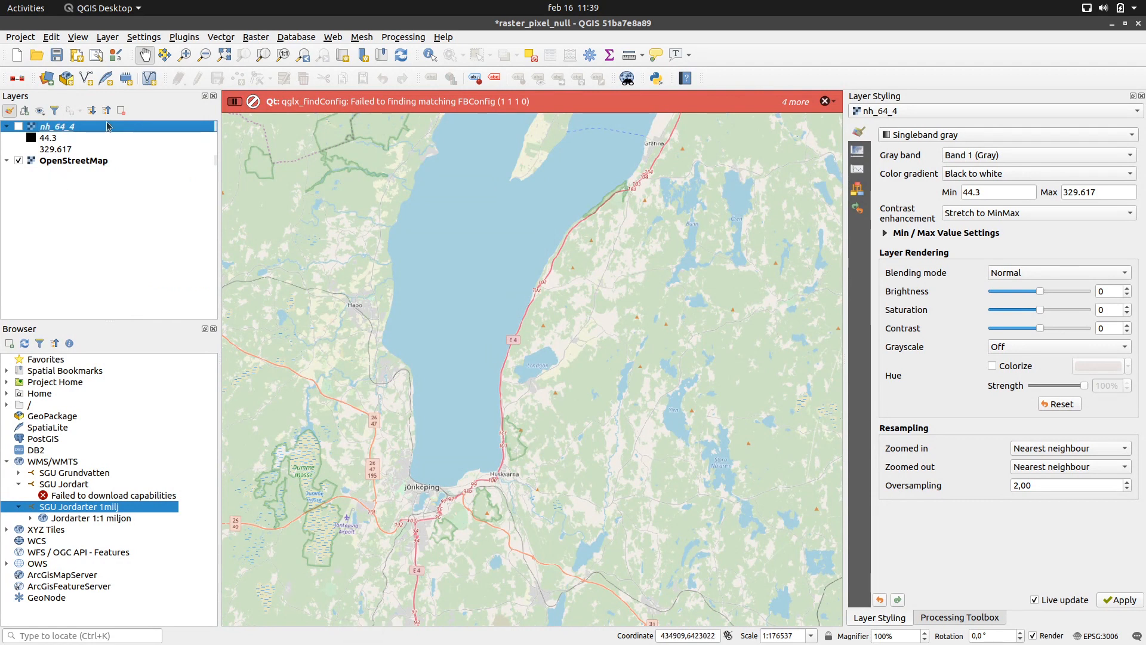
Start a new project without saving the current one, and open the recent project mesh.
{"action": "left_click", "coordinate": [17, 54]}
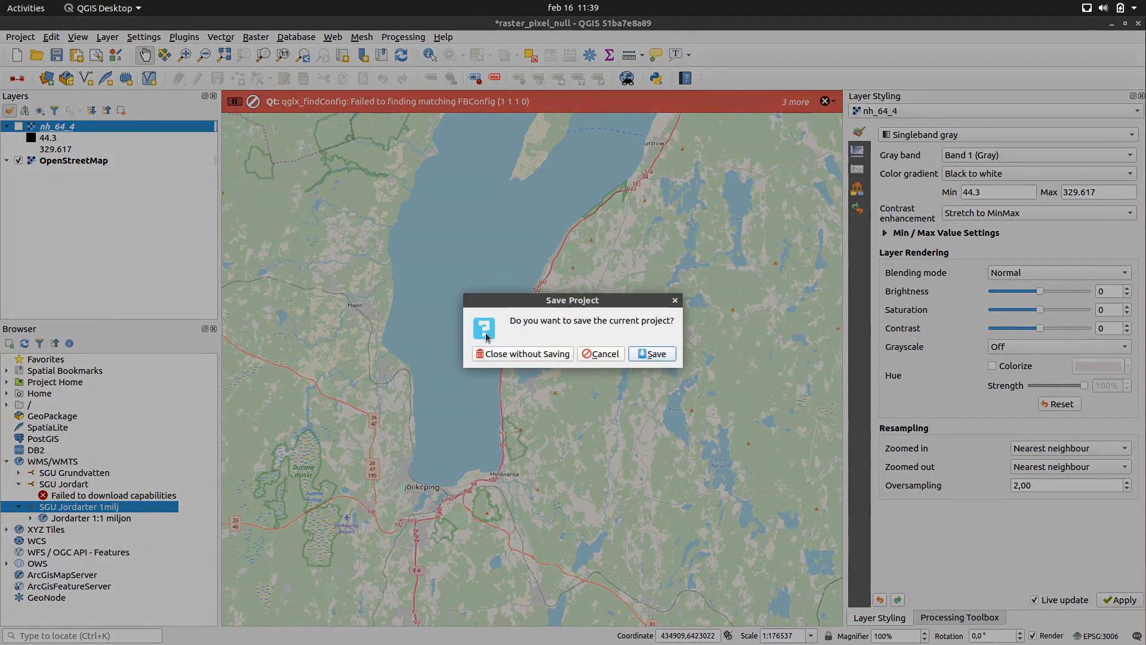
{"action": "left_click", "coordinate": [478, 353]}
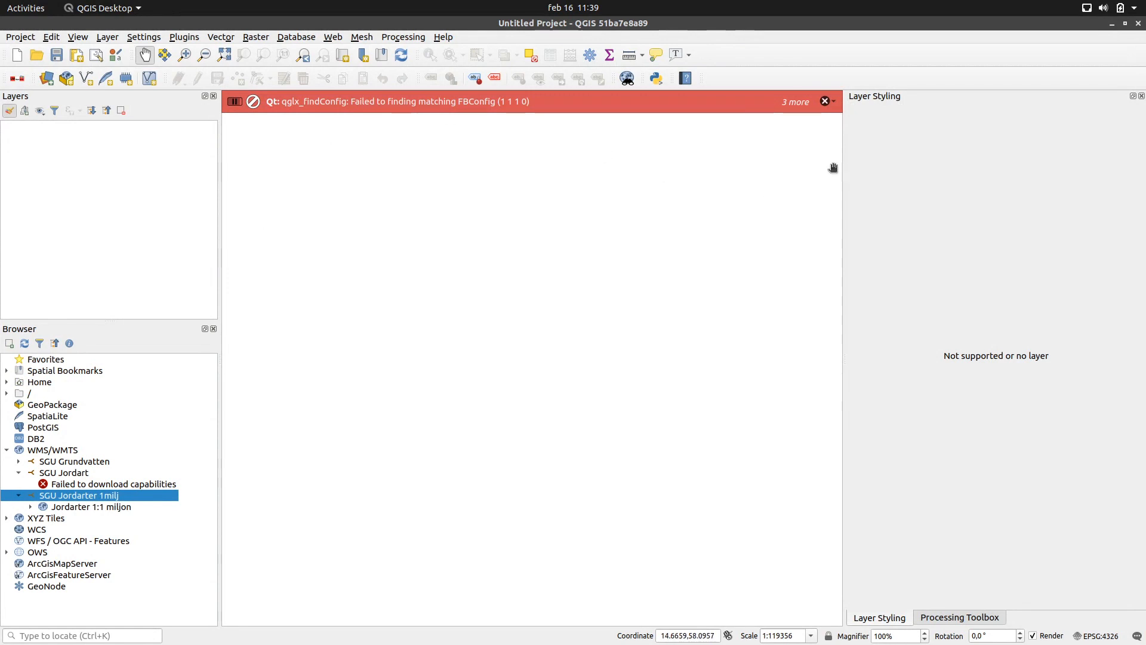
{"action": "left_click", "coordinate": [825, 101]}
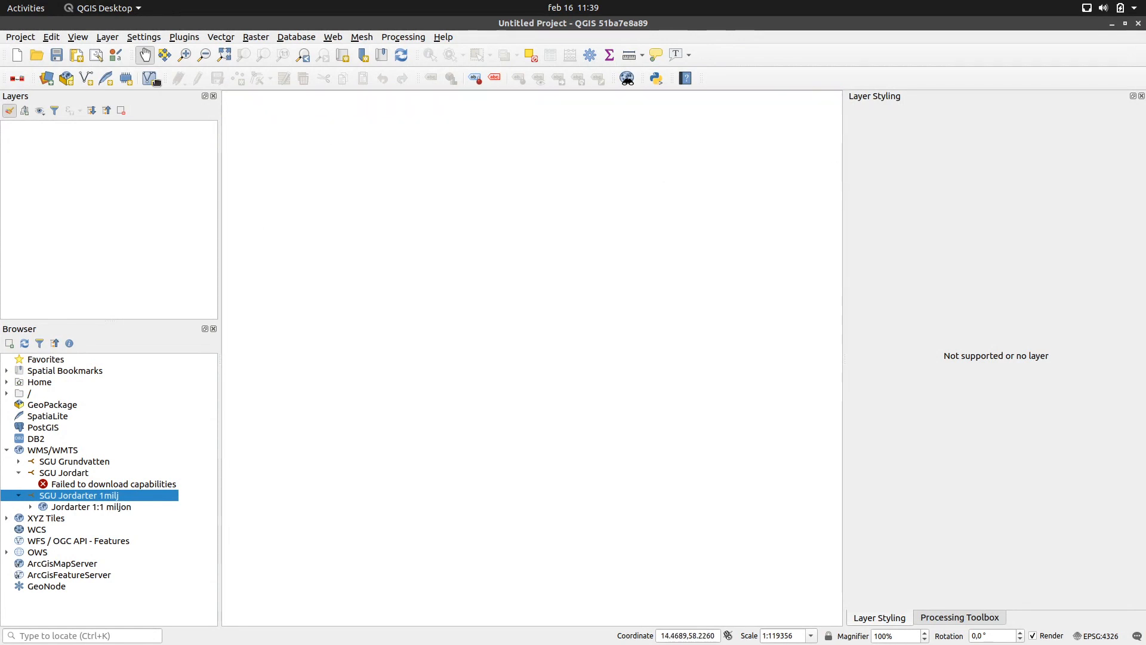
{"action": "left_click", "coordinate": [20, 37]}
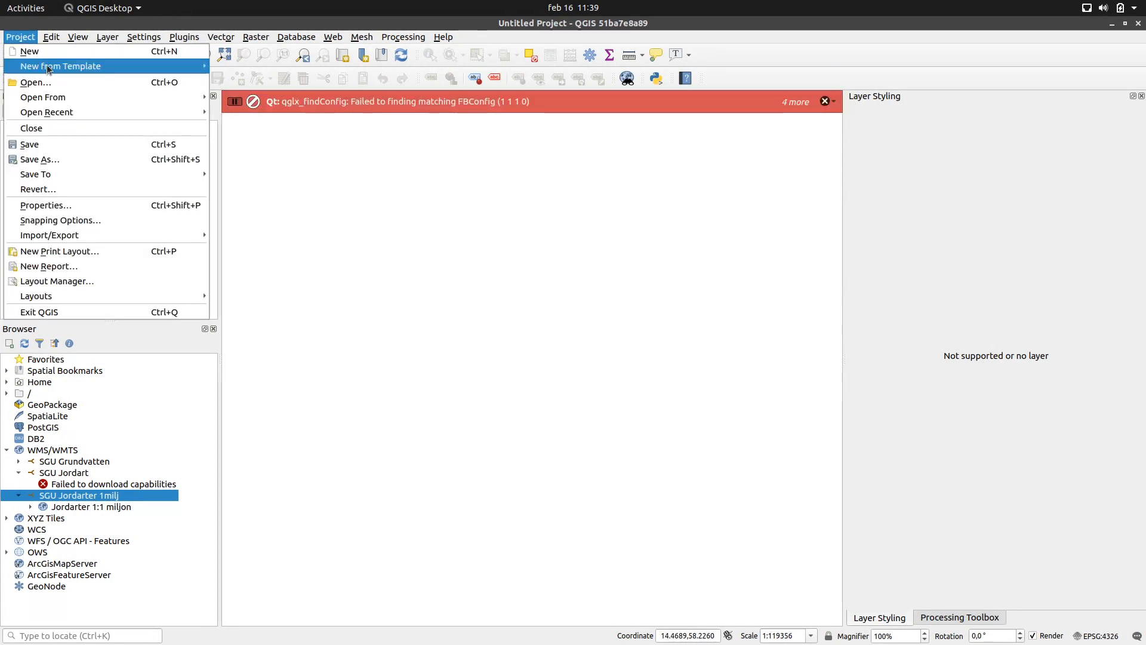
{"action": "mouse_move", "coordinate": [51, 114]}
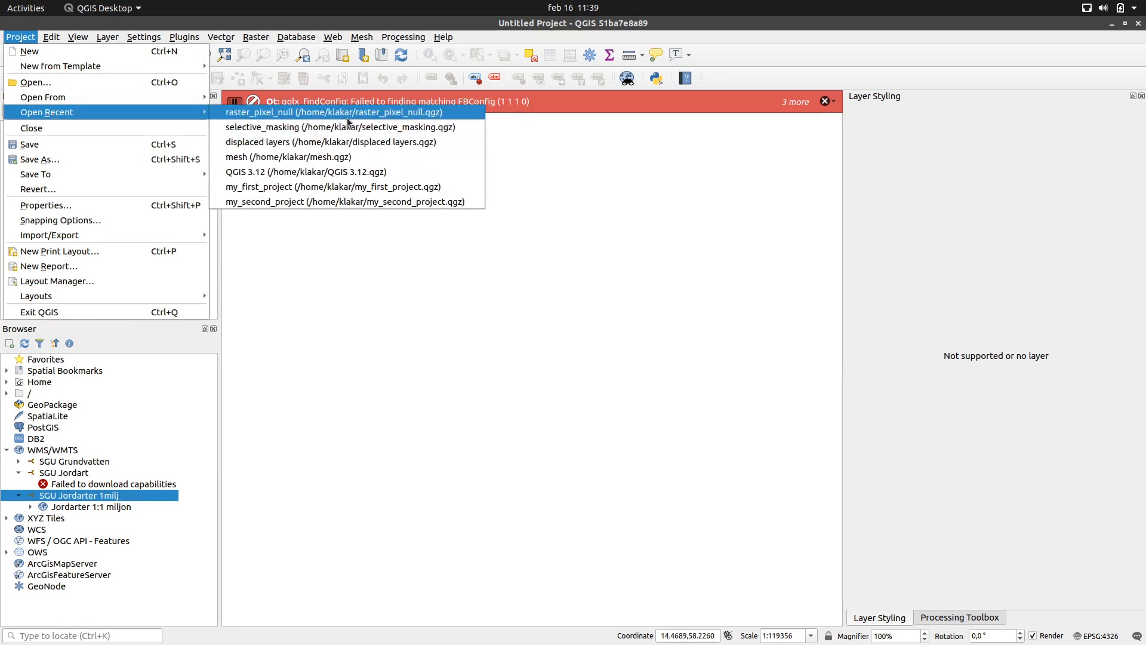
{"action": "left_click", "coordinate": [309, 157]}
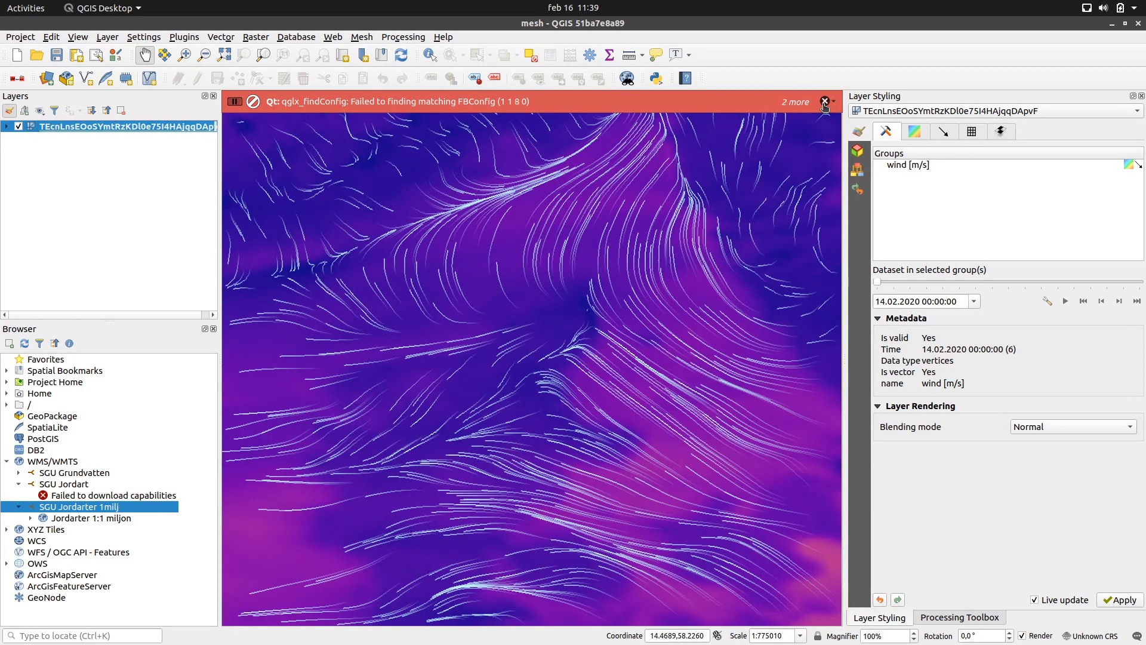
{"action": "left_click", "coordinate": [825, 102]}
{"action": "left_click", "coordinate": [825, 102]}
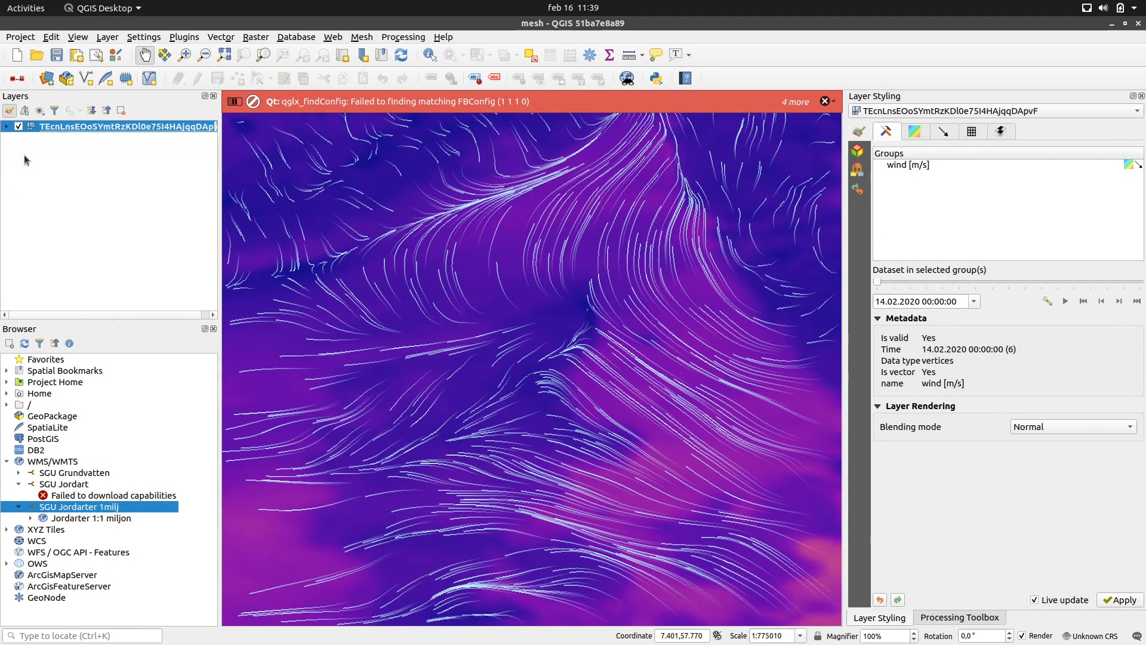
Expand the mesh layer's wind [m/s] legend and examine the wind traces on the map.
{"action": "left_click", "coordinate": [7, 127]}
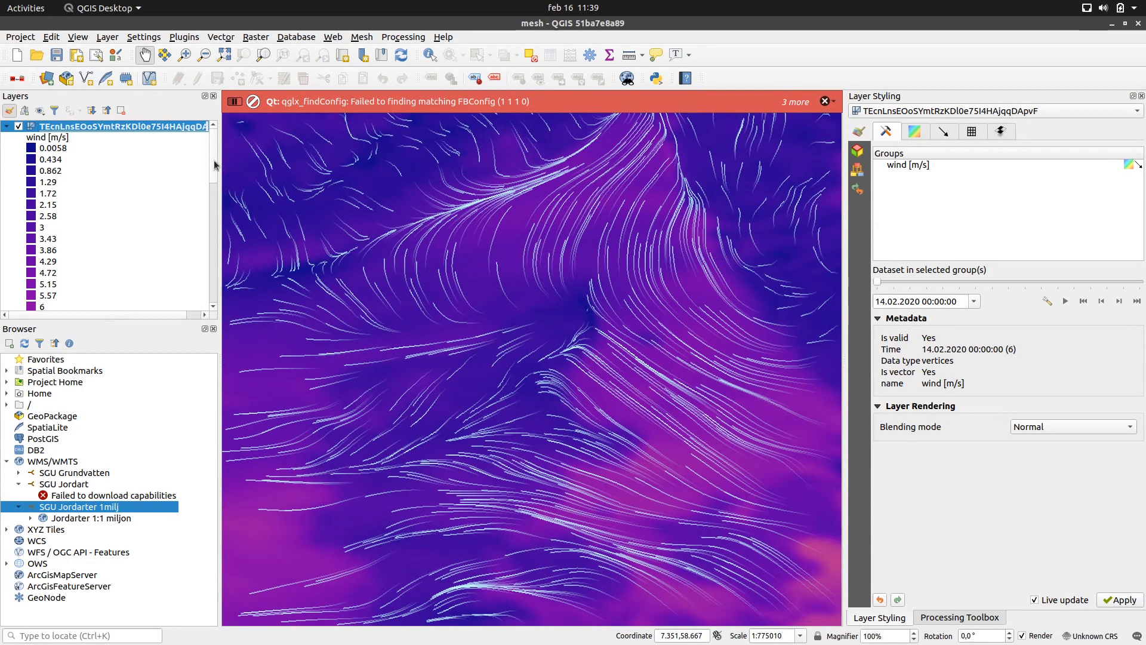
{"action": "scroll", "coordinate": [215, 201], "scroll_direction": "down", "scroll_amount": 3}
{"action": "left_click_drag", "start_coordinate": [215, 202], "coordinate": [215, 142]}
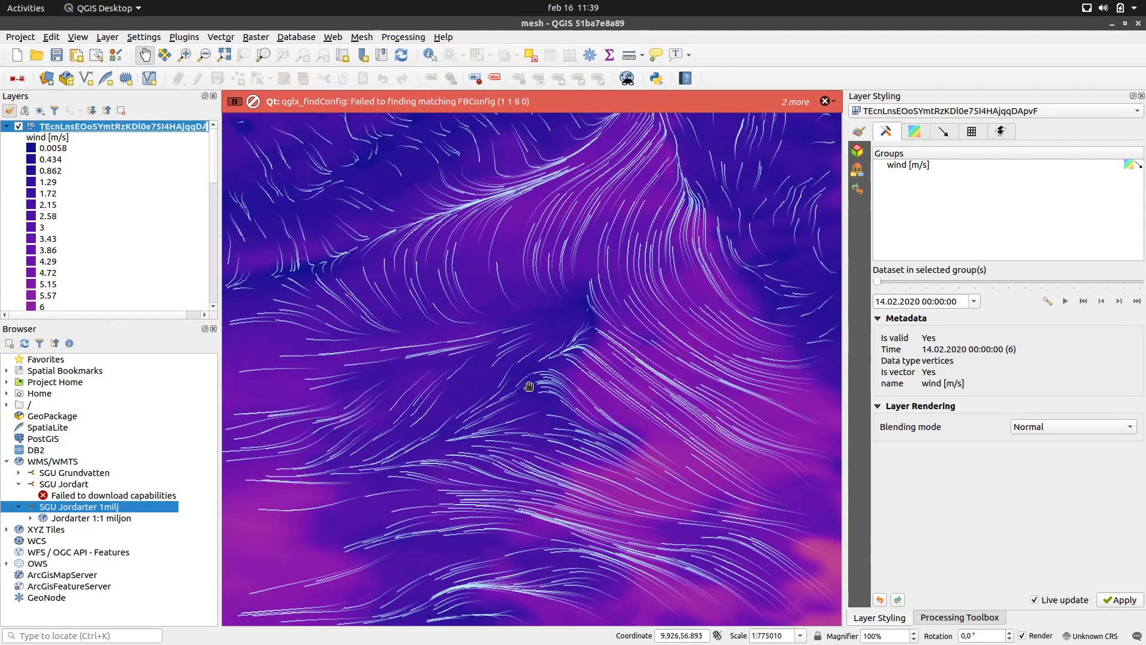
{"action": "left_click_drag", "start_coordinate": [537, 415], "coordinate": [512, 422]}
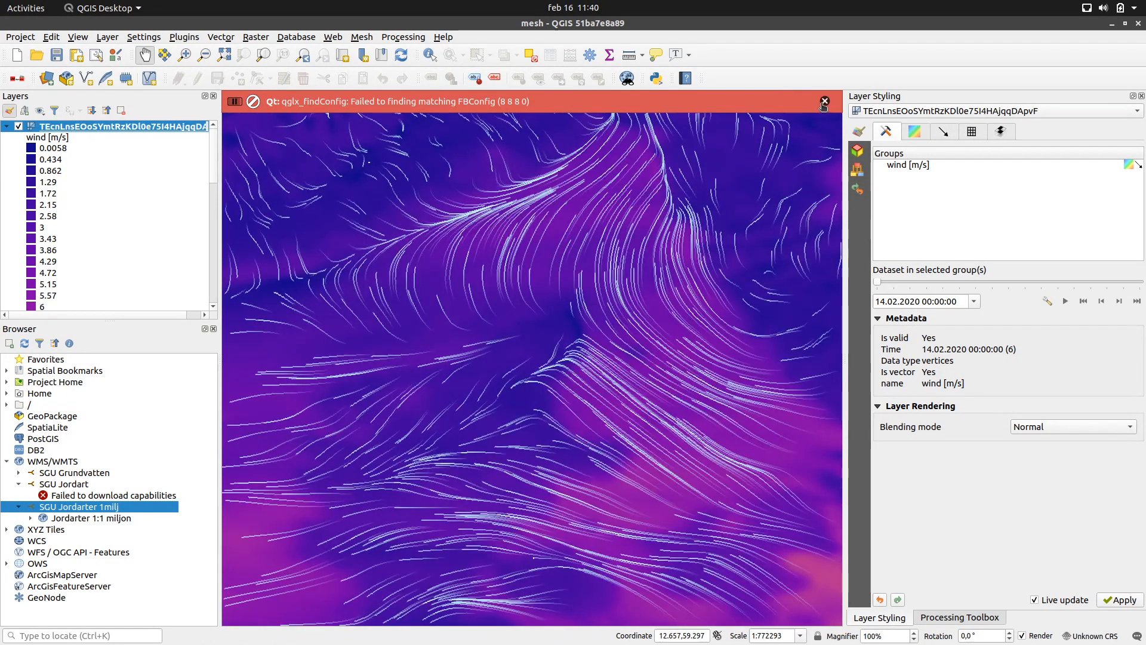
{"action": "left_click", "coordinate": [824, 102]}
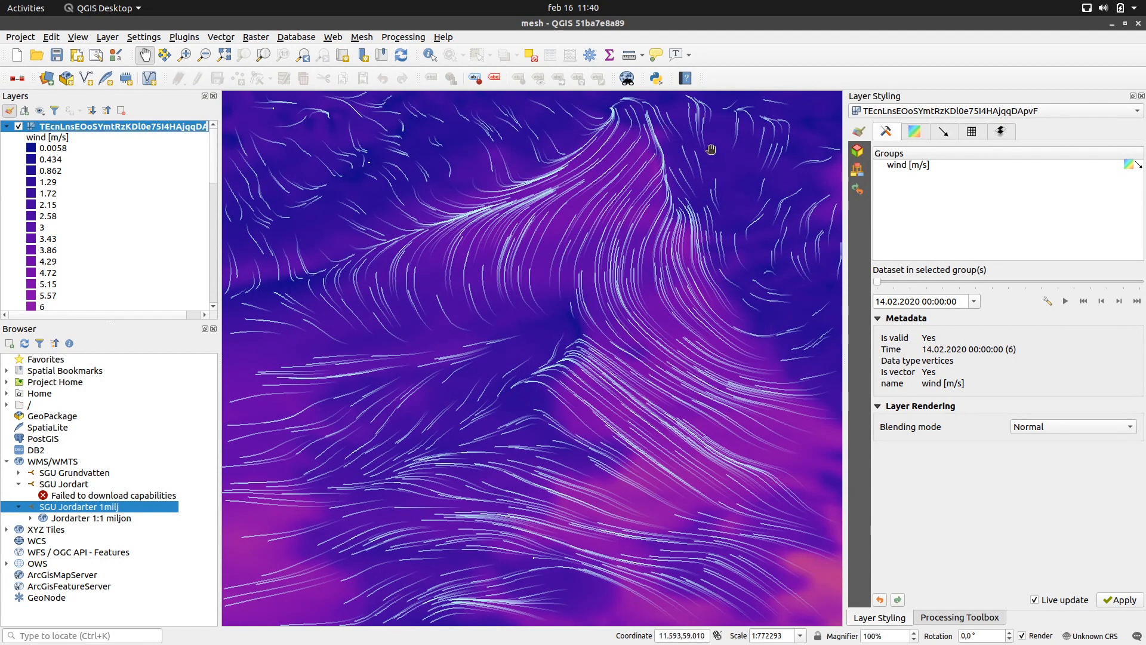
{"action": "left_click_drag", "start_coordinate": [530, 394], "coordinate": [517, 361]}
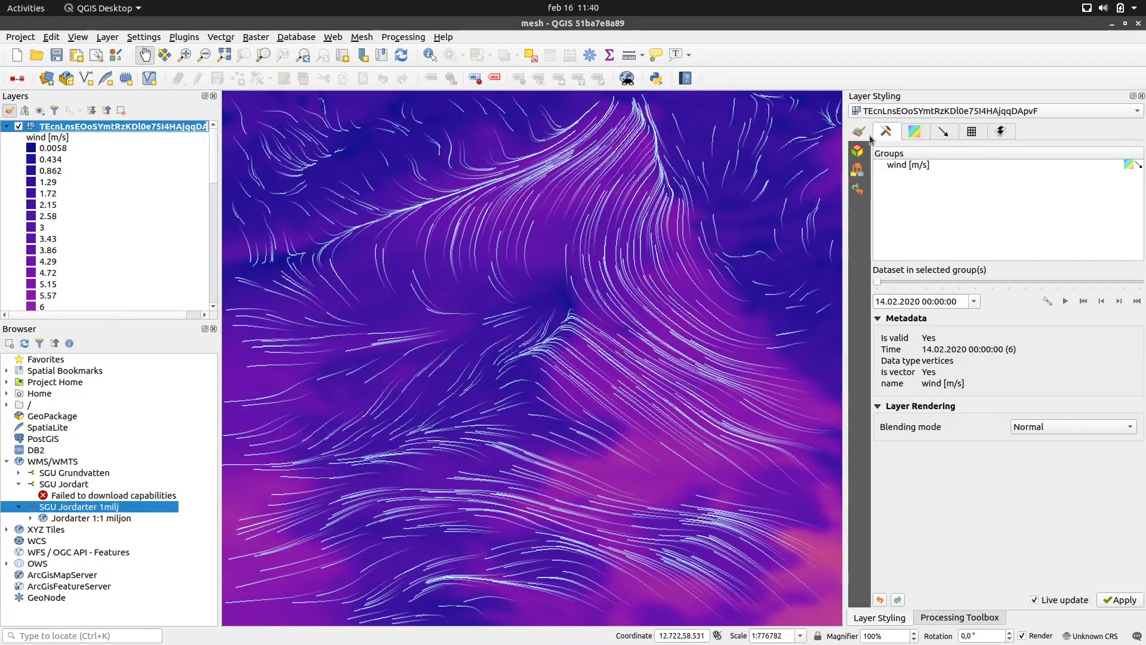
Set the mesh layer's vector symbology to Arrows and toggle Display on User Grid off and on again.
{"action": "left_click", "coordinate": [948, 136]}
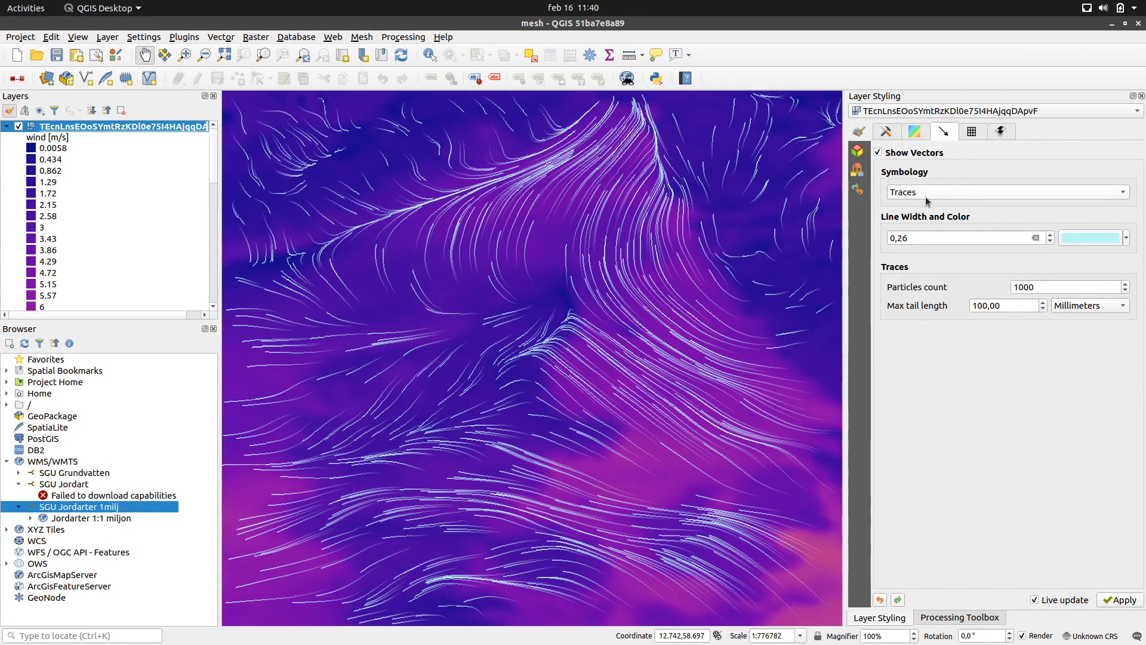
{"action": "left_click", "coordinate": [948, 194]}
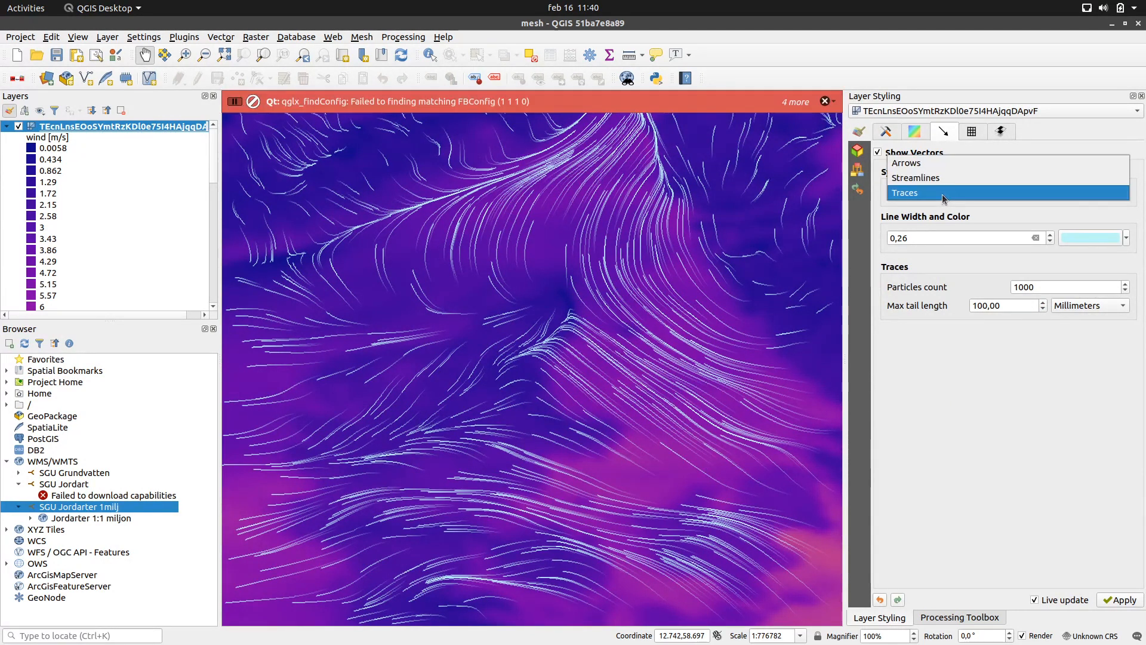
{"action": "left_click", "coordinate": [940, 163]}
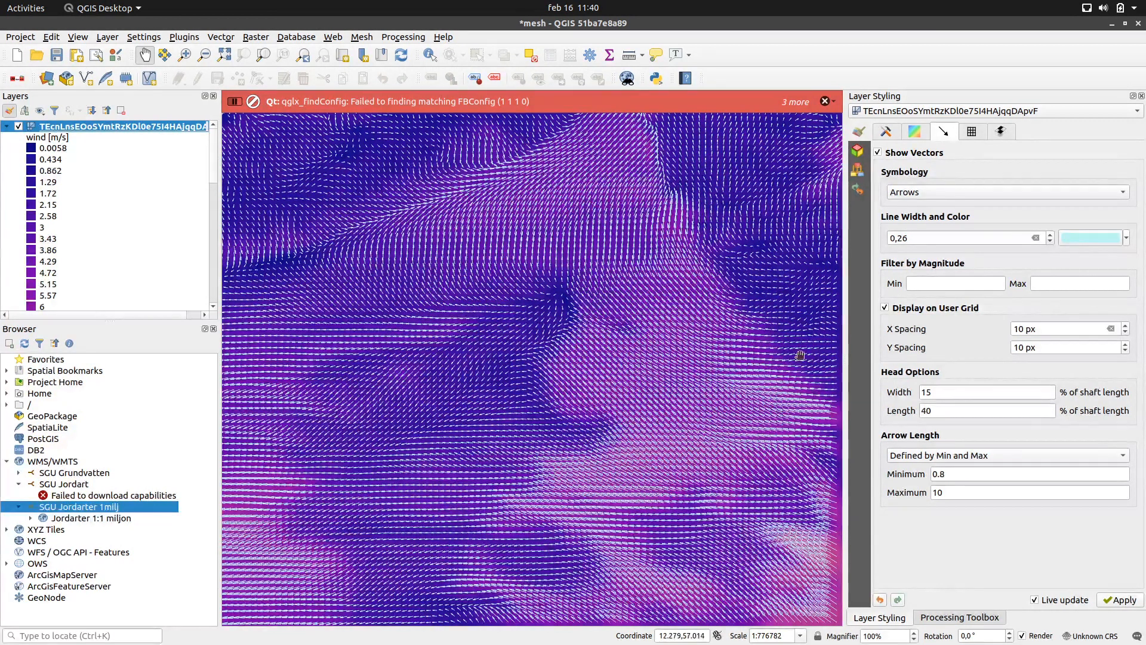
{"action": "left_click", "coordinate": [883, 309]}
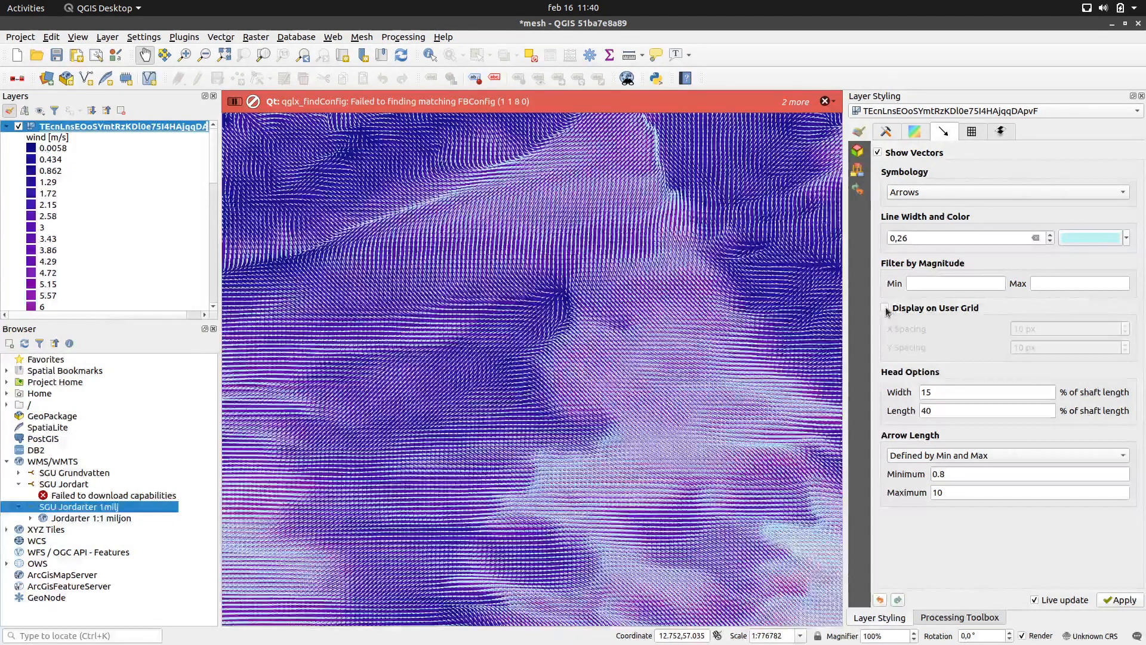
{"action": "left_click", "coordinate": [884, 309]}
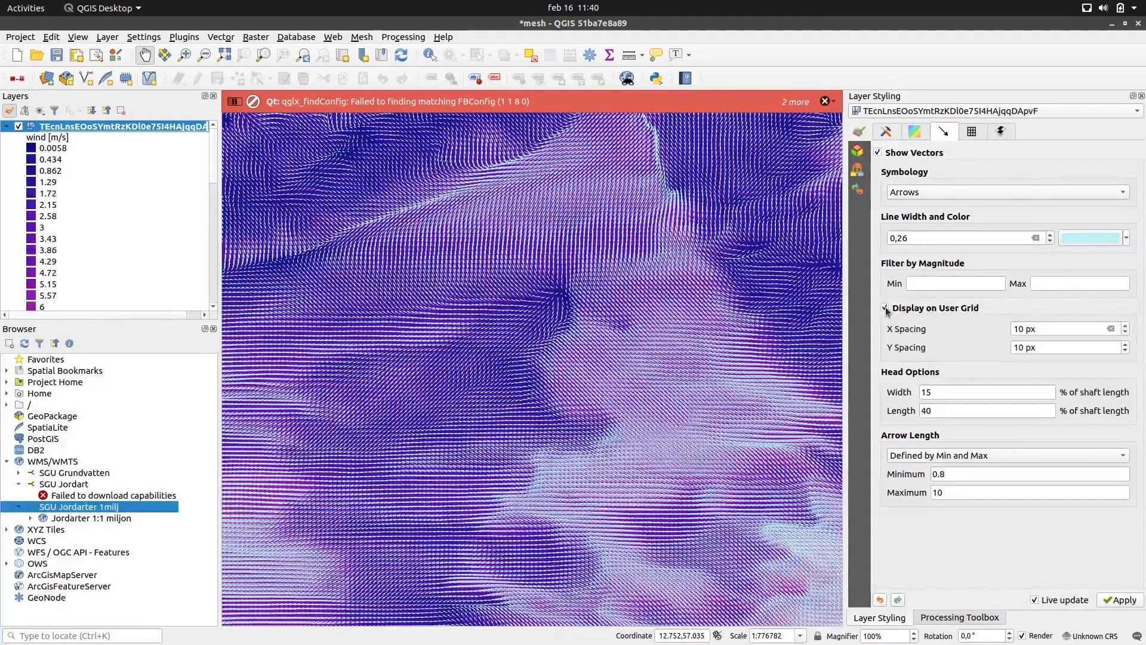
Switch the mesh layer's vector symbology to Traces, compare it with Streamlines, and set it back to Traces.
{"action": "left_click", "coordinate": [940, 194]}
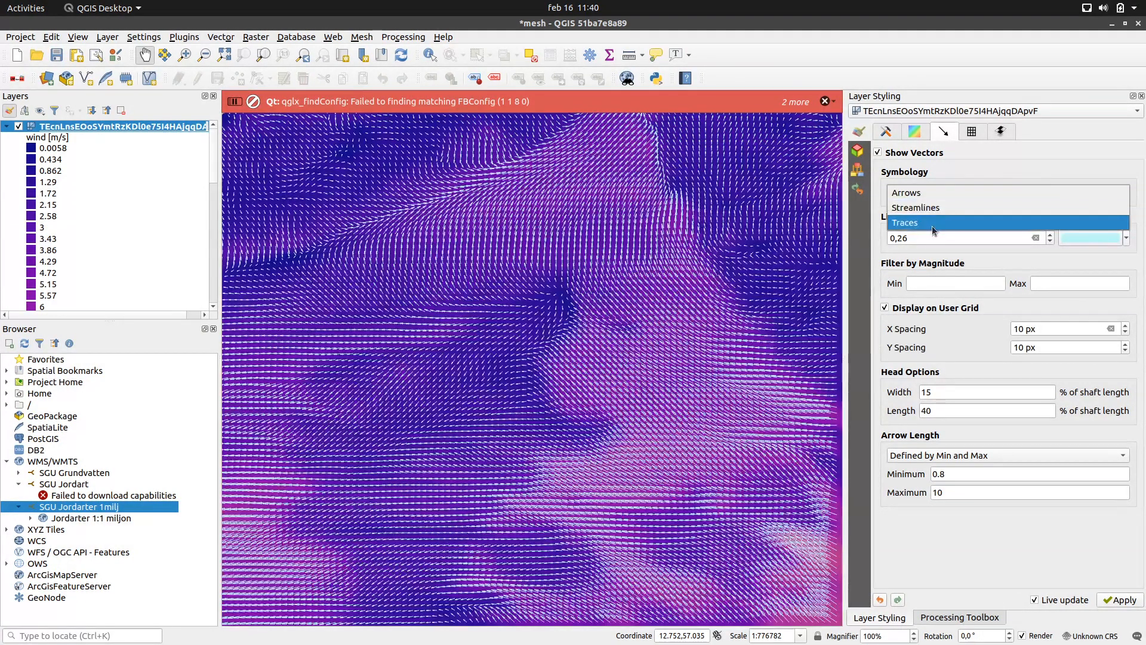
{"action": "left_click", "coordinate": [935, 224]}
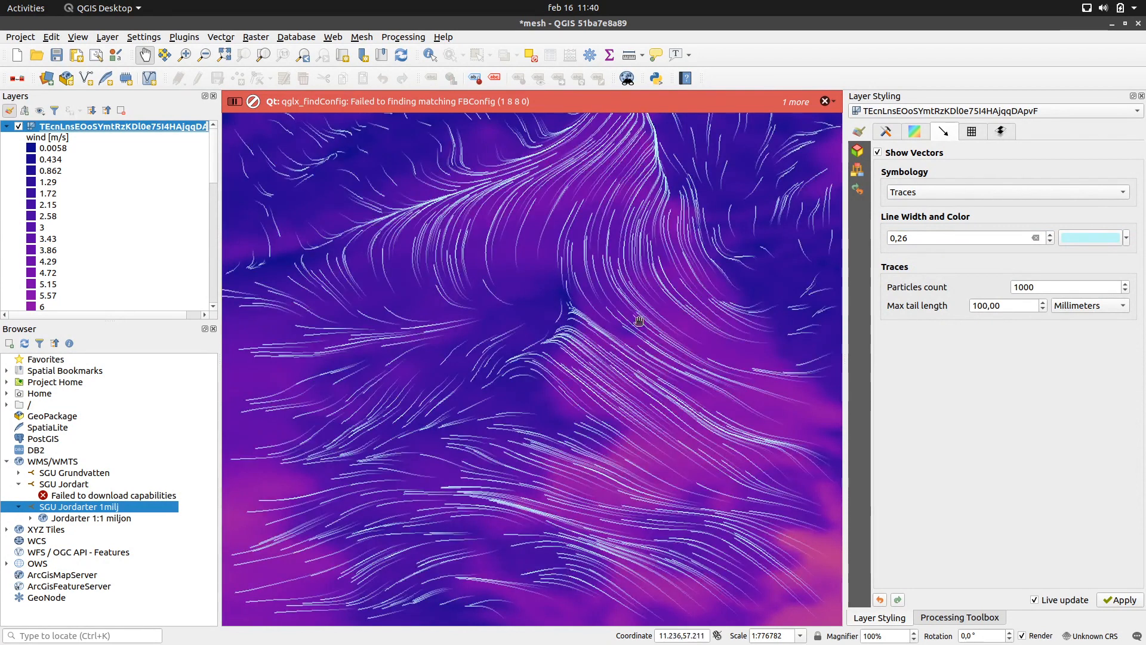
{"action": "left_click", "coordinate": [929, 192]}
{"action": "left_click", "coordinate": [929, 178]}
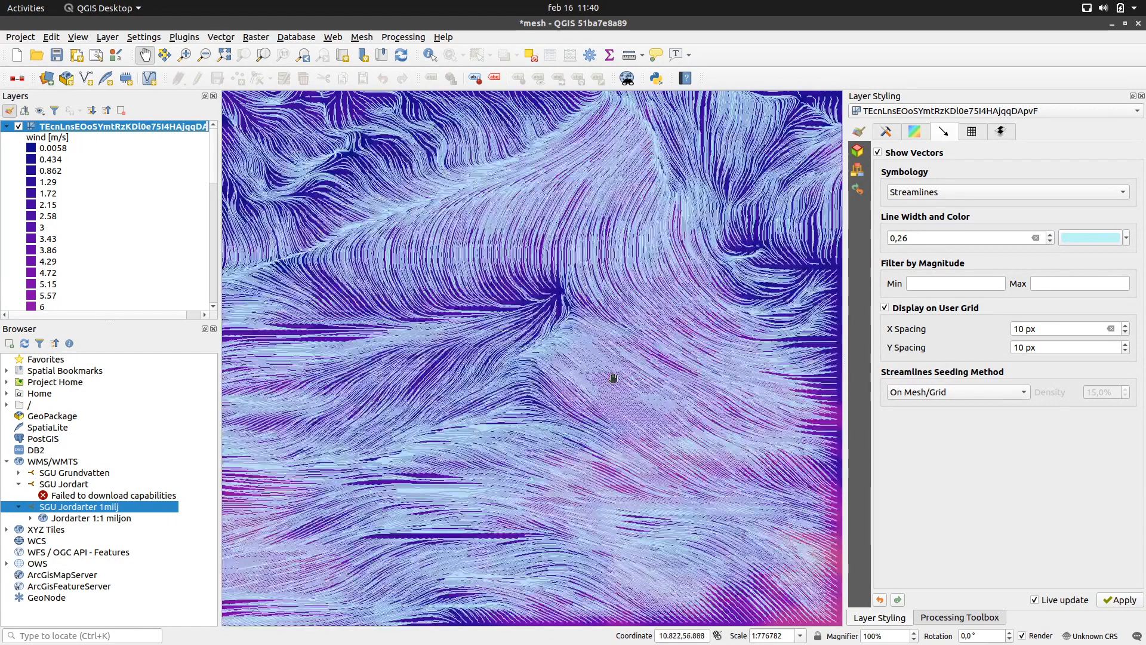
{"action": "left_click", "coordinate": [931, 194]}
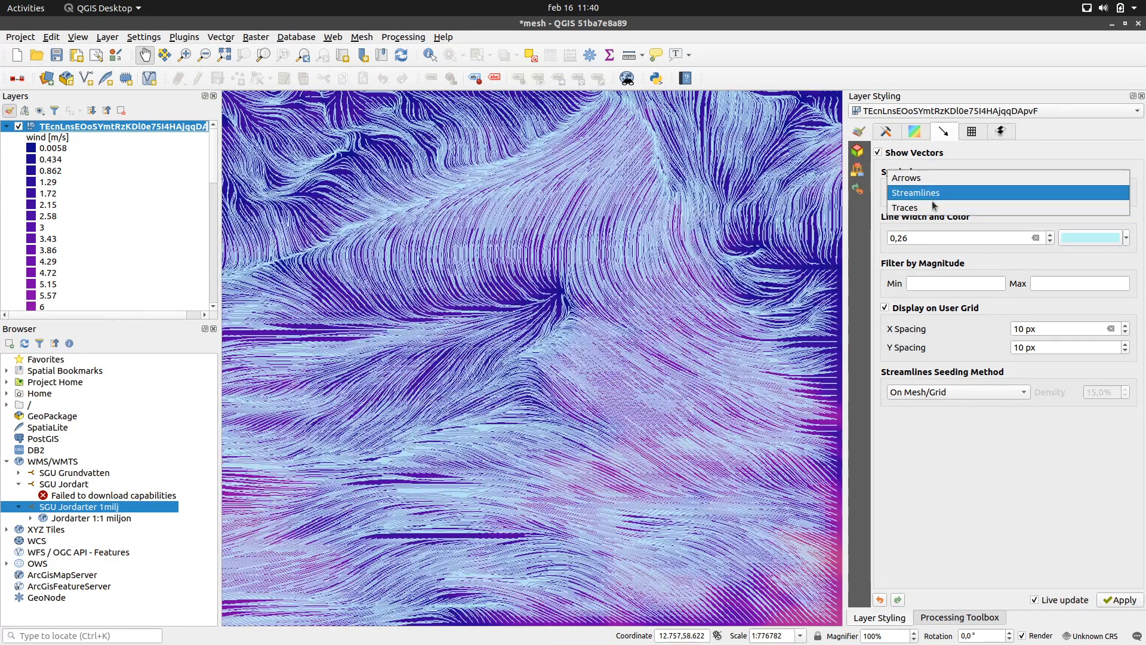
{"action": "left_click", "coordinate": [935, 207]}
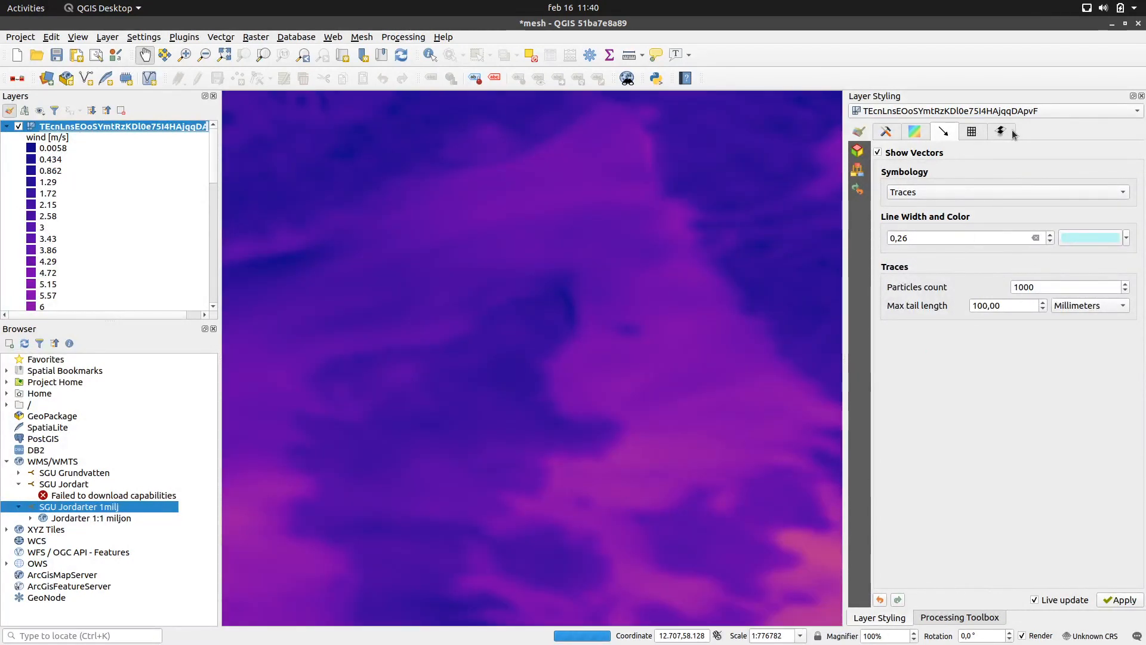
Set the mesh layer's 3D stacked mesh averaging method to Multi Vertical Level (from bottom).
{"action": "left_click", "coordinate": [972, 132]}
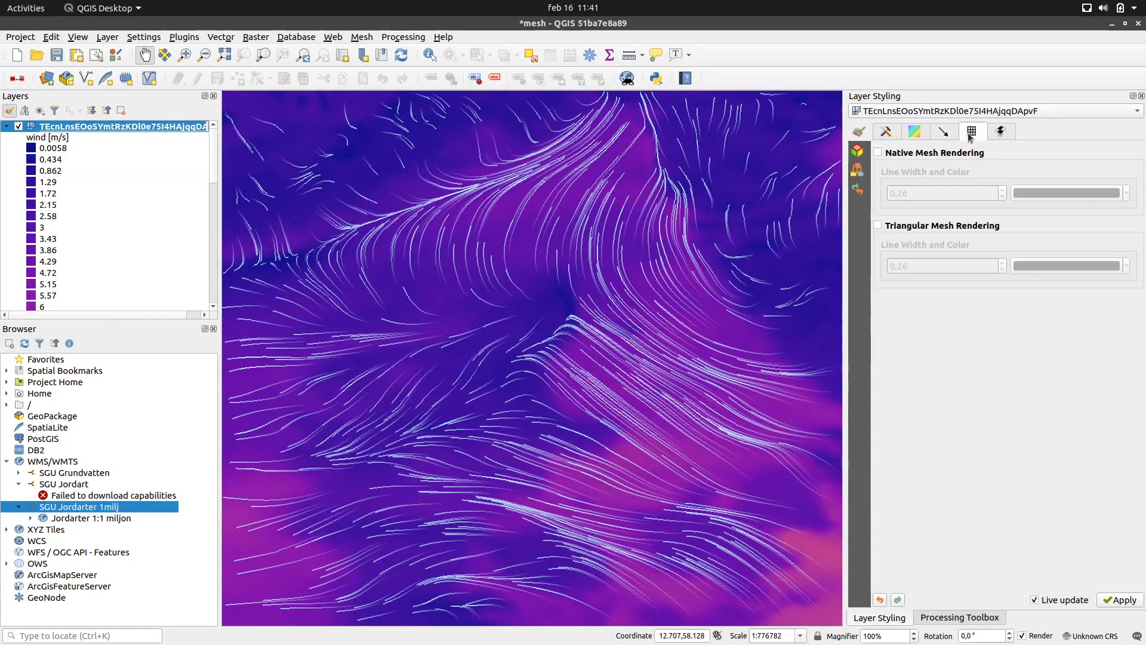
{"action": "left_click", "coordinate": [1003, 135]}
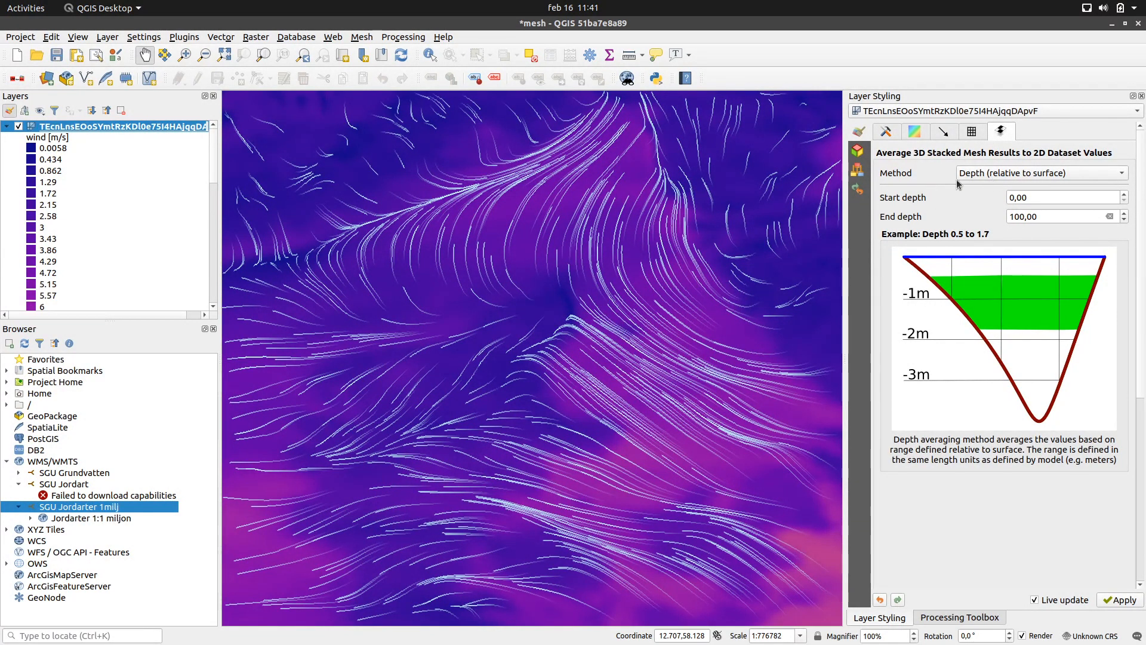
{"action": "left_click", "coordinate": [1000, 174]}
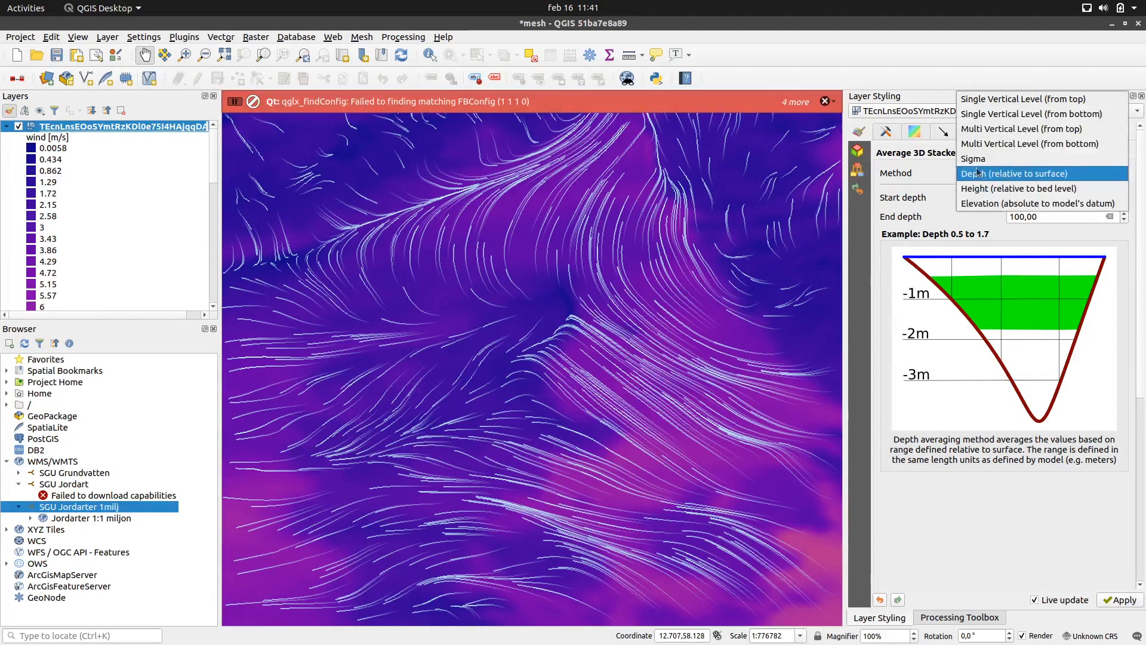
{"action": "left_click", "coordinate": [917, 180]}
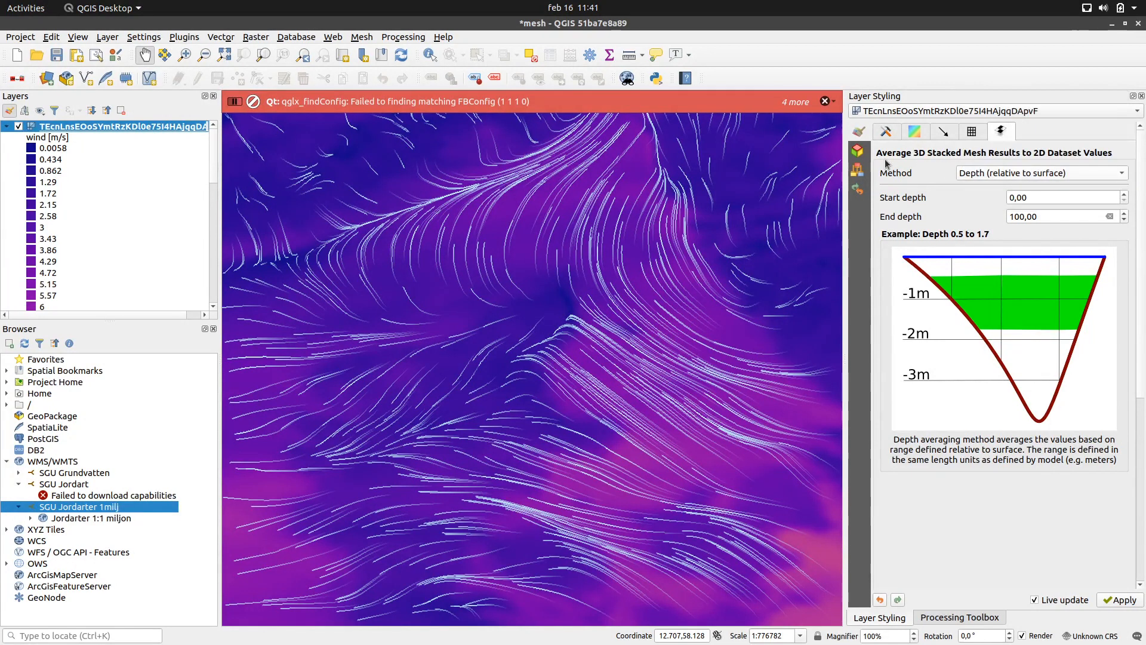
{"action": "left_click", "coordinate": [1012, 175]}
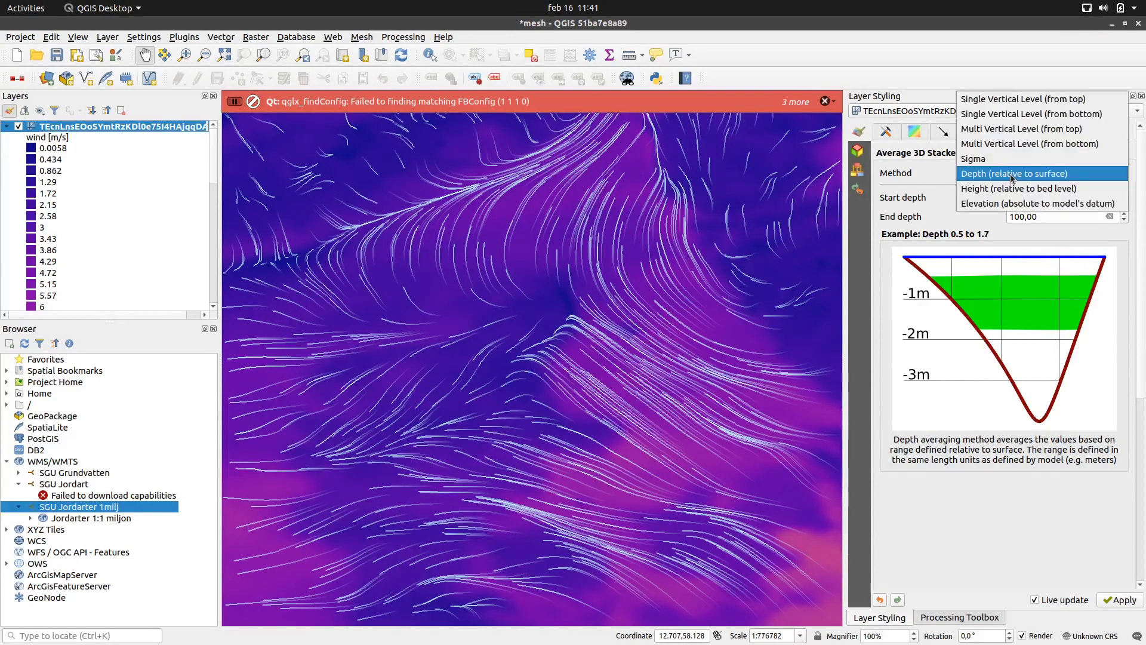
{"action": "left_click", "coordinate": [988, 145]}
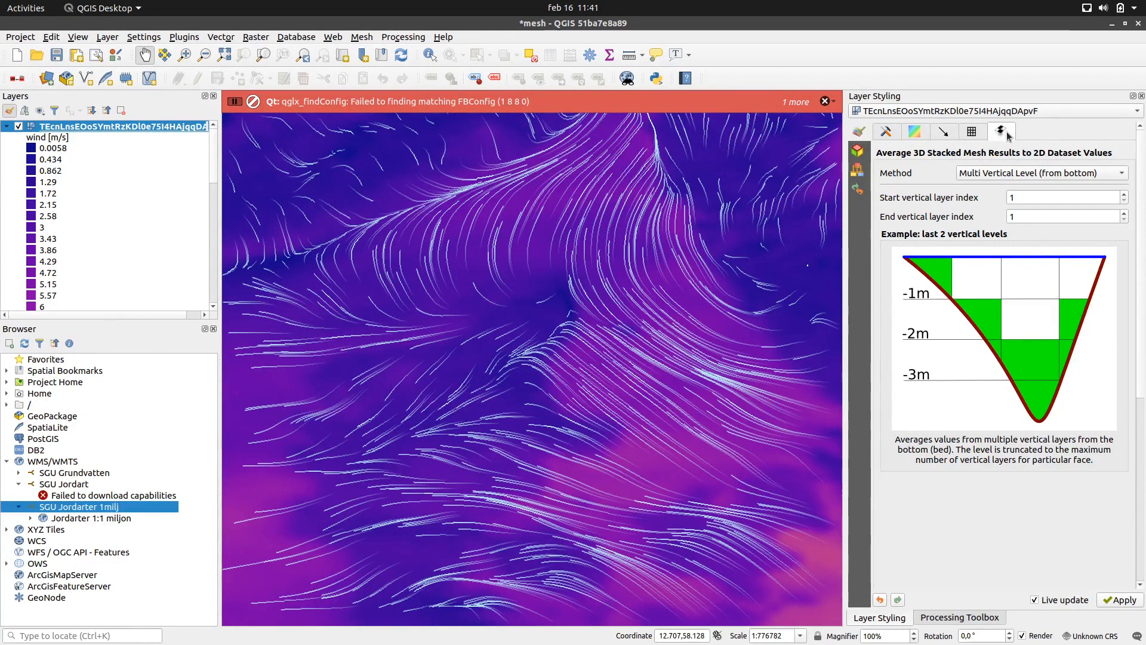
Review the mesh layer's contour settings, and set the displayed wind dataset to 14.02.2020 18:00:00.
{"action": "left_click", "coordinate": [914, 133]}
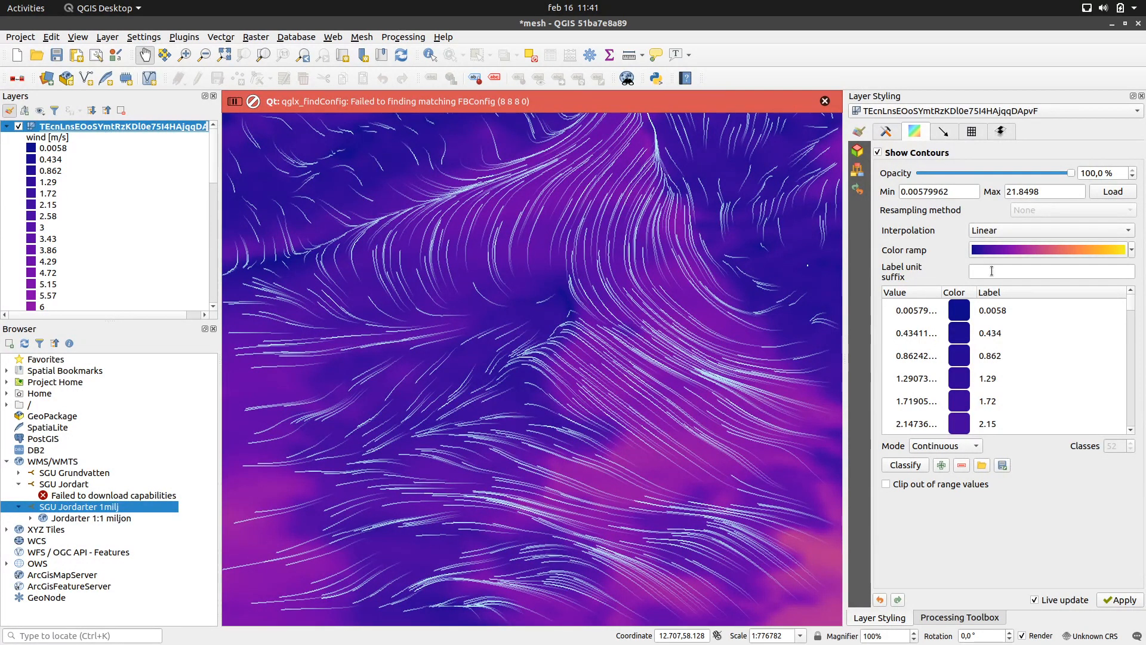
{"action": "left_click", "coordinate": [887, 132]}
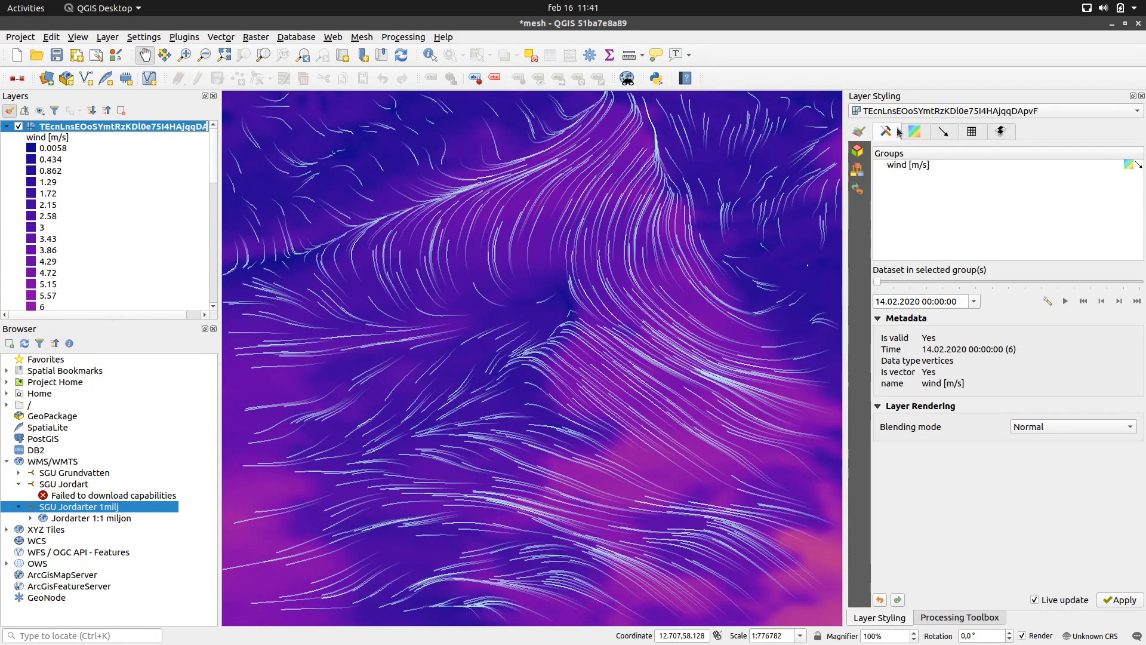
{"action": "left_click_drag", "start_coordinate": [875, 287], "coordinate": [899, 288]}
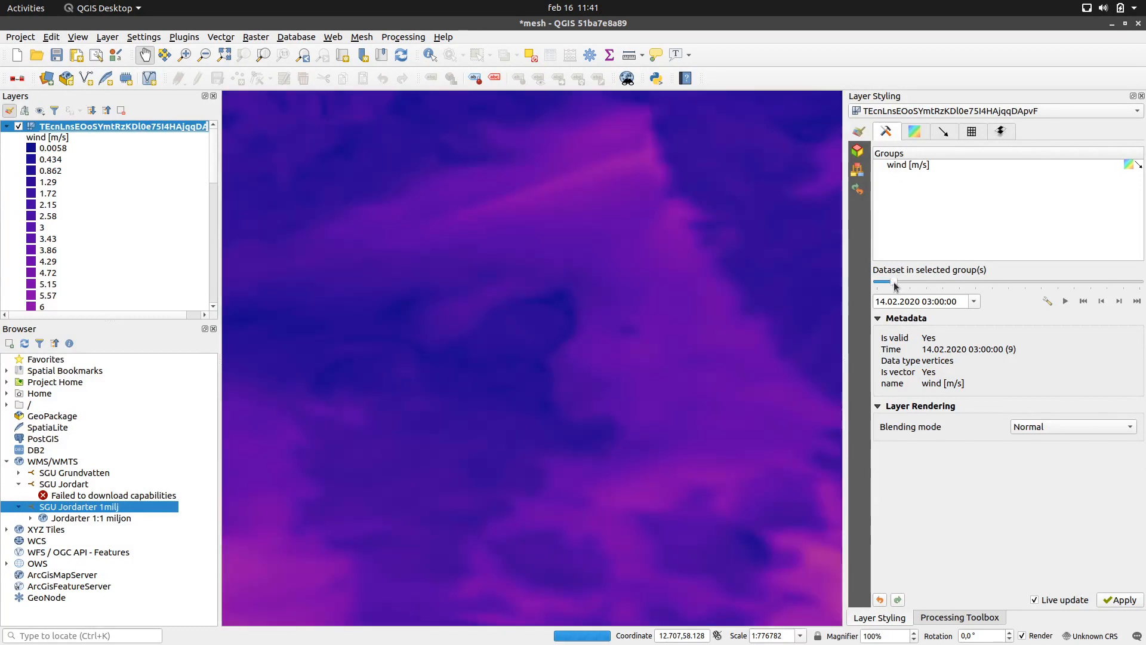
{"action": "left_click_drag", "start_coordinate": [896, 286], "coordinate": [976, 285]}
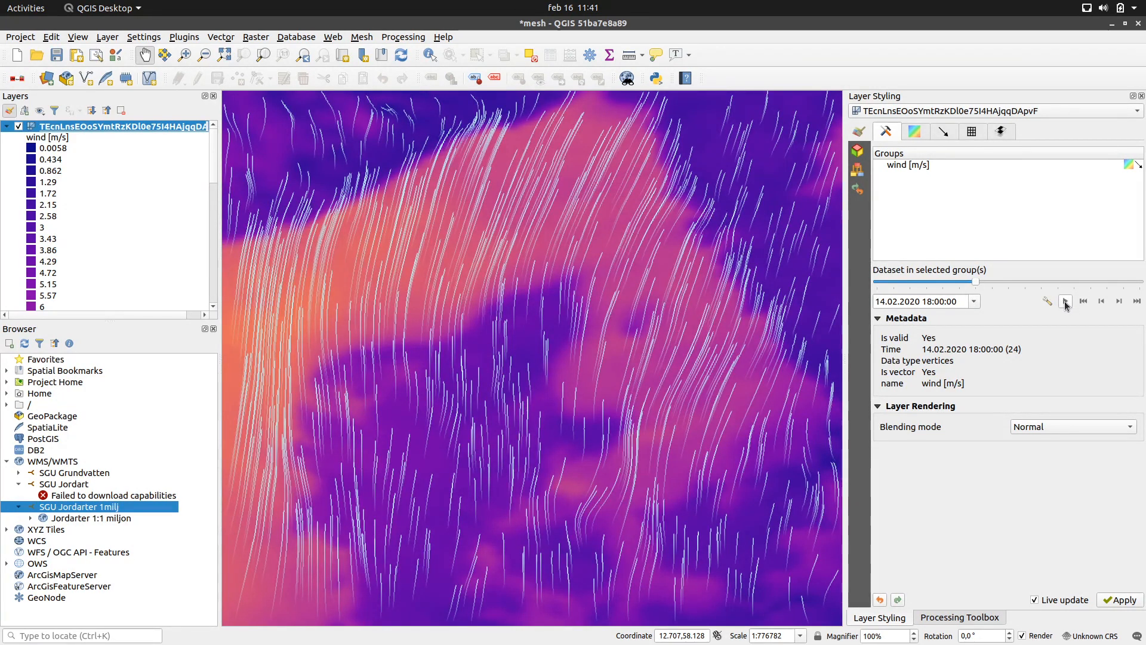
Review the time display options, and play the wind dataset animation before stopping it at 15.02.2020 06:00:00.
{"action": "left_click", "coordinate": [1048, 302]}
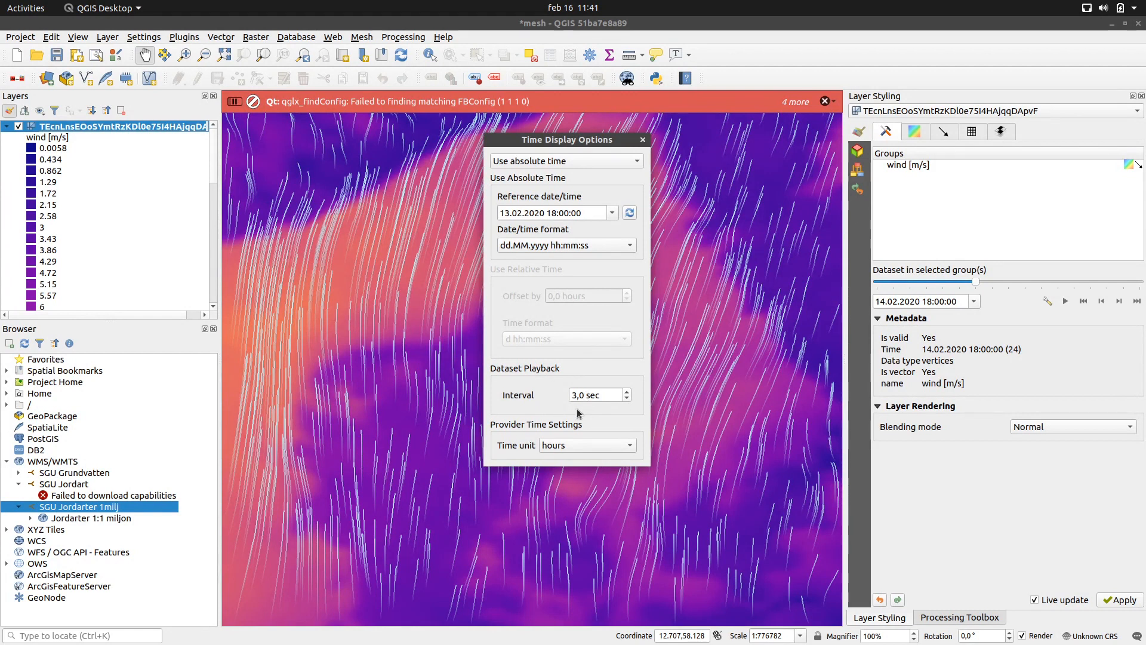
{"action": "left_click", "coordinate": [642, 140]}
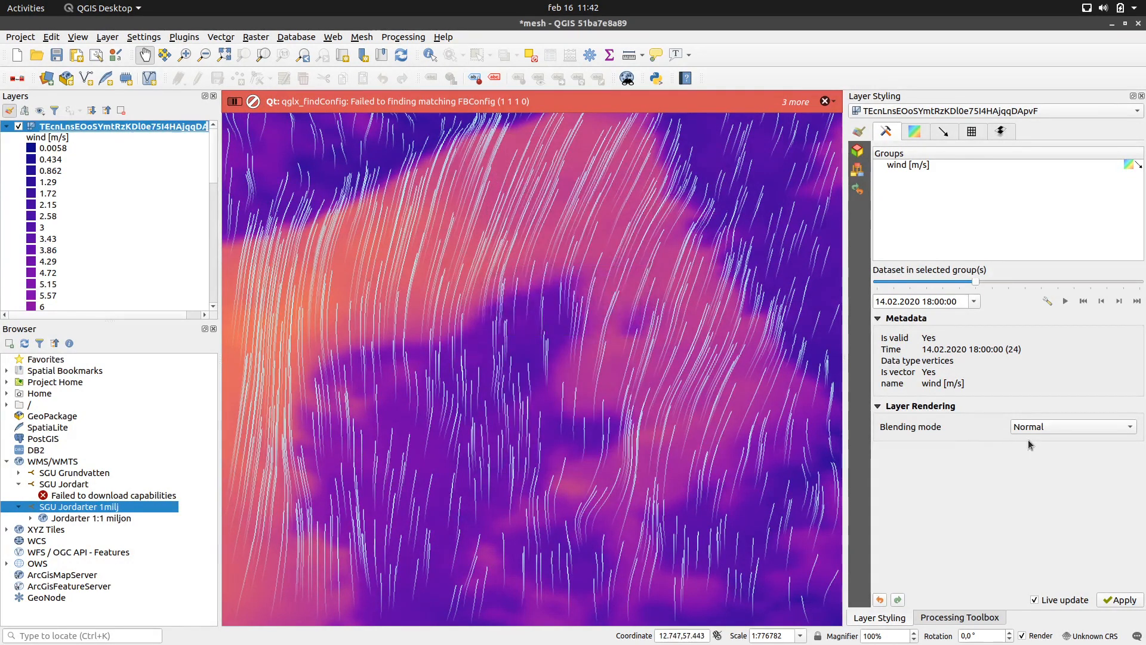
{"action": "left_click", "coordinate": [1064, 301]}
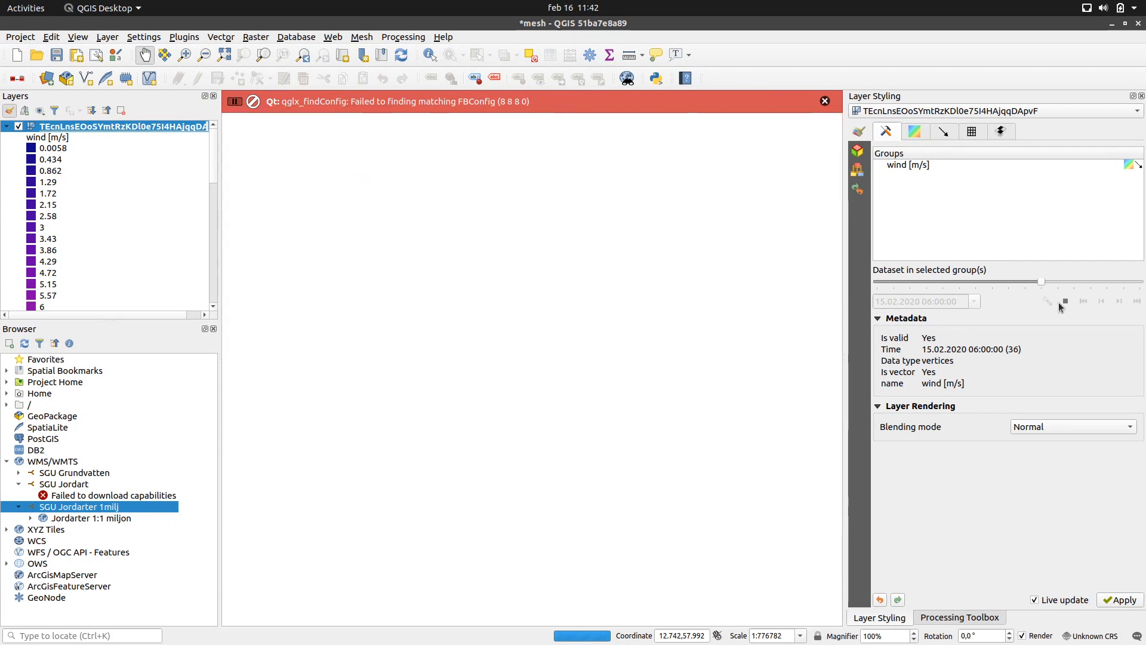
{"action": "left_click", "coordinate": [1066, 302]}
Set the dataset playback interval to 10.0 sec, and play the wind animation again before stopping it.
{"action": "left_click", "coordinate": [1047, 301]}
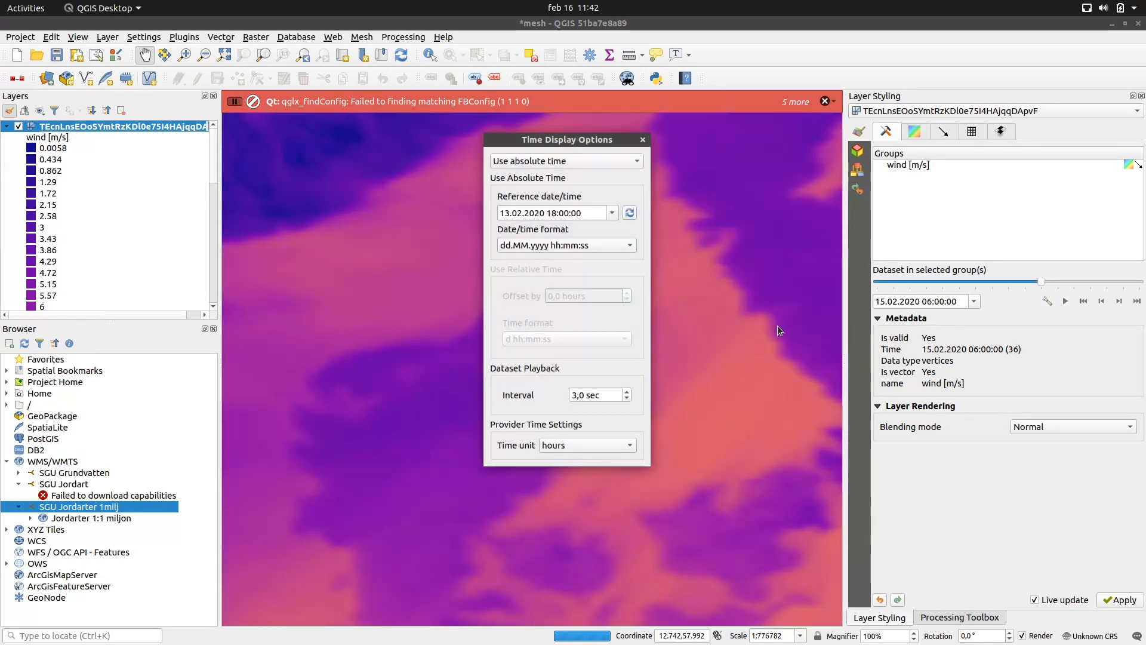
{"action": "scroll", "coordinate": [607, 394], "scroll_direction": "up", "scroll_amount": 7}
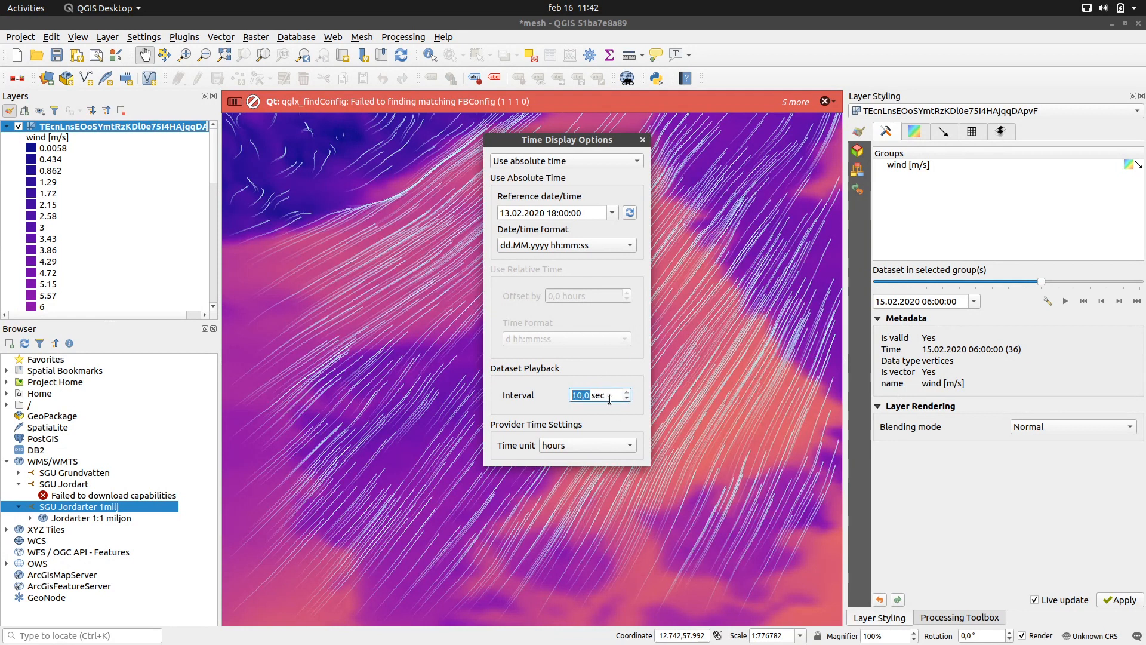
{"action": "left_click", "coordinate": [643, 140]}
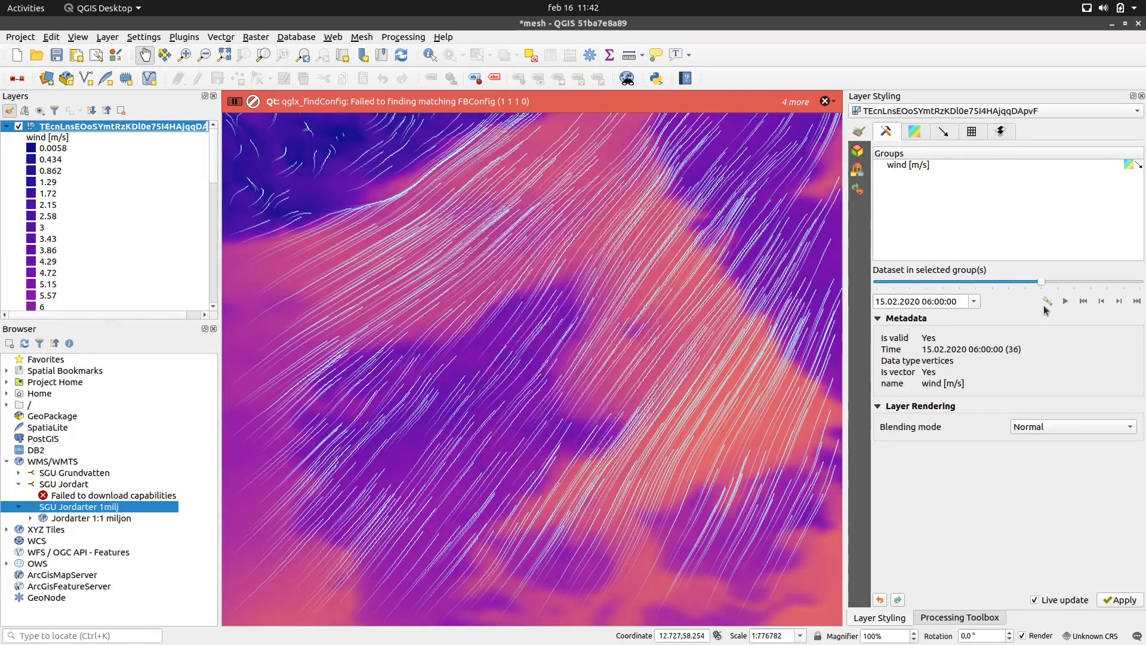
{"action": "left_click", "coordinate": [1067, 301]}
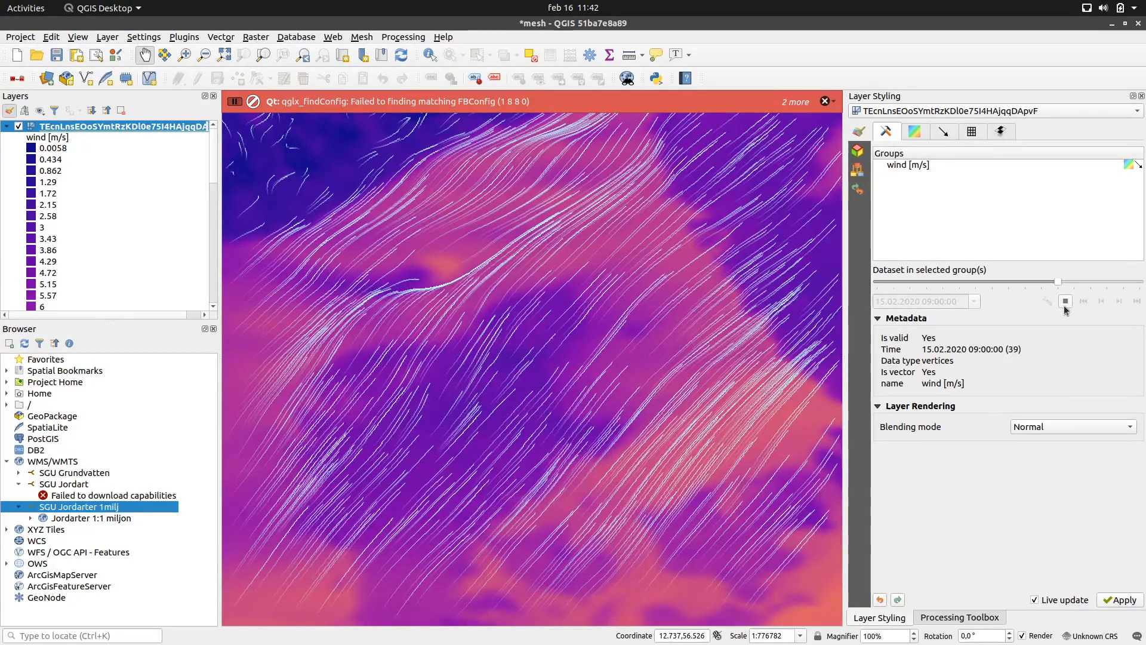
{"action": "left_click", "coordinate": [1066, 302]}
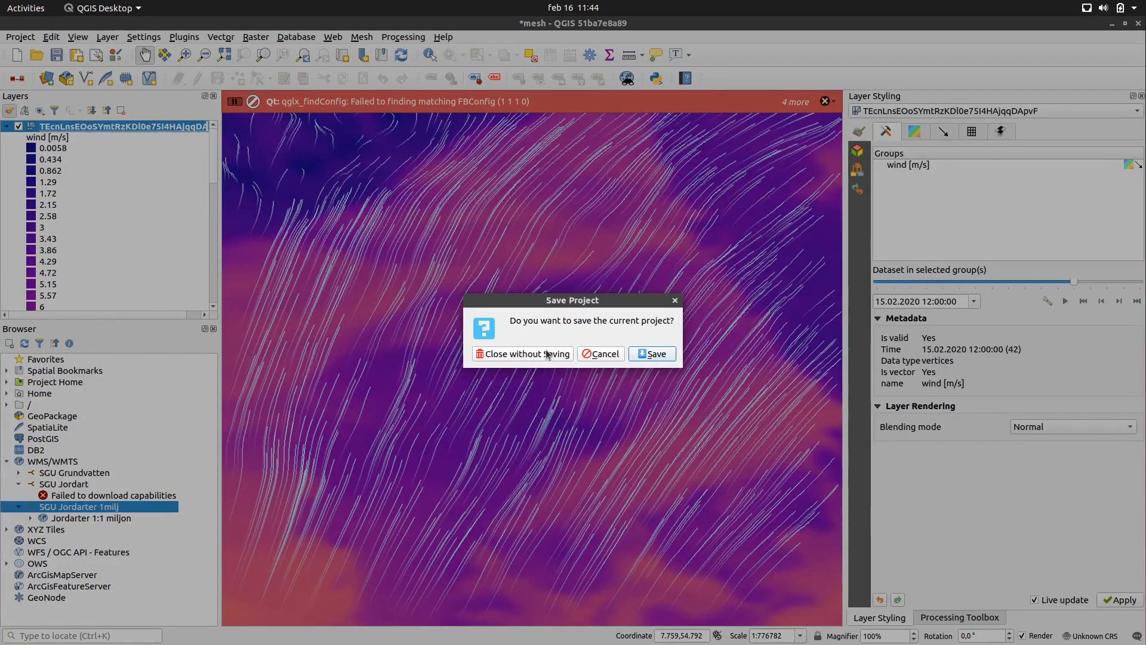
Open the displaced layers project without saving the current one, and auto-find the data source of the unavailable lines layer.
{"action": "left_click", "coordinate": [546, 354]}
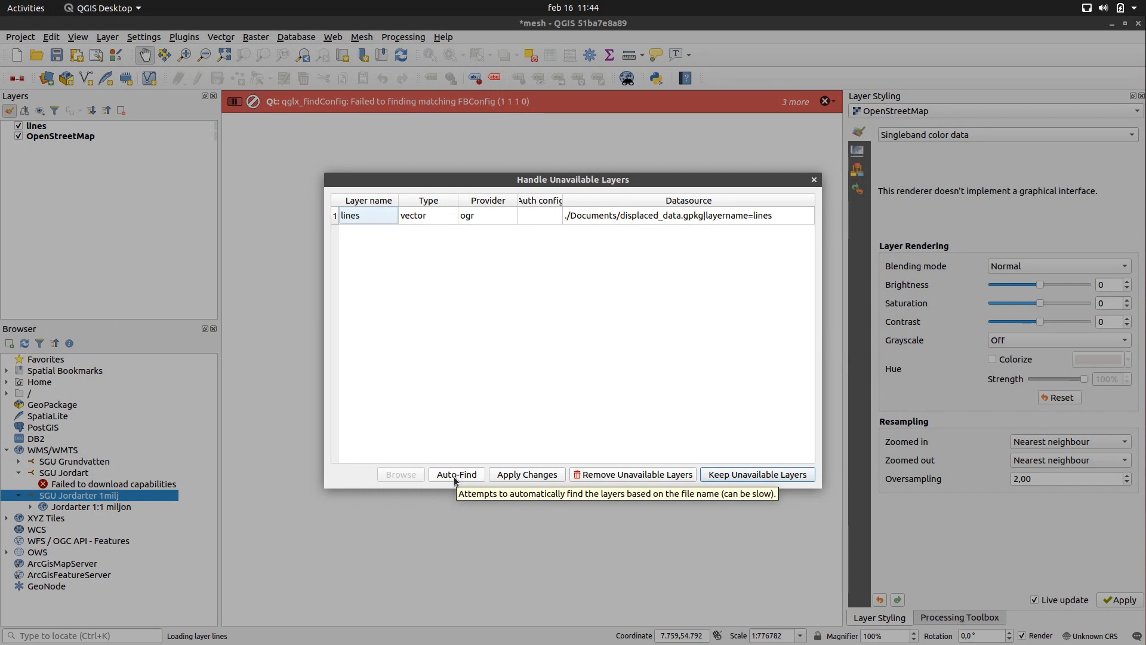
{"action": "left_click", "coordinate": [453, 477]}
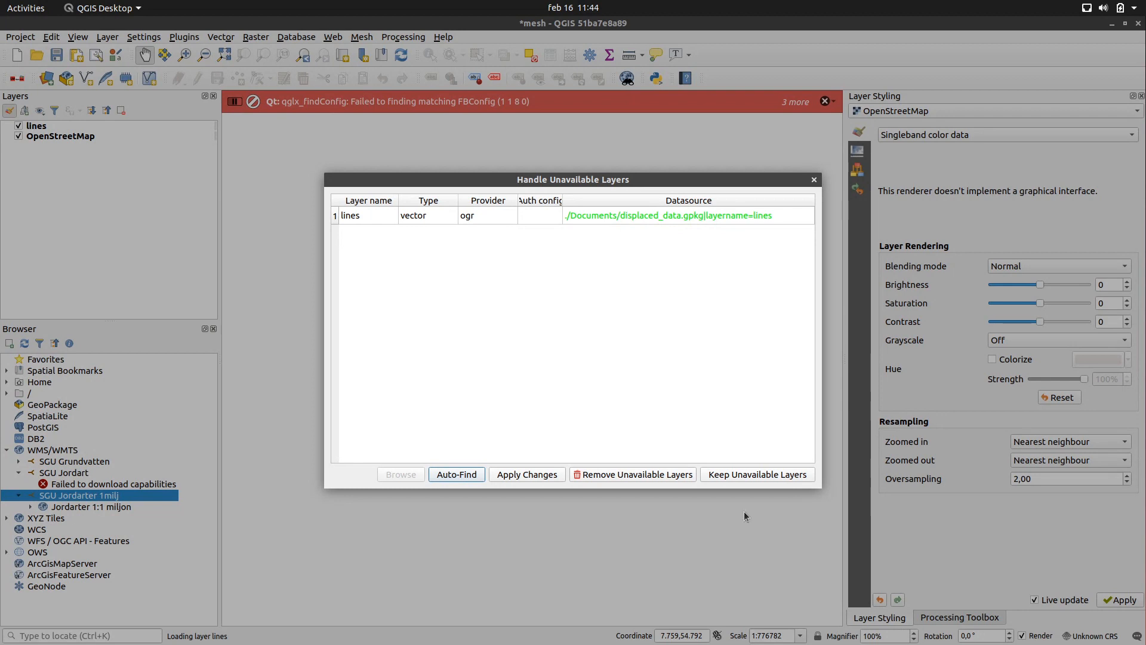
{"action": "left_click", "coordinate": [750, 475]}
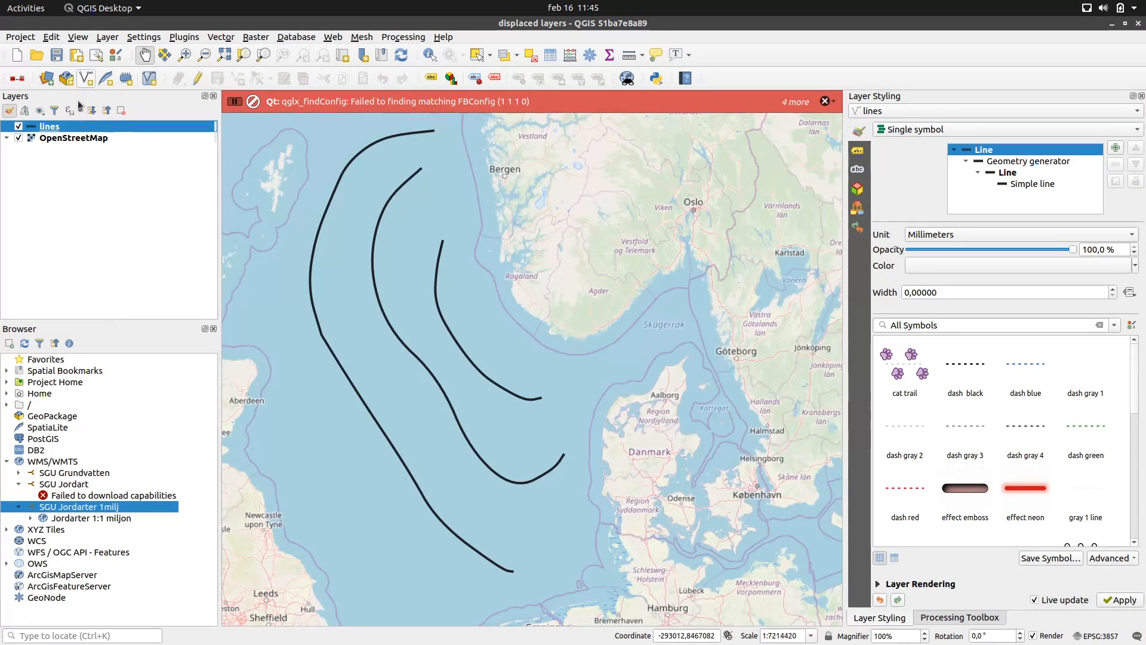
Check the lines layer's source path in its layer properties information, and close the properties.
{"action": "right_click", "coordinate": [52, 127]}
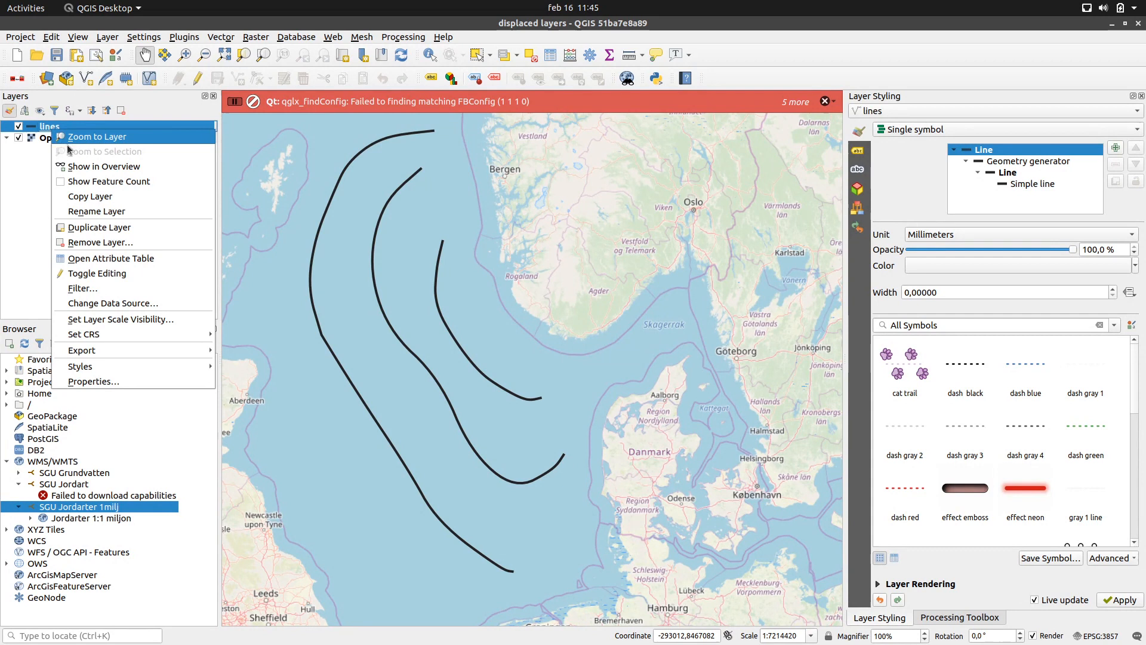
{"action": "left_click", "coordinate": [96, 382]}
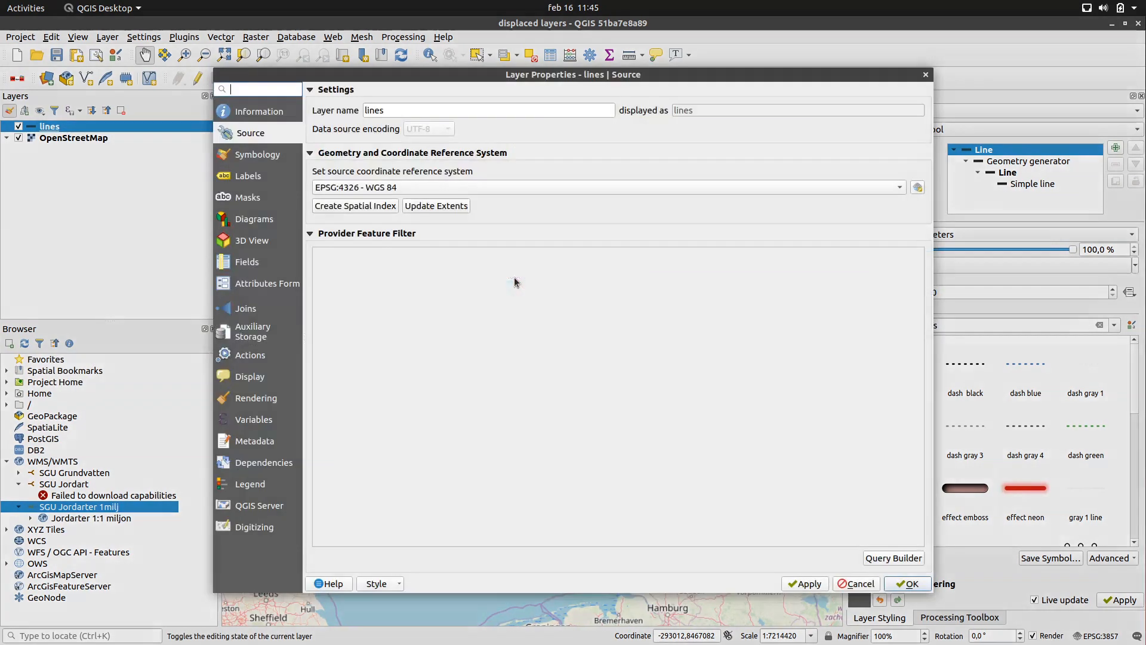
{"action": "left_click", "coordinate": [260, 113]}
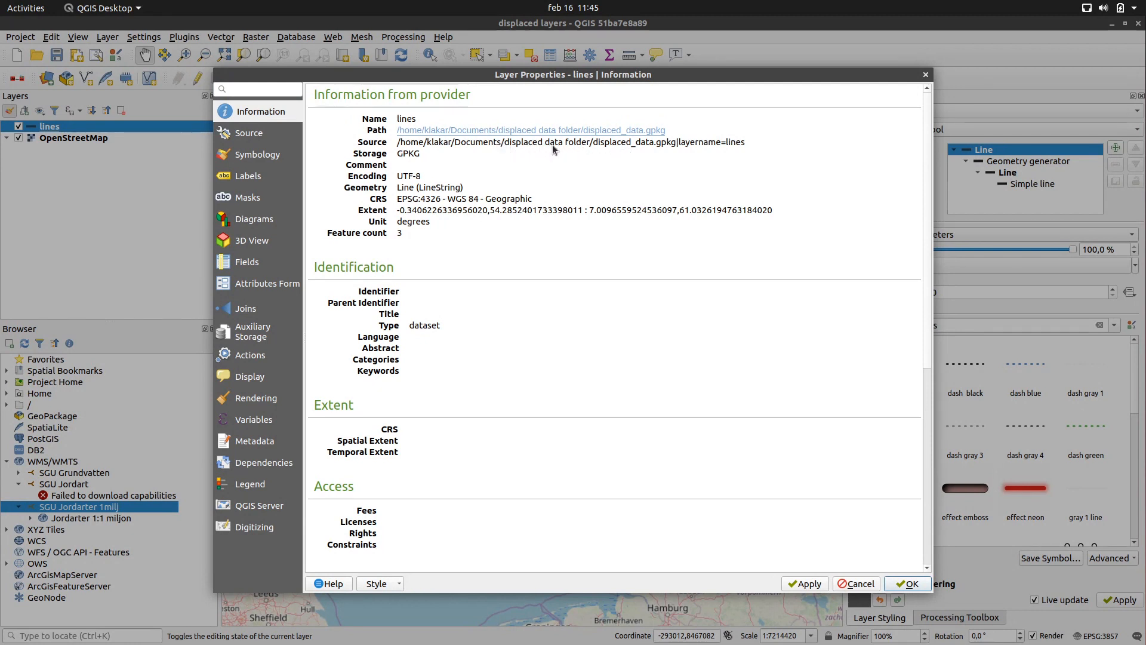
{"action": "left_click", "coordinate": [926, 75]}
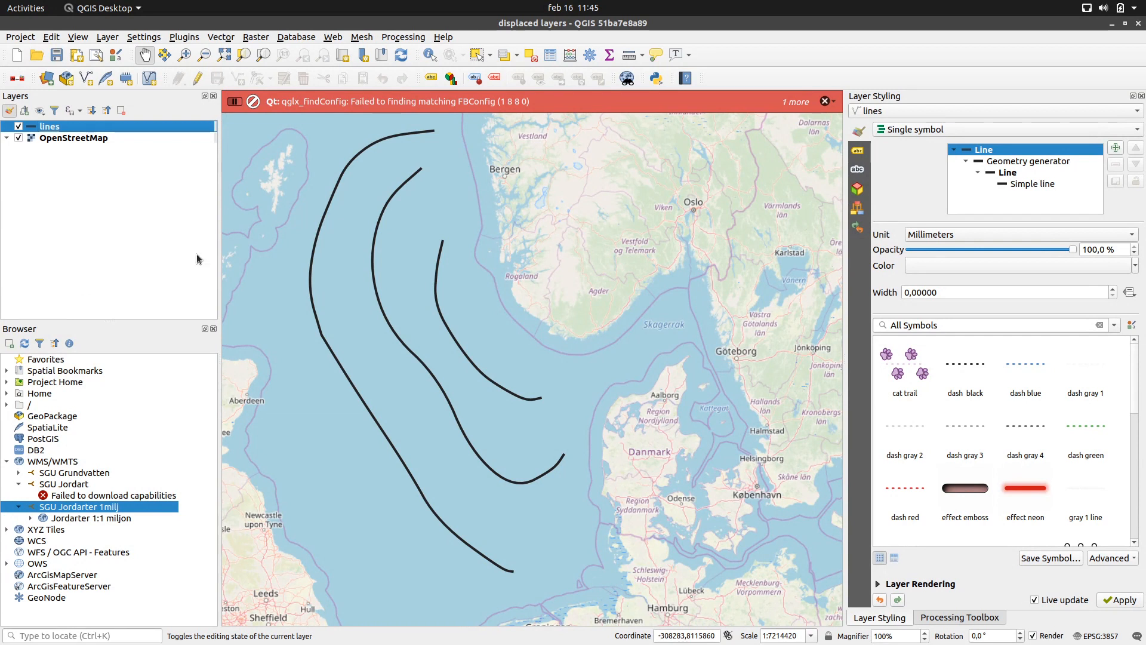
Search the processing algorithms for "detec" and open the Detect dataset changes algorithm.
{"action": "left_click", "coordinate": [961, 617]}
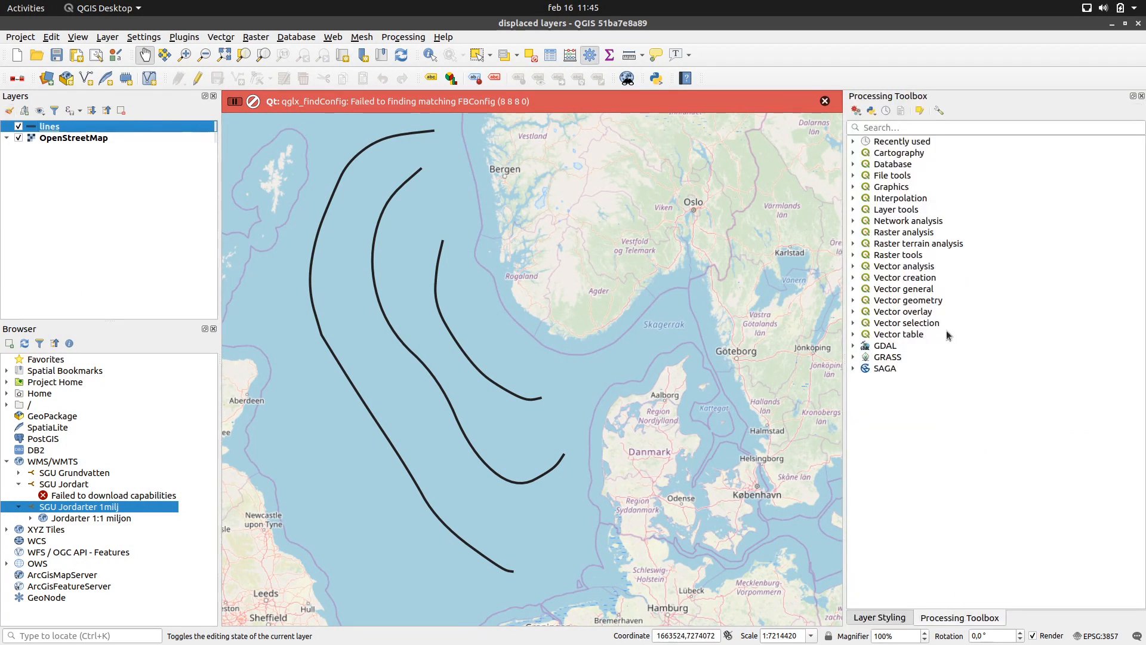
{"action": "left_click", "coordinate": [949, 129]}
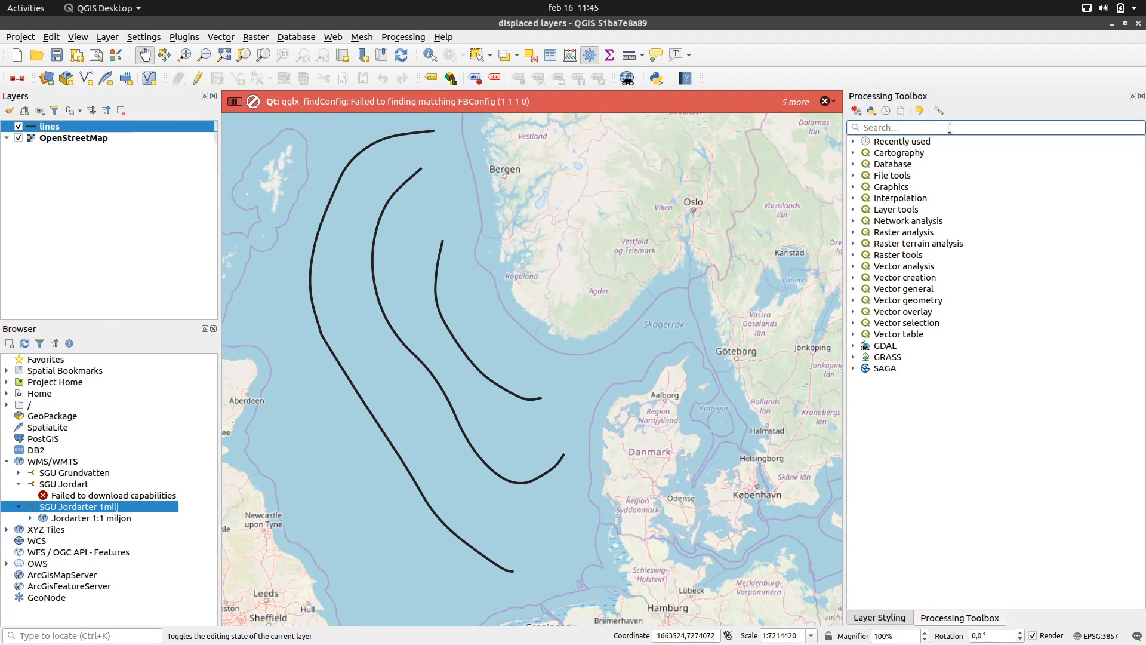
{"action": "type", "text": "dete"}
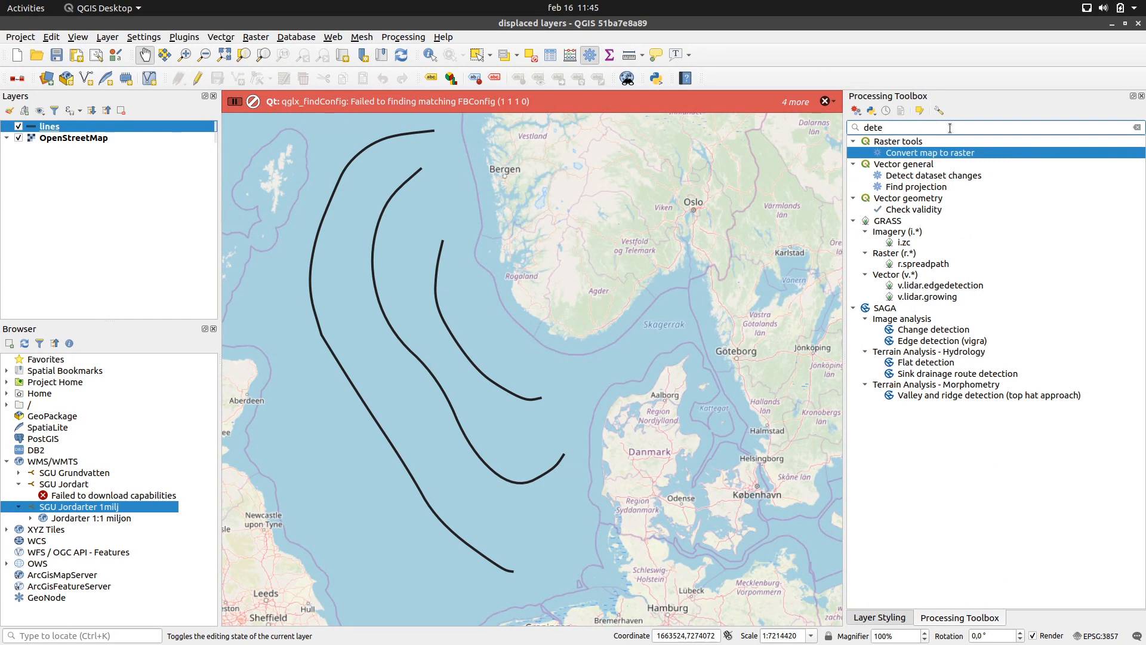
{"action": "type", "text": "c"}
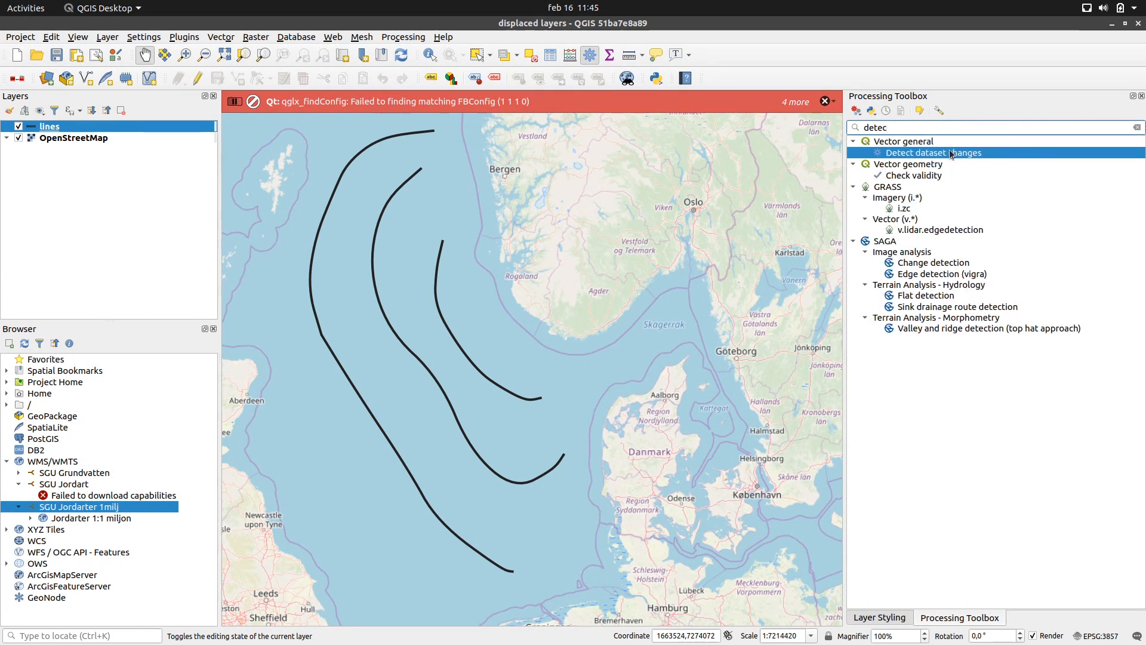
{"action": "double_click", "coordinate": [951, 154]}
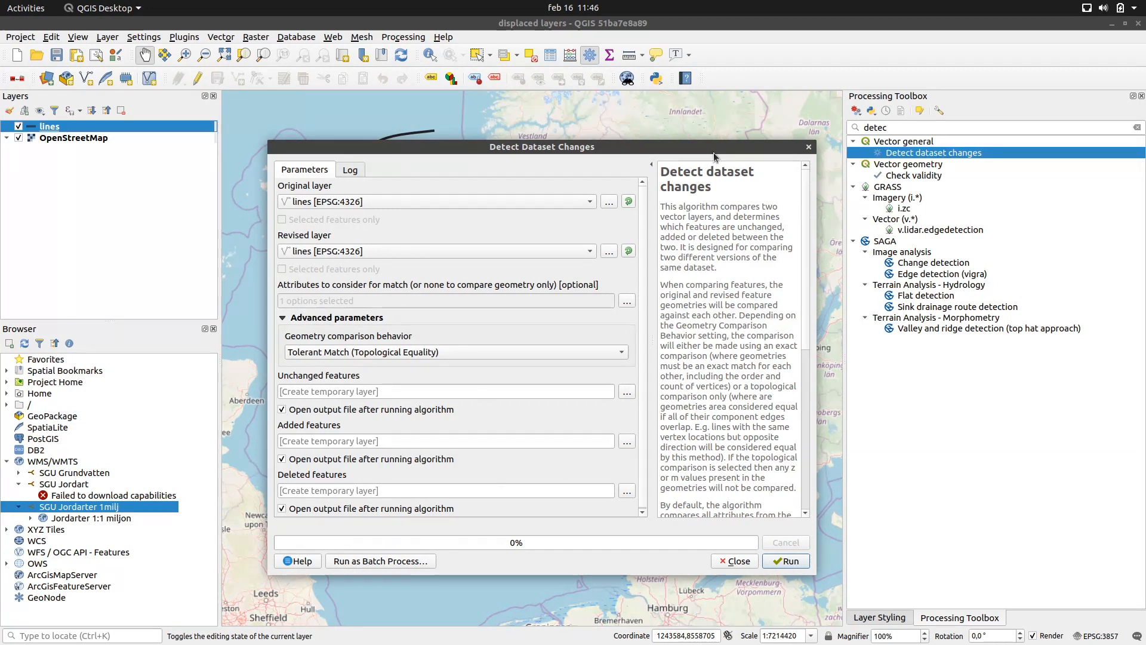
Search the processing algorithms for "renam", view the Rename field algorithm's field options for the lines layer, and close it without running.
{"action": "left_click", "coordinate": [809, 147]}
{"action": "type", "text": "renam"}
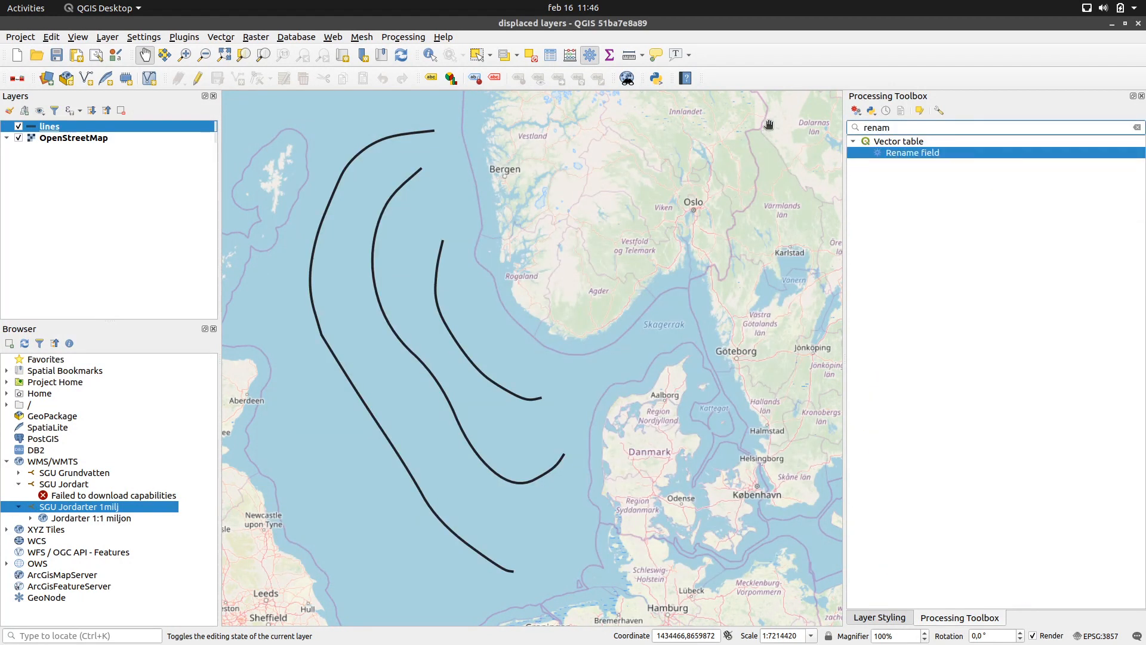
{"action": "double_click", "coordinate": [900, 153]}
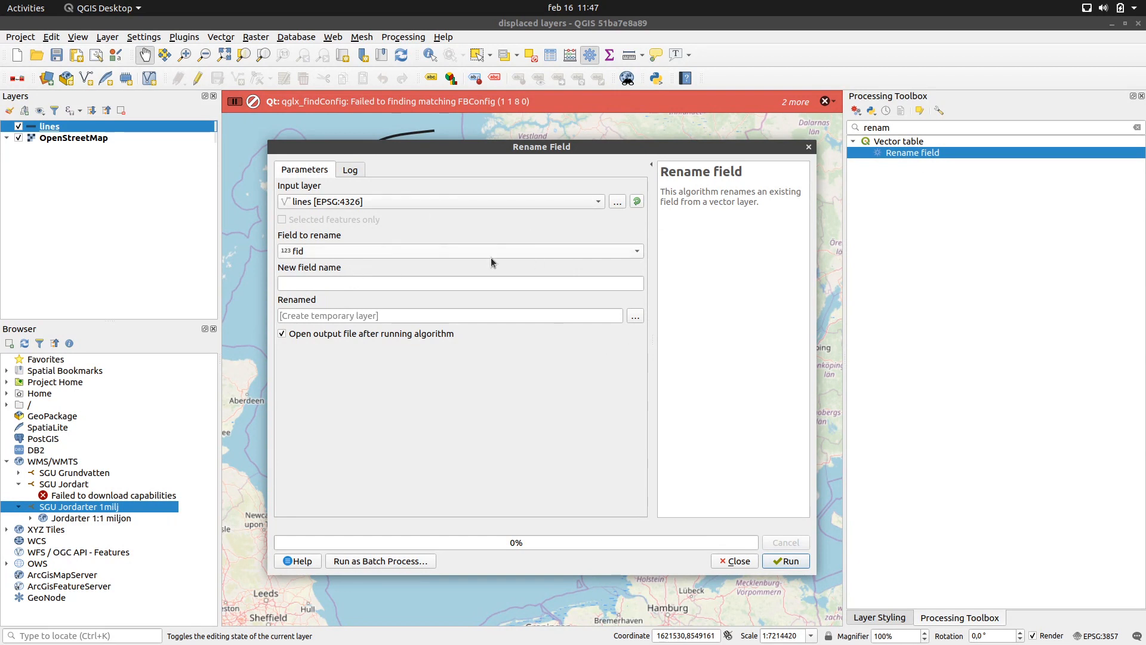
{"action": "left_click", "coordinate": [581, 254]}
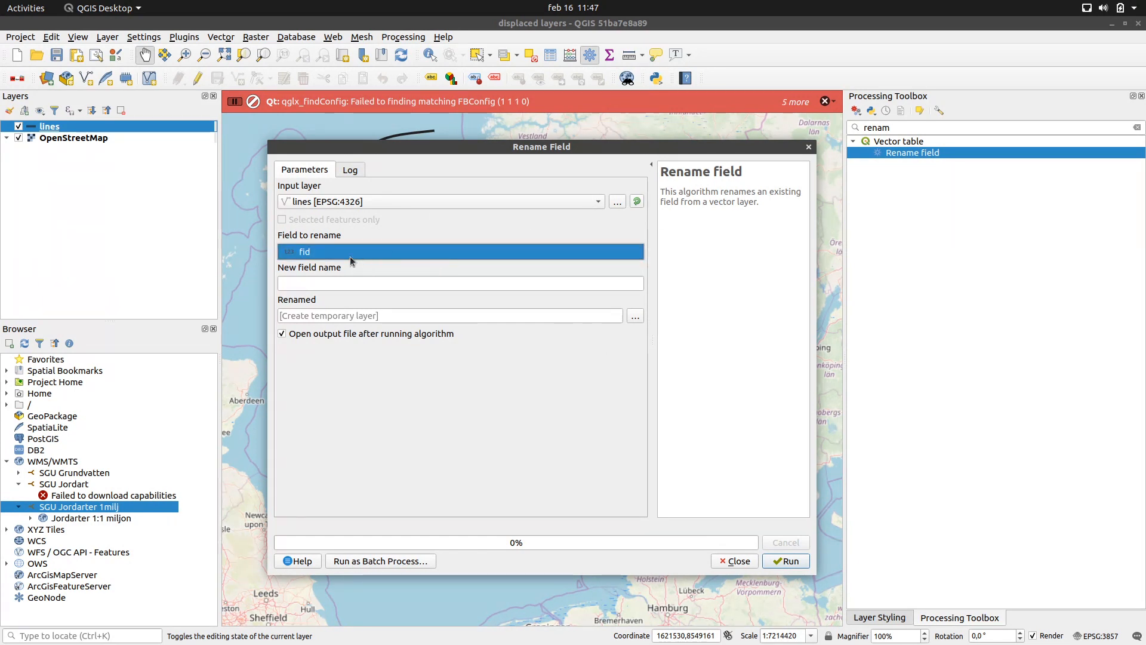
{"action": "left_click", "coordinate": [391, 245]}
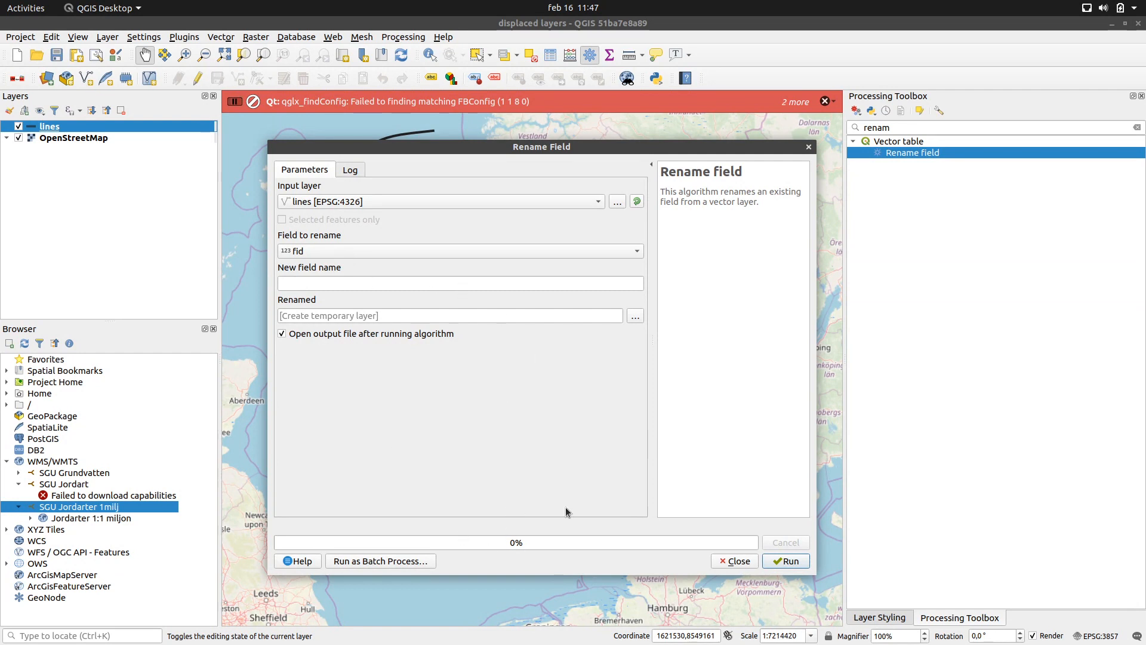
{"action": "left_click", "coordinate": [739, 561]}
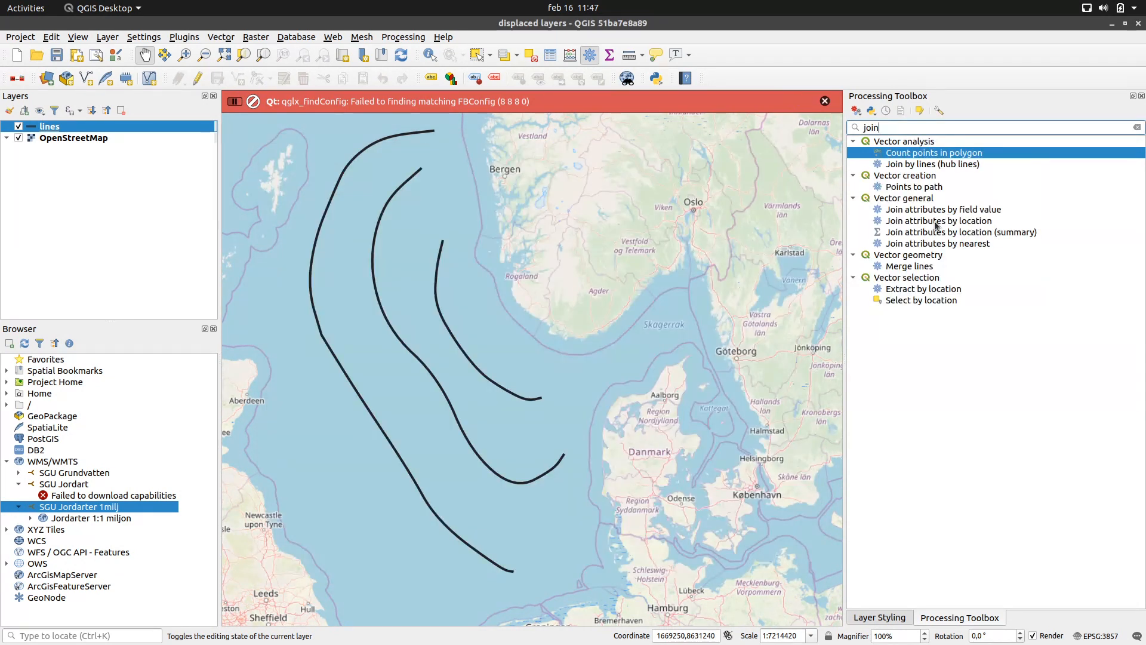
In Join attributes by location, choose the join type taking attributes of the feature with largest overlap only (one-to-one), and close without running.
{"action": "left_click", "coordinate": [939, 221]}
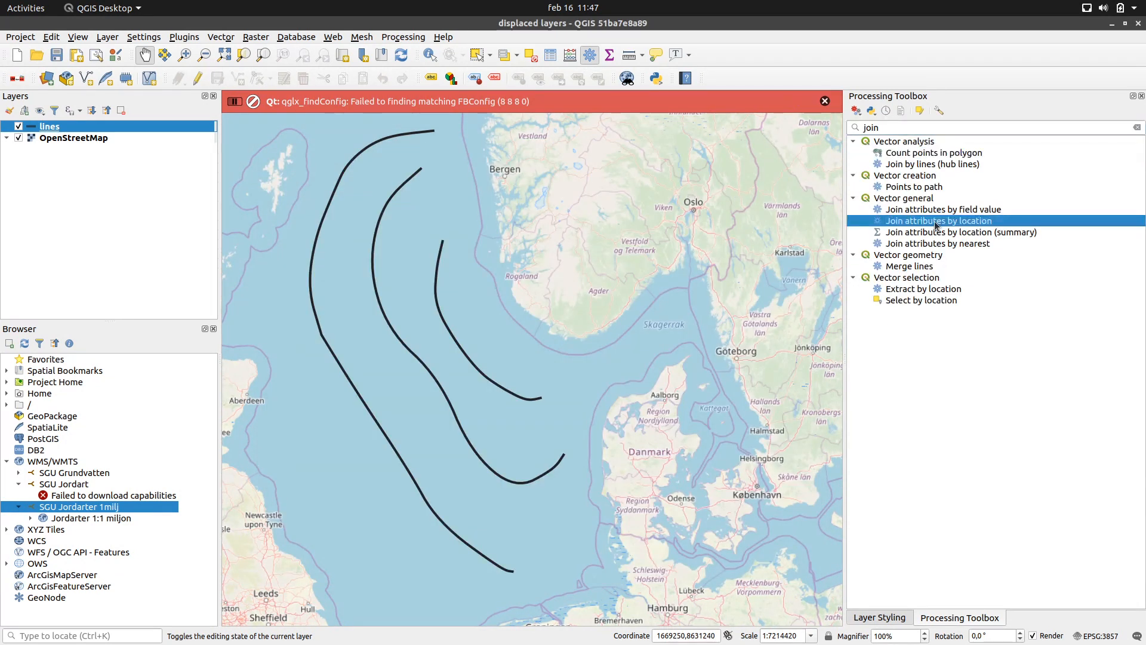
{"action": "double_click", "coordinate": [939, 221]}
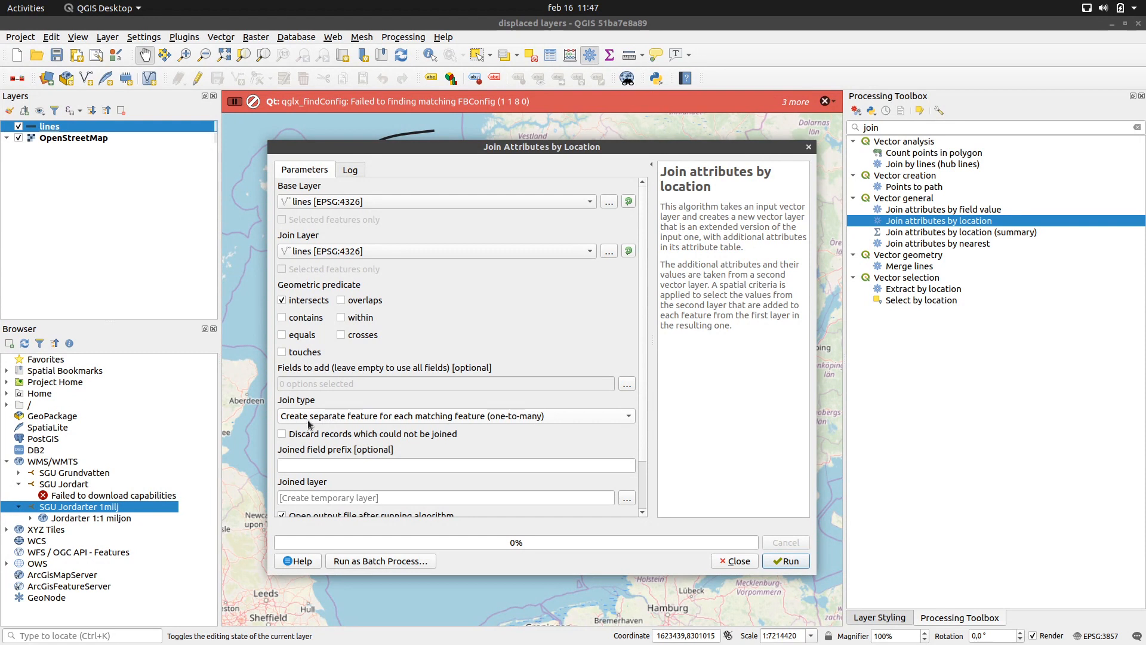
{"action": "left_click", "coordinate": [630, 419]}
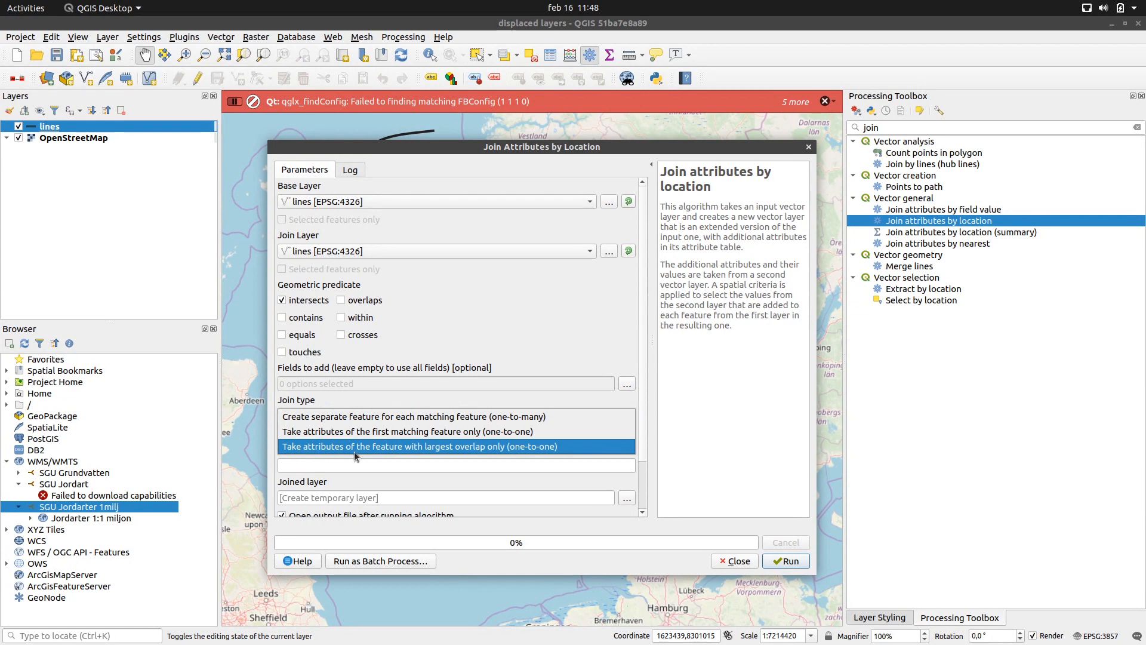
{"action": "left_click", "coordinate": [438, 449]}
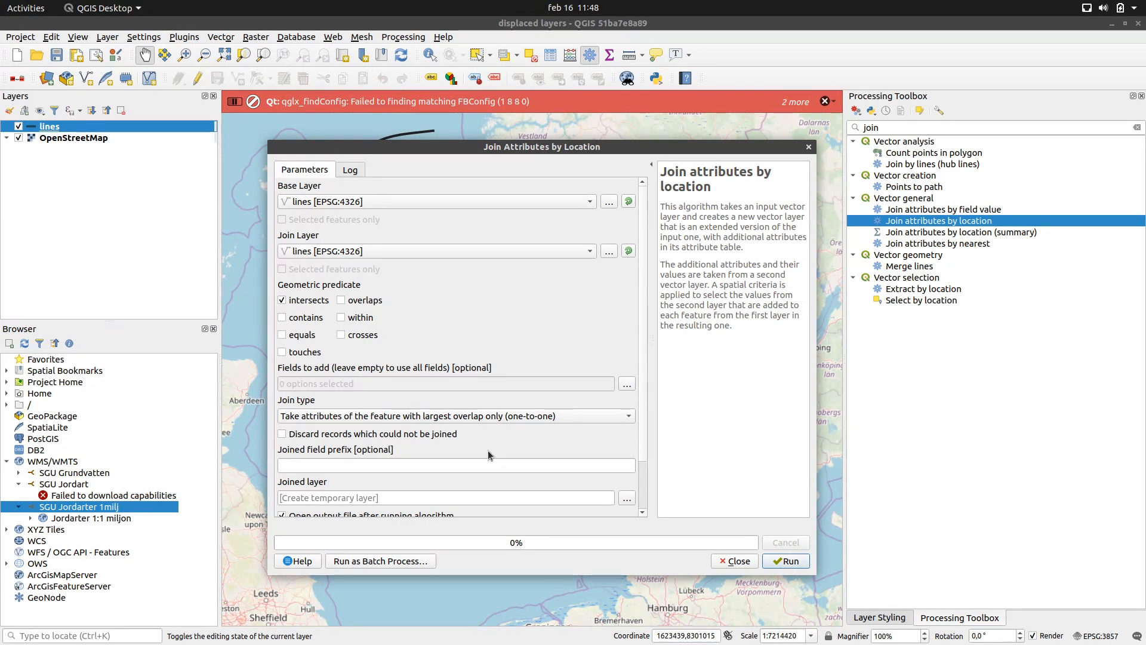
{"action": "left_click", "coordinate": [738, 561]}
Examine the test_jordarter.mbtiles layer at several map scales around the southern tip of the long white lake area.
{"action": "scroll", "coordinate": [459, 358], "scroll_direction": "up", "scroll_amount": 5}
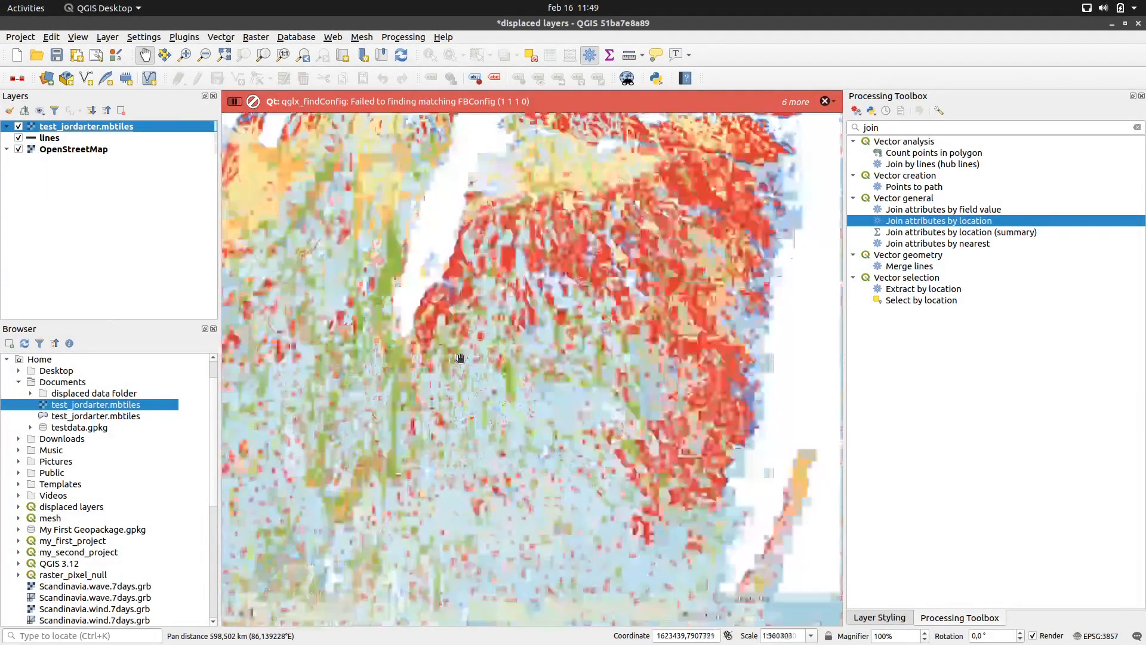
{"action": "scroll", "coordinate": [459, 358], "scroll_direction": "up", "scroll_amount": 2}
{"action": "left_click_drag", "start_coordinate": [274, 395], "coordinate": [513, 373]}
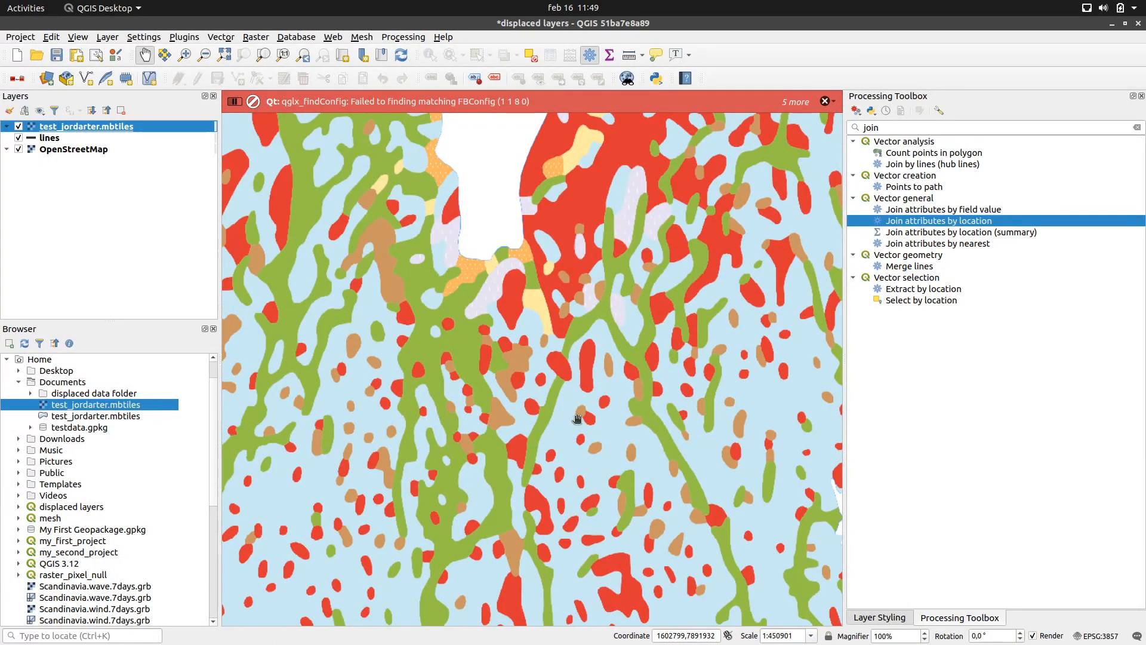
{"action": "left_click_drag", "start_coordinate": [449, 325], "coordinate": [548, 414]}
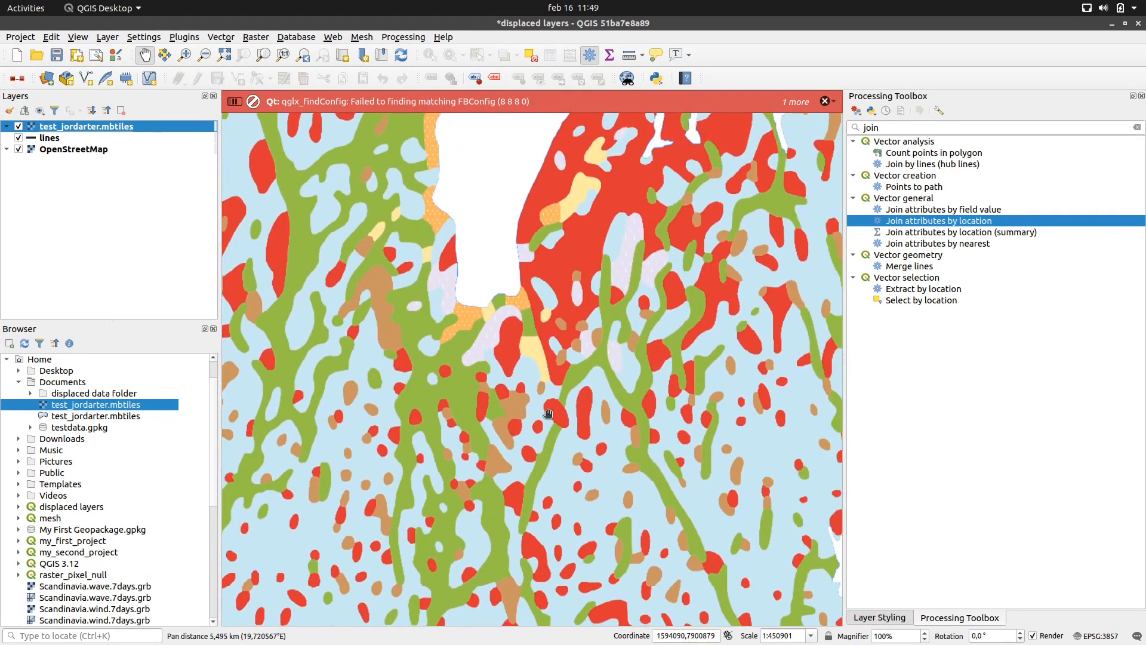
{"action": "scroll", "coordinate": [547, 413], "scroll_direction": "up", "scroll_amount": 1}
{"action": "scroll", "coordinate": [548, 409], "scroll_direction": "up", "scroll_amount": 2}
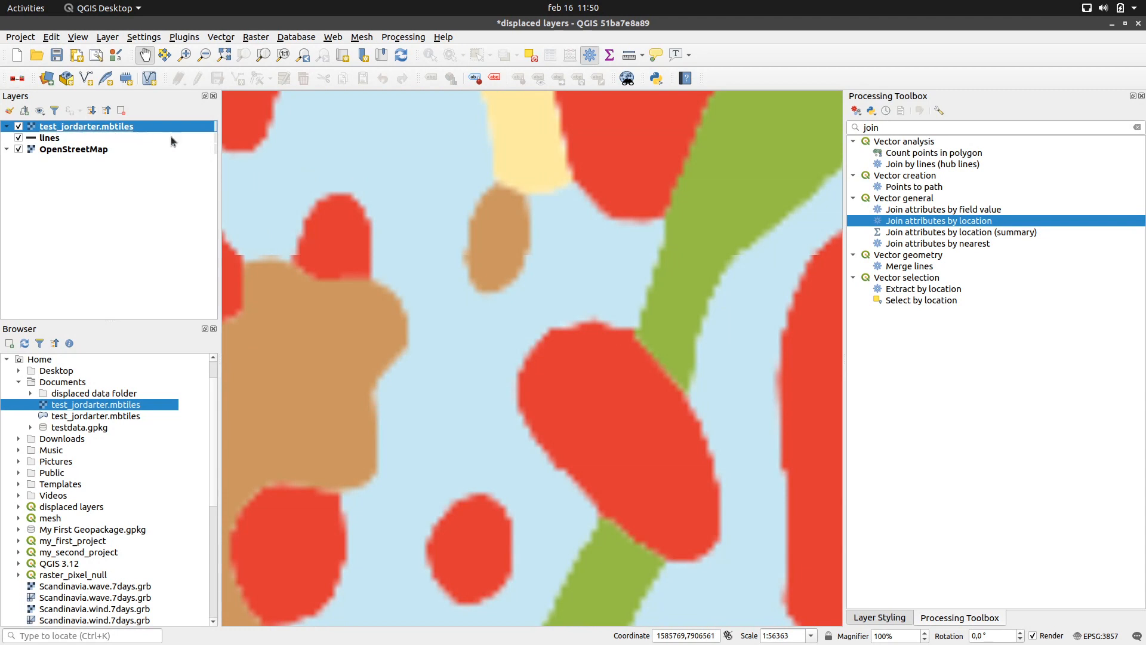
{"action": "left_click_drag", "start_coordinate": [545, 397], "coordinate": [611, 349]}
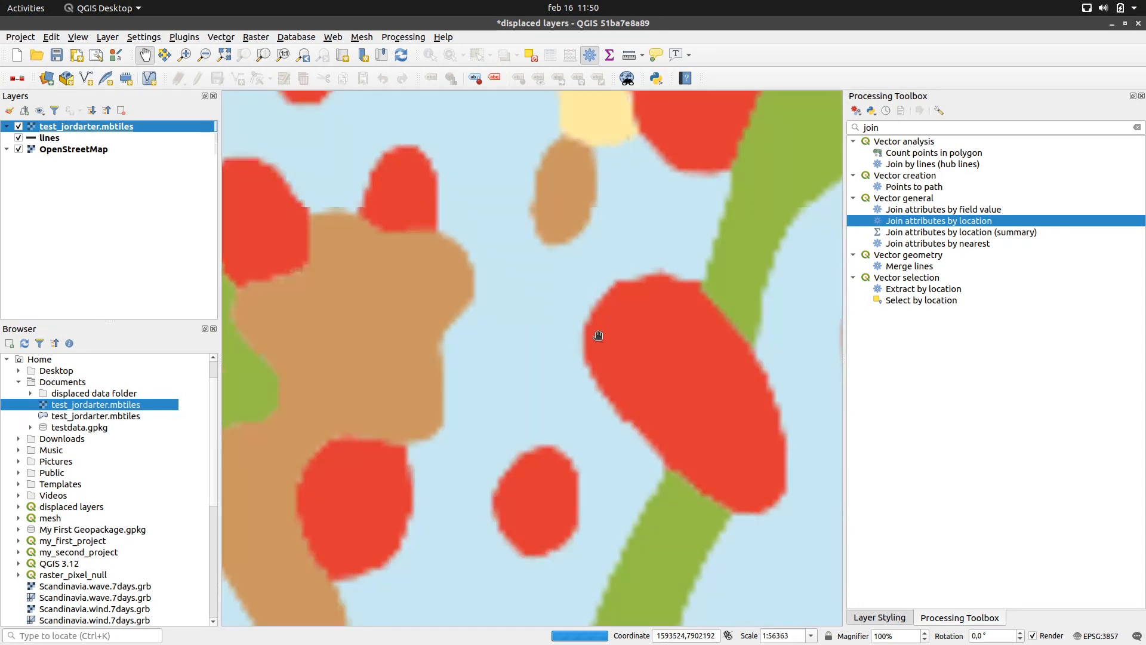
{"action": "left_click_drag", "start_coordinate": [619, 350], "coordinate": [543, 352]}
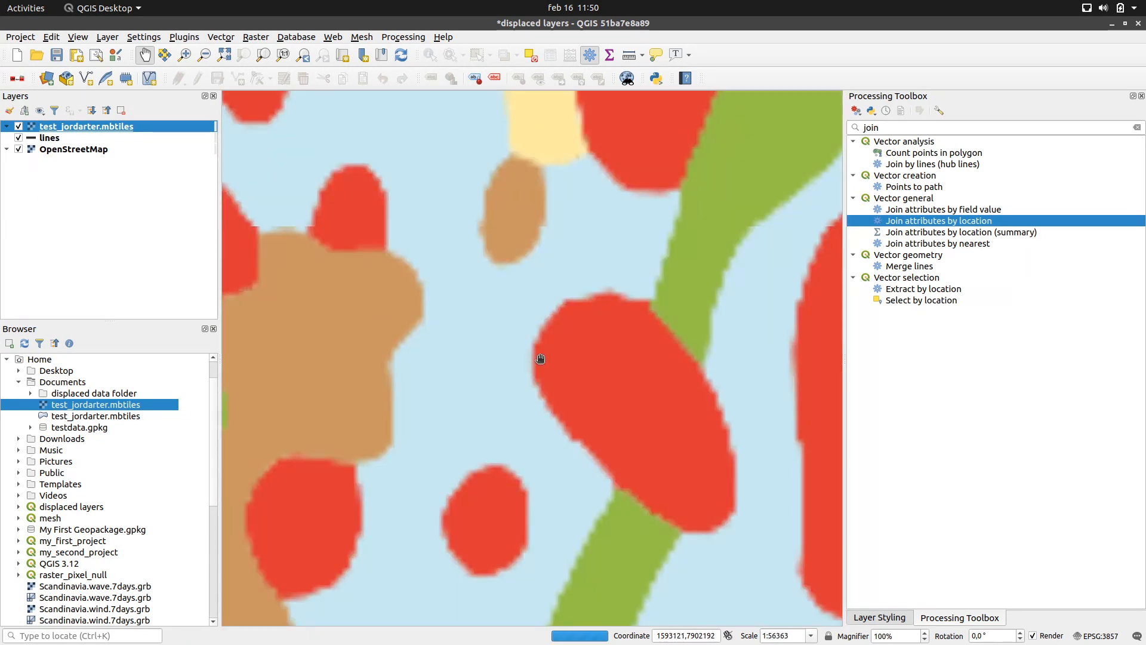
{"action": "left_click_drag", "start_coordinate": [534, 355], "coordinate": [520, 308]}
{"action": "scroll", "coordinate": [628, 357], "scroll_direction": "down", "scroll_amount": 2}
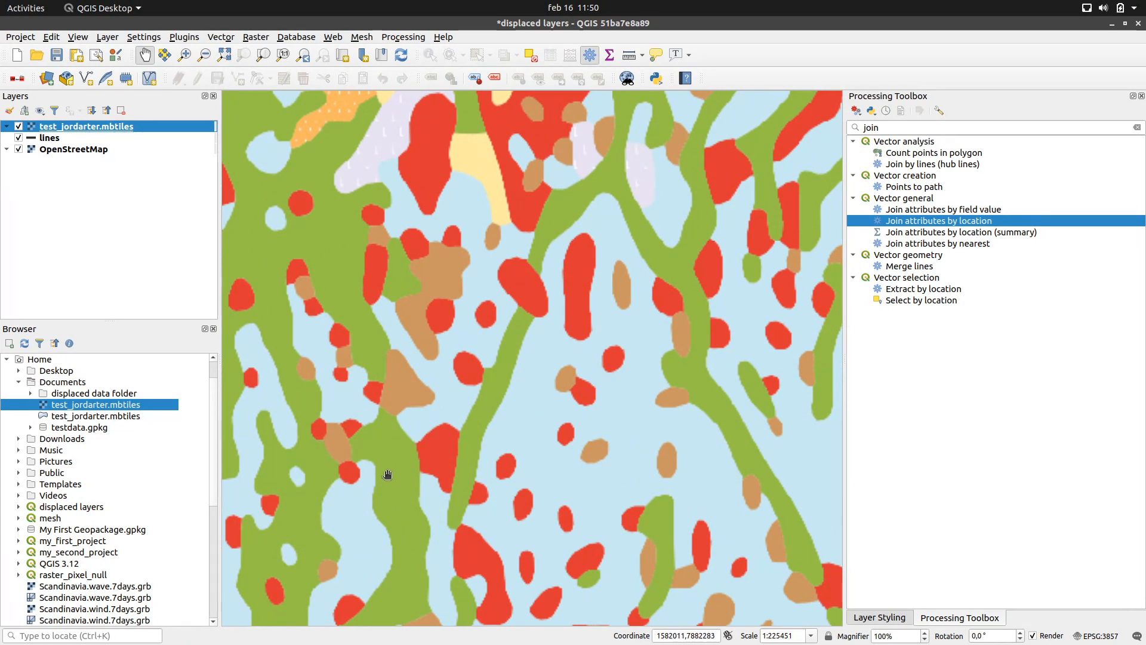
{"action": "left_click_drag", "start_coordinate": [507, 409], "coordinate": [537, 365]}
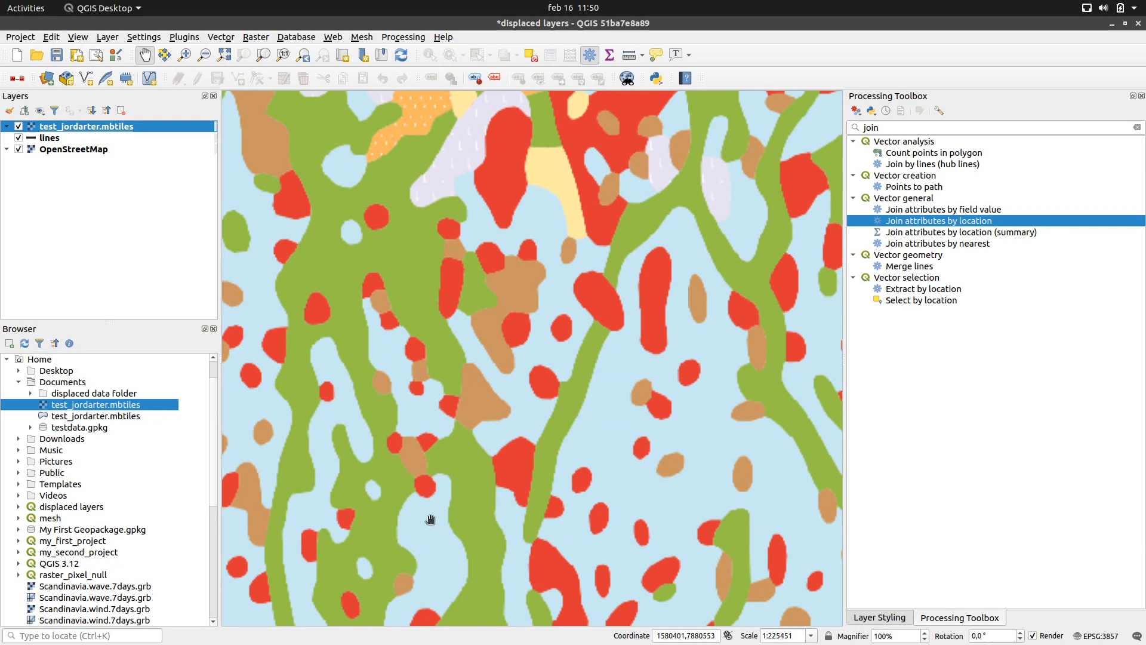
{"action": "left_click_drag", "start_coordinate": [479, 475], "coordinate": [510, 427]}
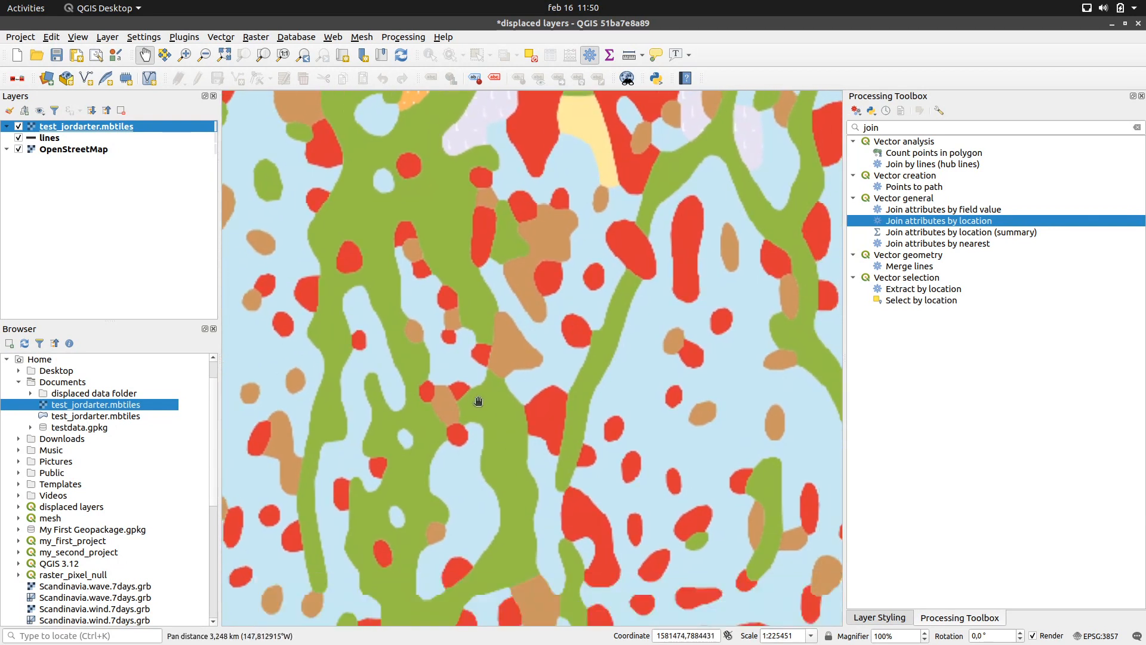
{"action": "scroll", "coordinate": [520, 391], "scroll_direction": "down", "scroll_amount": 2}
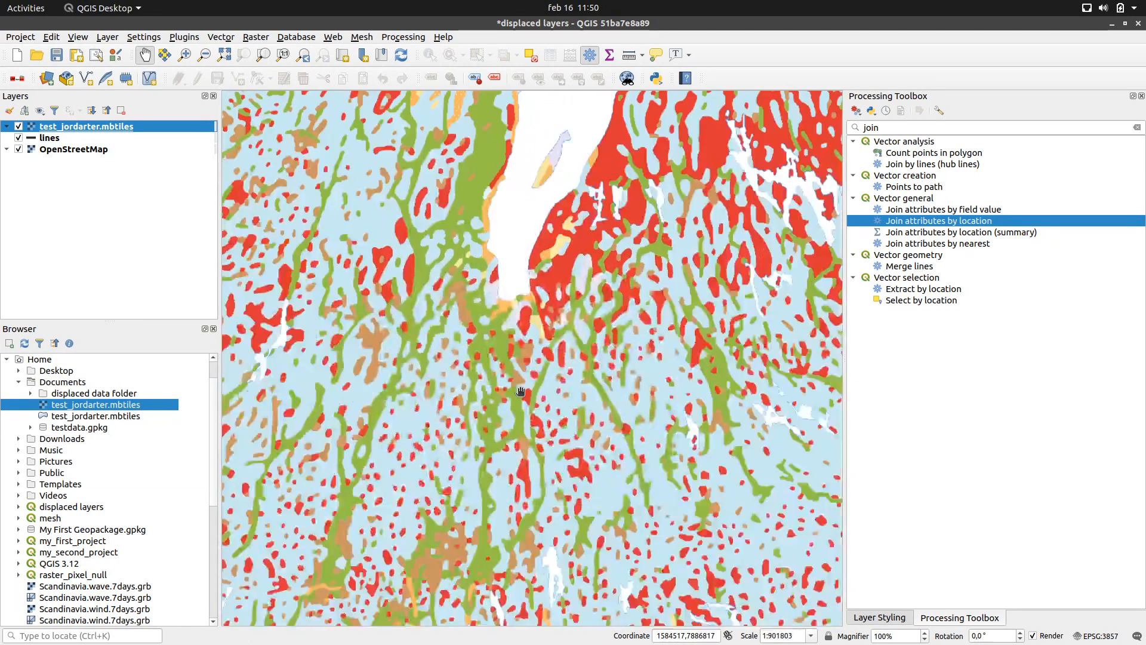
{"action": "left_click_drag", "start_coordinate": [533, 381], "coordinate": [617, 298]}
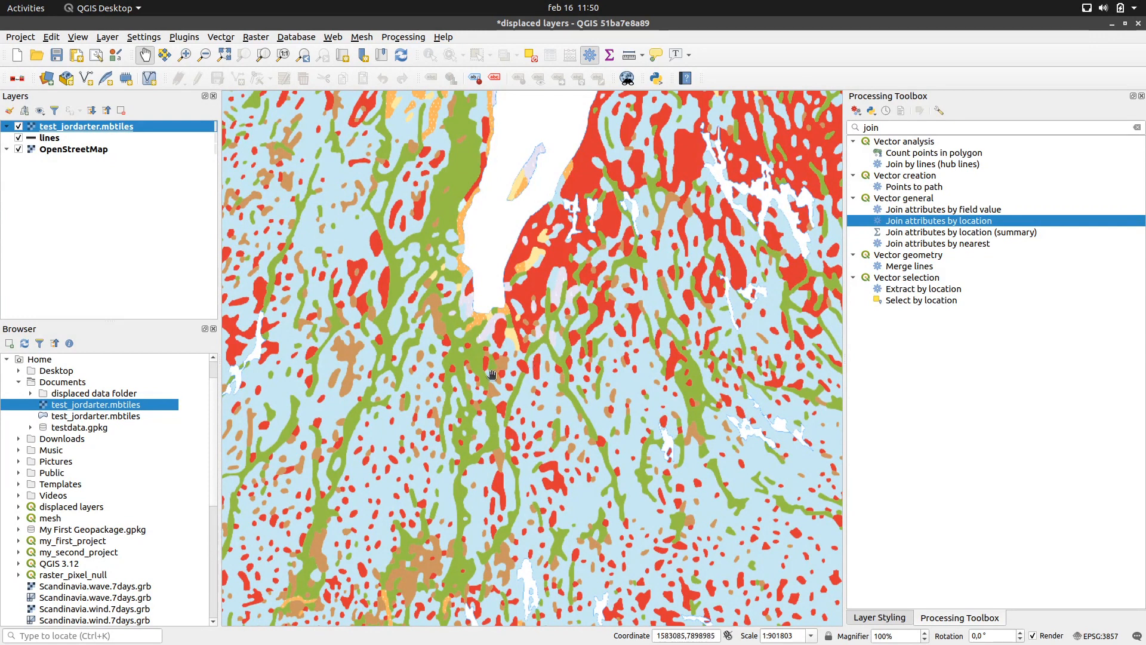
{"action": "scroll", "coordinate": [506, 387], "scroll_direction": "down", "scroll_amount": 2}
{"action": "scroll", "coordinate": [513, 387], "scroll_direction": "up", "scroll_amount": 3}
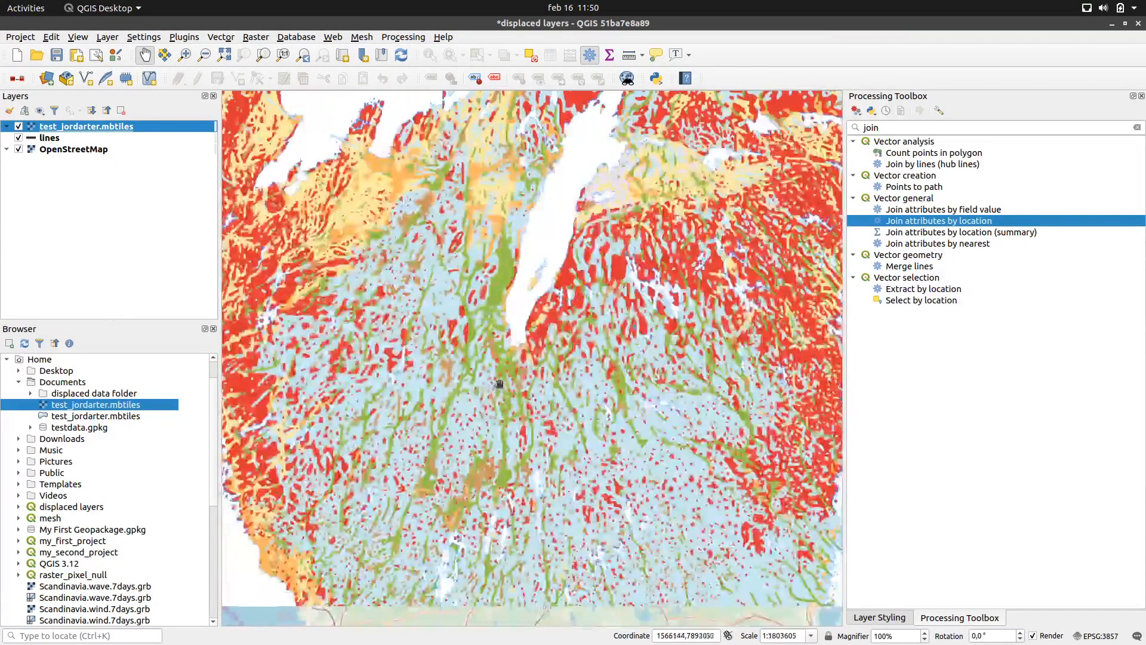
{"action": "left_click_drag", "start_coordinate": [566, 373], "coordinate": [488, 450]}
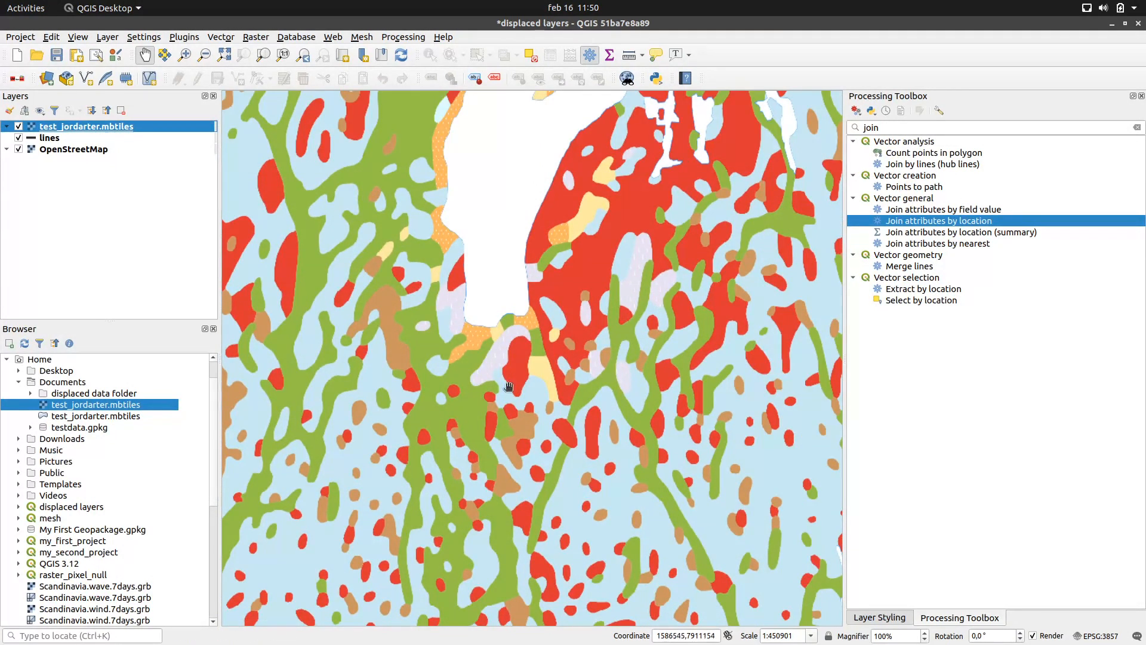
{"action": "left_click_drag", "start_coordinate": [562, 417], "coordinate": [616, 437]}
{"action": "left_click_drag", "start_coordinate": [401, 380], "coordinate": [469, 350]}
{"action": "left_click_drag", "start_coordinate": [500, 406], "coordinate": [514, 469]}
{"action": "scroll", "coordinate": [518, 364], "scroll_direction": "up", "scroll_amount": 1}
{"action": "scroll", "coordinate": [519, 365], "scroll_direction": "down", "scroll_amount": 3}
{"action": "left_click_drag", "start_coordinate": [535, 363], "coordinate": [528, 368]}
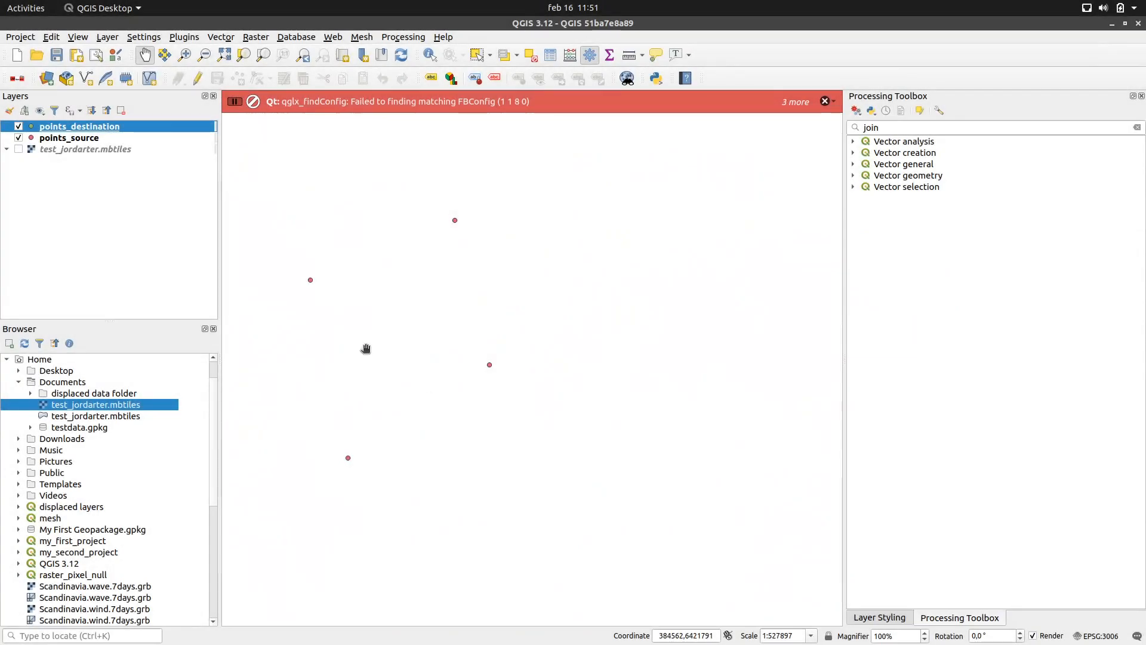
Inspect the attribute tables of the points_source and points_destination layers, closing each one.
{"action": "mouse_move", "coordinate": [359, 235]}
{"action": "left_mouse_down"}
{"action": "mouse_move", "coordinate": [325, 238]}
{"action": "mouse_move", "coordinate": [340, 240]}
{"action": "left_mouse_up"}
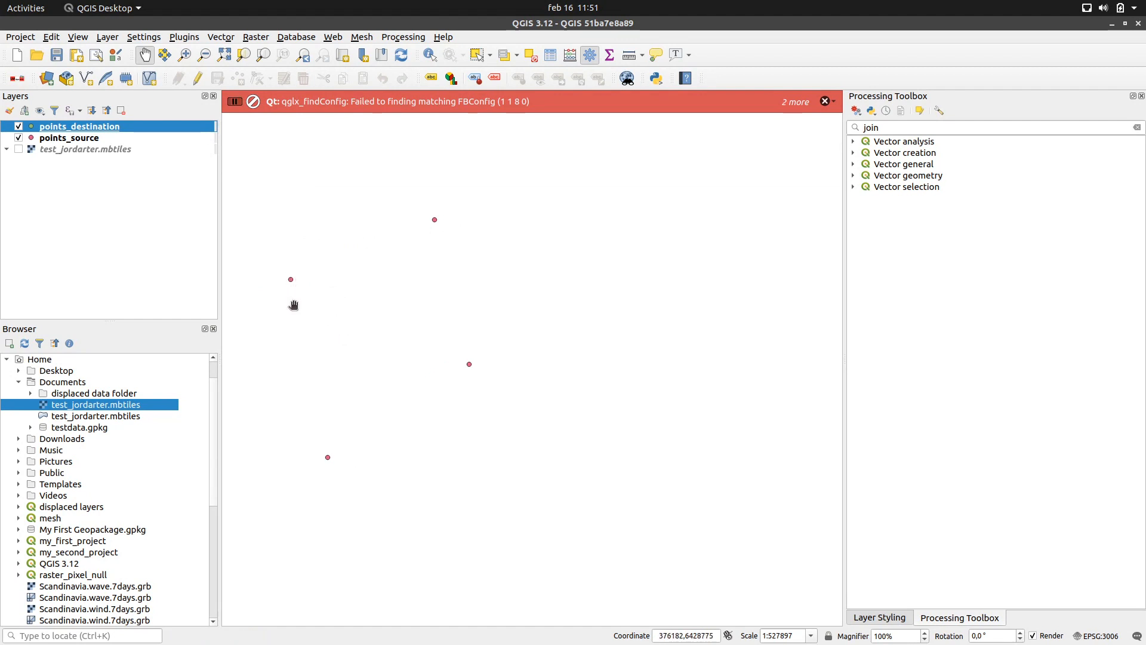
{"action": "left_click", "coordinate": [84, 140]}
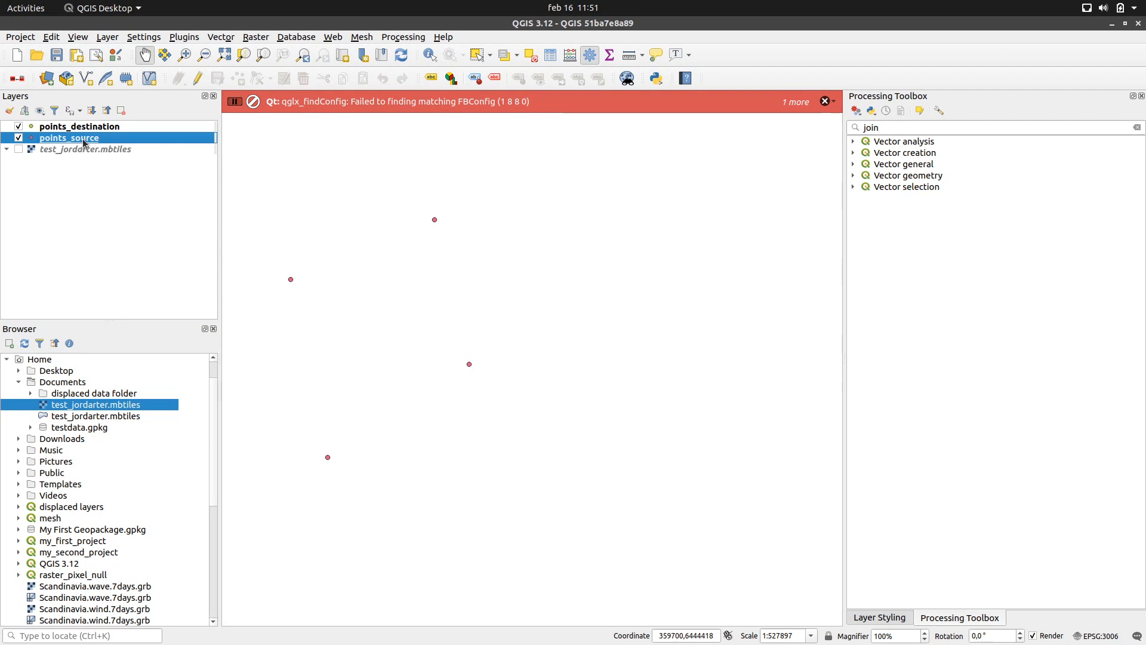
{"action": "key", "text": "F6"}
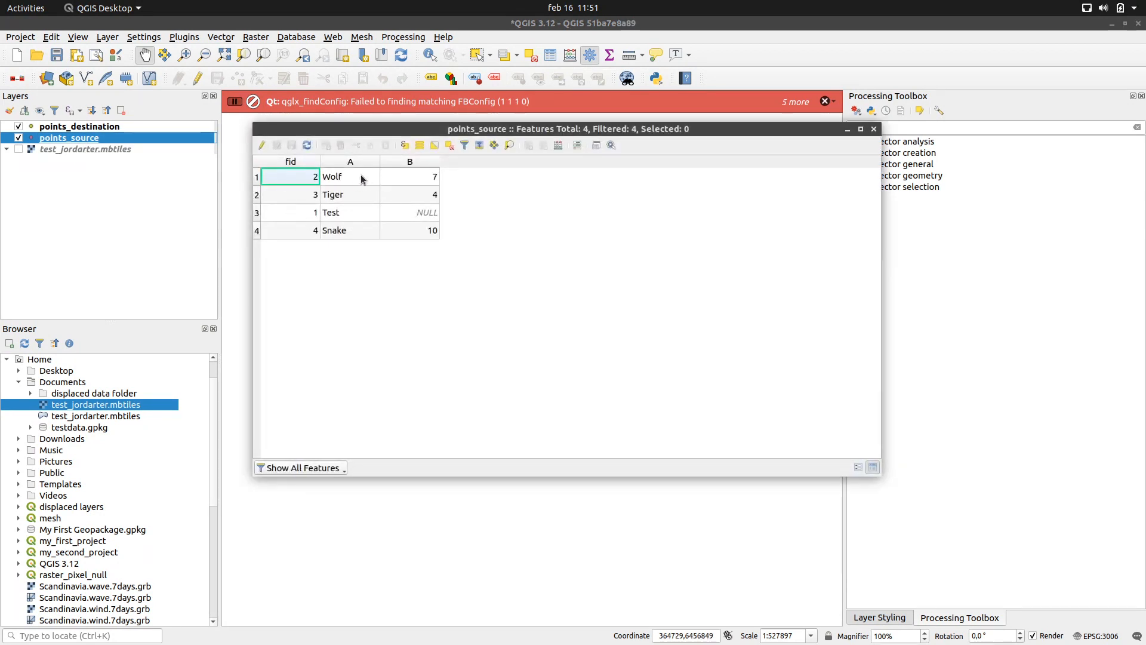
{"action": "left_click", "coordinate": [874, 129]}
{"action": "left_click", "coordinate": [88, 128]}
{"action": "key", "text": "F6"}
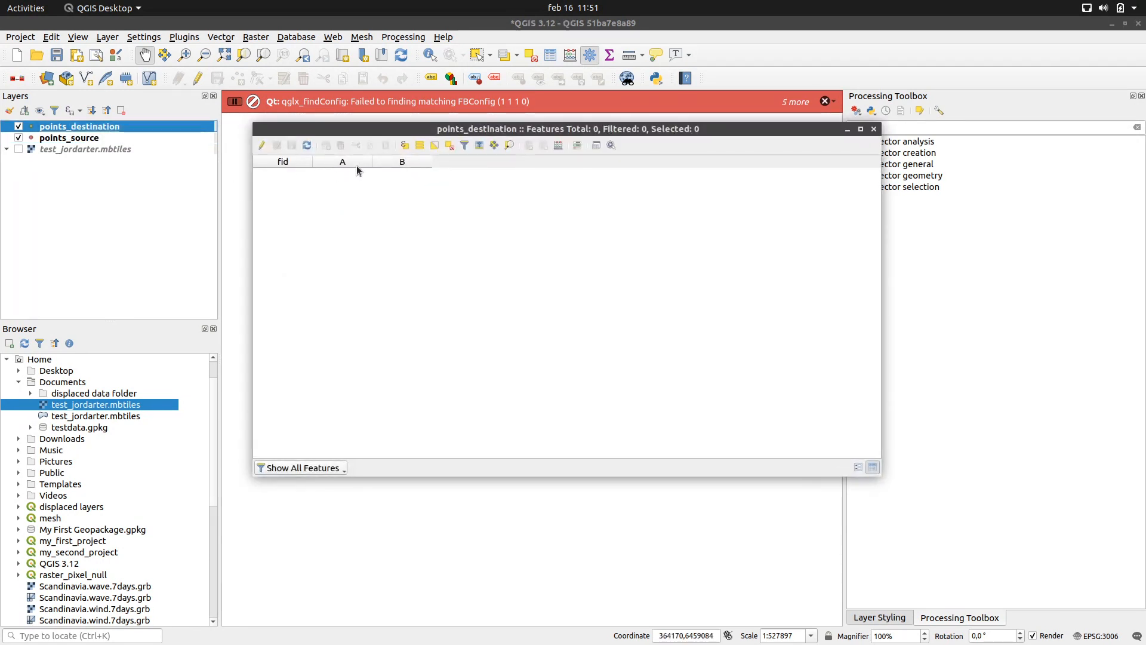
{"action": "left_click", "coordinate": [874, 129]}
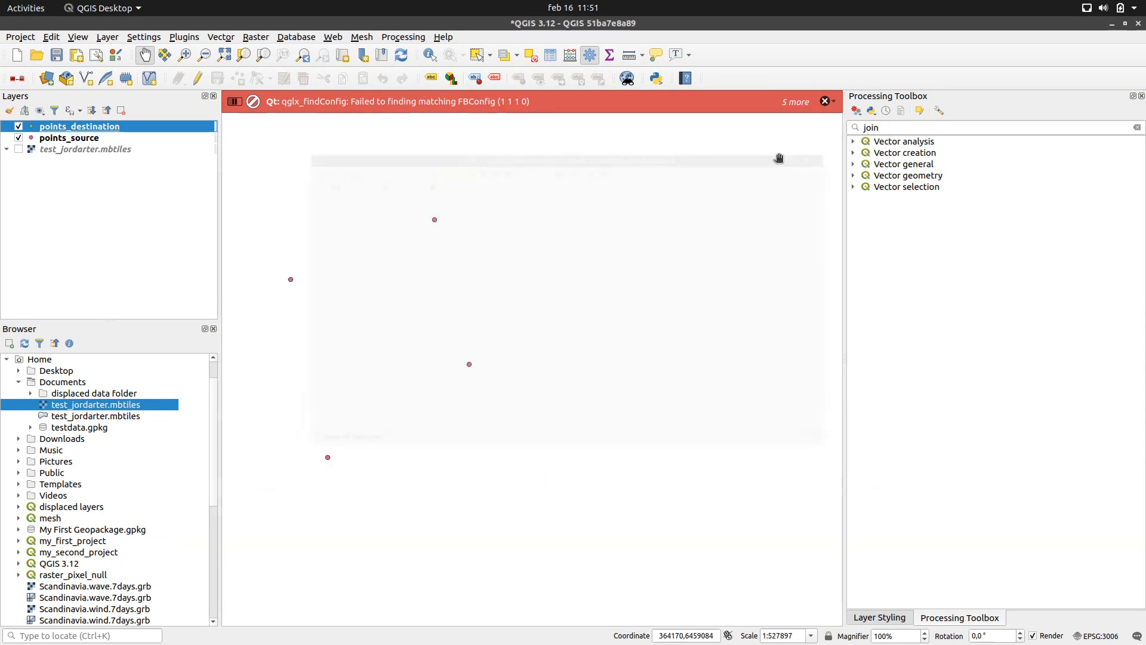
Review the attributes form widgets and constraints of fields A and B in the points_destination layer properties, and close the properties.
{"action": "double_click", "coordinate": [80, 127]}
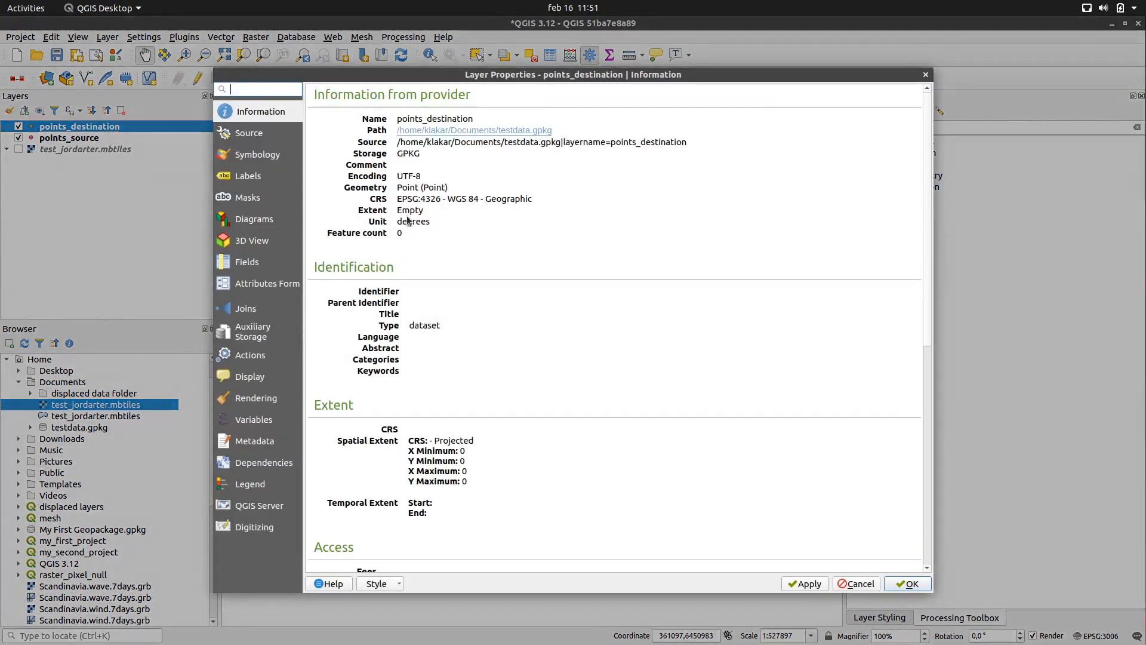
{"action": "left_click", "coordinate": [278, 283]}
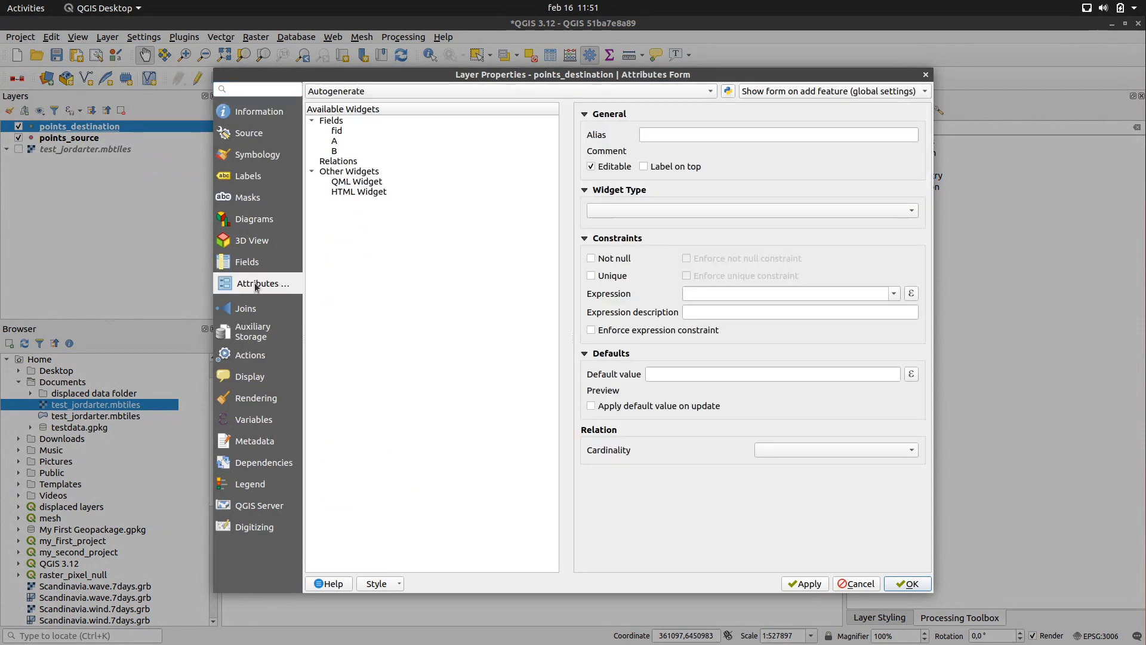
{"action": "left_click", "coordinate": [347, 143]}
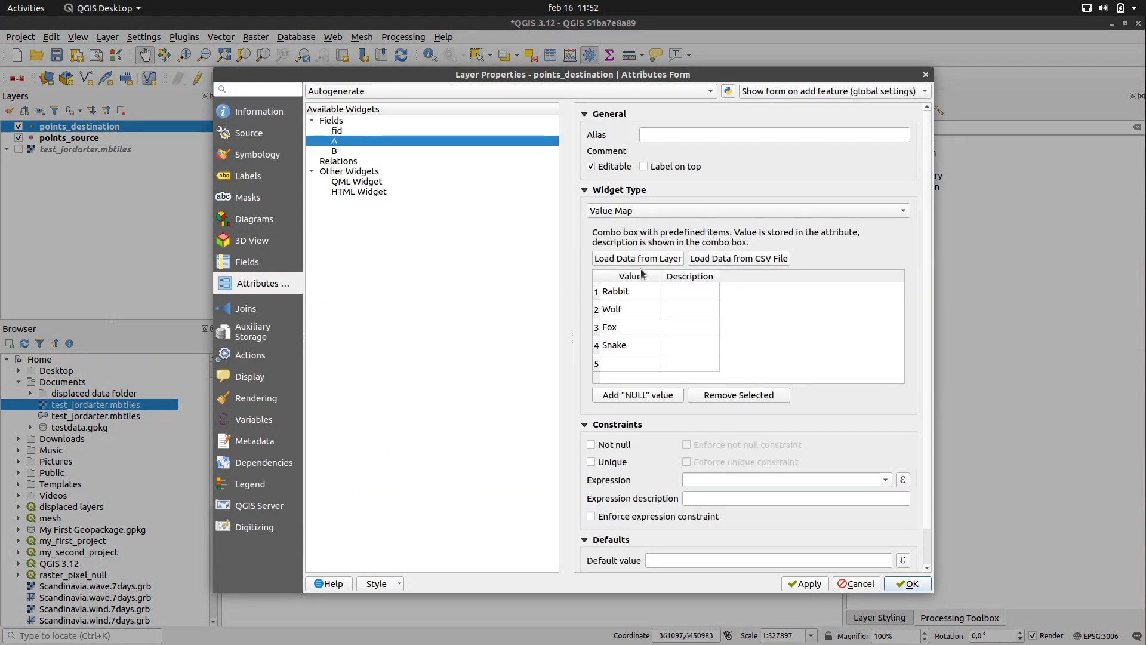
{"action": "left_click", "coordinate": [345, 152]}
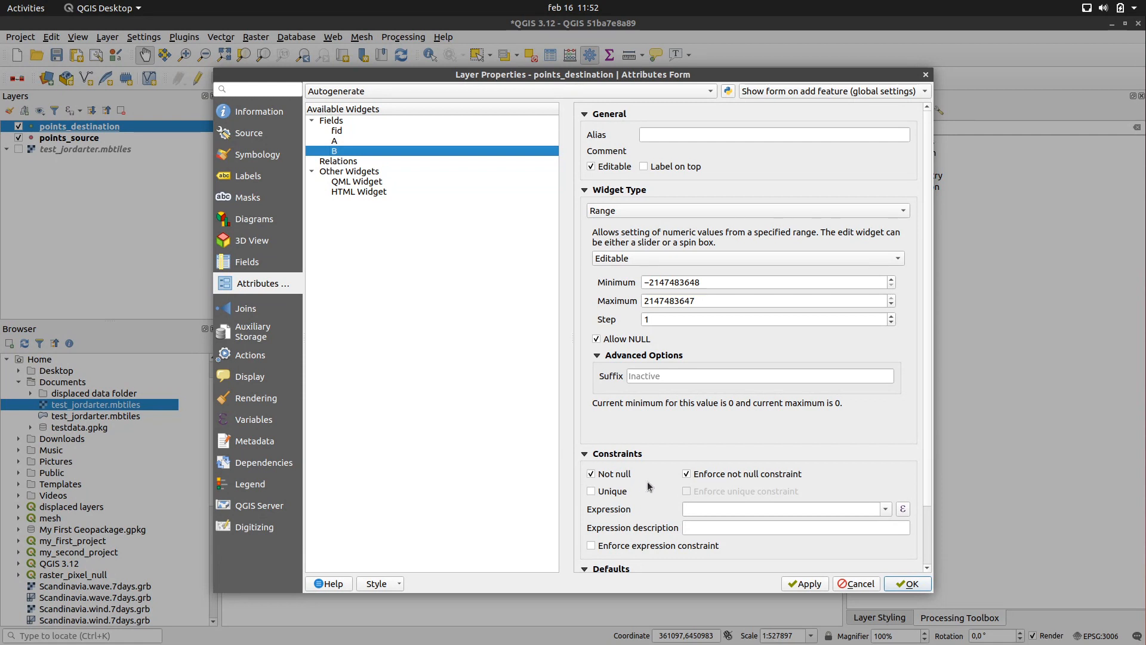
{"action": "left_click", "coordinate": [909, 584]}
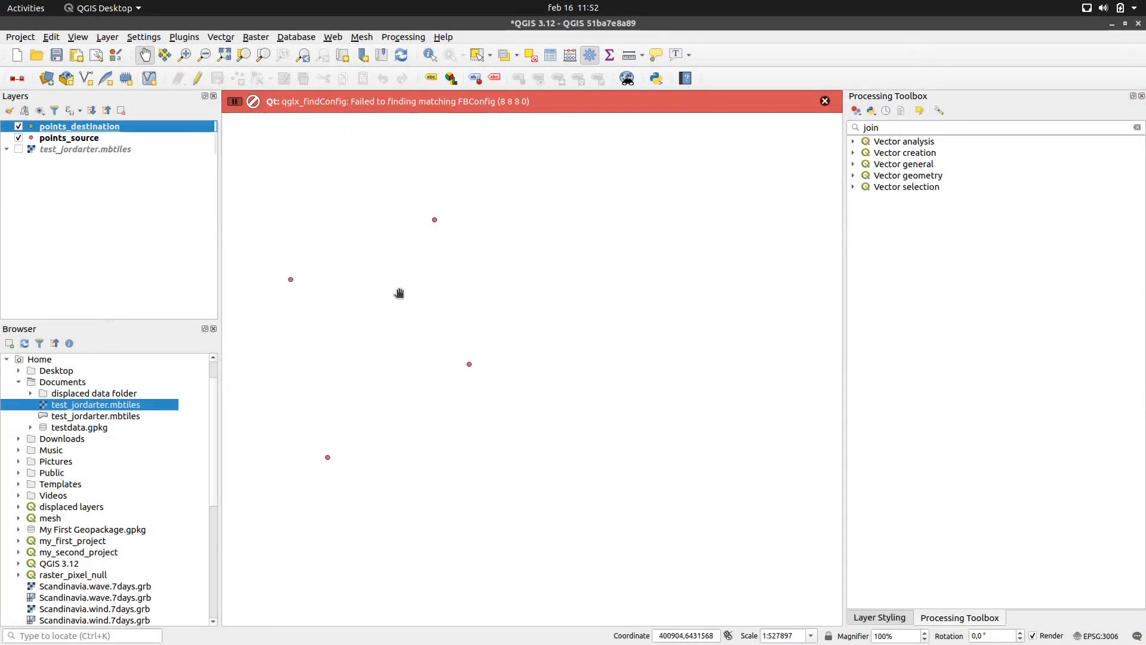
Check the attribute table of the points_source layer, close it, and select all four of the layer's points on the map.
{"action": "left_click", "coordinate": [75, 138]}
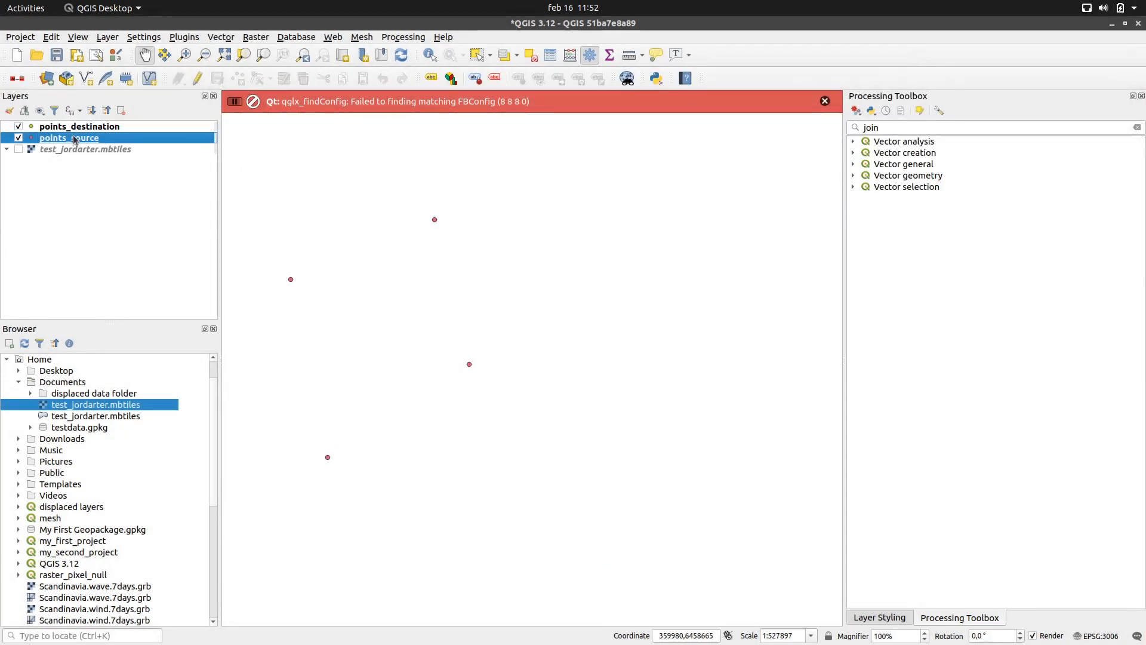
{"action": "key", "text": "F6"}
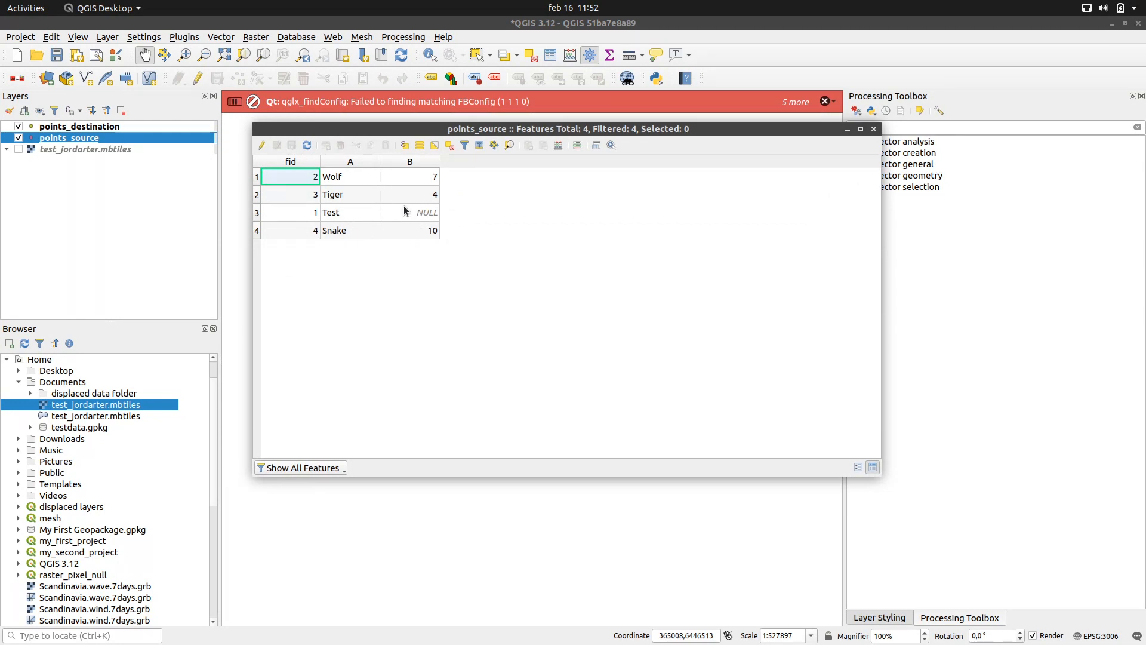
{"action": "left_click", "coordinate": [874, 129]}
{"action": "left_click", "coordinate": [477, 55]}
{"action": "left_click_drag", "start_coordinate": [244, 195], "coordinate": [522, 525]}
Enable editing on points_destination and paste the selected points_source features into it.
{"action": "left_click", "coordinate": [74, 126]}
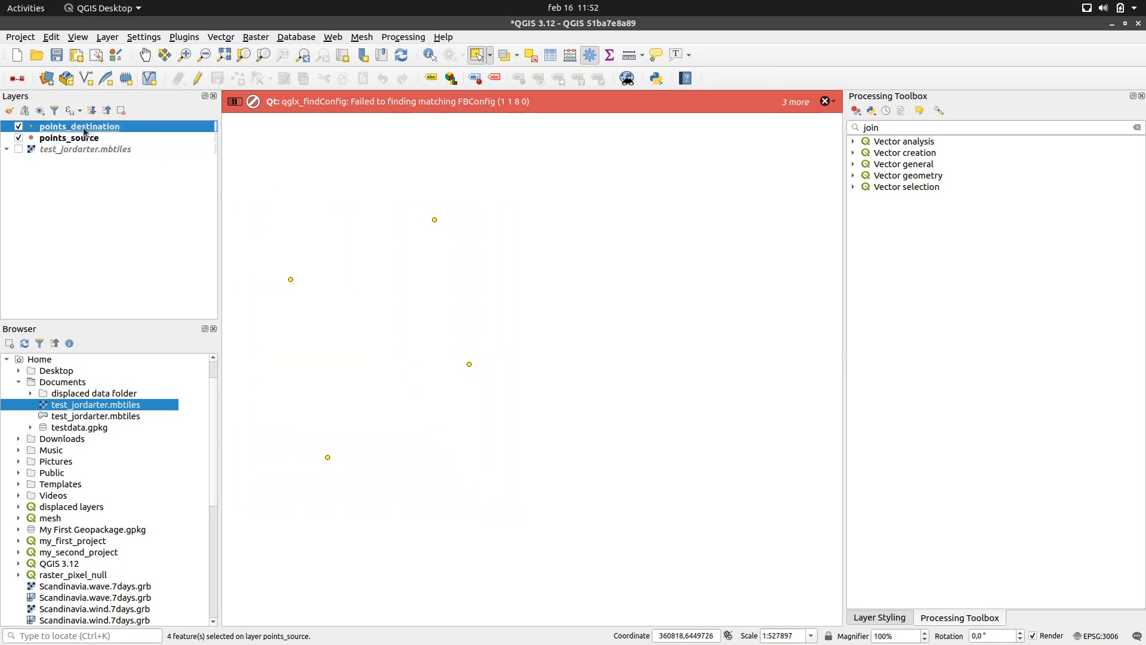
{"action": "left_click", "coordinate": [179, 78]}
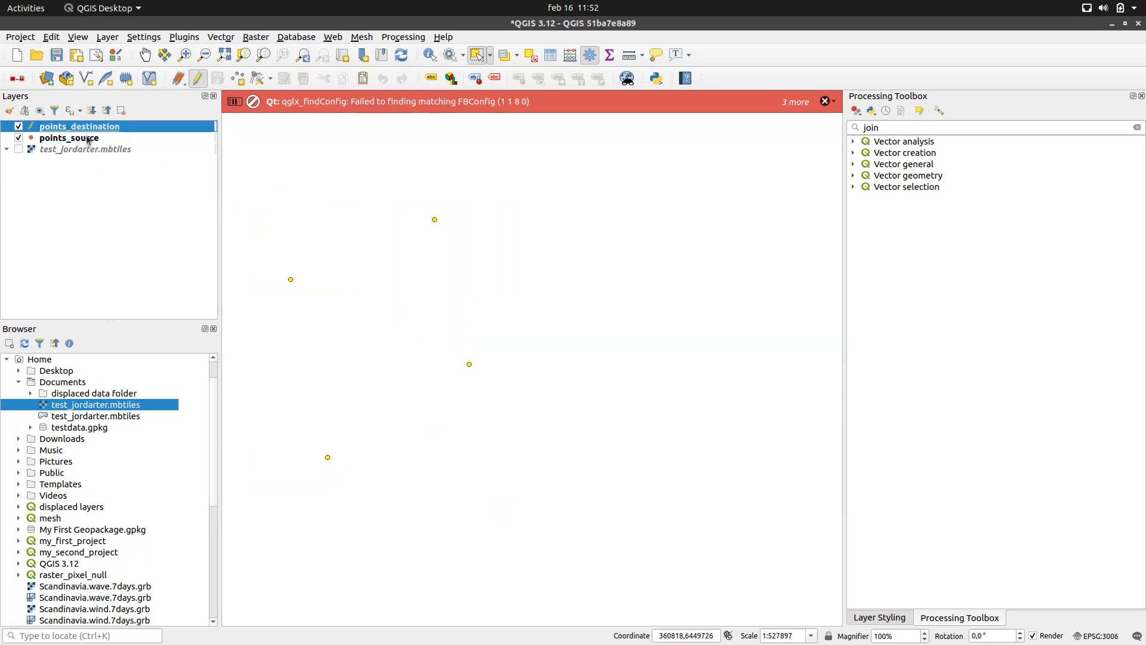
{"action": "left_click", "coordinate": [119, 137]}
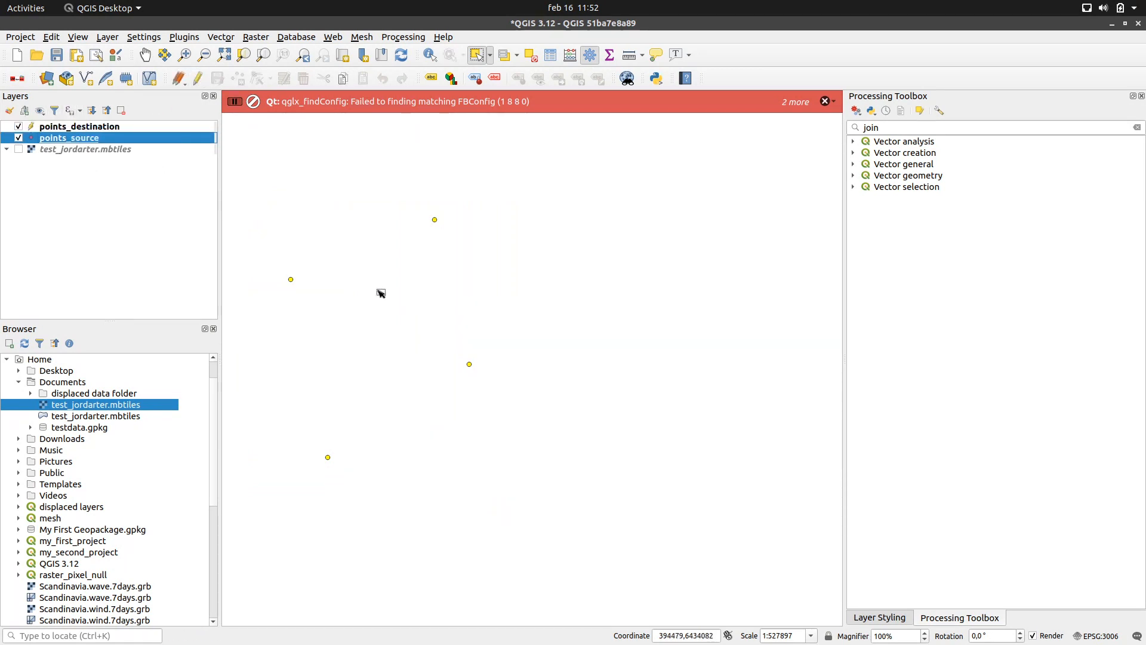
{"action": "left_click", "coordinate": [157, 127]}
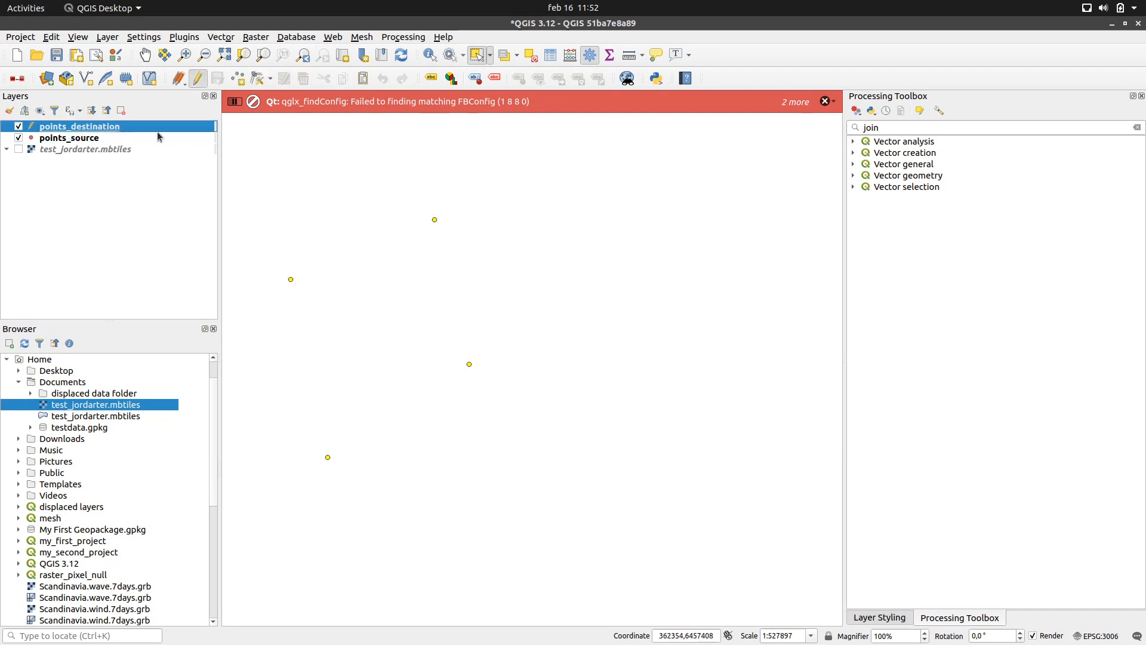
{"action": "key", "text": "ctrl+v"}
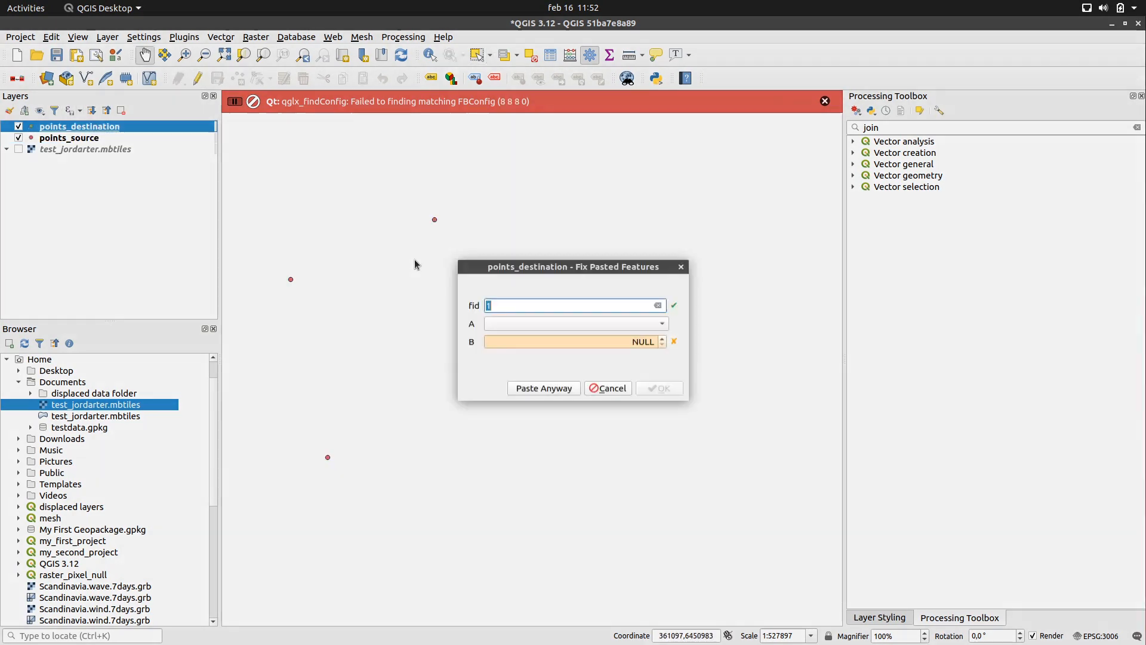
{"action": "left_click_drag", "start_coordinate": [555, 266], "coordinate": [504, 238]}
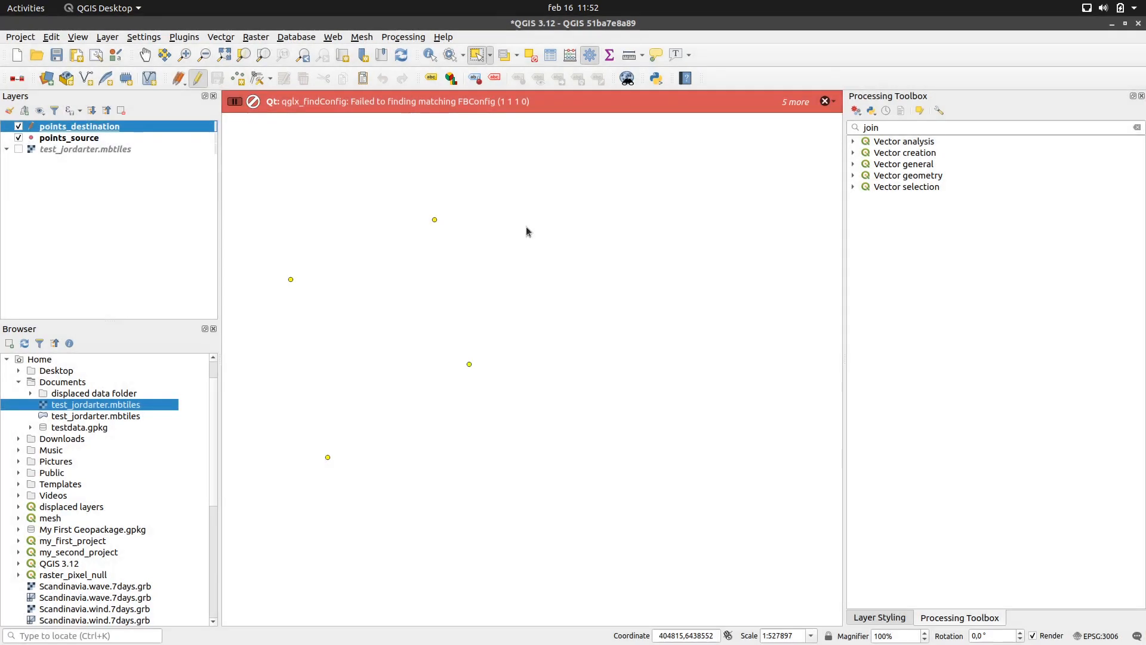
{"action": "left_click_drag", "start_coordinate": [554, 203], "coordinate": [589, 254]}
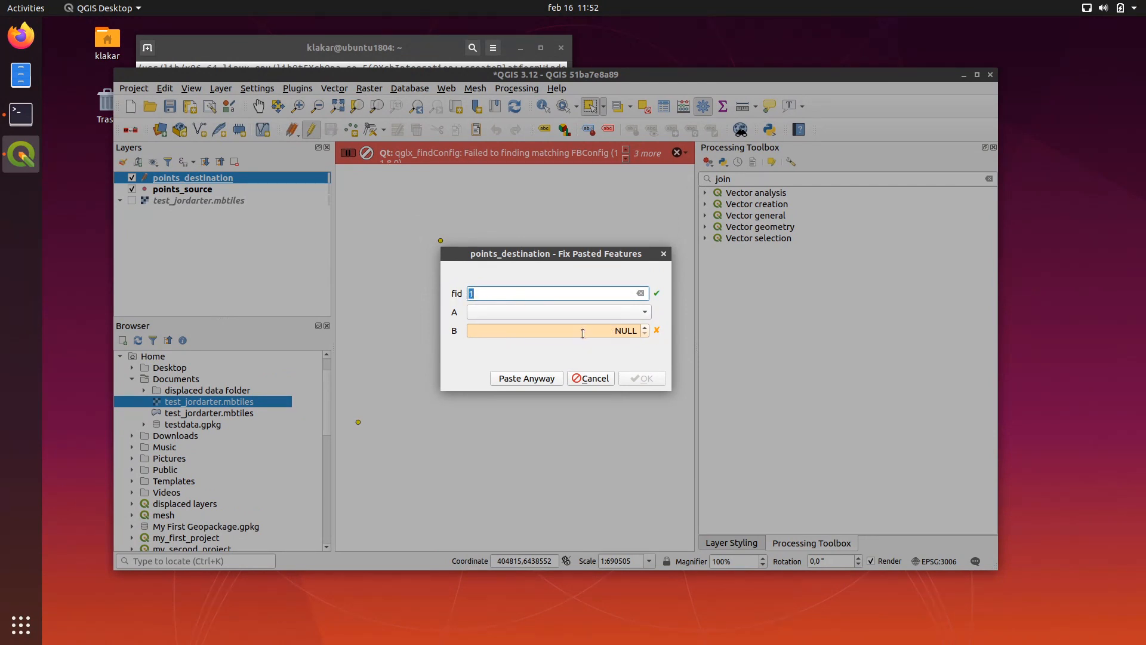
Fix the pasted feature with fid 1 by setting field B to 2, and accept the correction.
{"action": "left_click", "coordinate": [613, 331]}
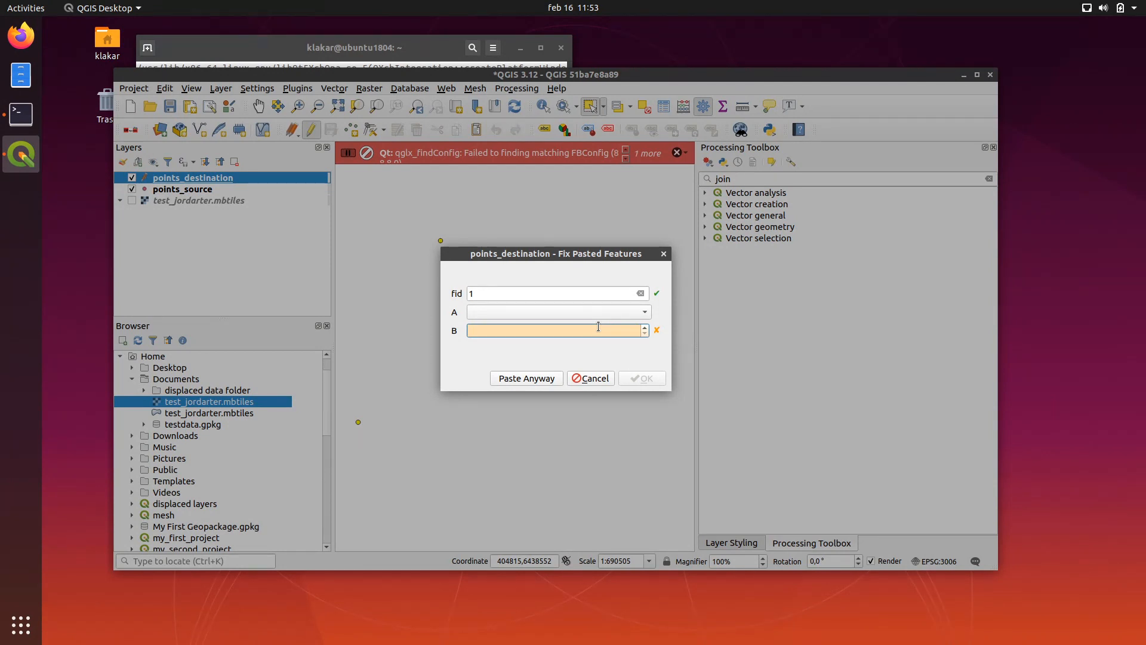
{"action": "type", "text": "2"}
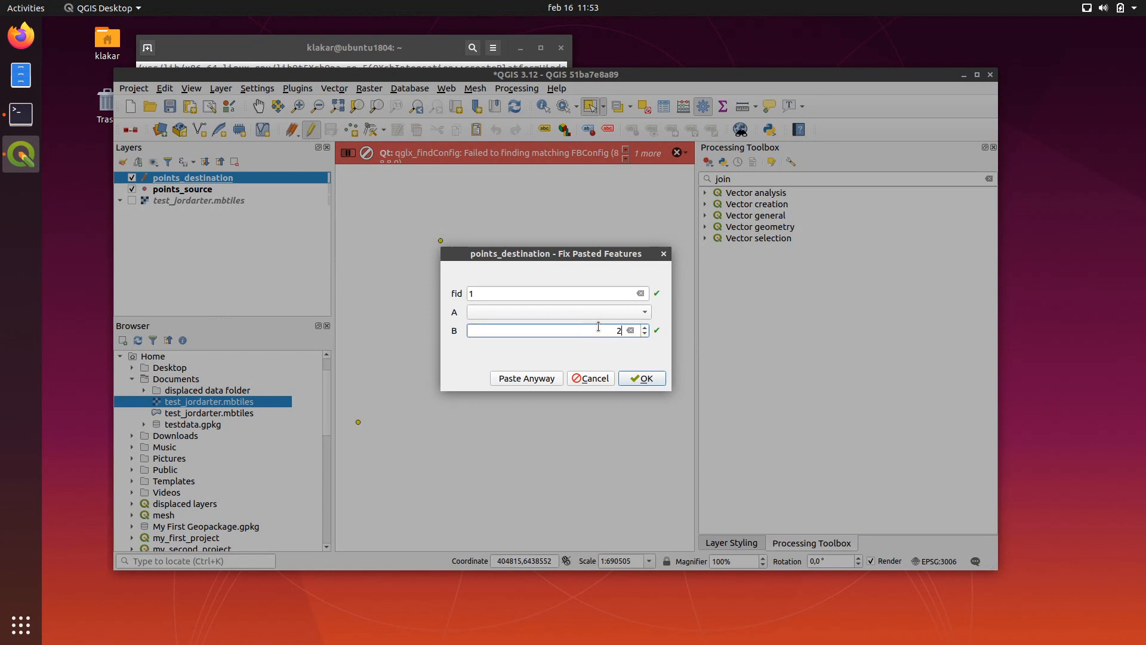
{"action": "left_click", "coordinate": [645, 380]}
{"action": "left_click_drag", "start_coordinate": [471, 369], "coordinate": [549, 356]}
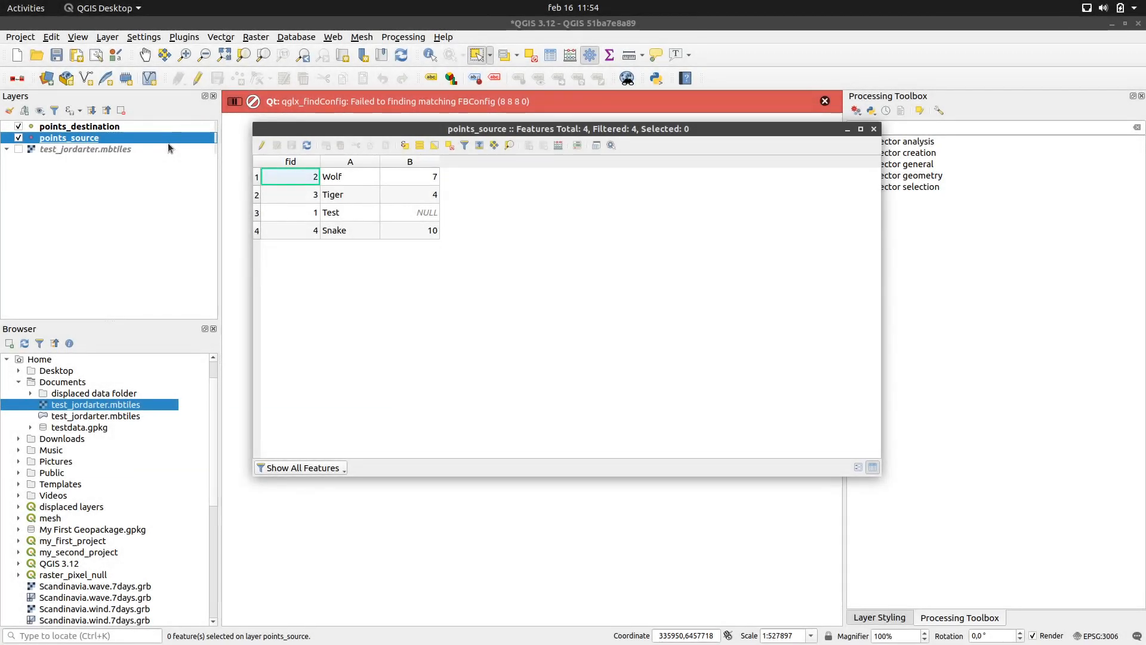
In the points_source attribute table, start a conditional formatting rule for field B named "Low value".
{"action": "left_click", "coordinate": [578, 146]}
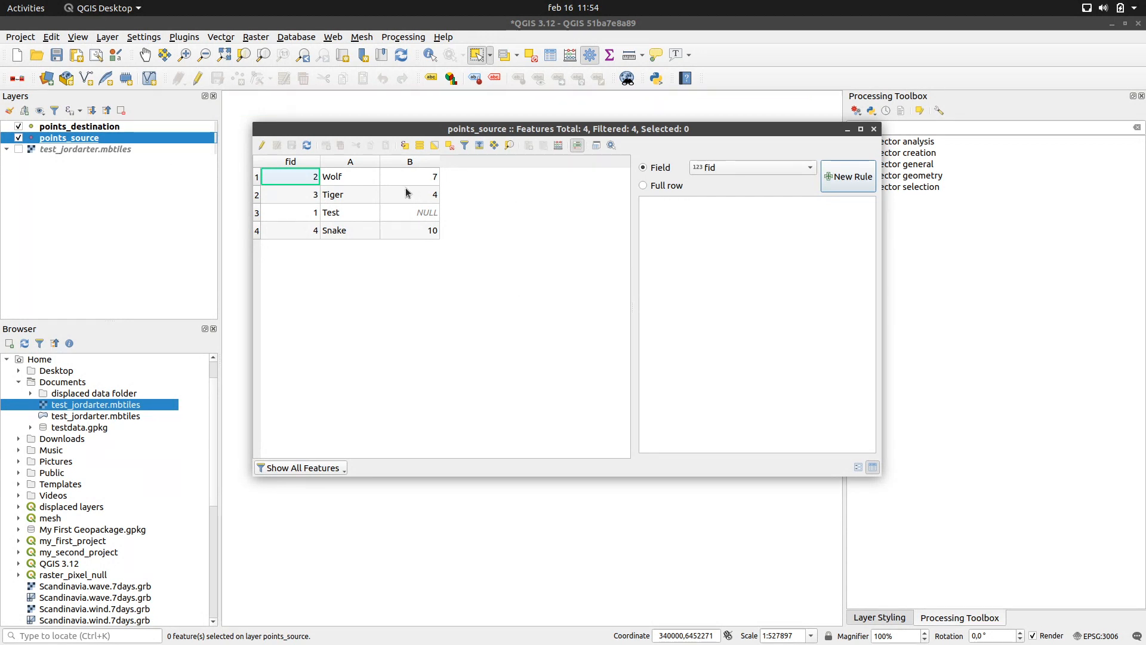
{"action": "left_click_drag", "start_coordinate": [519, 132], "coordinate": [468, 144]}
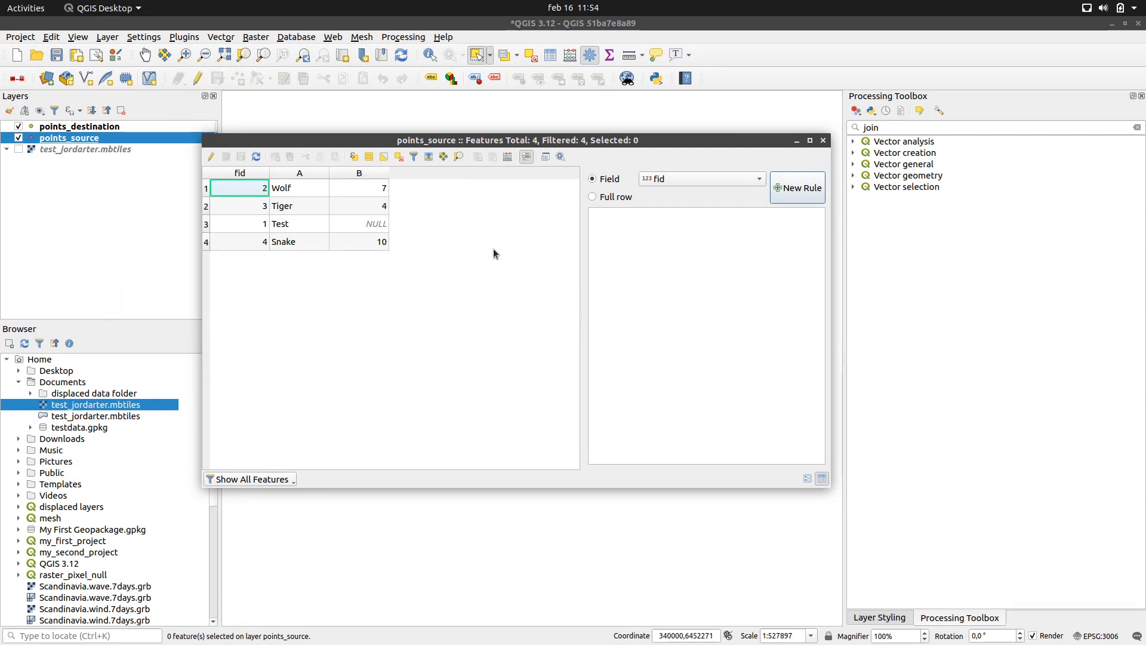
{"action": "left_click", "coordinate": [758, 178]}
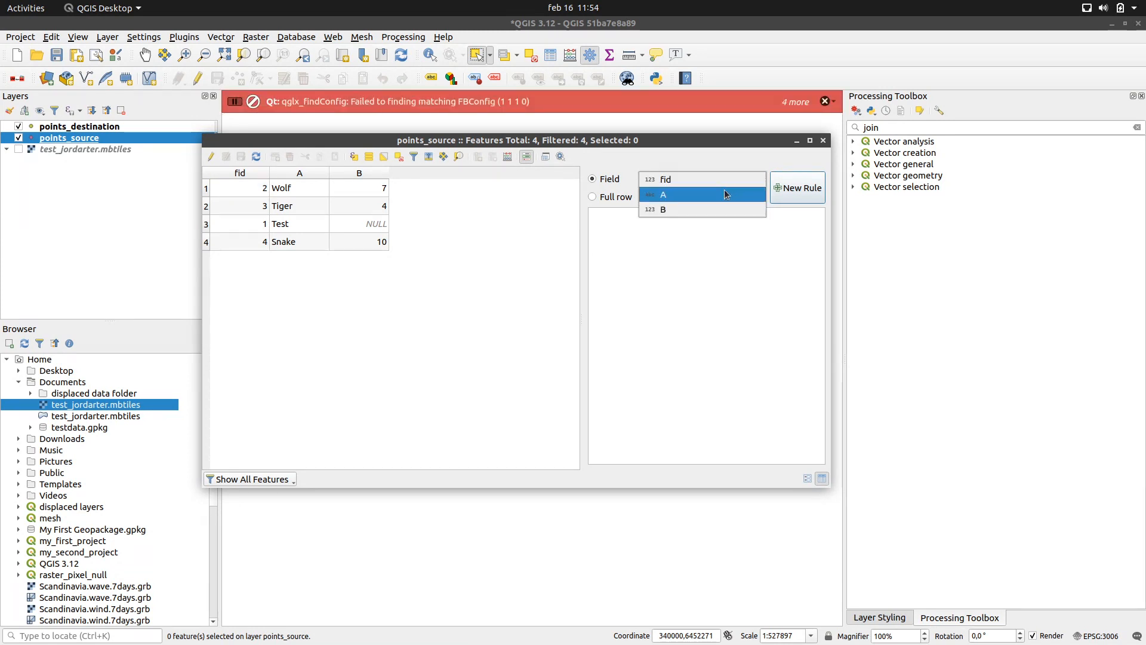
{"action": "left_click", "coordinate": [675, 209]}
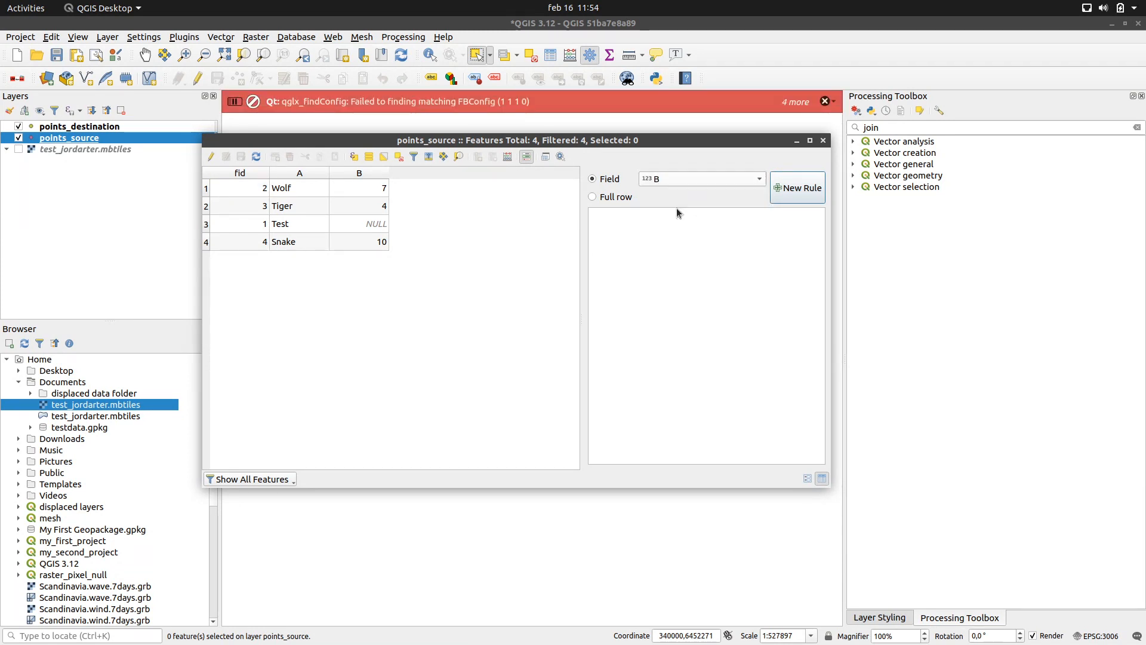
{"action": "left_click", "coordinate": [792, 188]}
{"action": "left_click", "coordinate": [632, 211]}
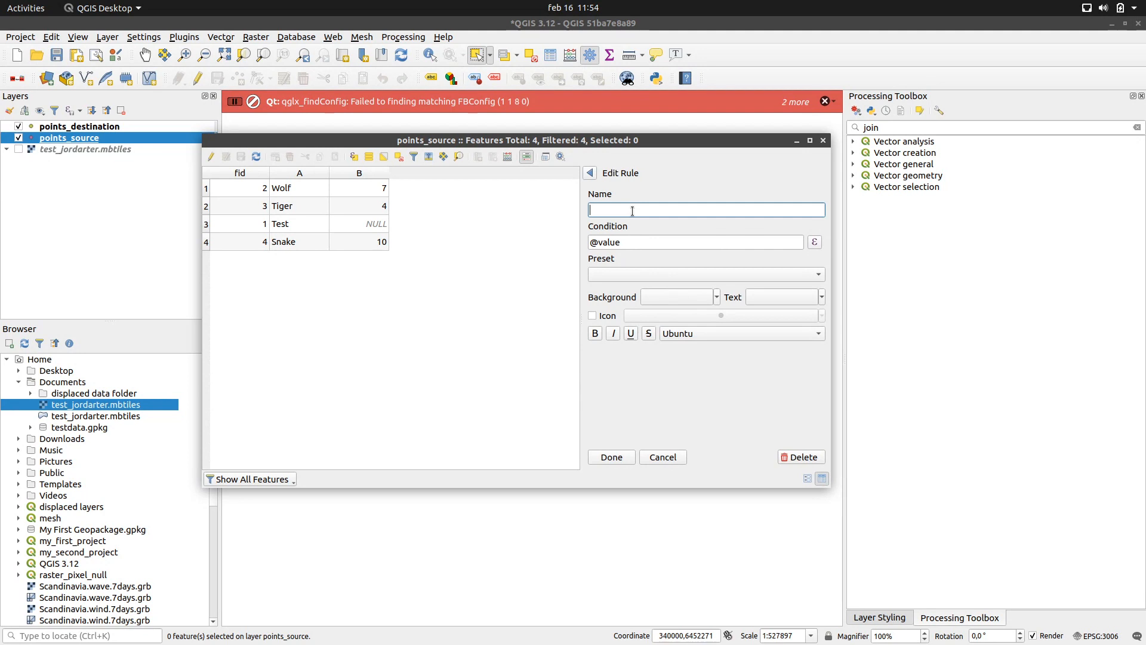
{"action": "type", "text": "Low value"}
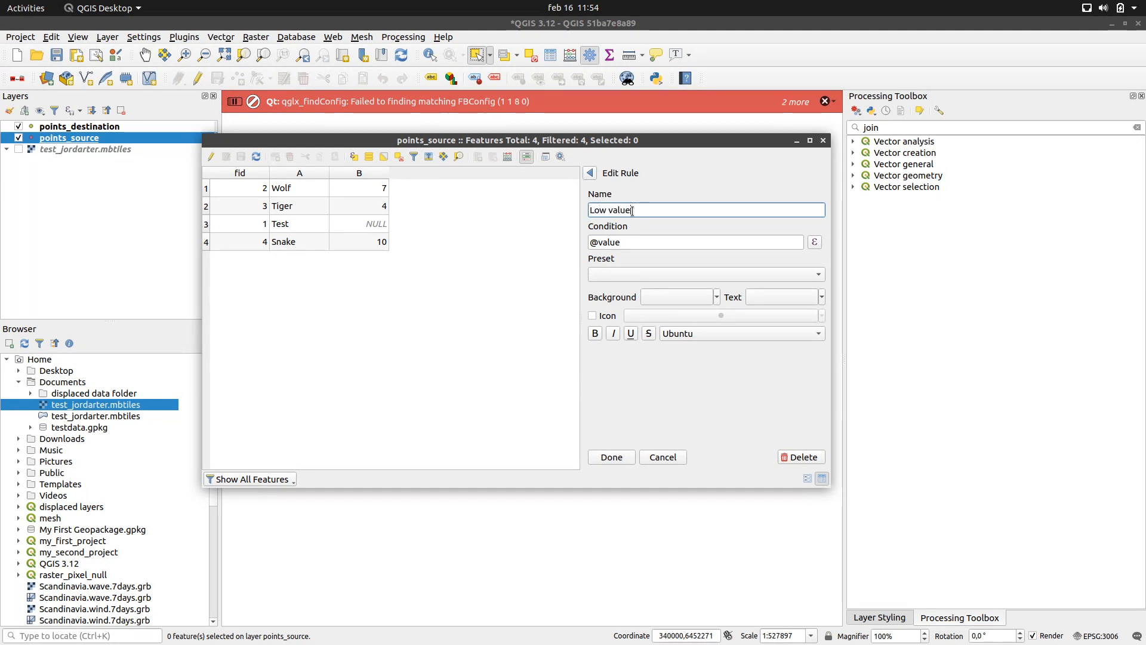
{"action": "left_click", "coordinate": [637, 245]}
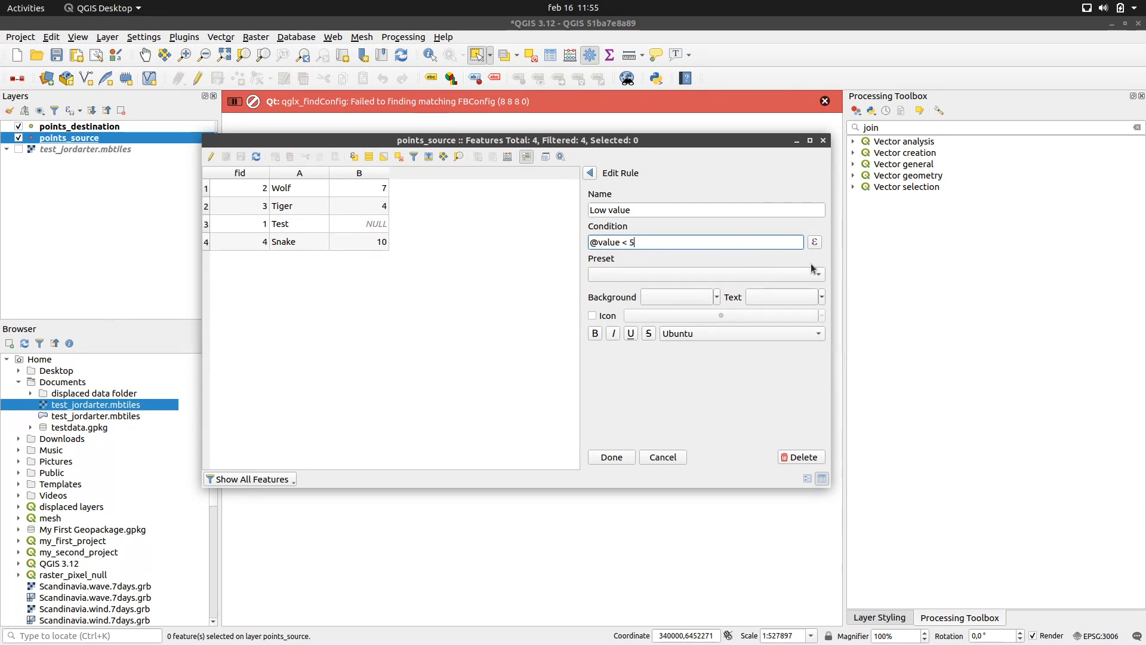
{"action": "left_click", "coordinate": [670, 279]}
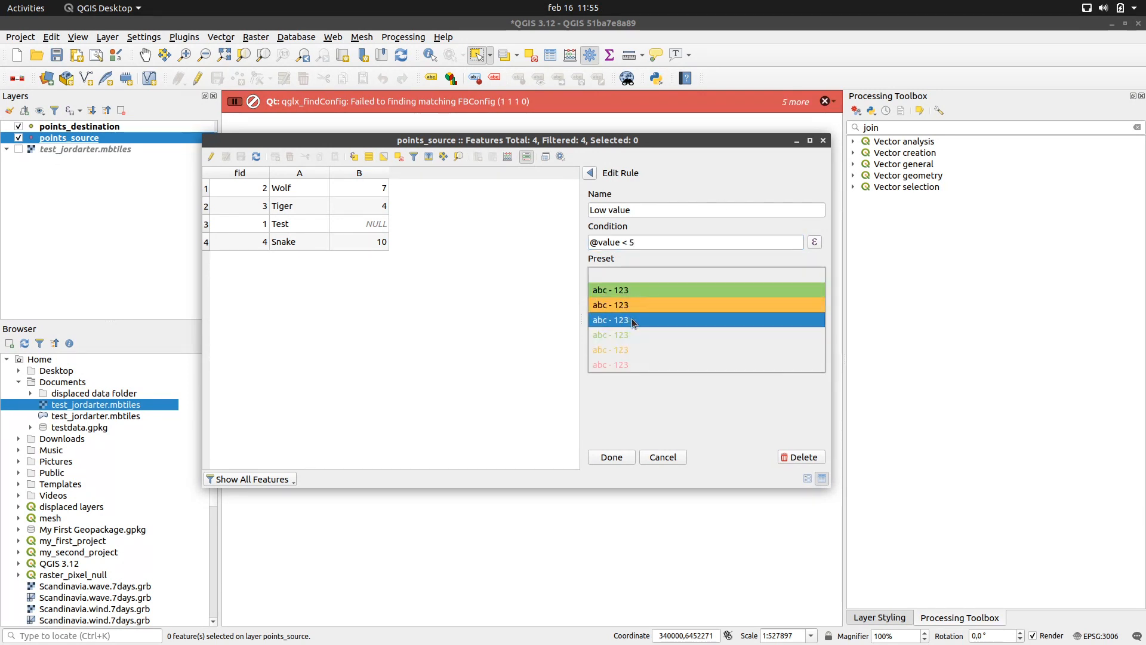
{"action": "left_click", "coordinate": [647, 318]}
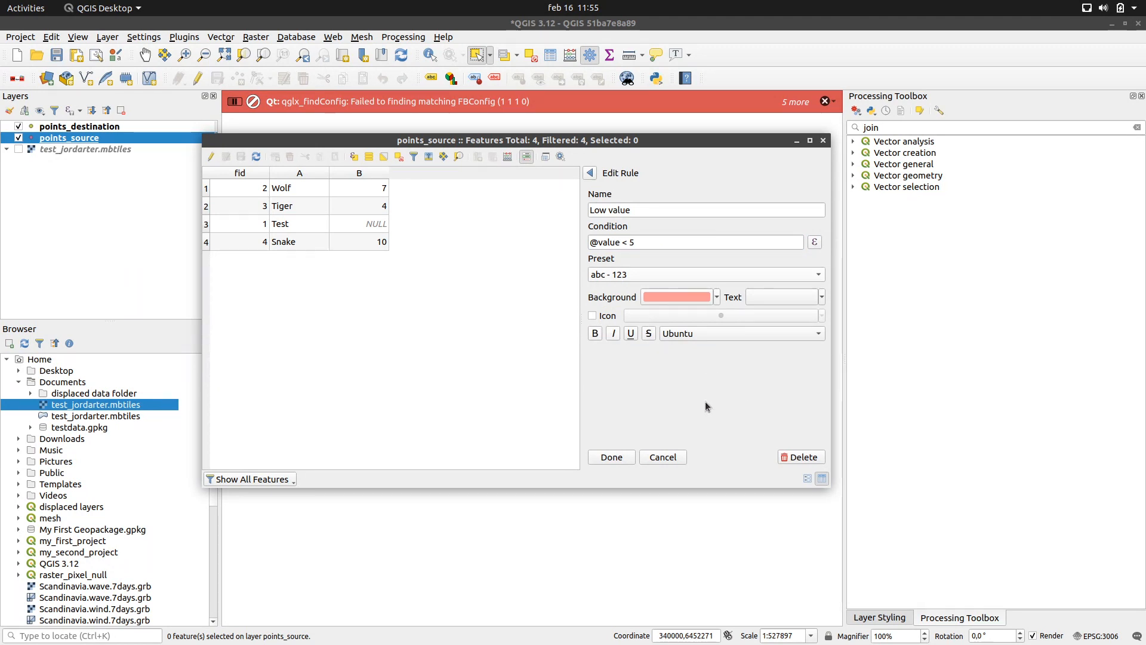
{"action": "left_click", "coordinate": [614, 459]}
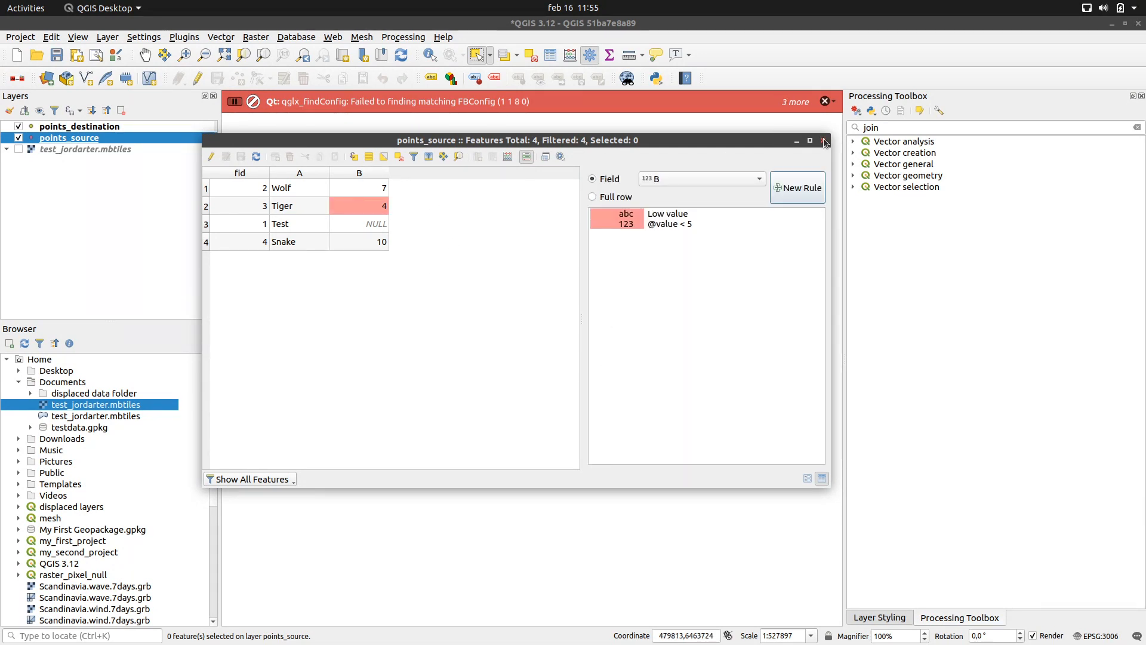
{"action": "left_click", "coordinate": [824, 141]}
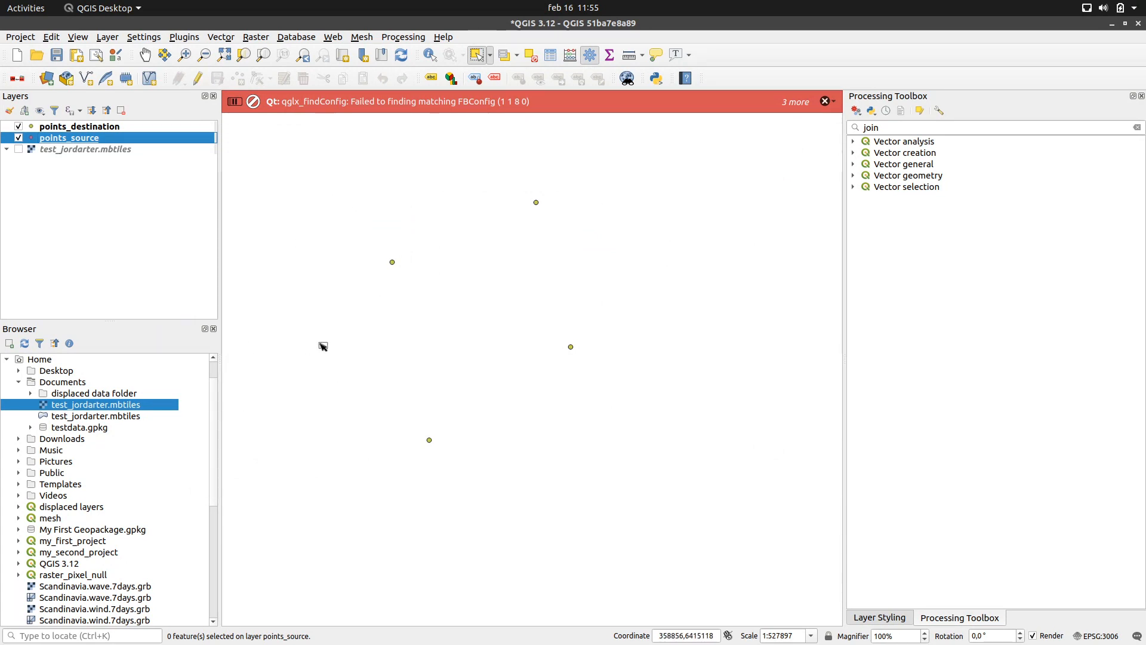
Create a print layout titled "test" and close its window.
{"action": "key", "text": "ctrl+p"}
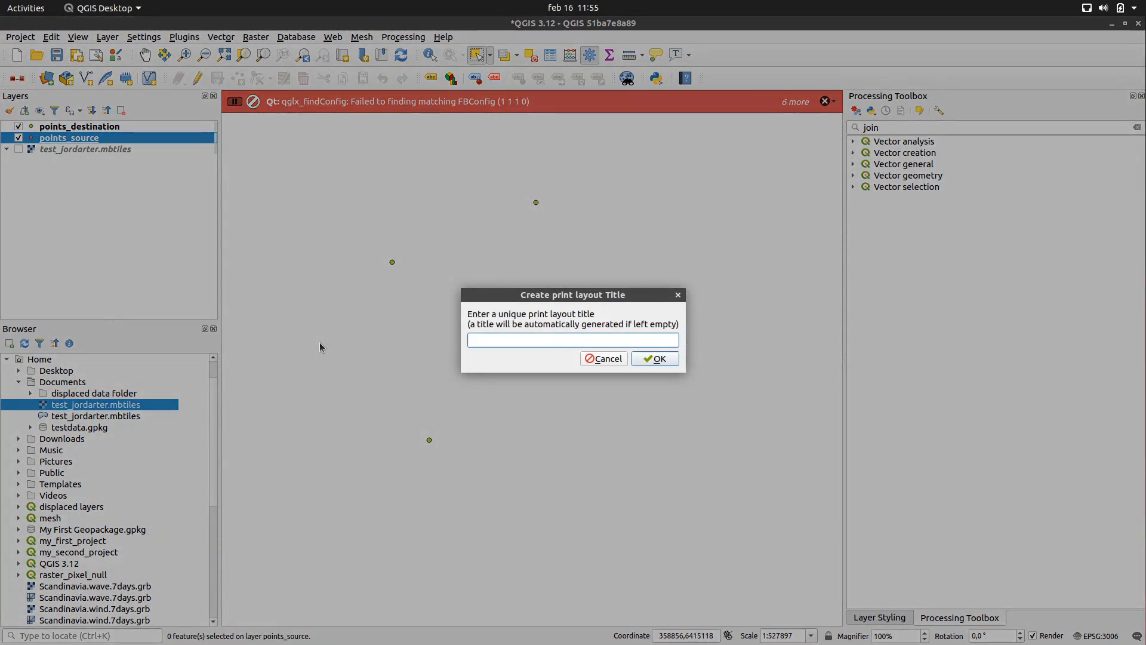
{"action": "type", "text": "test"}
{"action": "key", "text": "Return"}
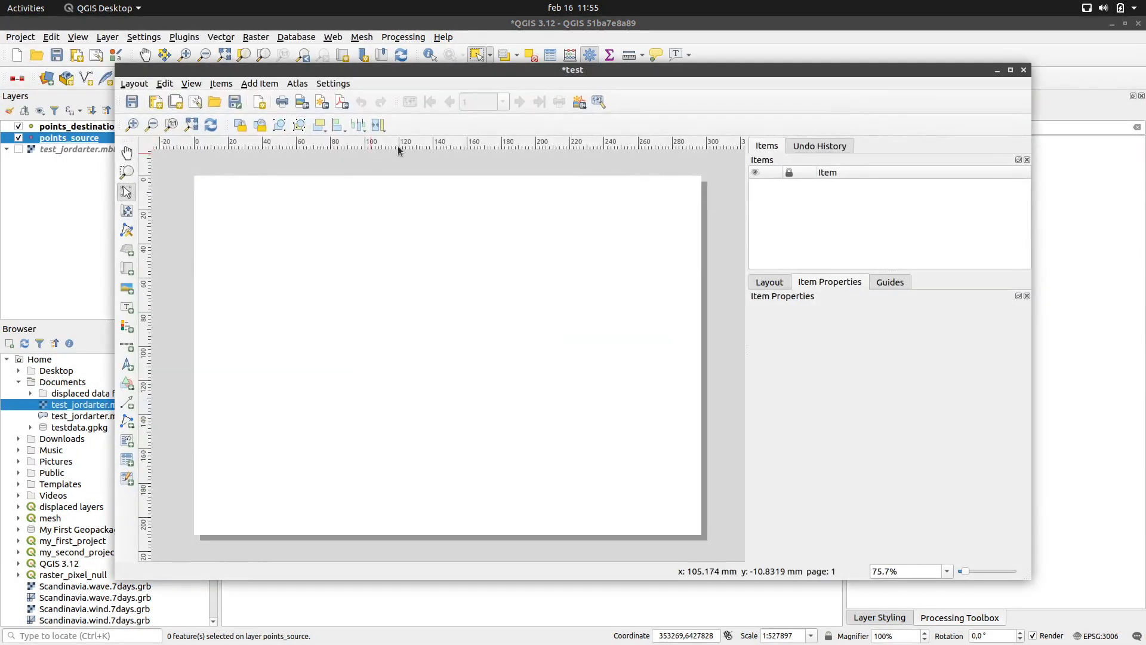
{"action": "left_click", "coordinate": [1025, 70]}
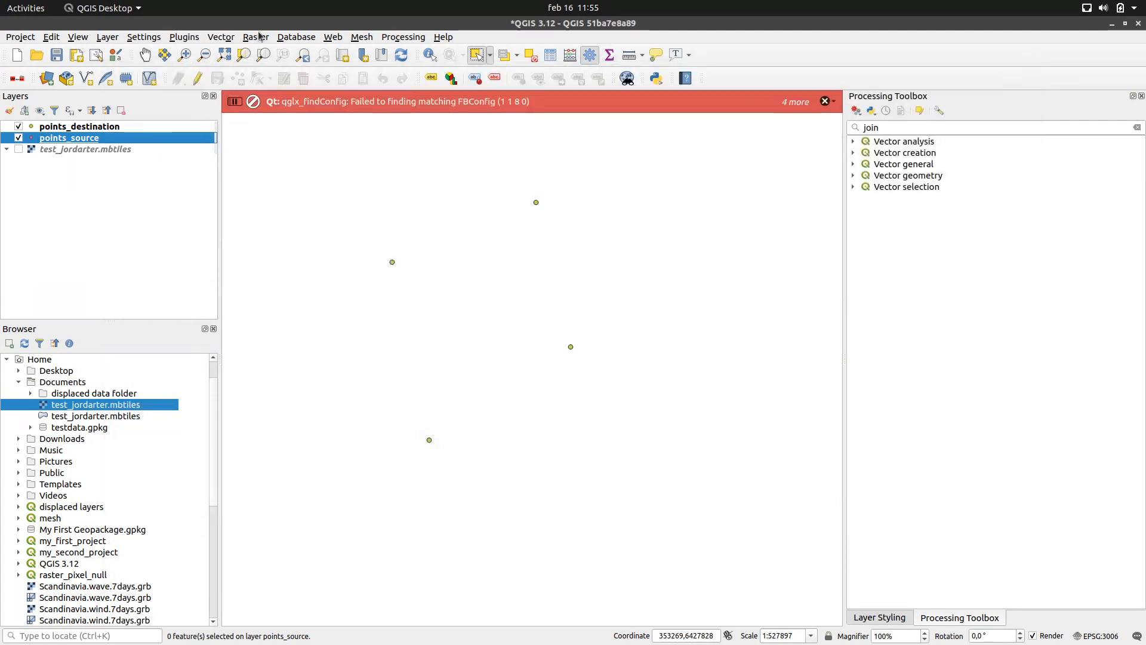
Reopen the test layout through the Layout Manager and add a map about 190 mm wide and 115 mm high.
{"action": "left_click", "coordinate": [95, 55]}
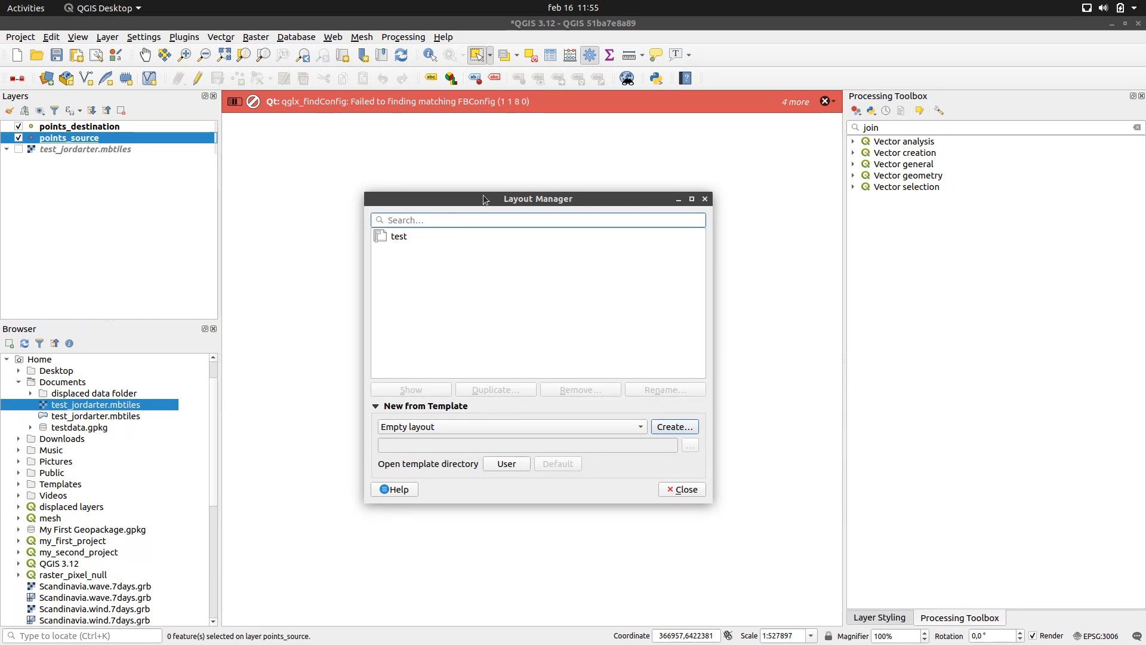
{"action": "left_click", "coordinate": [395, 237]}
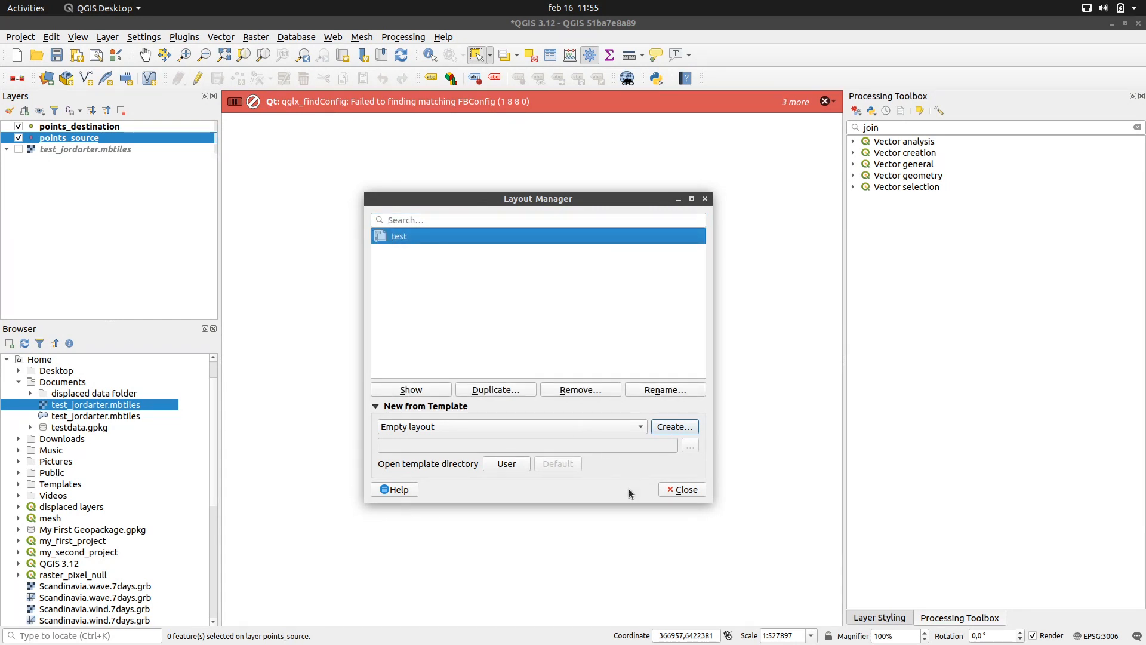
{"action": "left_click", "coordinate": [416, 389]}
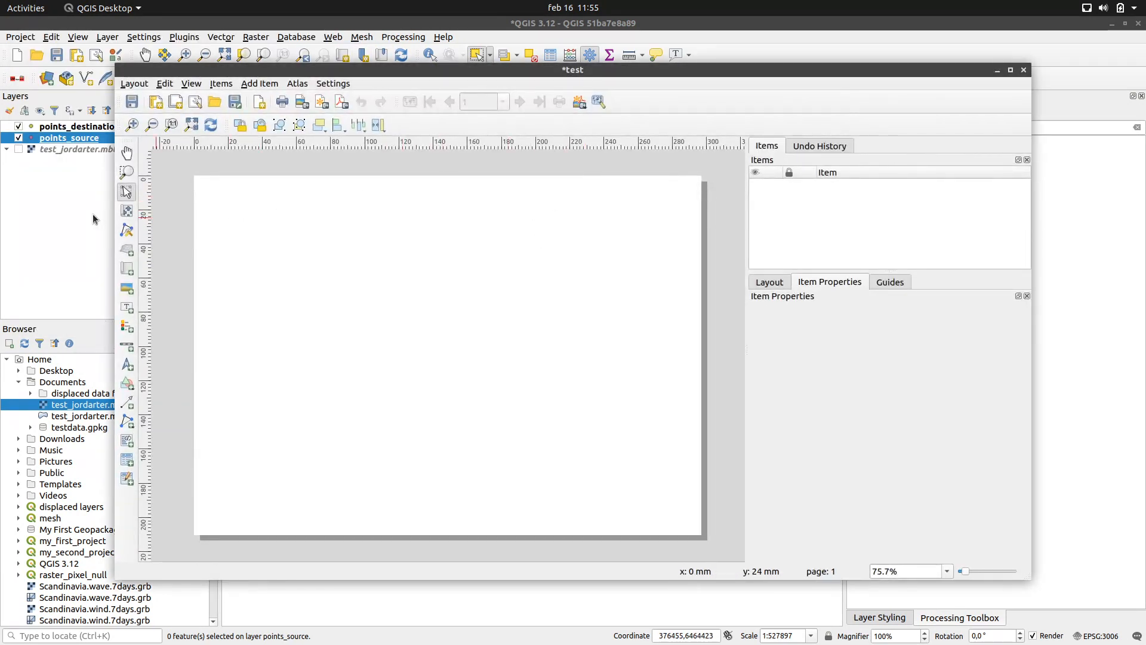
{"action": "left_click", "coordinate": [126, 268]}
{"action": "left_click_drag", "start_coordinate": [259, 221], "coordinate": [583, 415]}
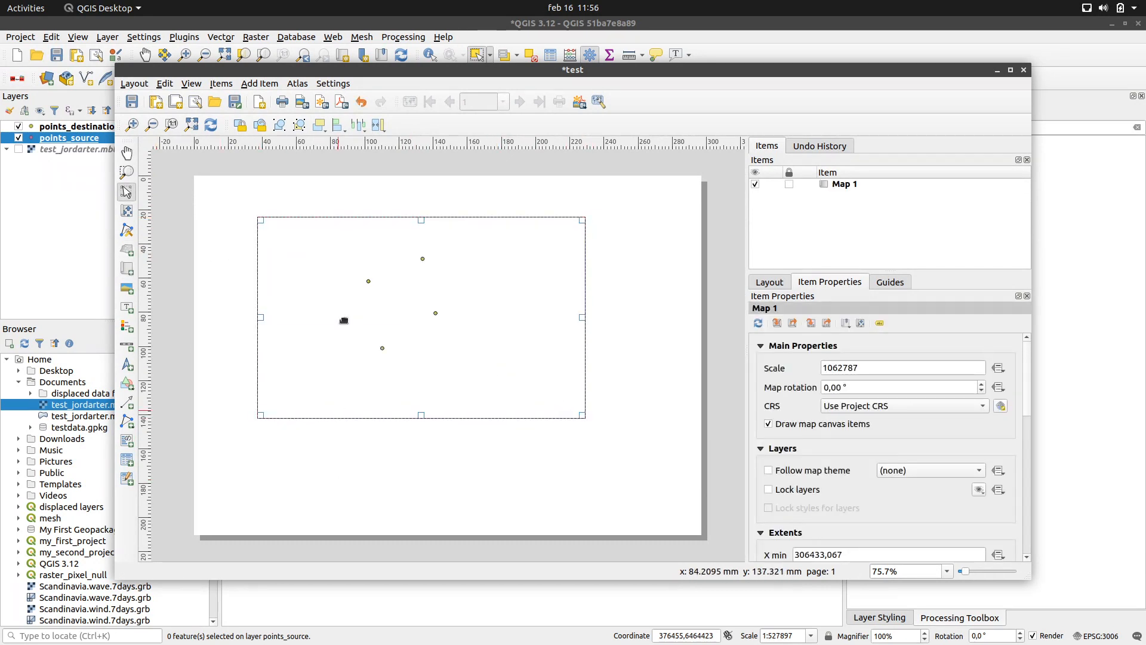
Add an attribute table below the map and set its source layer to points_source.
{"action": "left_click", "coordinate": [128, 460]}
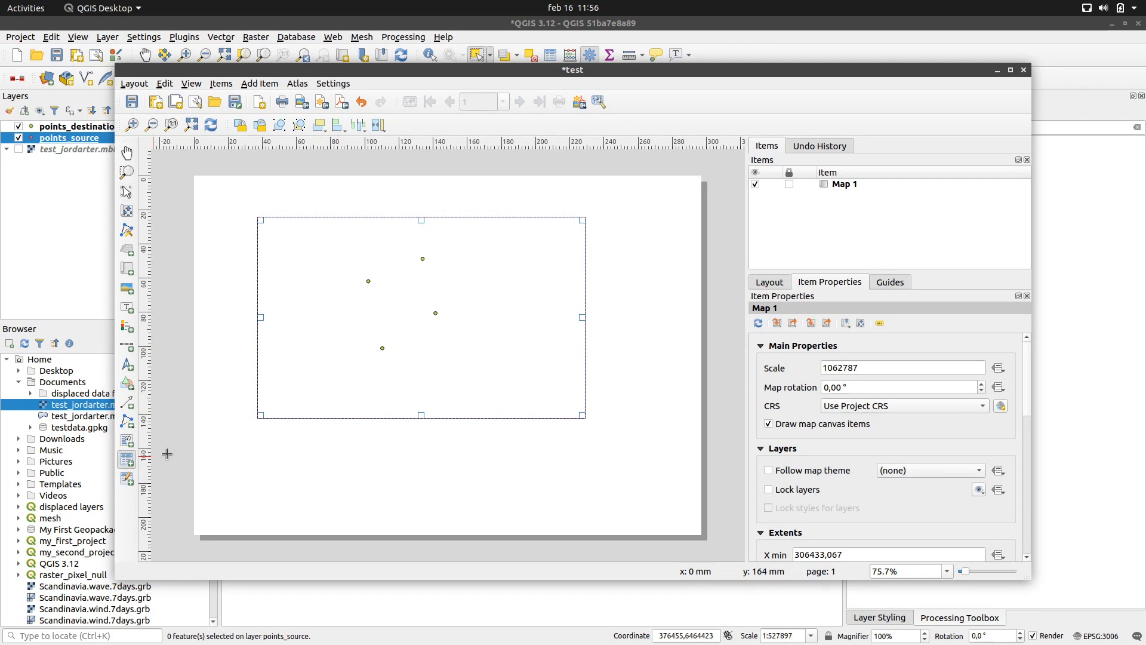
{"action": "left_click_drag", "start_coordinate": [266, 431], "coordinate": [392, 473]}
{"action": "left_click_drag", "start_coordinate": [422, 503], "coordinate": [422, 503]}
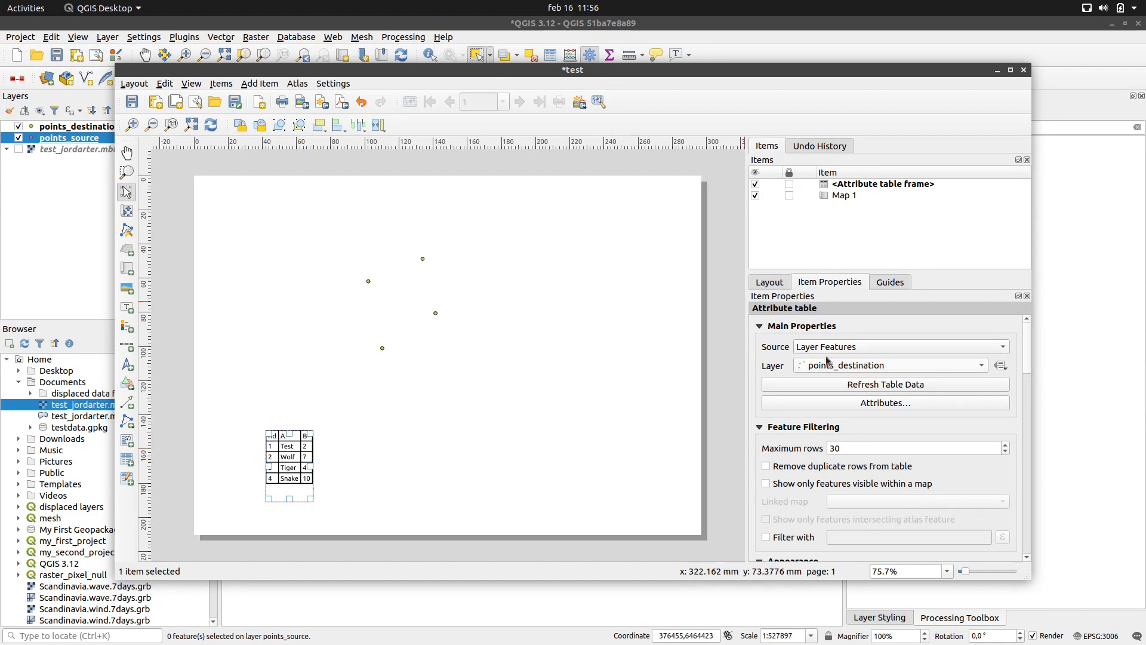
{"action": "left_click", "coordinate": [905, 369]}
{"action": "left_click", "coordinate": [896, 378]}
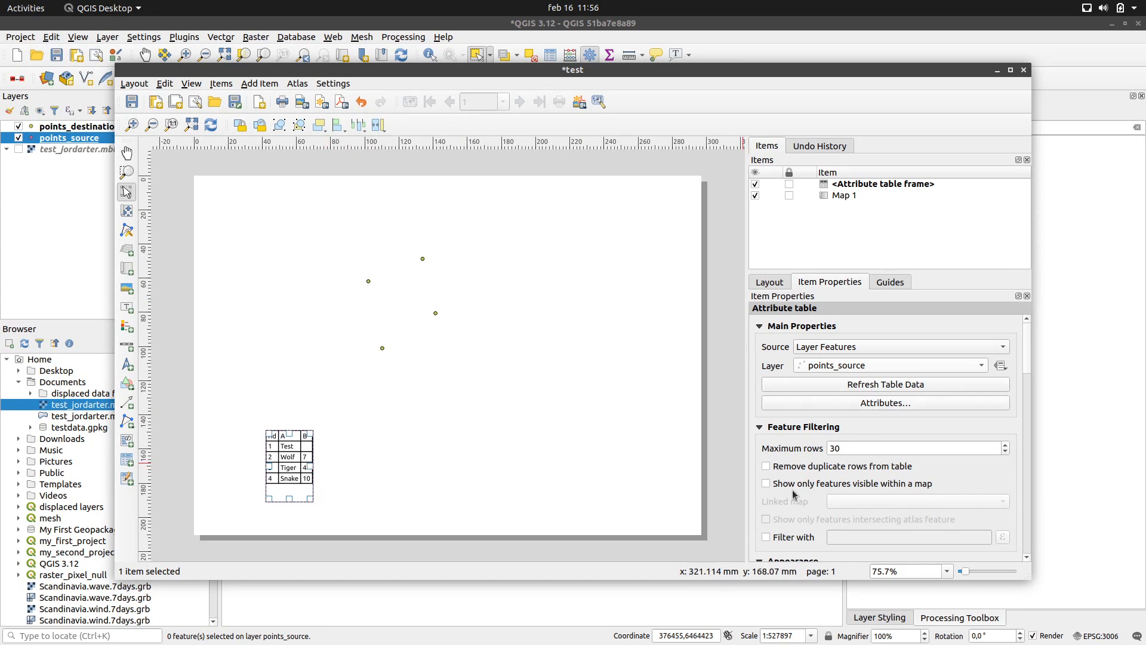
Apply the layer's conditional styling colors to the layout's attribute table and deselect the table.
{"action": "scroll", "coordinate": [884, 388], "scroll_direction": "down", "scroll_amount": 6}
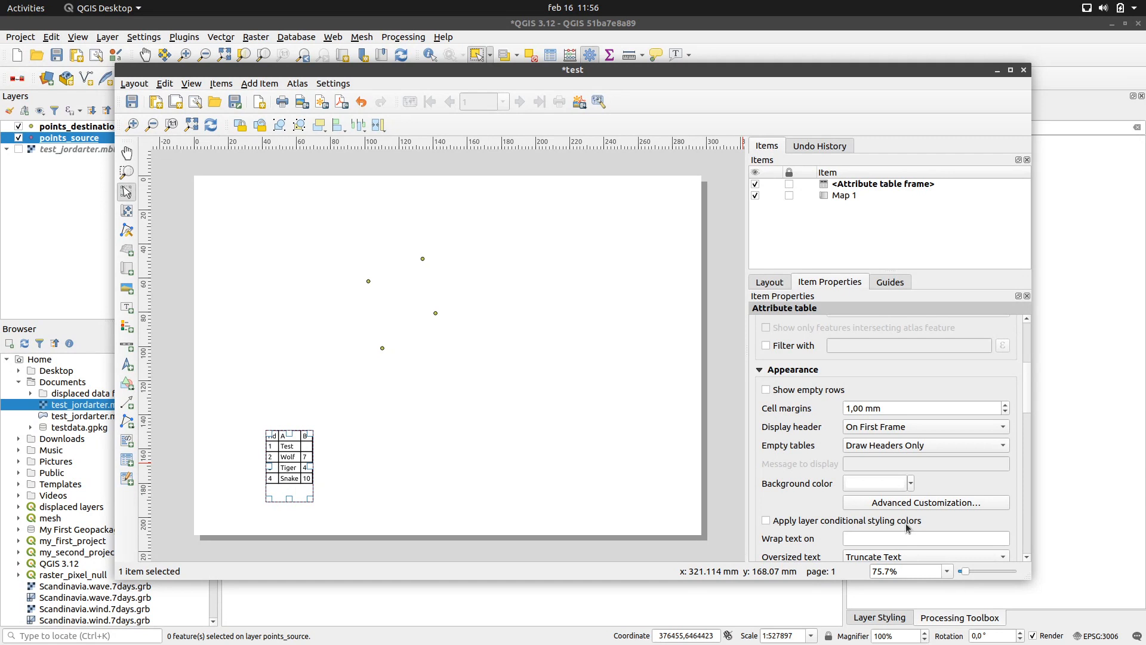
{"action": "left_click", "coordinate": [766, 521]}
{"action": "left_click", "coordinate": [365, 482]}
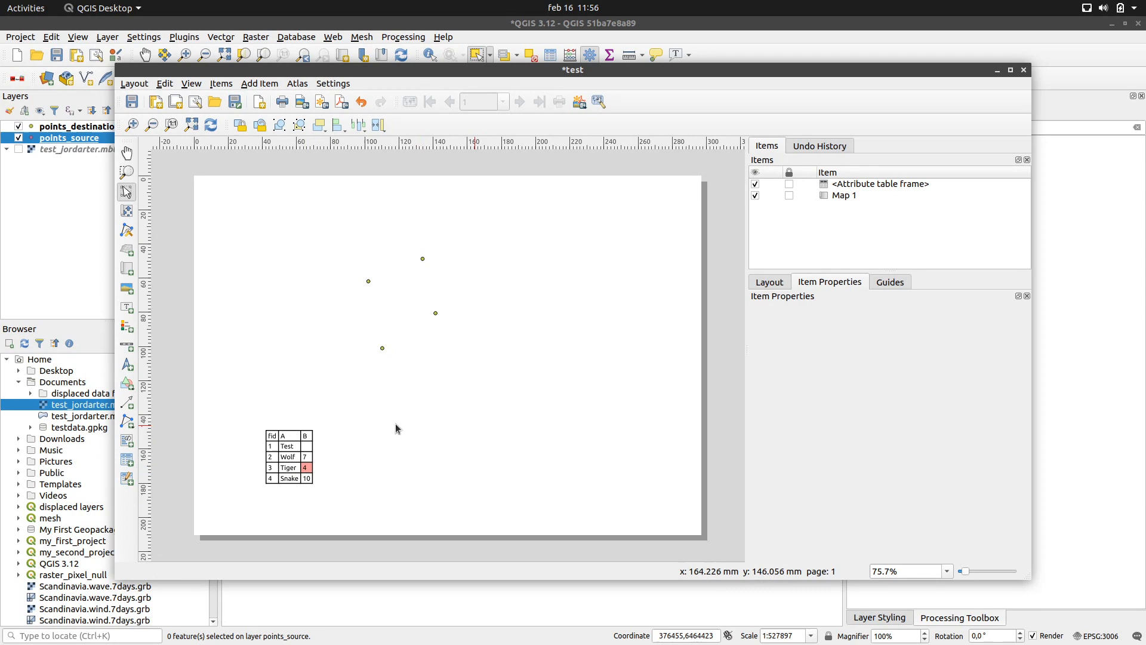
Add a manual table about 40 mm high beside the attribute table and open its contents for editing.
{"action": "left_click", "coordinate": [128, 480]}
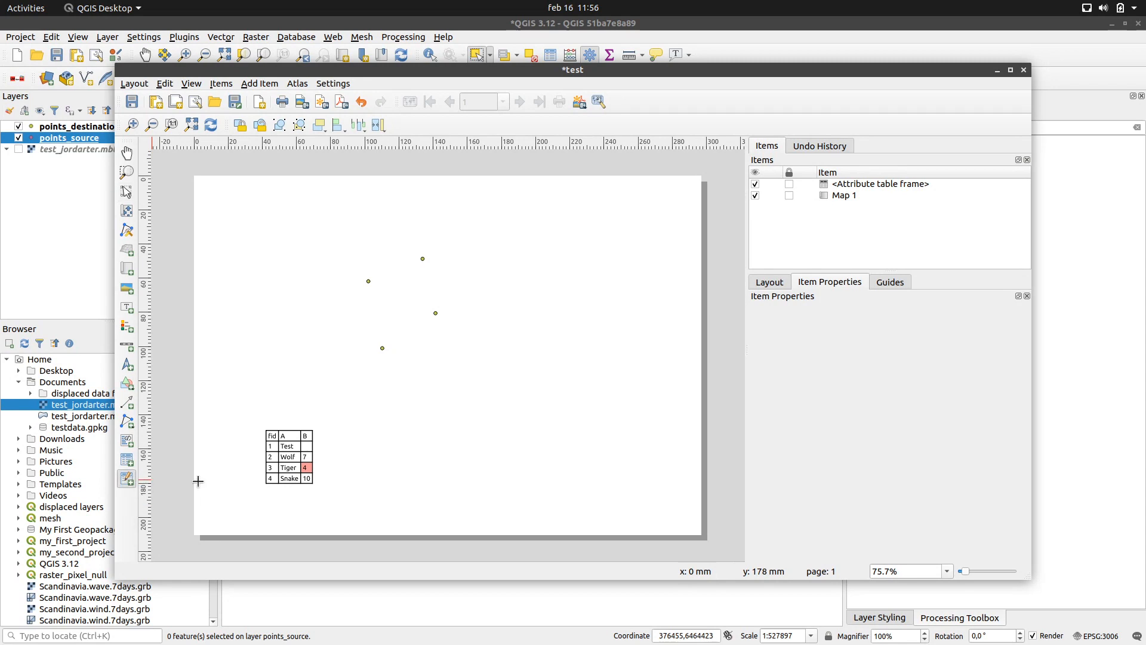
{"action": "left_click_drag", "start_coordinate": [354, 430], "coordinate": [527, 500]}
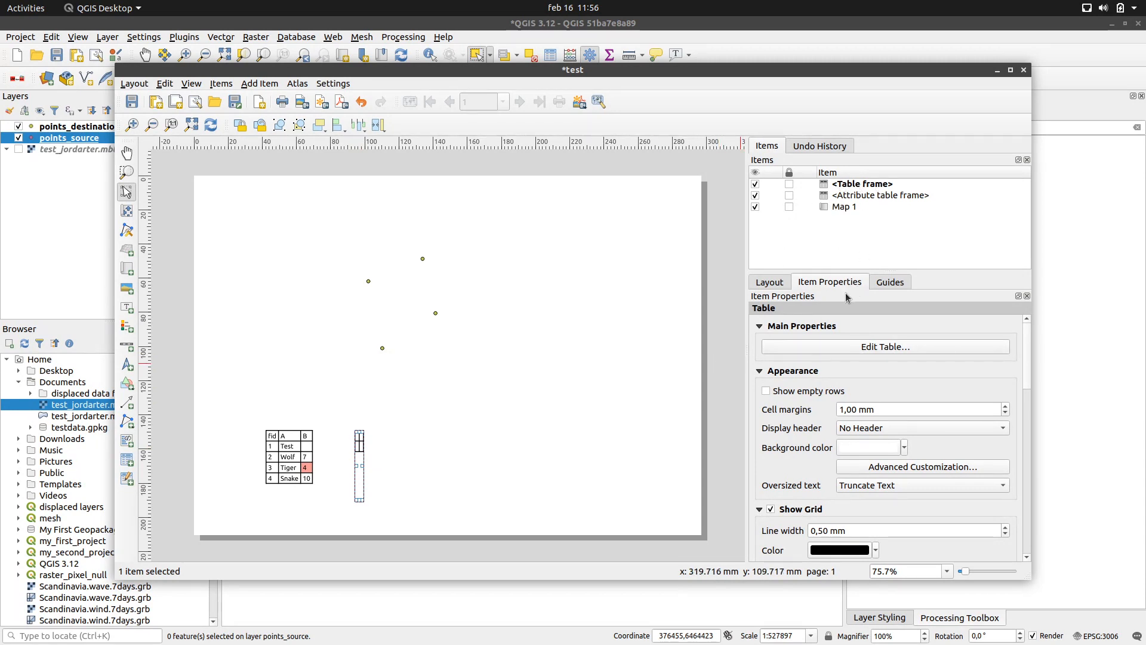
{"action": "left_click_drag", "start_coordinate": [1028, 383], "coordinate": [1038, 349]}
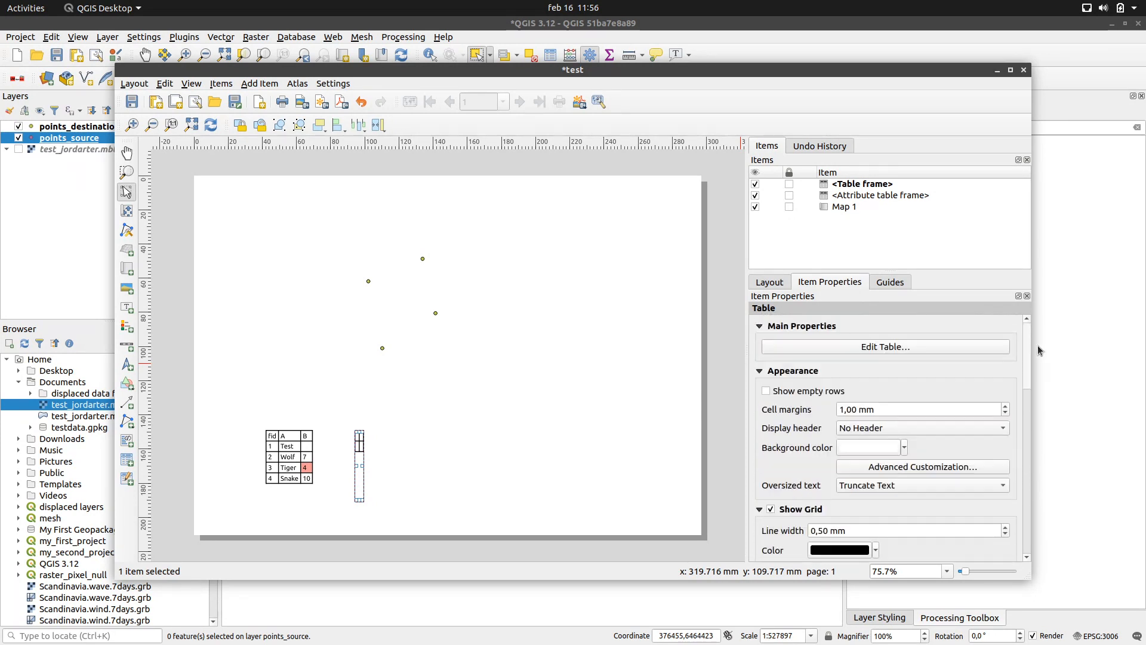
{"action": "left_click", "coordinate": [884, 348]}
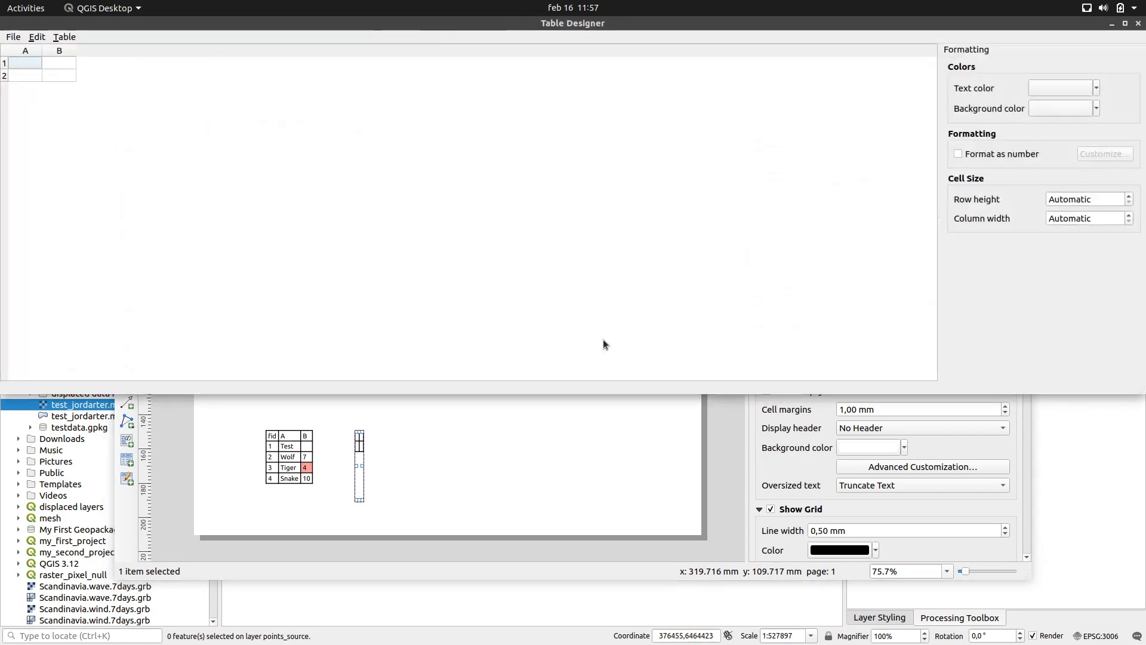
Fill the table's first row with Name and Type, and the second with a sample first name and Skilled.
{"action": "left_click", "coordinate": [24, 64]}
{"action": "type", "text": "Name"}
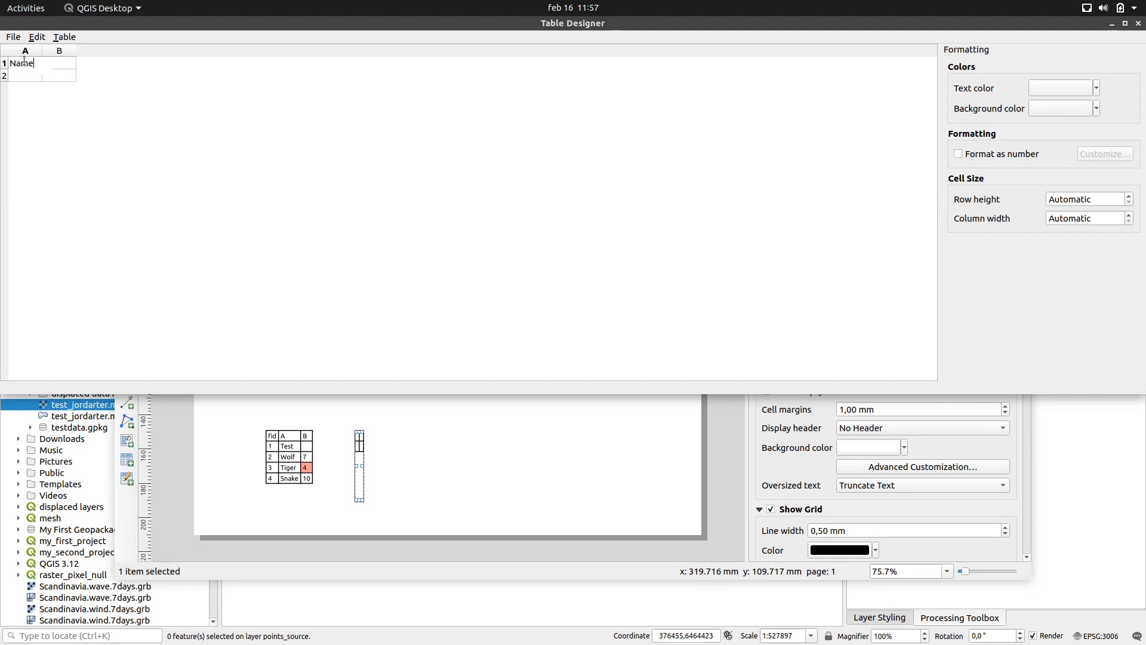
{"action": "key", "text": "Tab"}
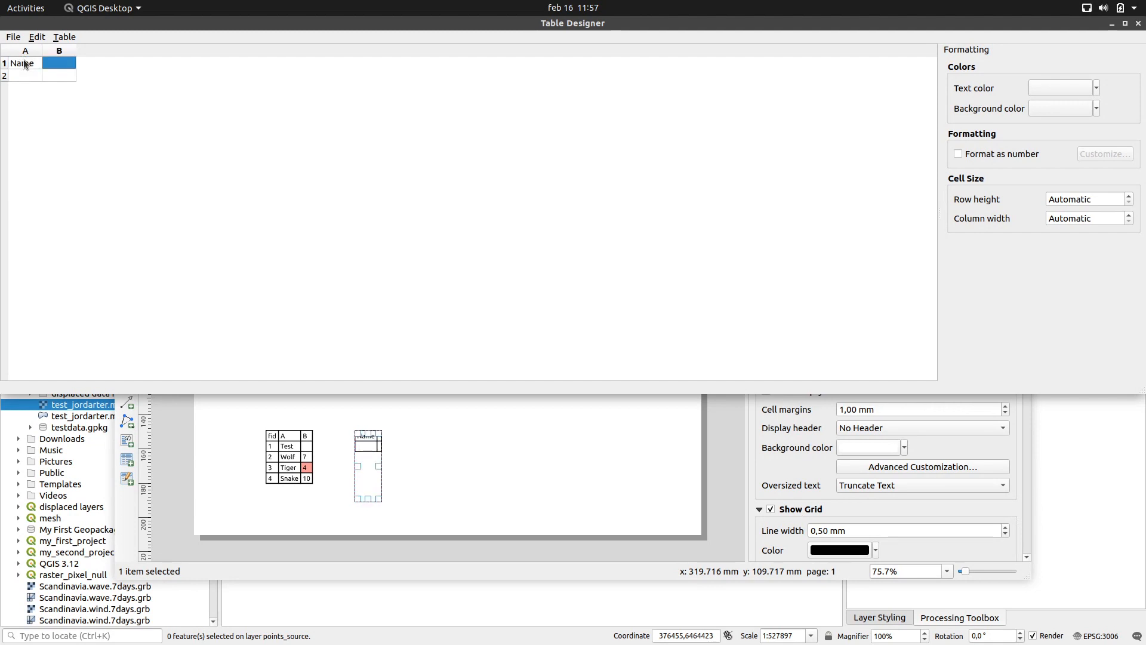
{"action": "type", "text": "Type"}
{"action": "key", "text": "Return"}
{"action": "key", "text": "Left"}
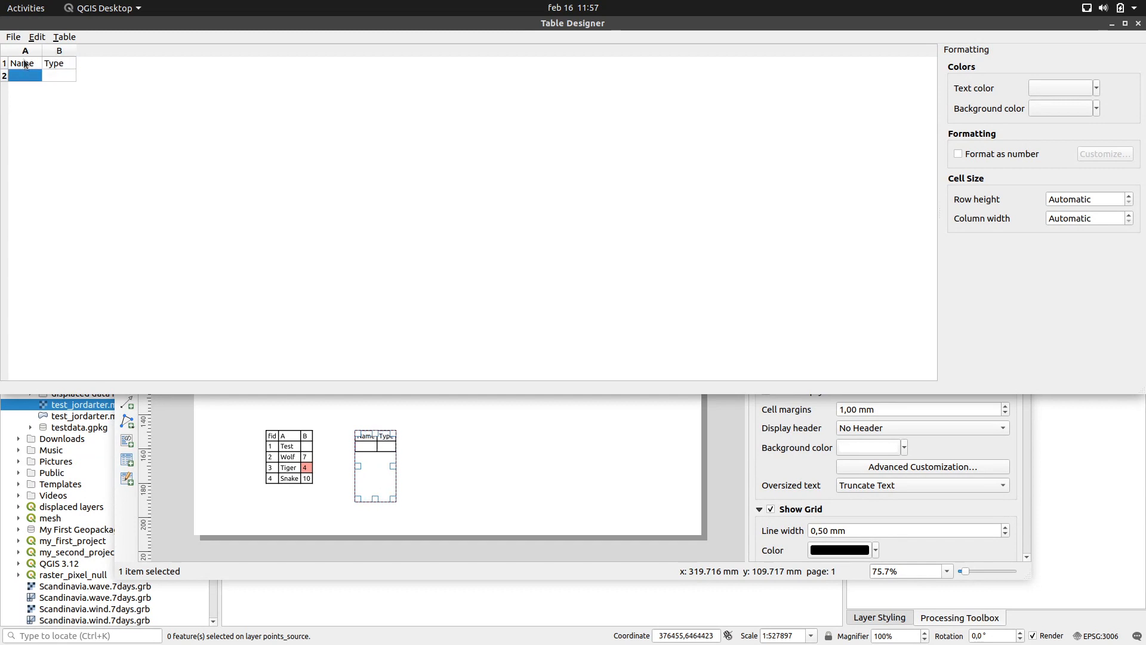
{"action": "type", "text": "Henry"}
{"action": "key", "text": "Tab"}
{"action": "type", "text": "S"}
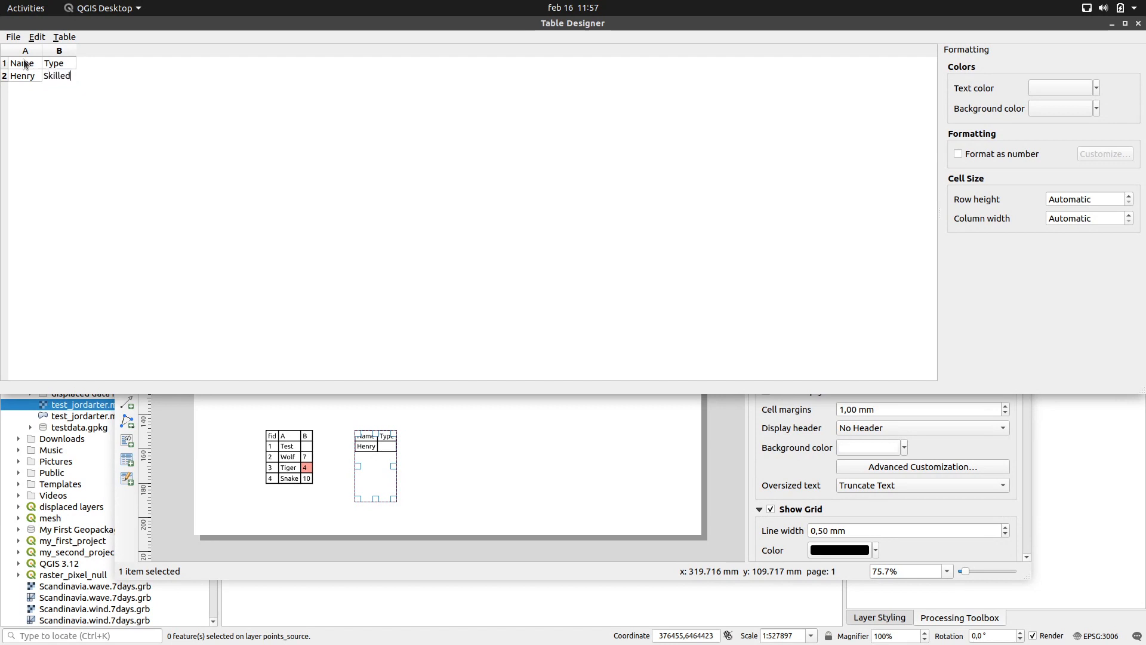
{"action": "left_click", "coordinate": [25, 64]}
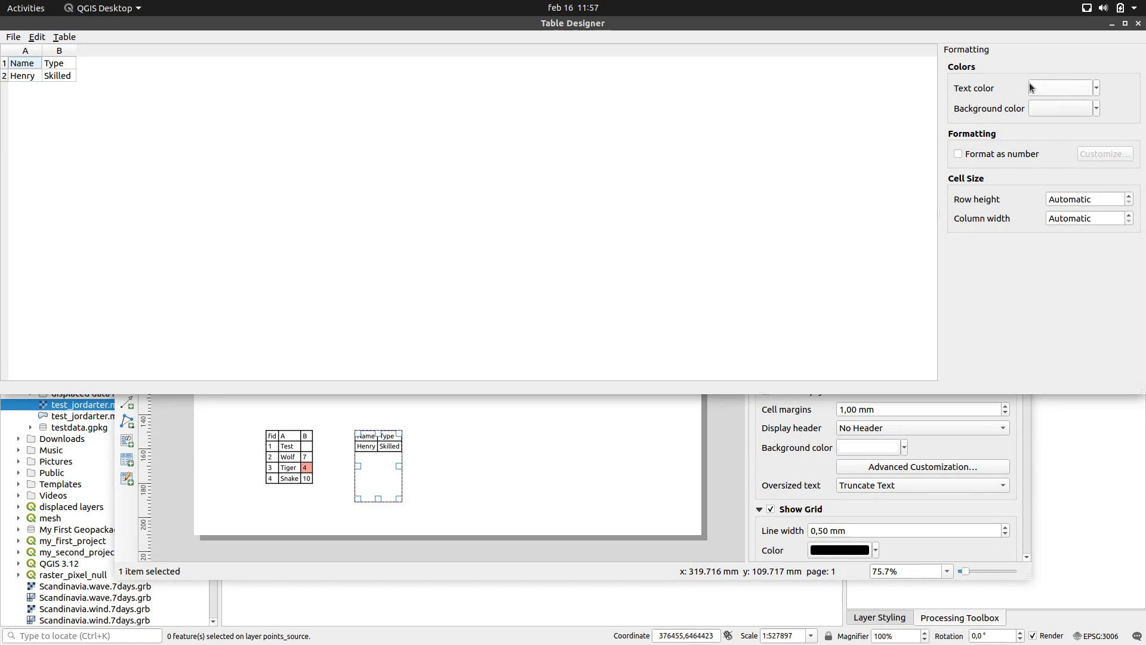
Give the Skilled cell a light red background, close the table designer and deselect the table in the layout.
{"action": "left_click", "coordinate": [52, 78]}
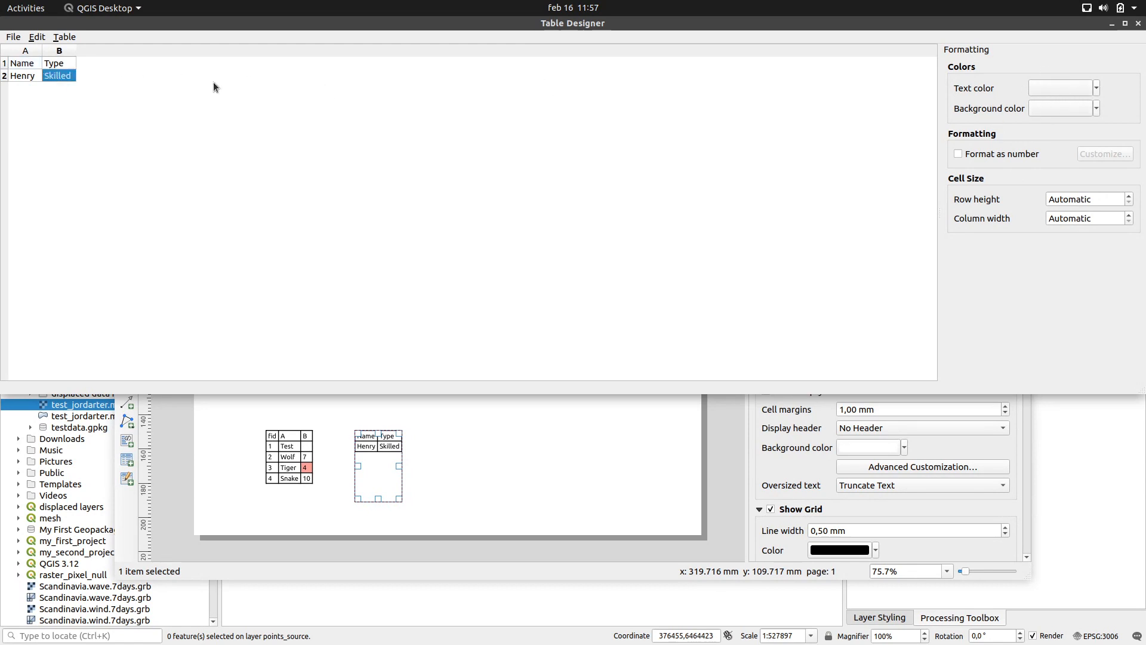
{"action": "left_click", "coordinate": [1097, 110]}
{"action": "left_click", "coordinate": [1069, 231]}
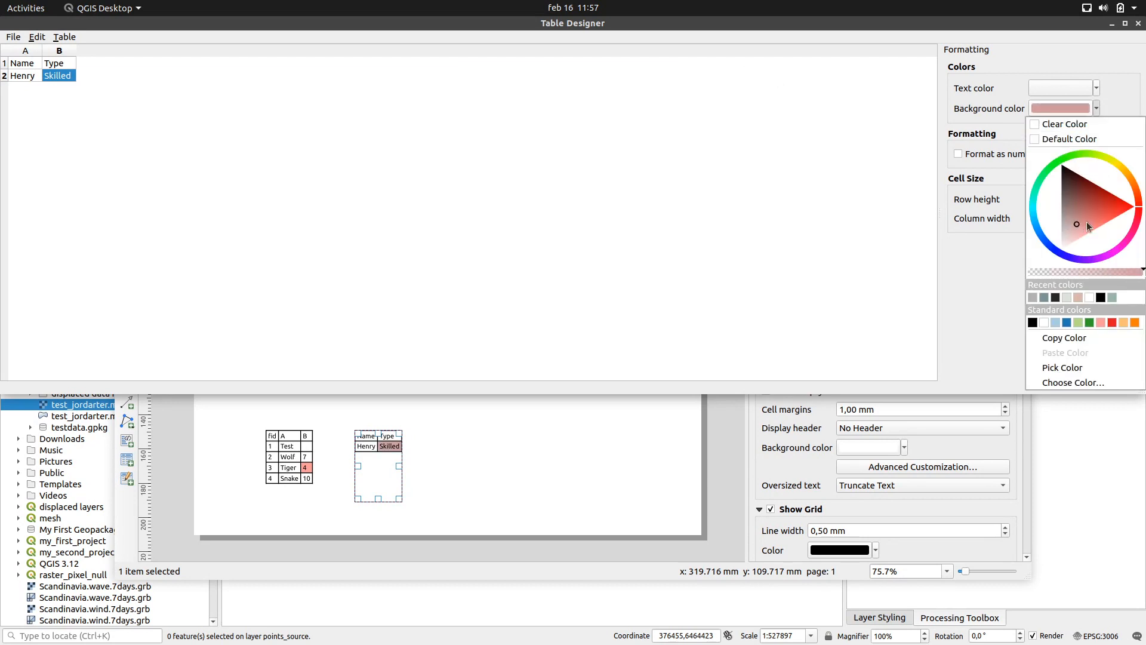
{"action": "left_click", "coordinate": [986, 278]}
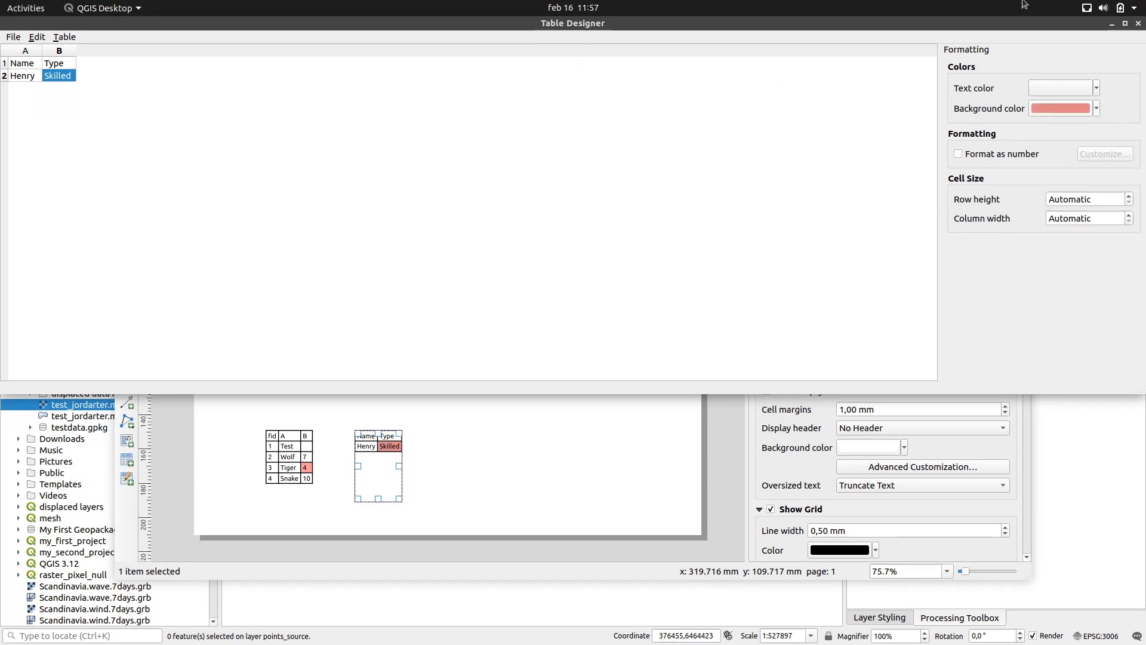
{"action": "left_click", "coordinate": [1138, 24]}
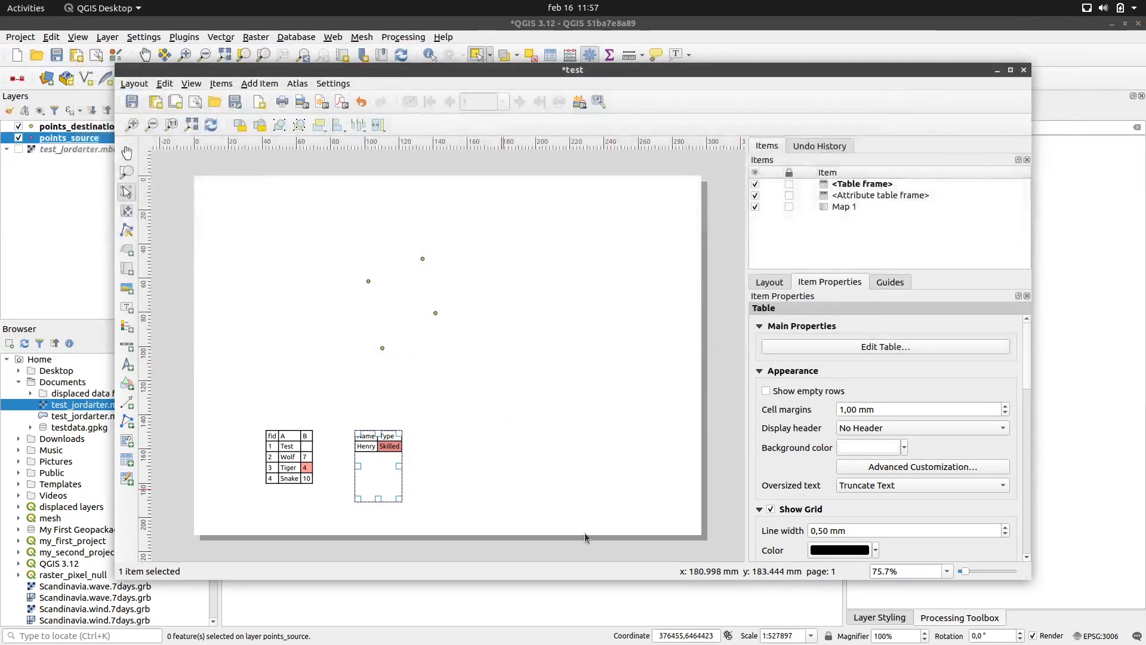
{"action": "left_click", "coordinate": [505, 499]}
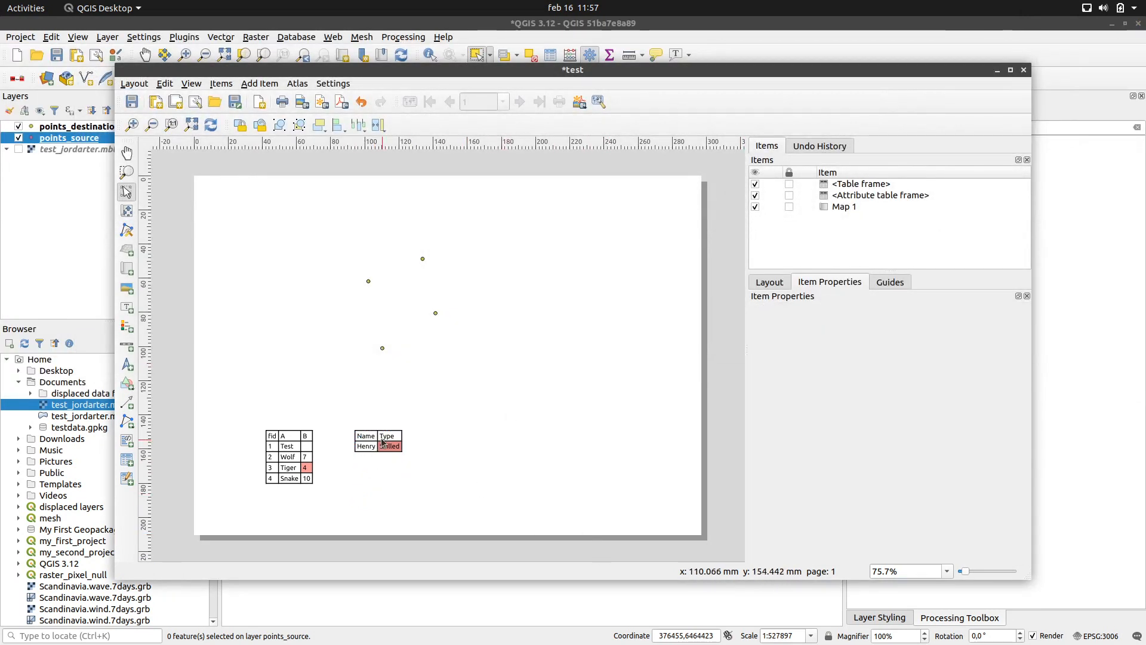
{"action": "left_click", "coordinate": [378, 443]}
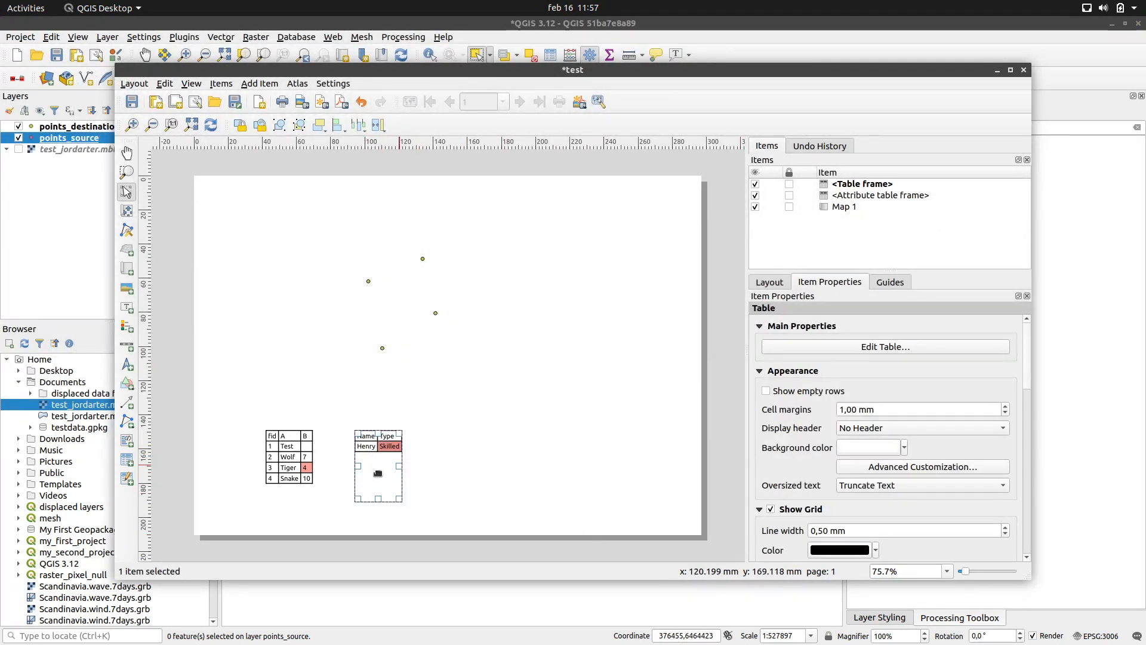
{"action": "left_click", "coordinate": [441, 491]}
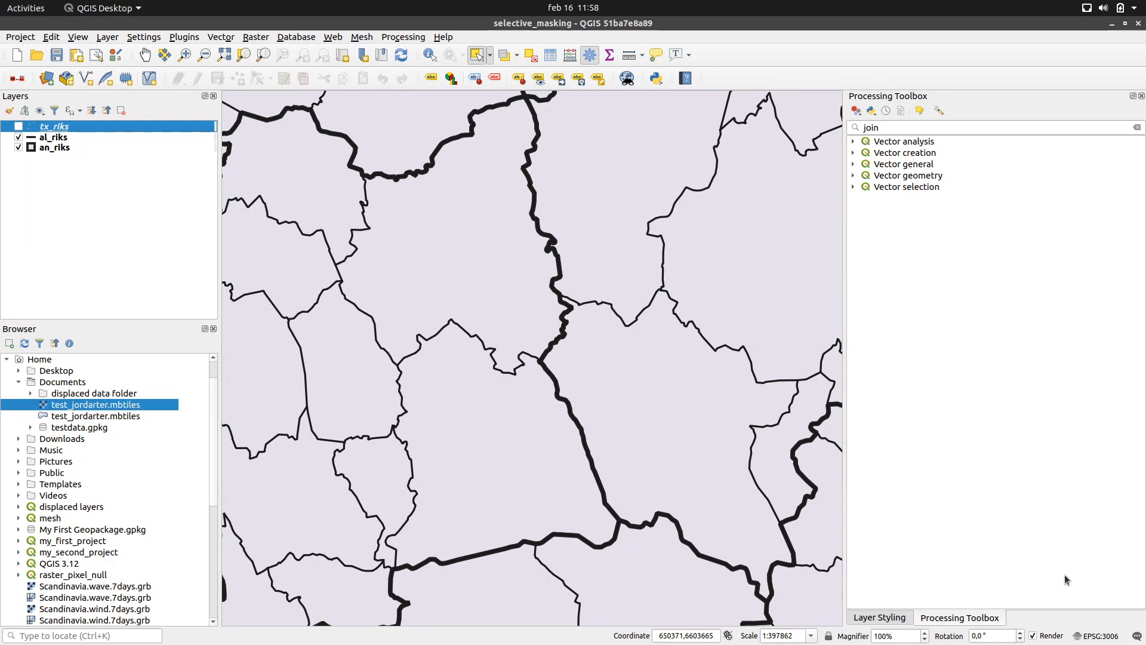
Add another simple fill symbol layer to the an_riks layer's symbol.
{"action": "left_click", "coordinate": [51, 149]}
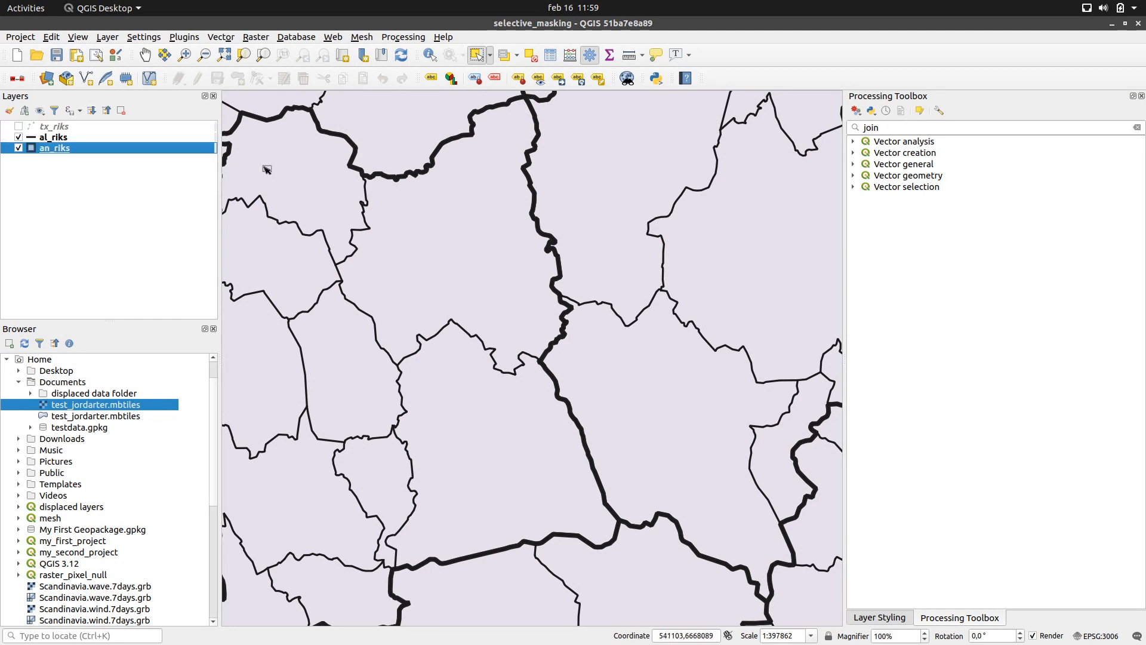
{"action": "left_click", "coordinate": [905, 618]}
{"action": "left_click", "coordinate": [1116, 150]}
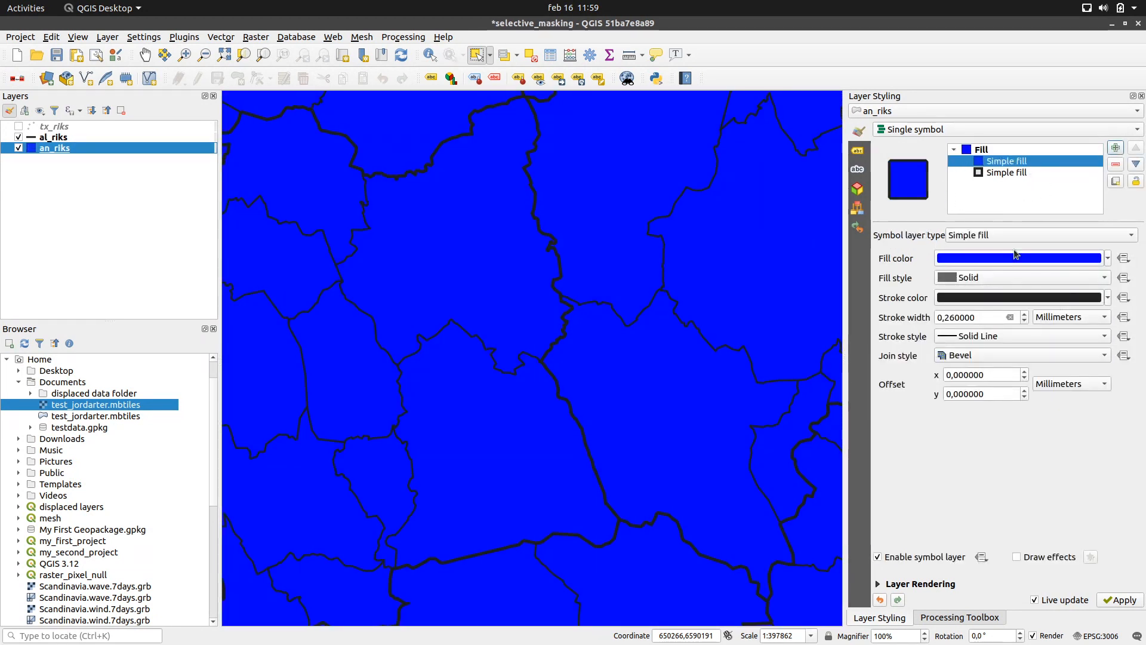
Open the expression builder for the new fill's color, search the functions for "spli" and clear the search.
{"action": "left_click", "coordinate": [1125, 260]}
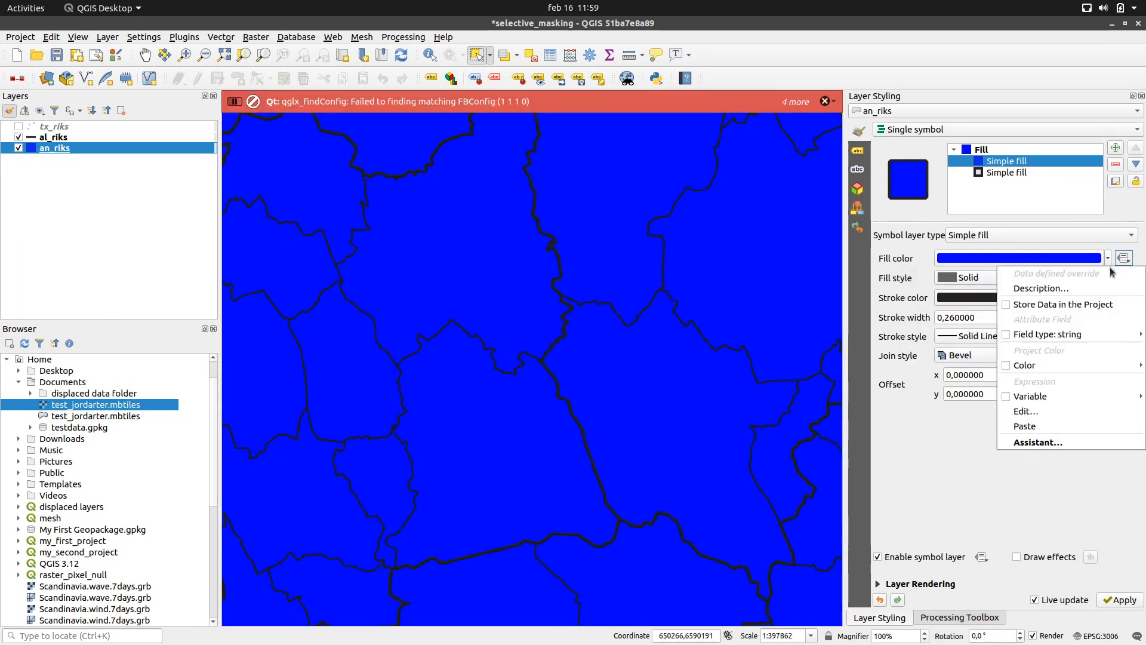
{"action": "left_click", "coordinate": [1045, 412]}
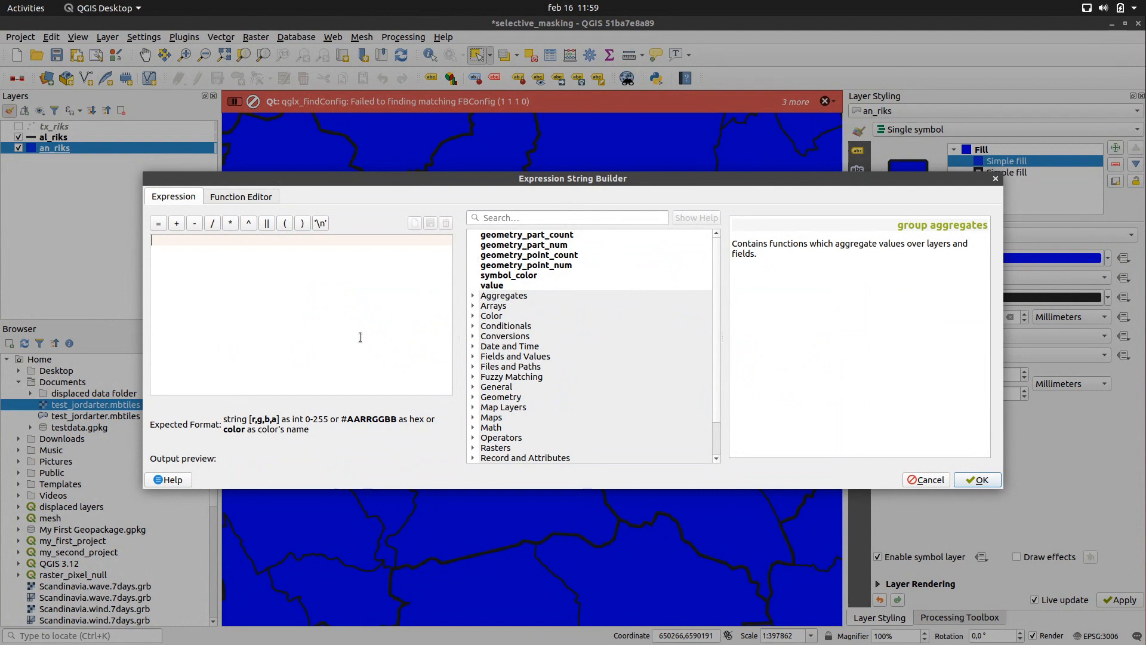
{"action": "left_click", "coordinate": [522, 219]}
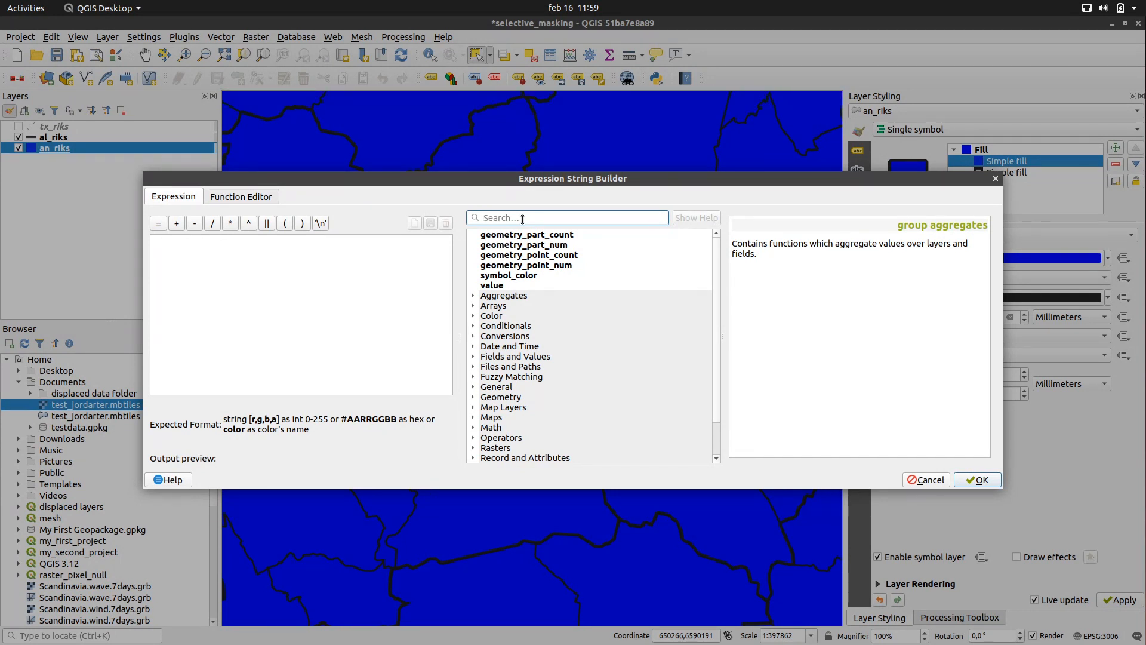
{"action": "type", "text": "spli"}
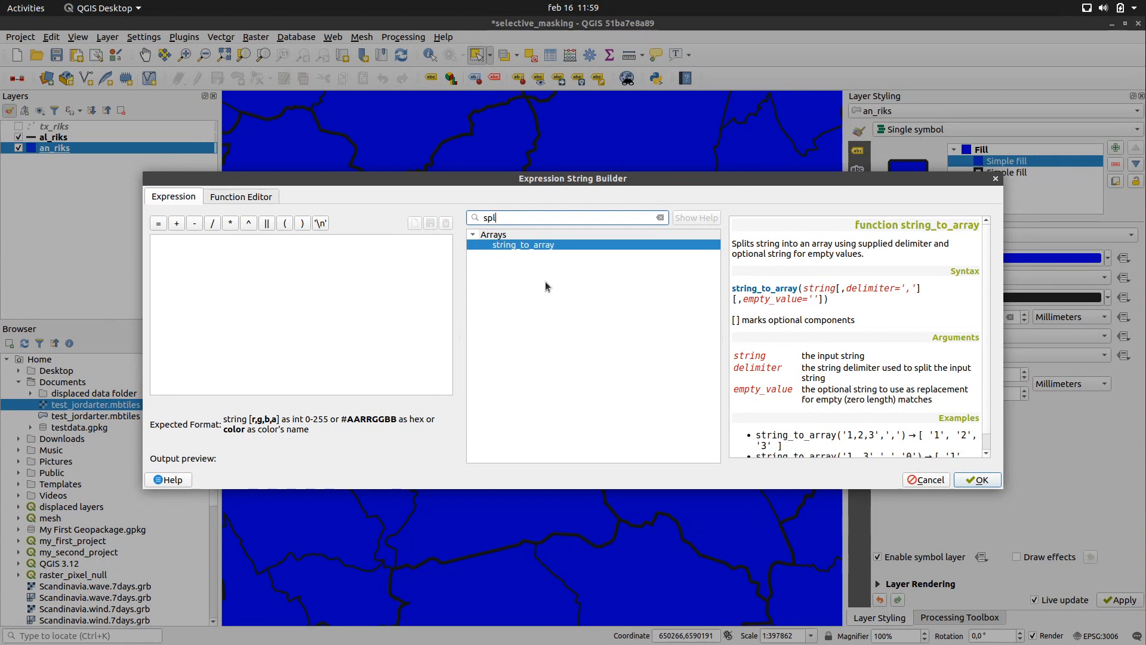
{"action": "key", "text": "BackSpace"}
{"action": "key", "text": "BackSpace"}
{"action": "key", "text": "BackSpace"}
{"action": "key", "text": "BackSpace"}
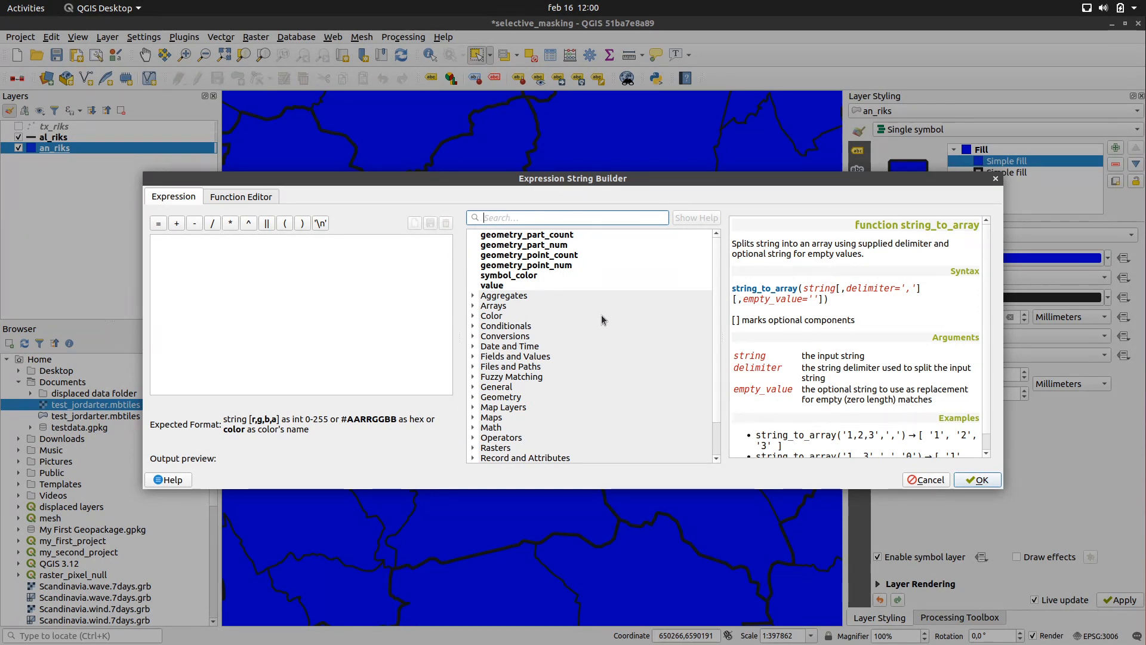
Insert the recent expression '/usr/share/qgis/svg/symbol/landuse_coniferous.svg' and store it as a user expression under the suggested label.
{"action": "scroll", "coordinate": [691, 342], "scroll_direction": "down", "scroll_amount": 2}
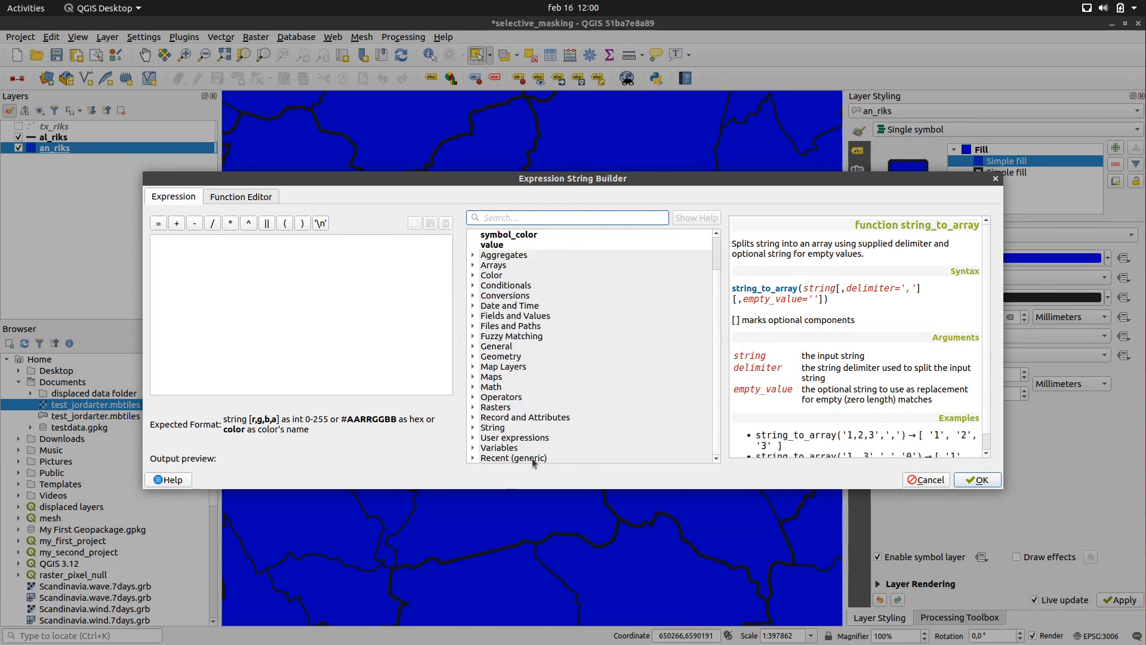
{"action": "left_click", "coordinate": [473, 458]}
{"action": "scroll", "coordinate": [545, 412], "scroll_direction": "down", "scroll_amount": 1}
{"action": "scroll", "coordinate": [550, 404], "scroll_direction": "down", "scroll_amount": 2}
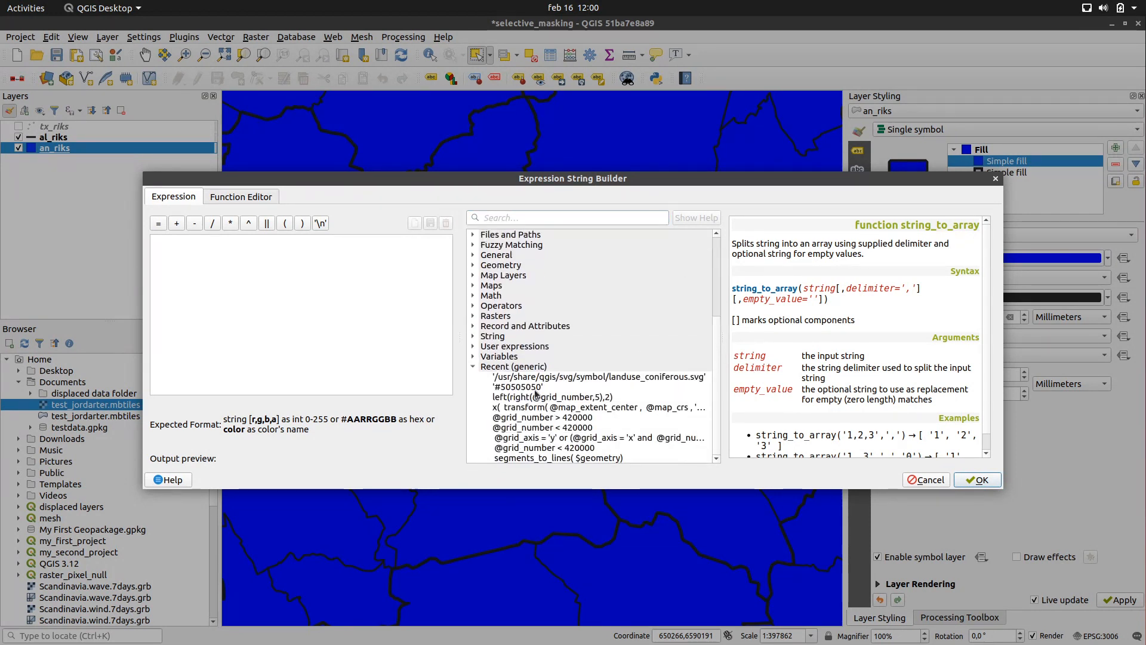
{"action": "double_click", "coordinate": [535, 377]}
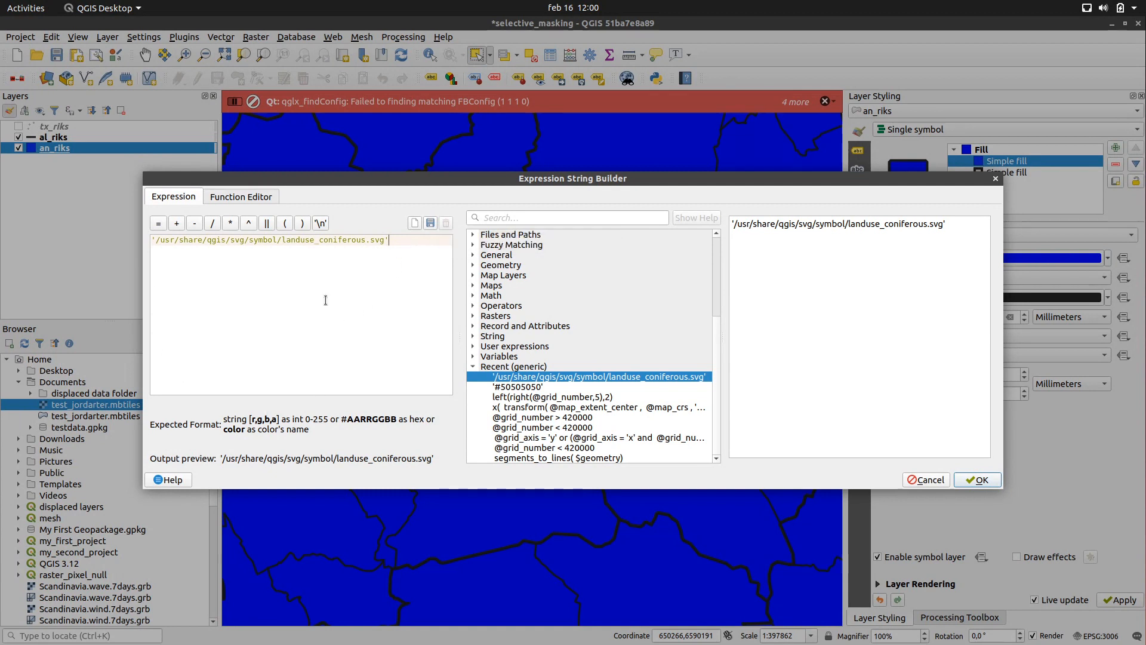
{"action": "left_click", "coordinate": [429, 223]}
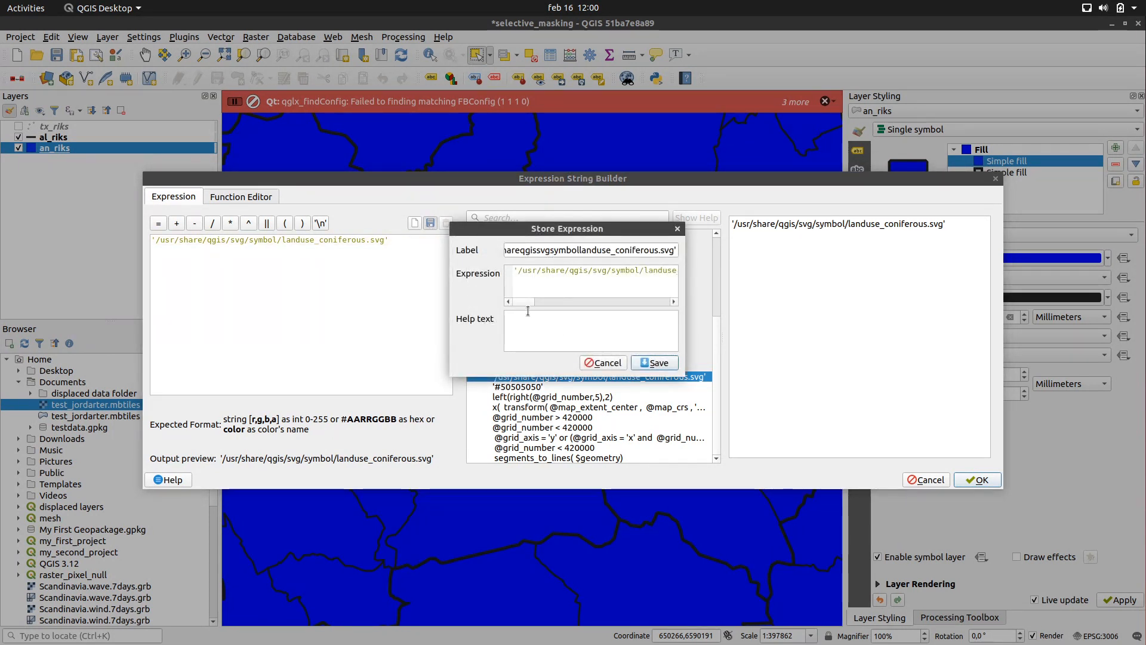
{"action": "left_click", "coordinate": [658, 363]}
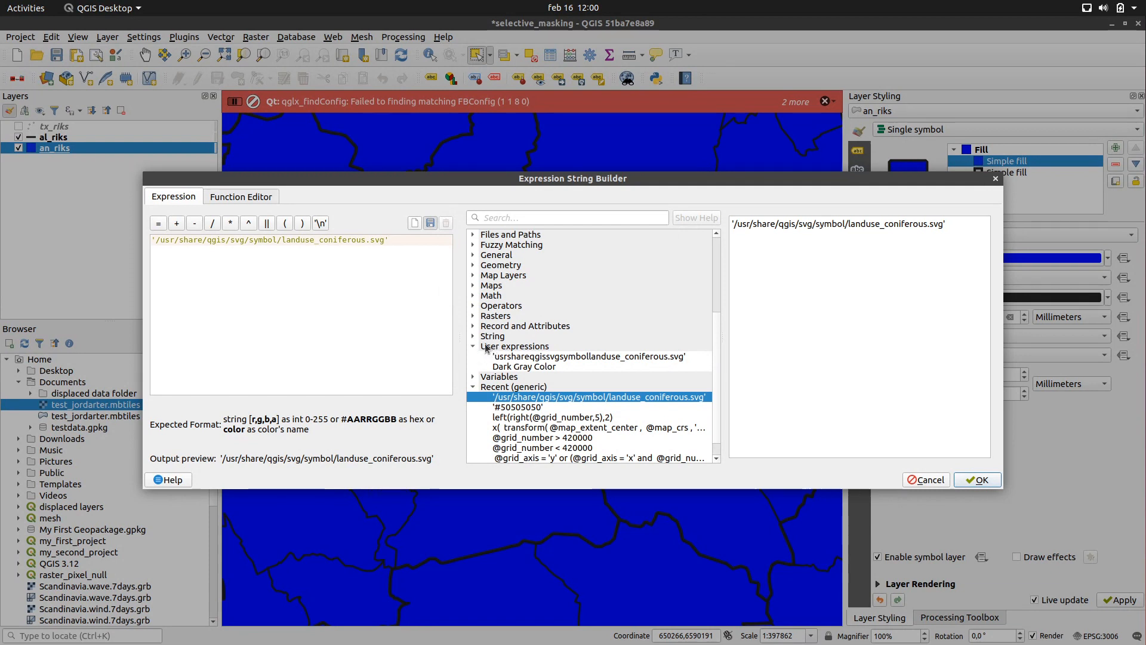
Try replacing the SVG path expression with the stored Dark Gray Color user expression, and cancel the expression builder.
{"action": "left_click", "coordinate": [521, 358]}
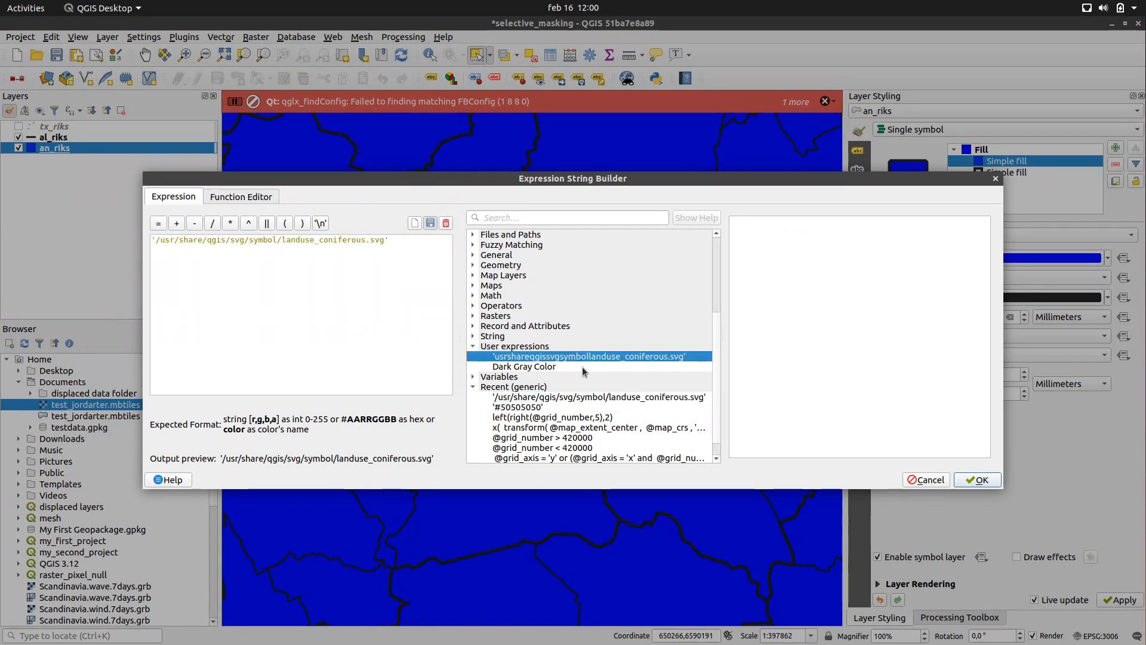
{"action": "left_click", "coordinate": [531, 367]}
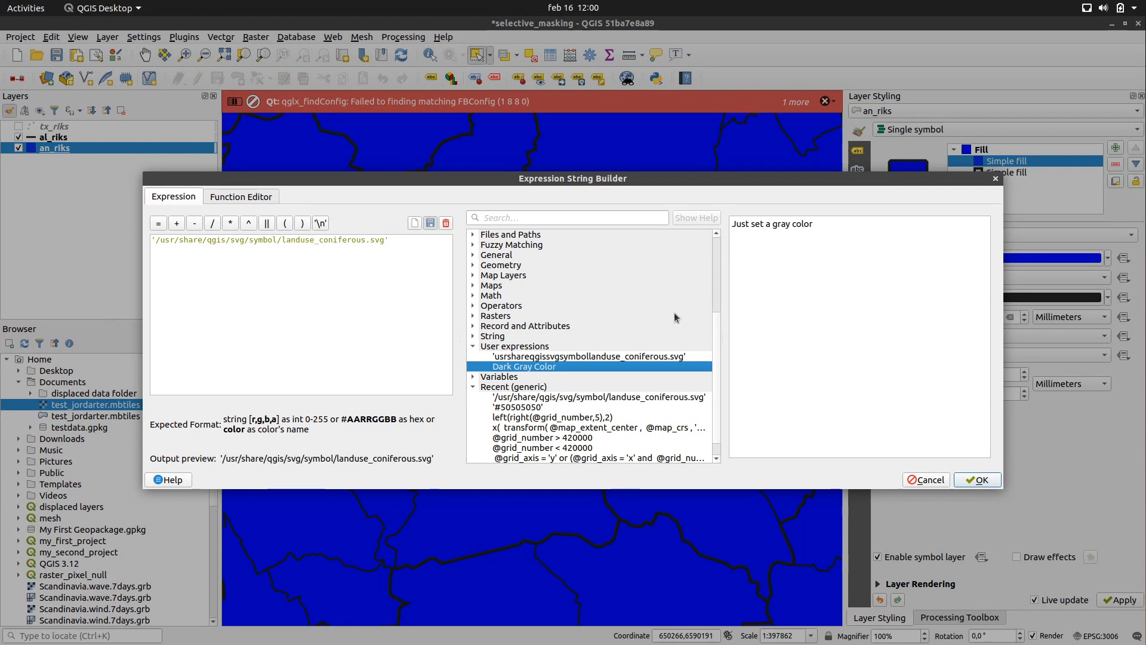
{"action": "double_click", "coordinate": [514, 367]}
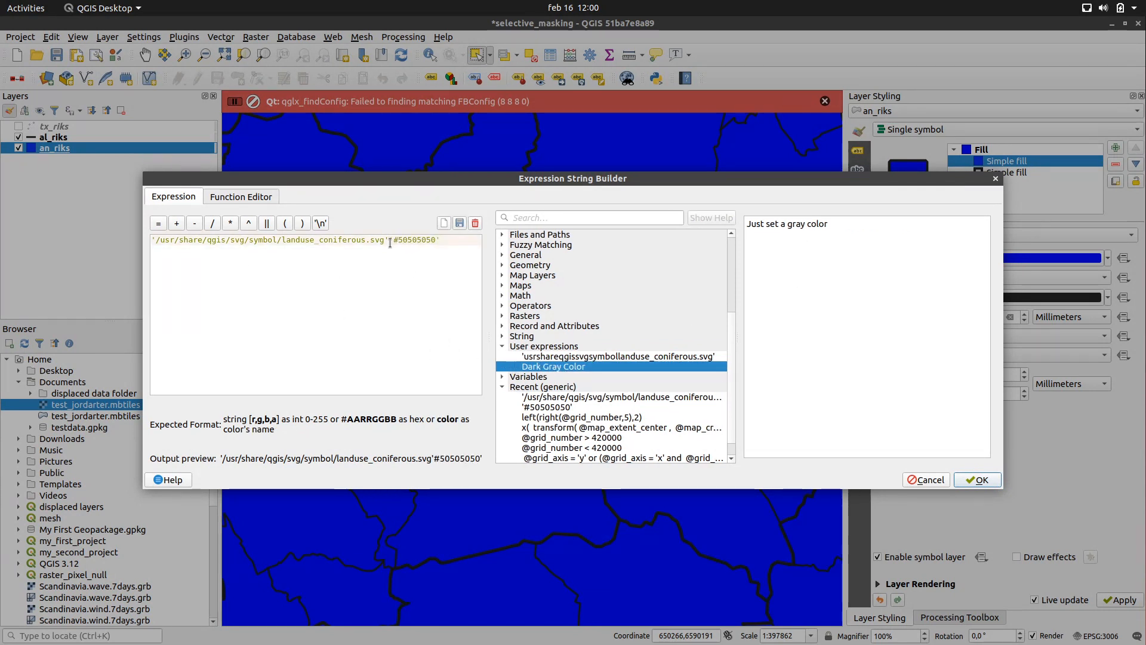
{"action": "left_click_drag", "start_coordinate": [390, 243], "coordinate": [84, 239]}
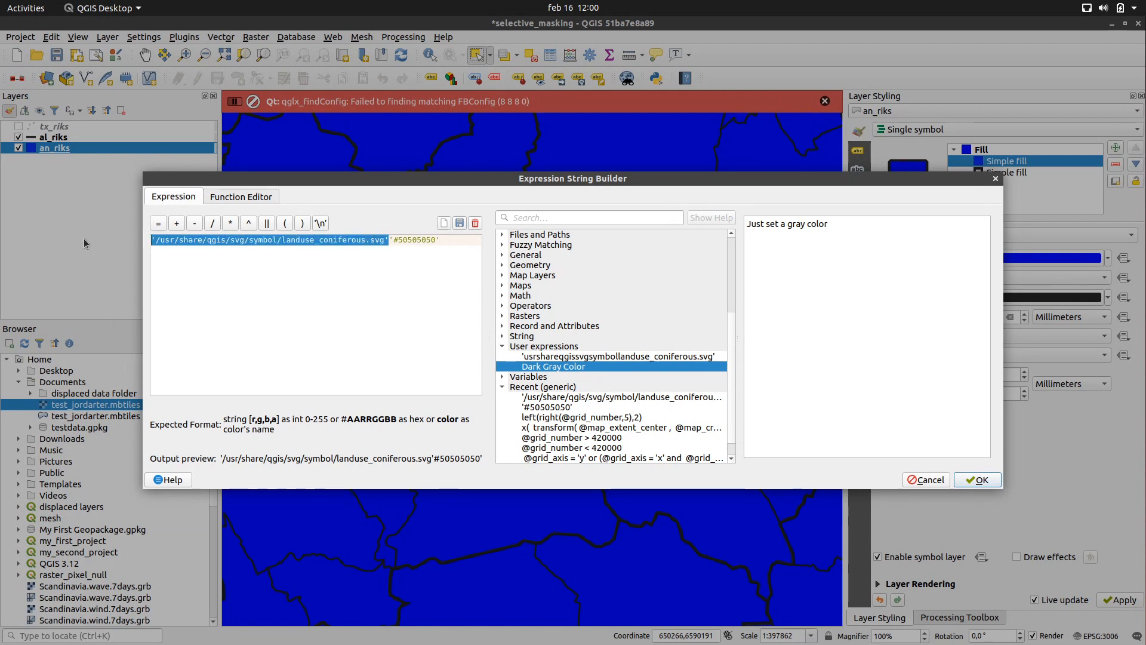
{"action": "key", "text": "BackSpace"}
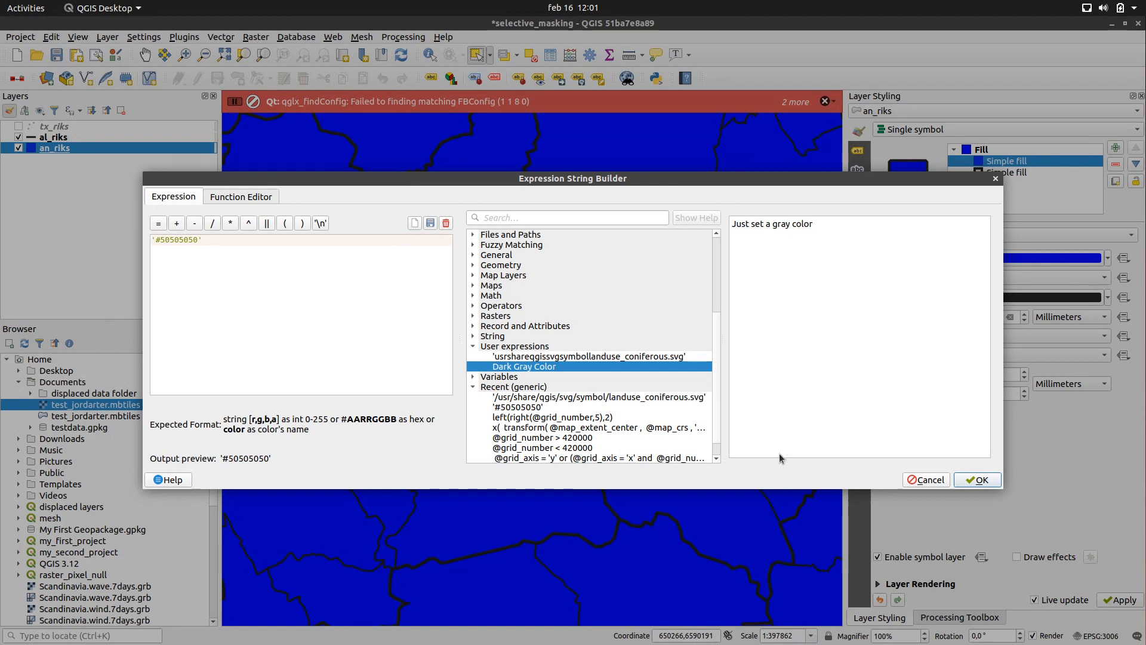
{"action": "left_click", "coordinate": [934, 483]}
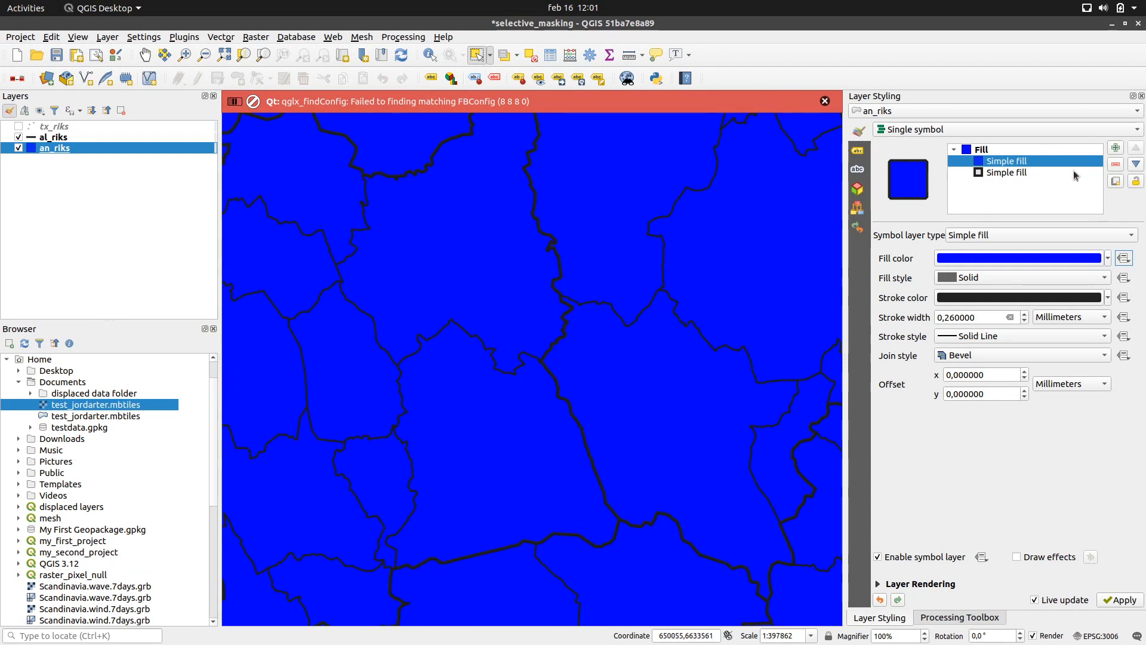
Try Point pattern fill as the type of an_riks' upper symbol layer, and switch it to Random marker fill.
{"action": "left_click", "coordinate": [1037, 236]}
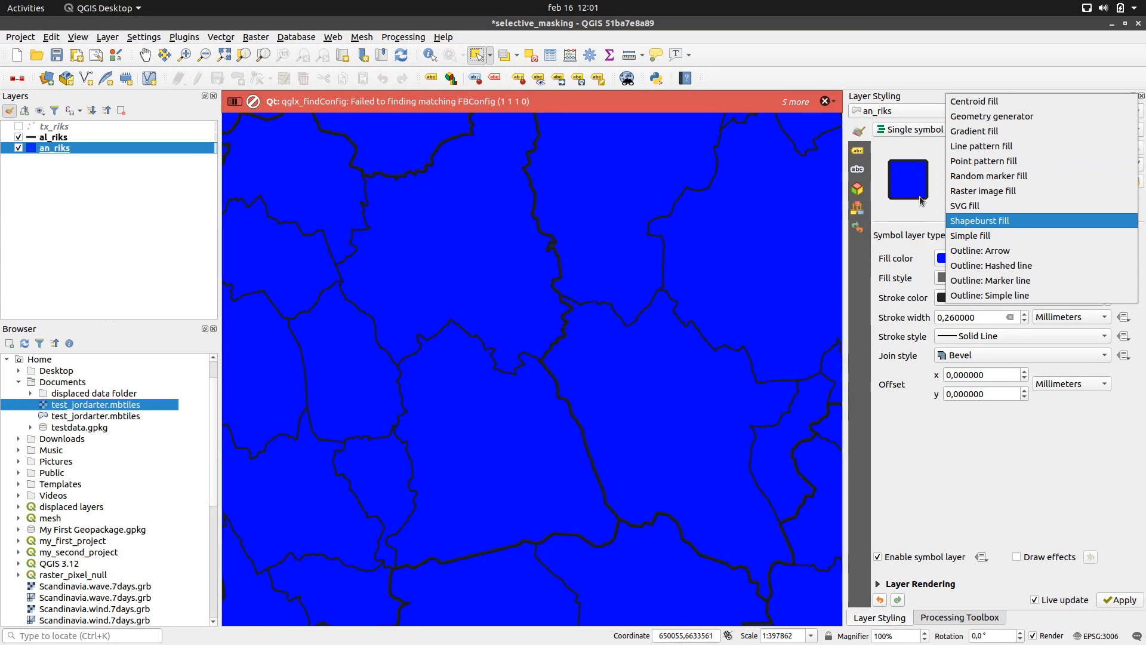
{"action": "key", "text": "Up"}
{"action": "key", "text": "Up"}
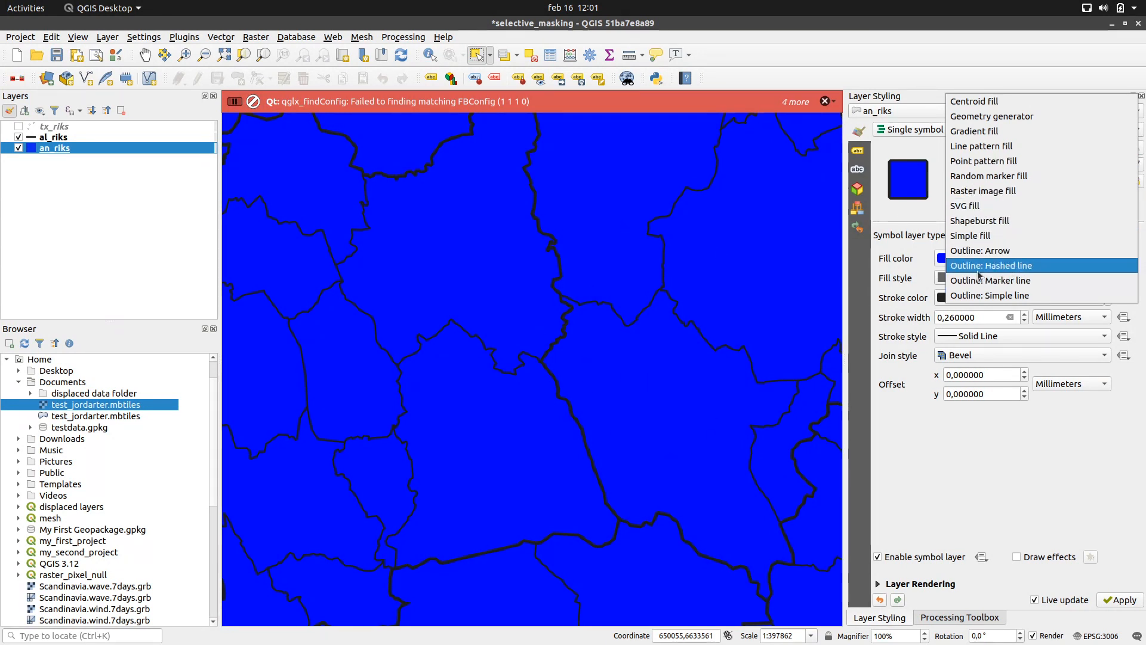
{"action": "left_click", "coordinate": [991, 162]}
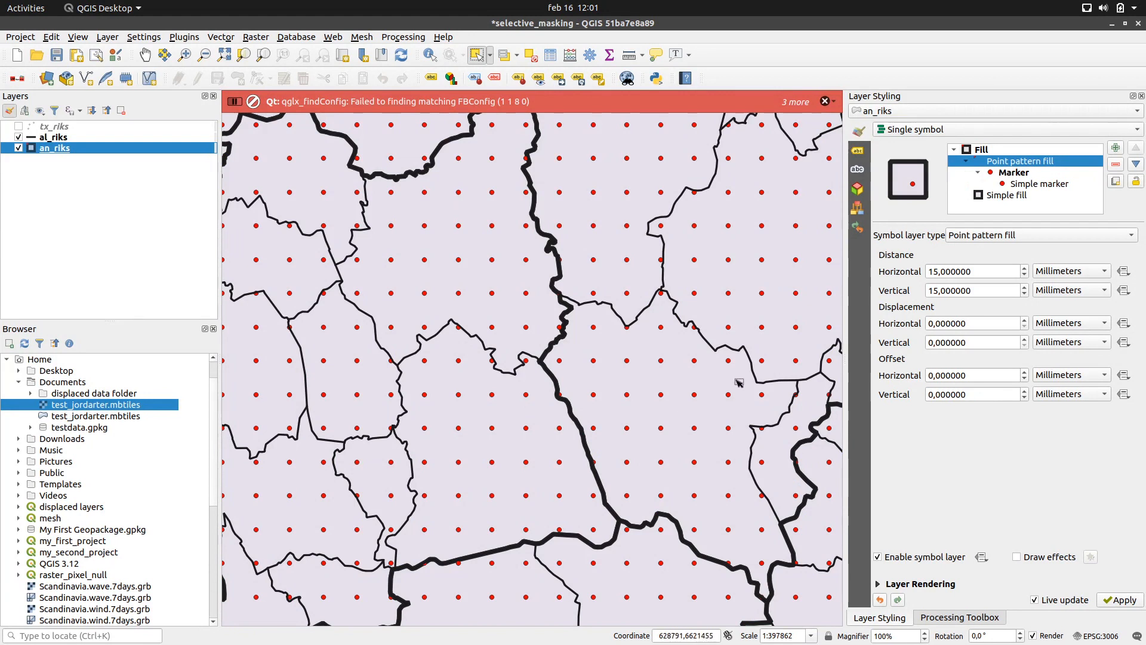
{"action": "left_click", "coordinate": [1004, 235]}
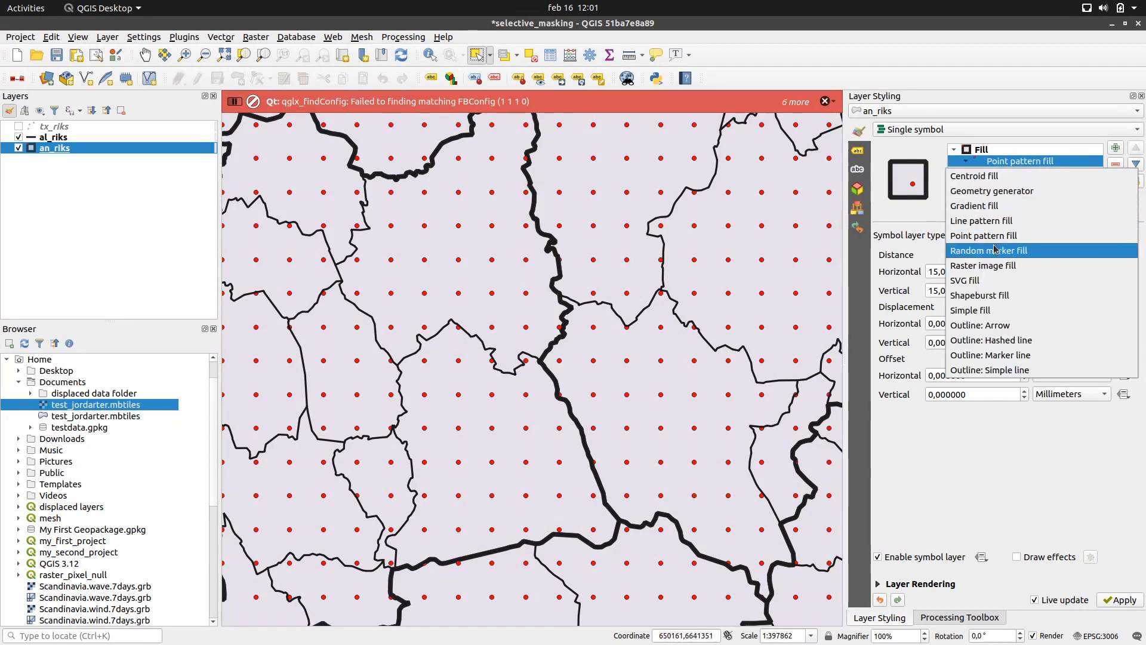
{"action": "left_click", "coordinate": [987, 253]}
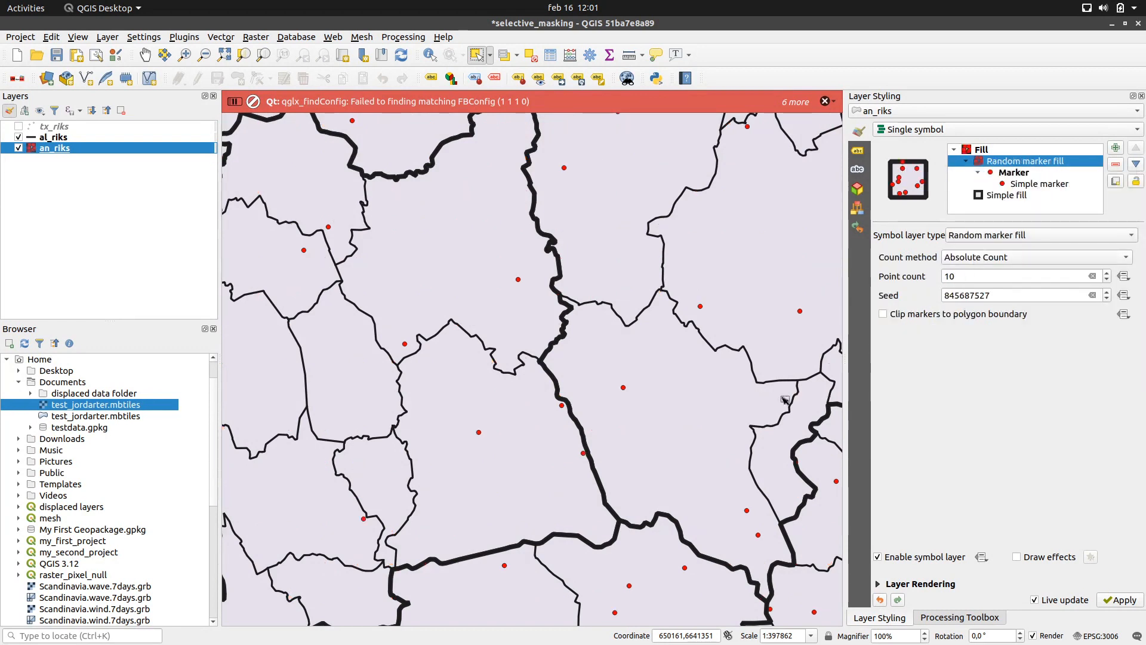
Set the random marker fill's count method to Density-based Count with a density area of 1000 mm.
{"action": "left_click", "coordinate": [997, 260]}
{"action": "left_click", "coordinate": [1002, 273]}
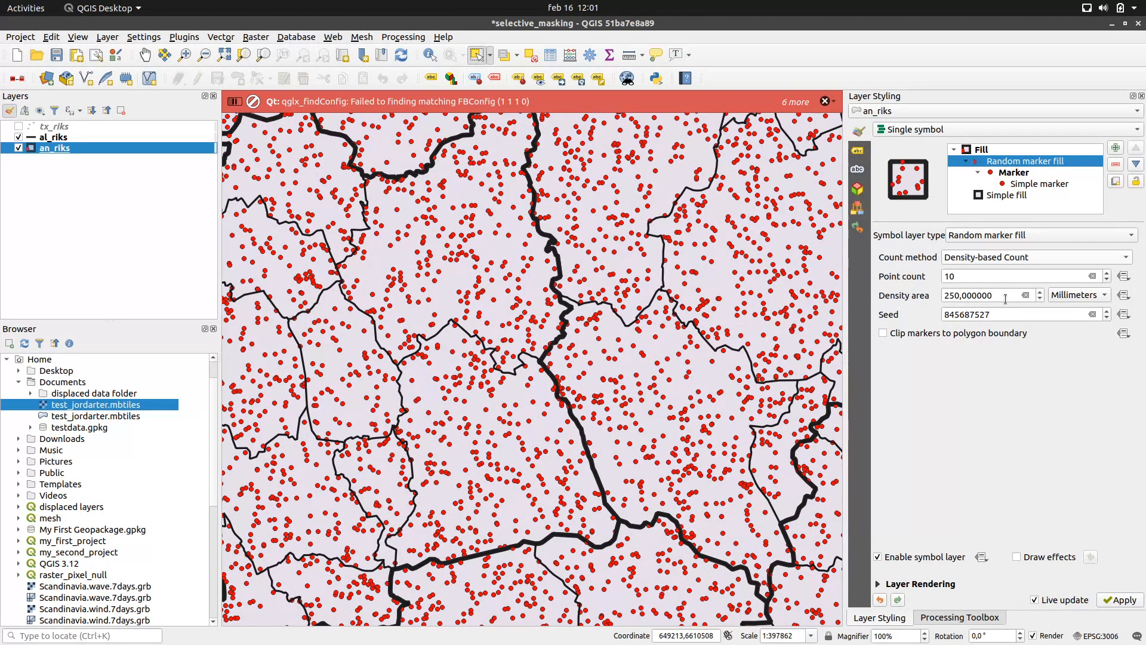
{"action": "left_click_drag", "start_coordinate": [1005, 296], "coordinate": [854, 303]}
{"action": "type", "text": "1000"}
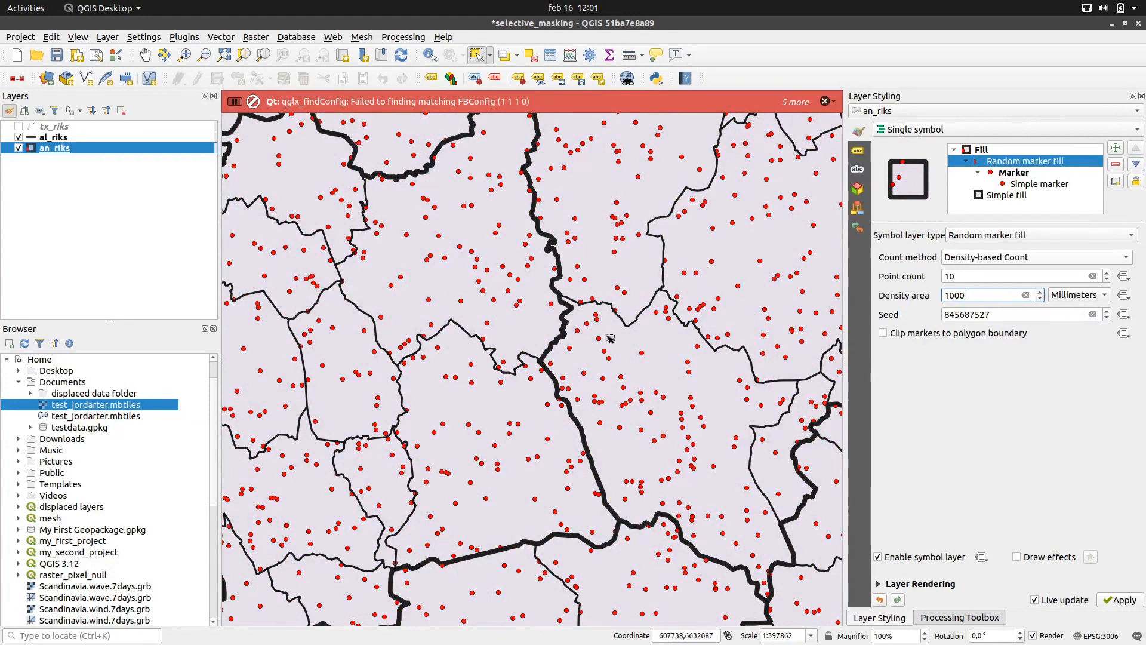
Increase the size of the random fill's simple marker to 6.6 mm.
{"action": "left_click", "coordinate": [1040, 183]}
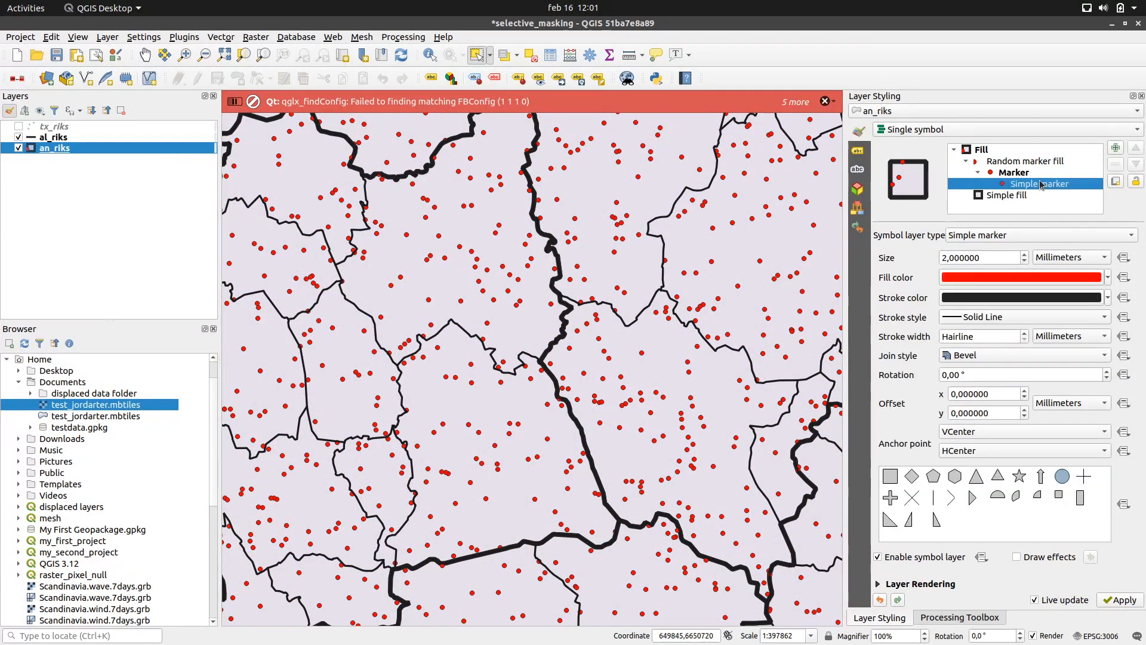
{"action": "double_click", "coordinate": [1004, 256]}
{"action": "scroll", "coordinate": [1004, 257], "scroll_direction": "up", "scroll_amount": 19}
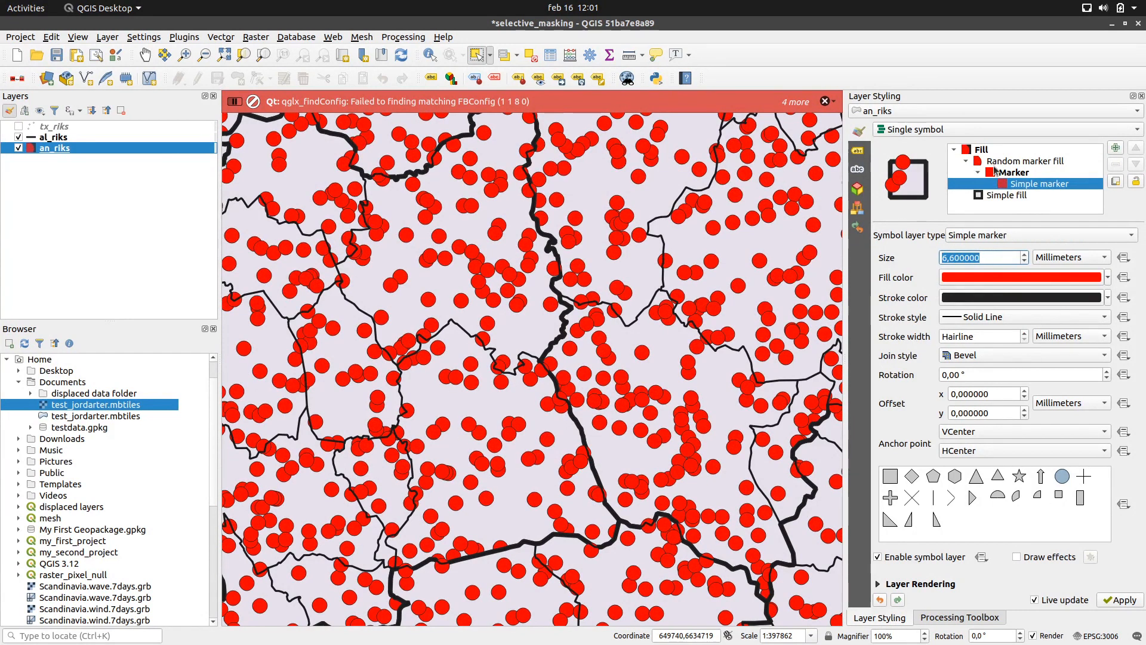
Try clipping the markers to the polygon boundary, and remove the Random marker fill from the an_riks symbol.
{"action": "left_click", "coordinate": [1025, 160]}
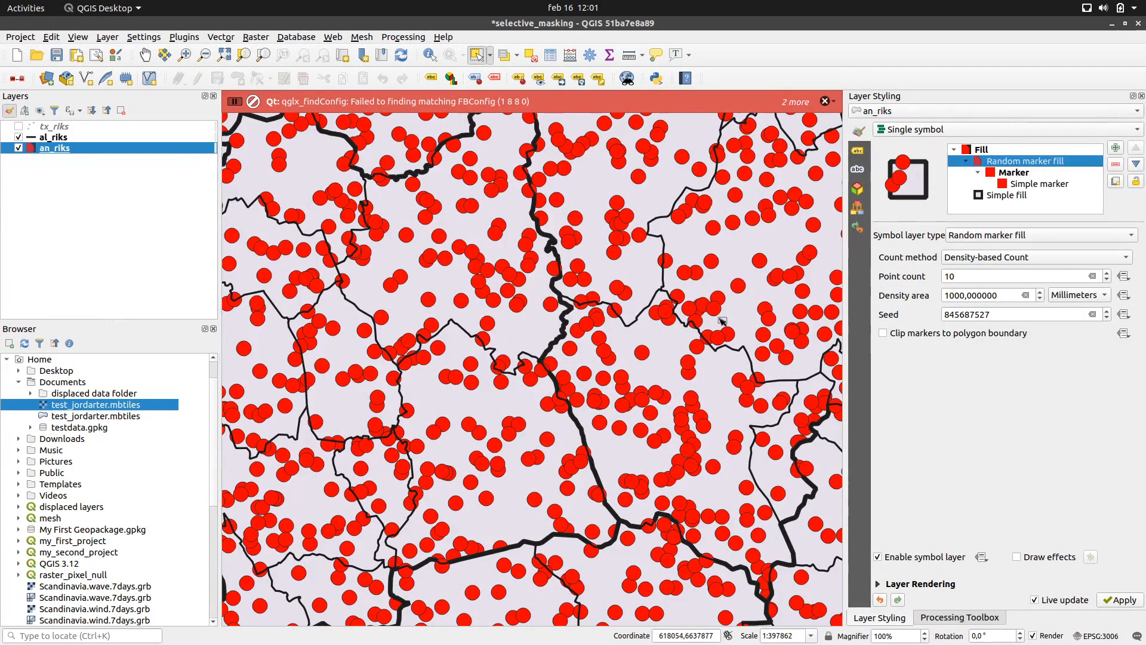
{"action": "left_click", "coordinate": [883, 334]}
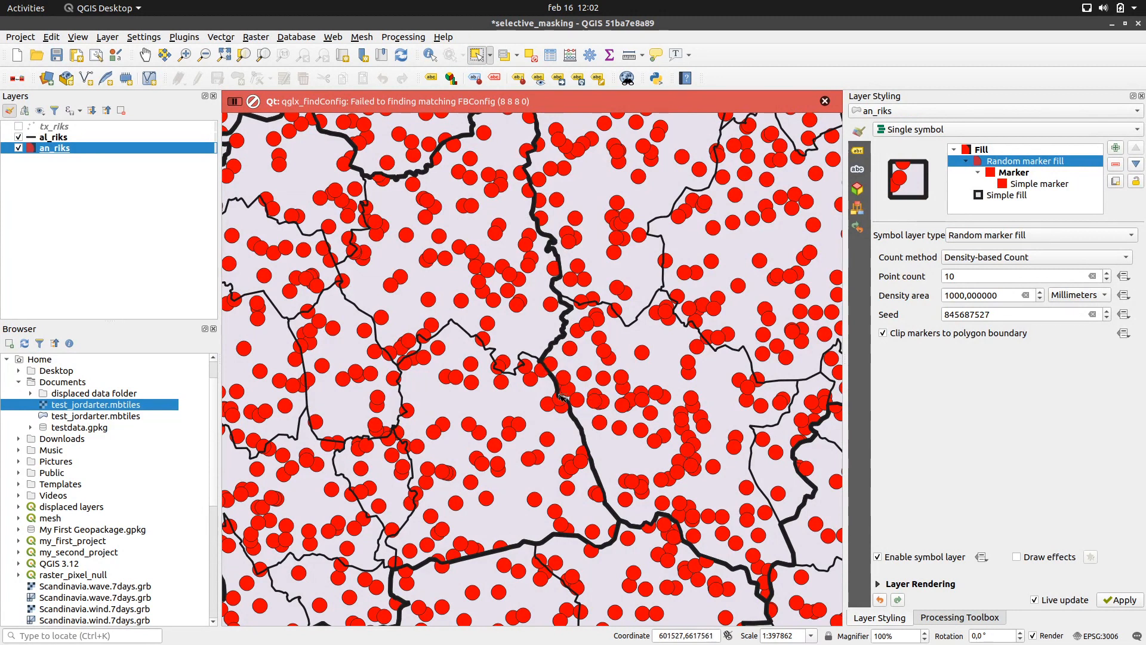
{"action": "left_click", "coordinate": [883, 333]}
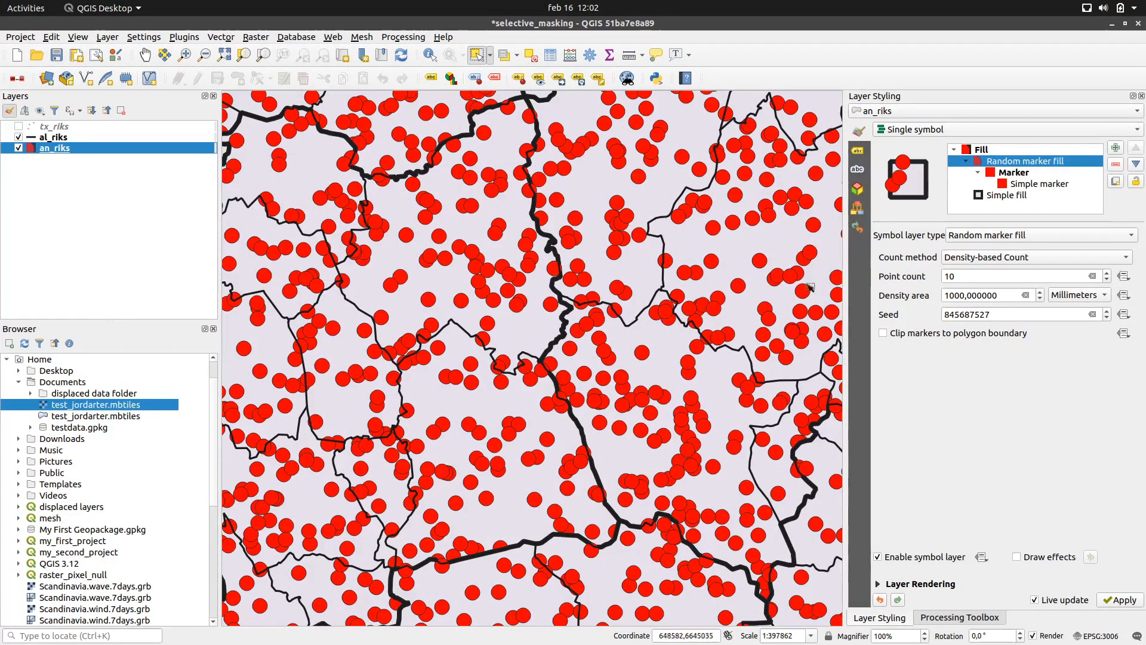
{"action": "left_click", "coordinate": [1115, 163]}
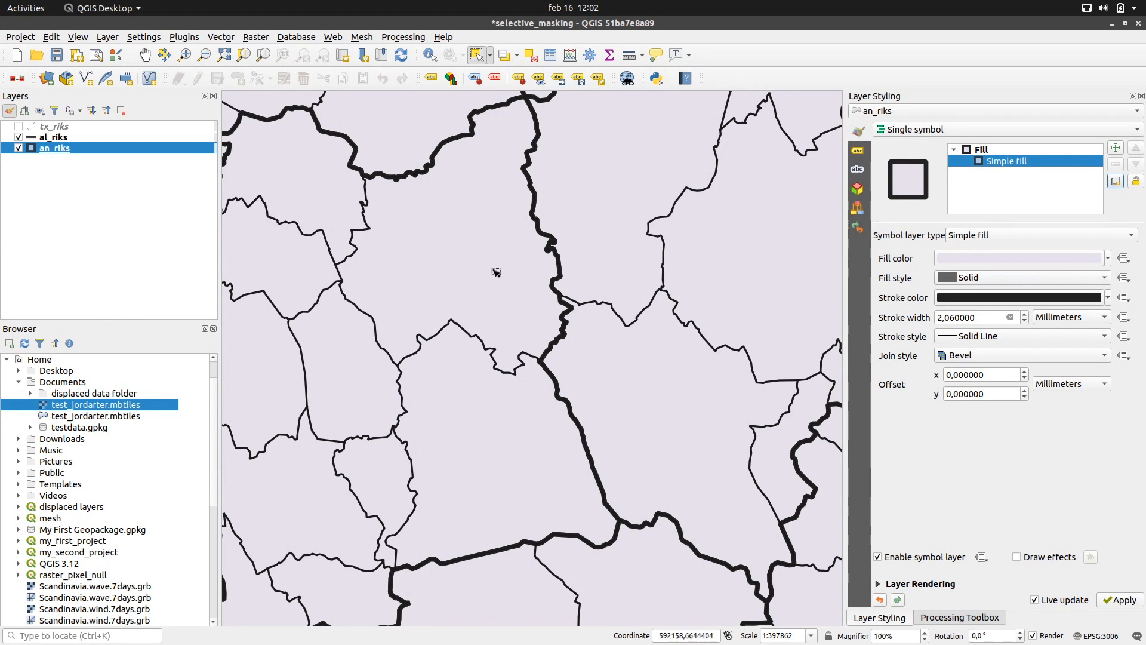
Show the tx_riks layer and try drawing a text buffer around its labels, turning the buffer off again.
{"action": "left_click", "coordinate": [18, 126]}
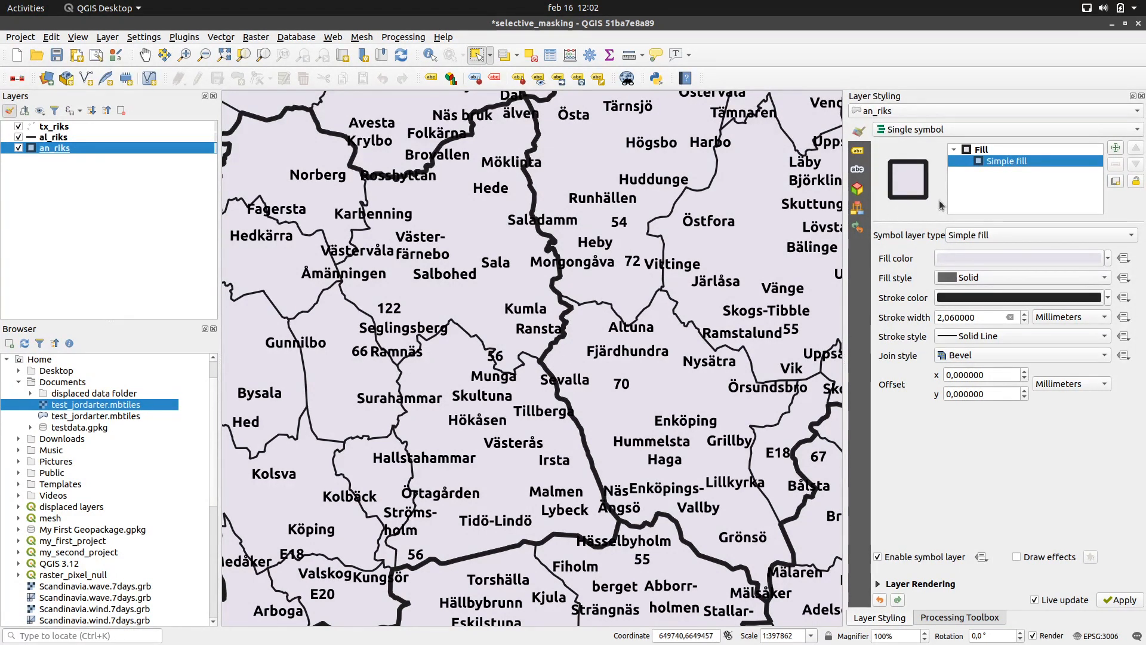
{"action": "left_click", "coordinate": [177, 129]}
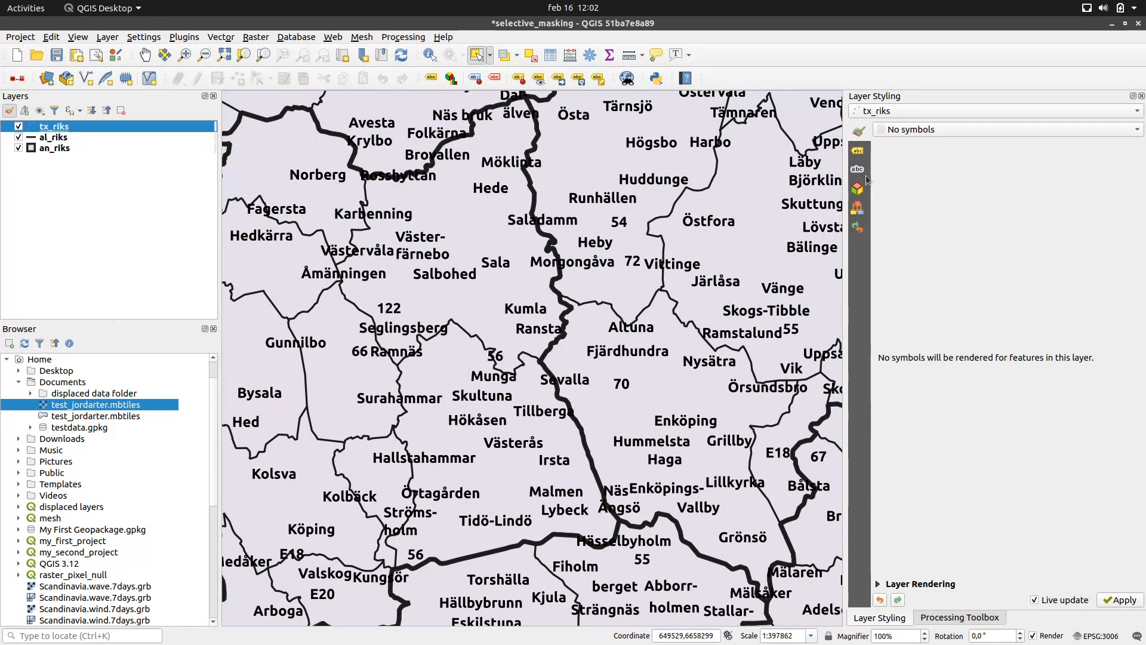
{"action": "left_click", "coordinate": [857, 151]}
{"action": "left_click", "coordinate": [951, 171]}
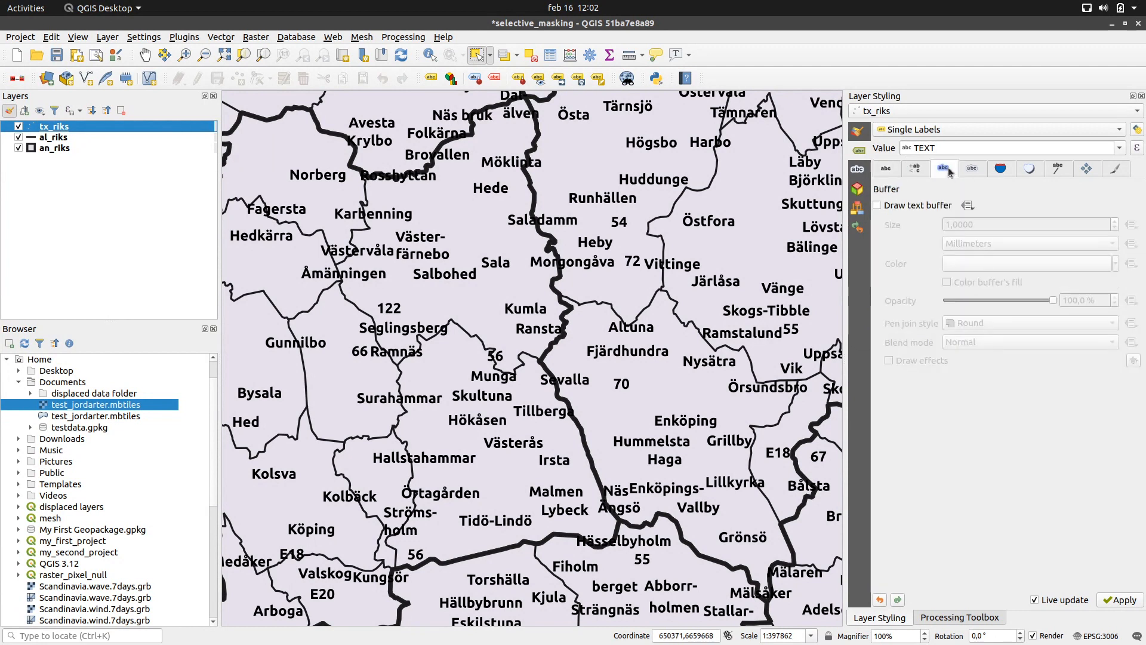
{"action": "left_click", "coordinate": [893, 207]}
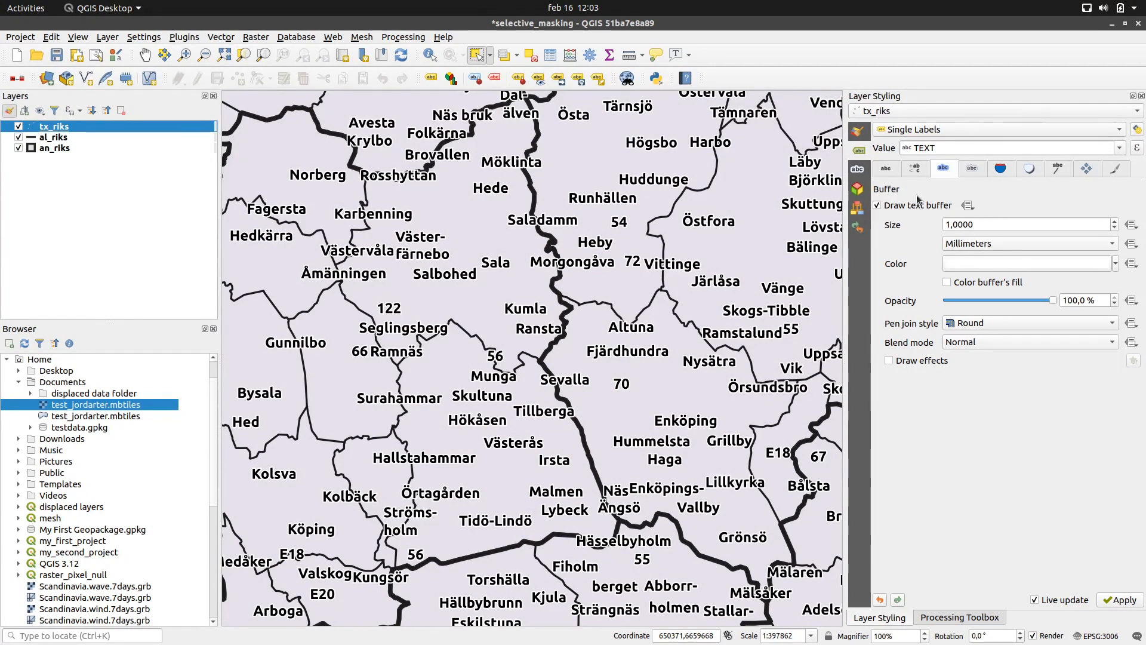
{"action": "left_click", "coordinate": [879, 206]}
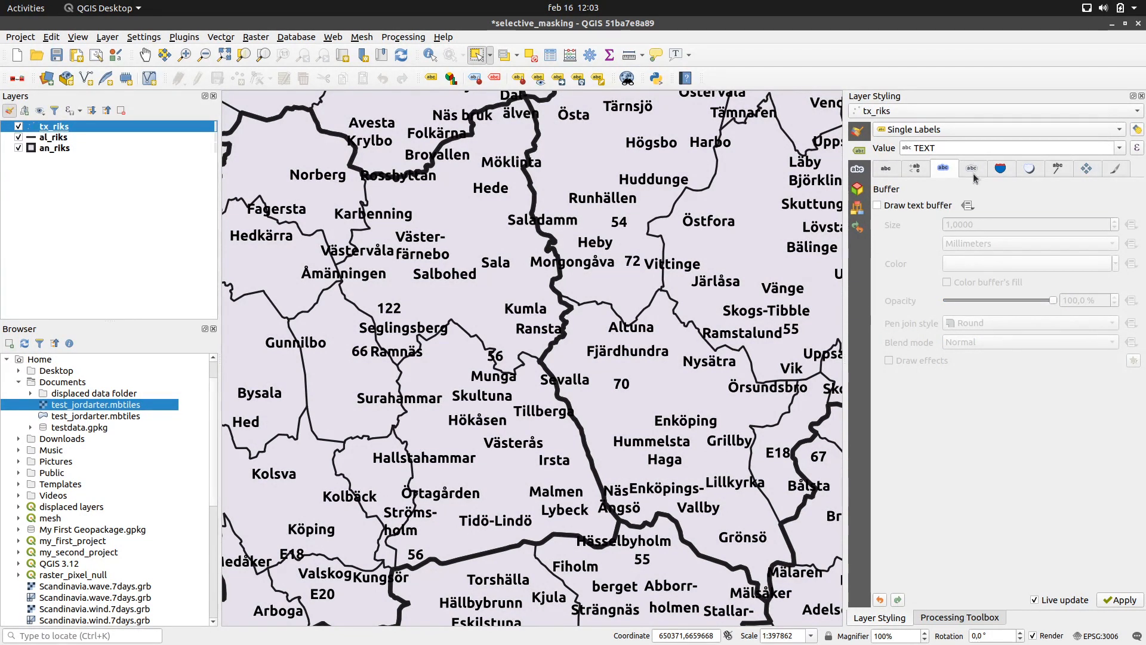
Enable the mask for the tx_riks layer's labels.
{"action": "left_click", "coordinate": [972, 171]}
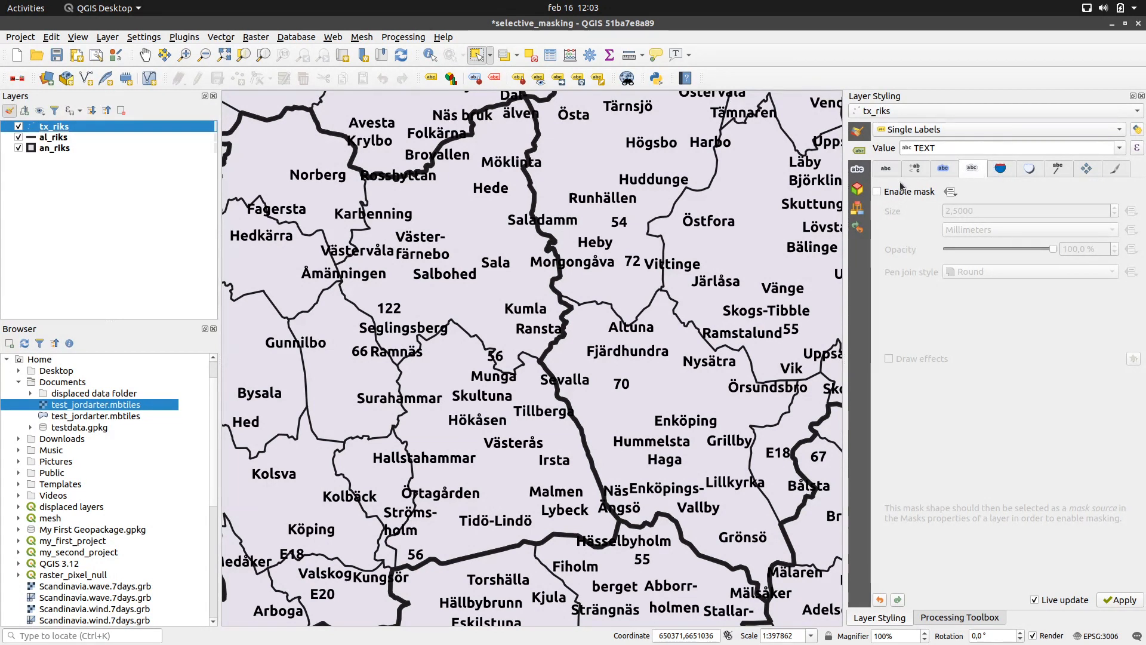
{"action": "left_click", "coordinate": [878, 192]}
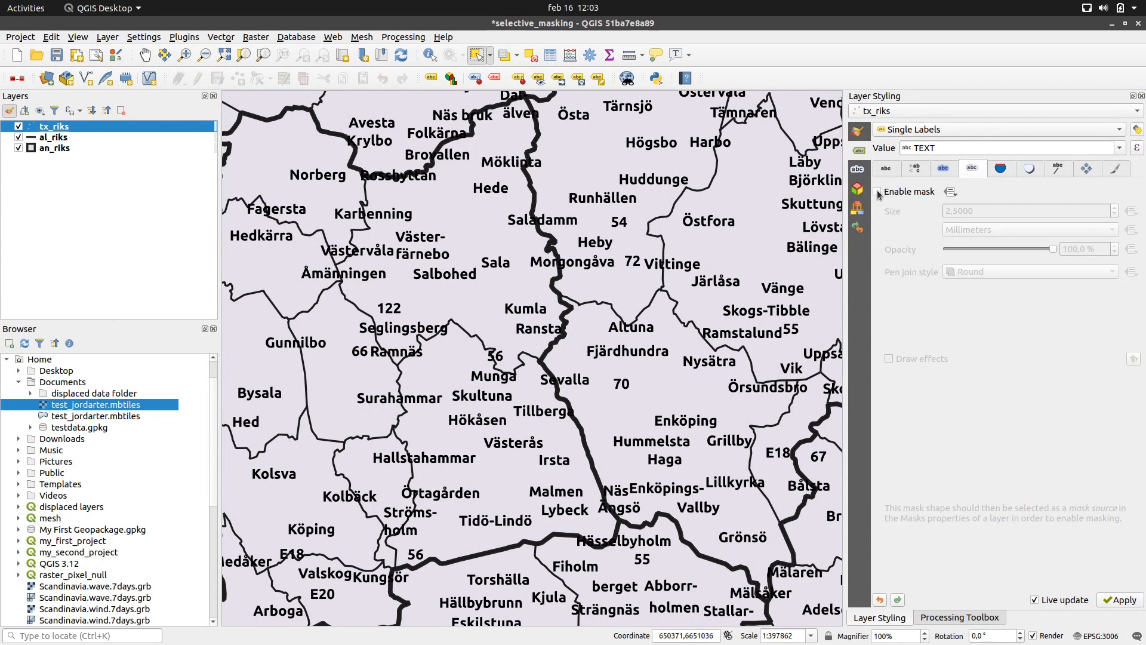
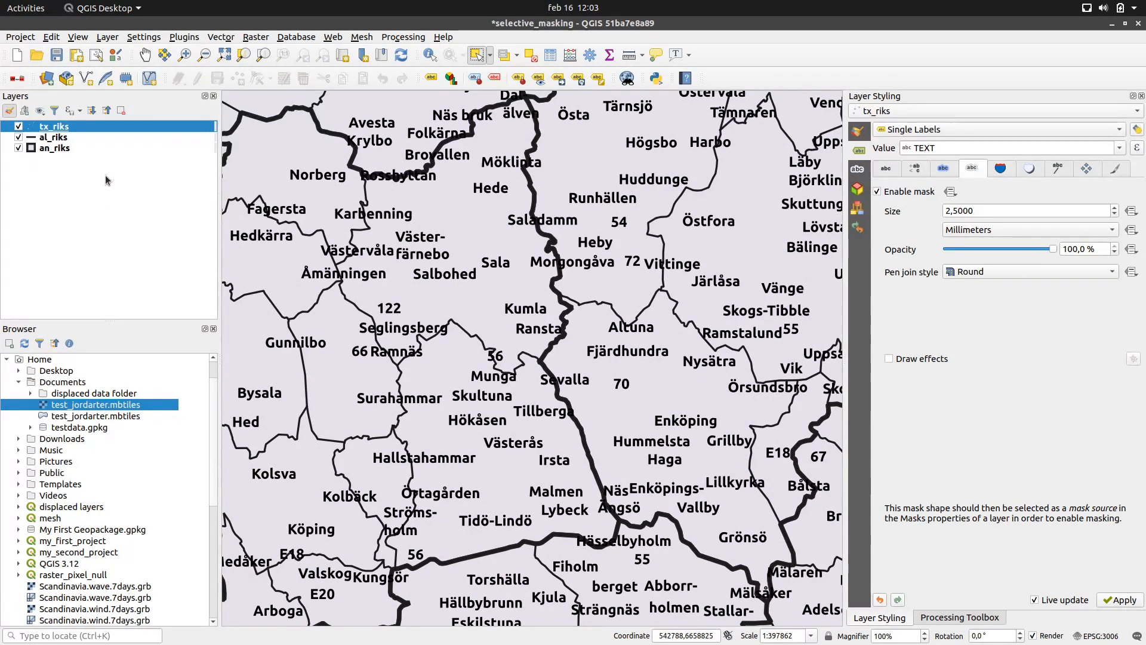
Mask the symbol layers of al_riks and an_riks using the tx_riks label mask as the source.
{"action": "left_click", "coordinate": [66, 137]}
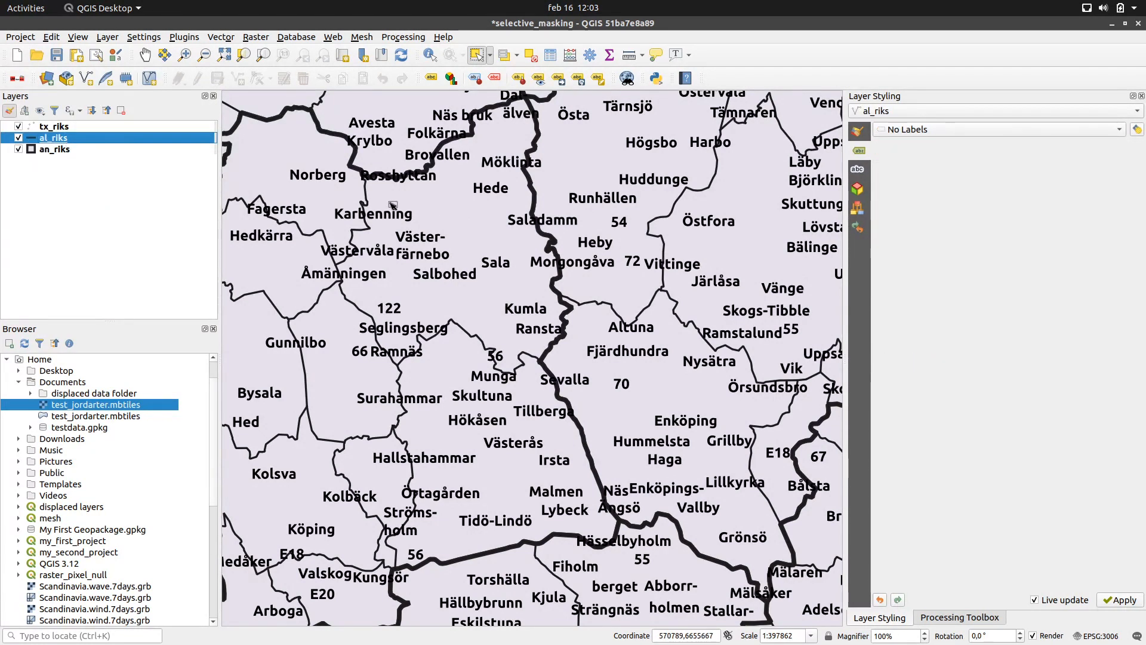
{"action": "left_click", "coordinate": [857, 171]}
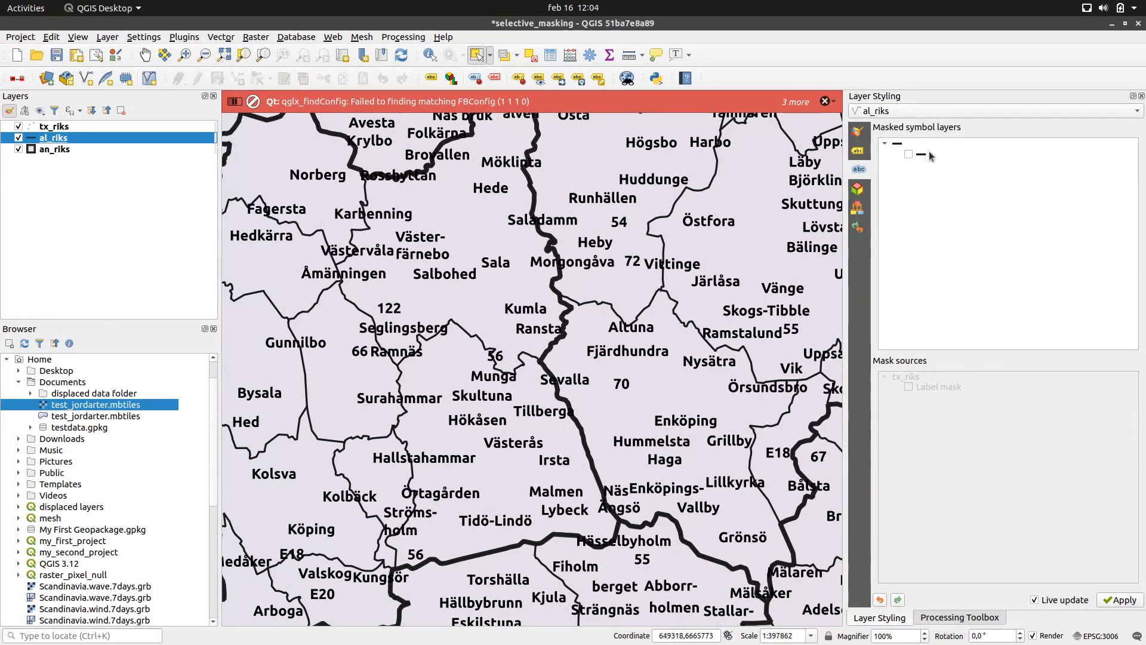
{"action": "left_click", "coordinate": [908, 156]}
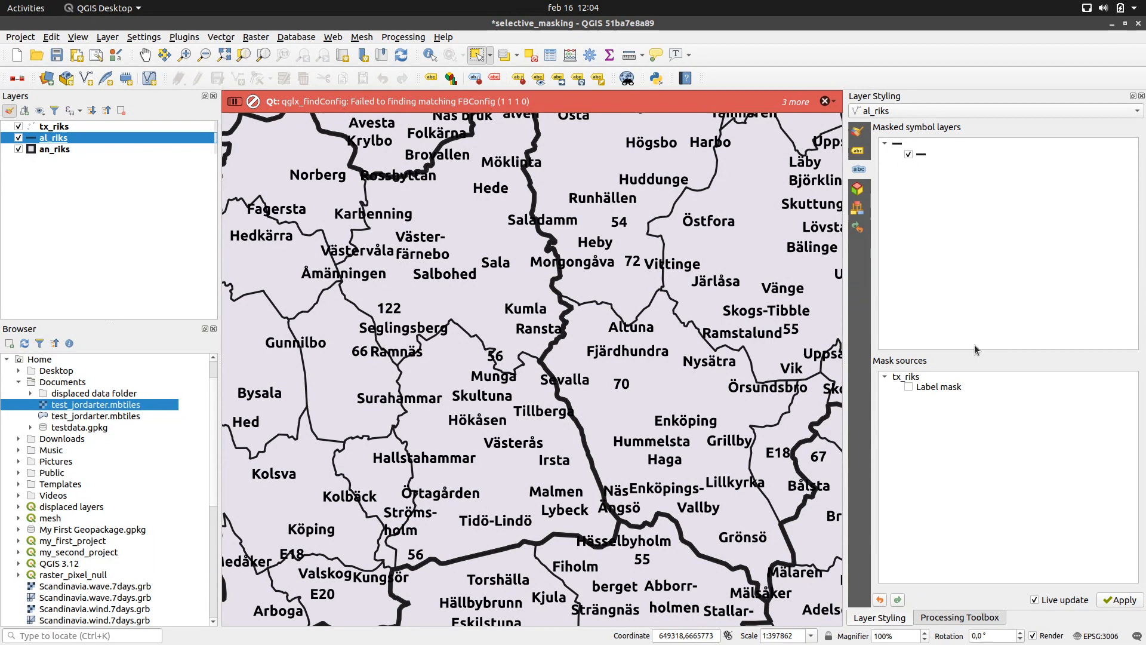
{"action": "left_click", "coordinate": [908, 388]}
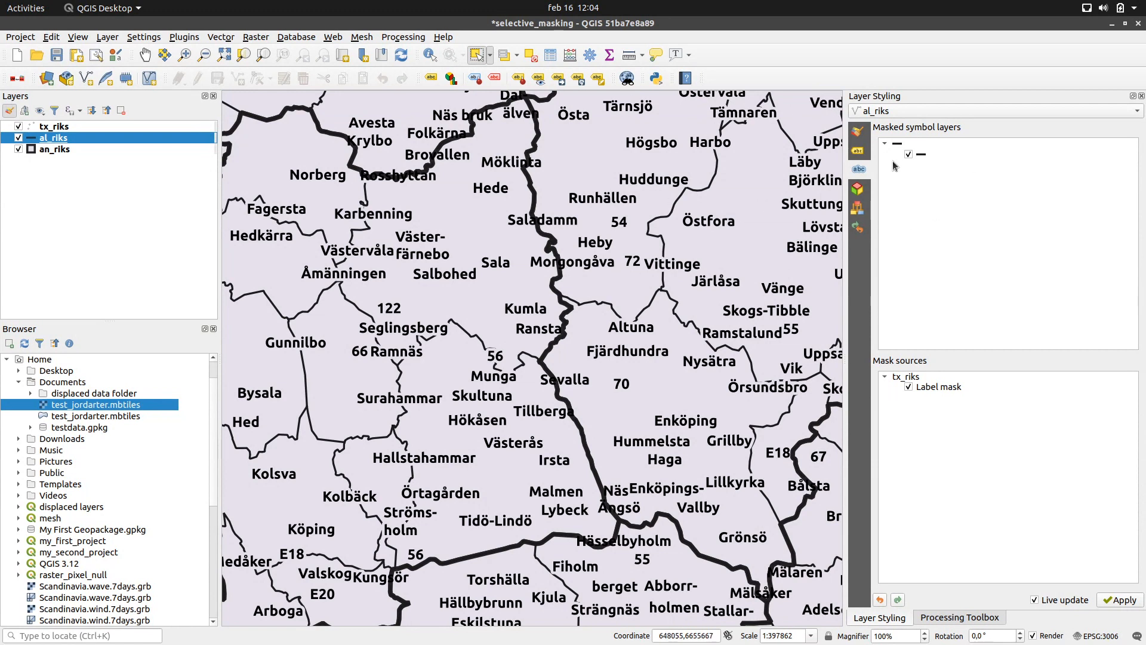
{"action": "left_click", "coordinate": [45, 152]}
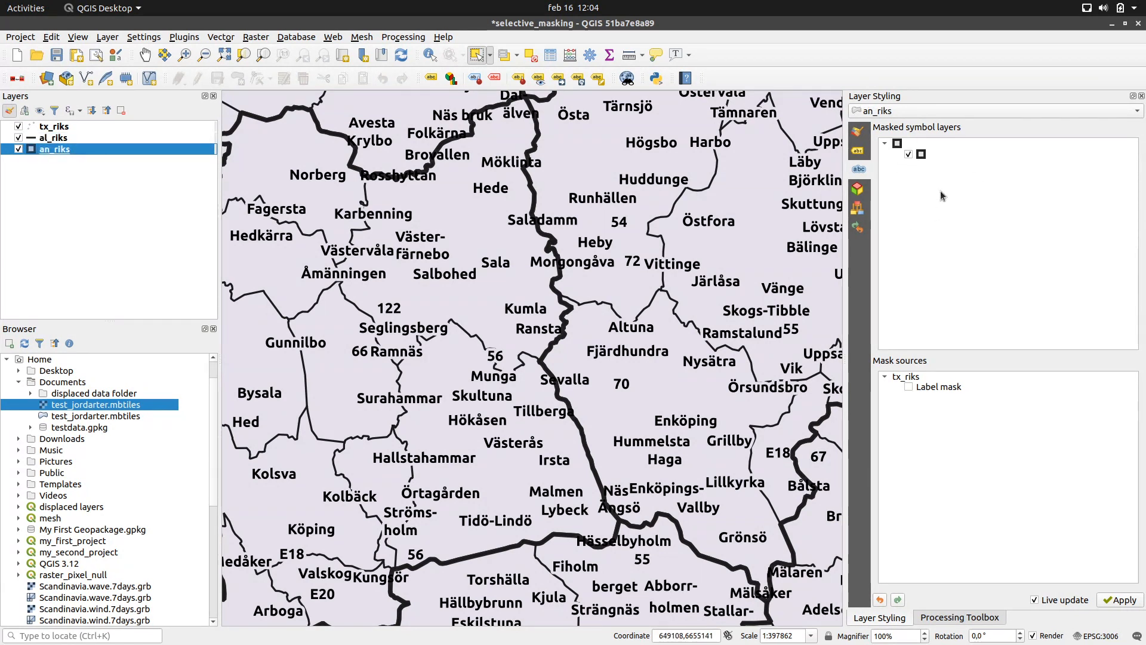
{"action": "left_click", "coordinate": [909, 387]}
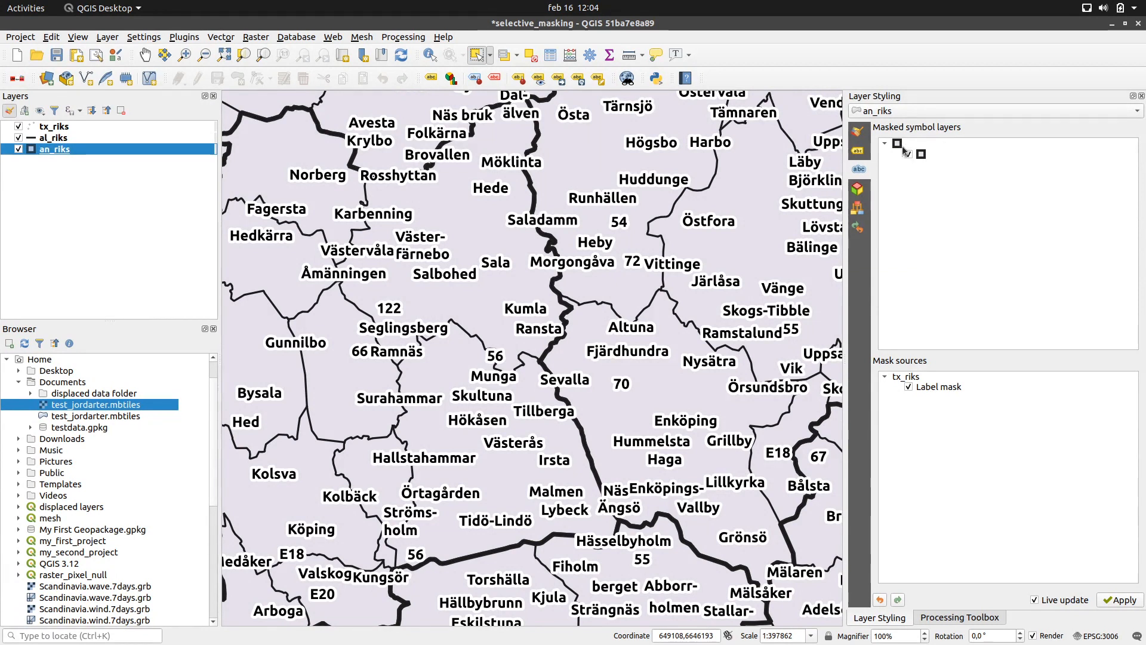
Set the stroke style of the an_riks layer's simple fill to No Pen.
{"action": "left_click", "coordinate": [858, 132]}
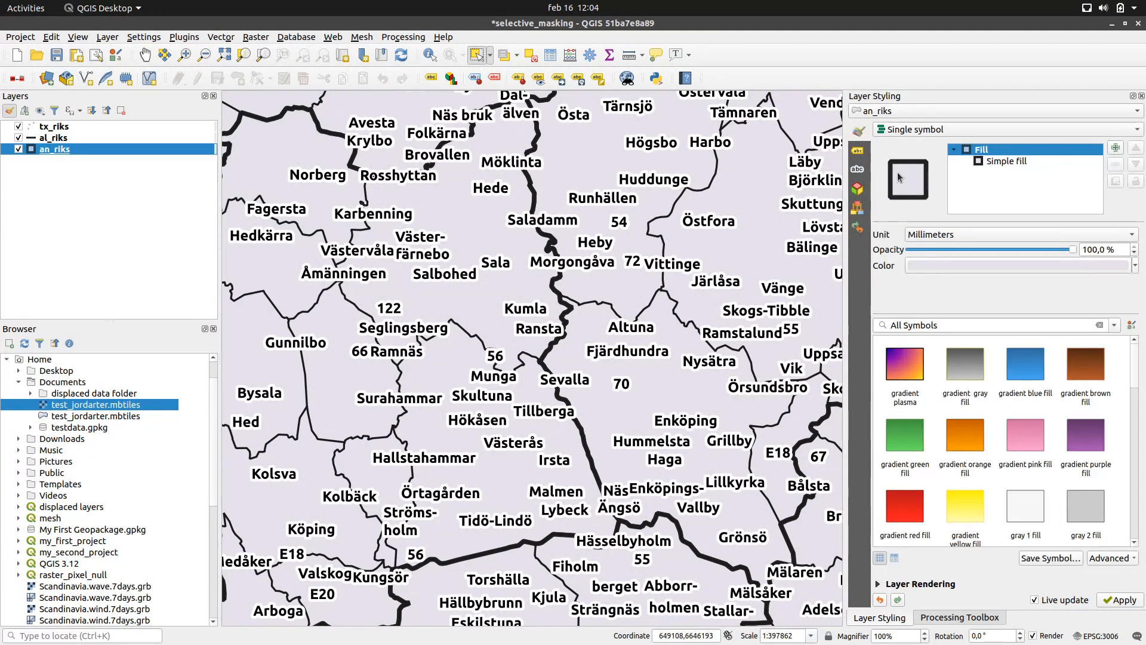
{"action": "left_click", "coordinate": [1004, 161]}
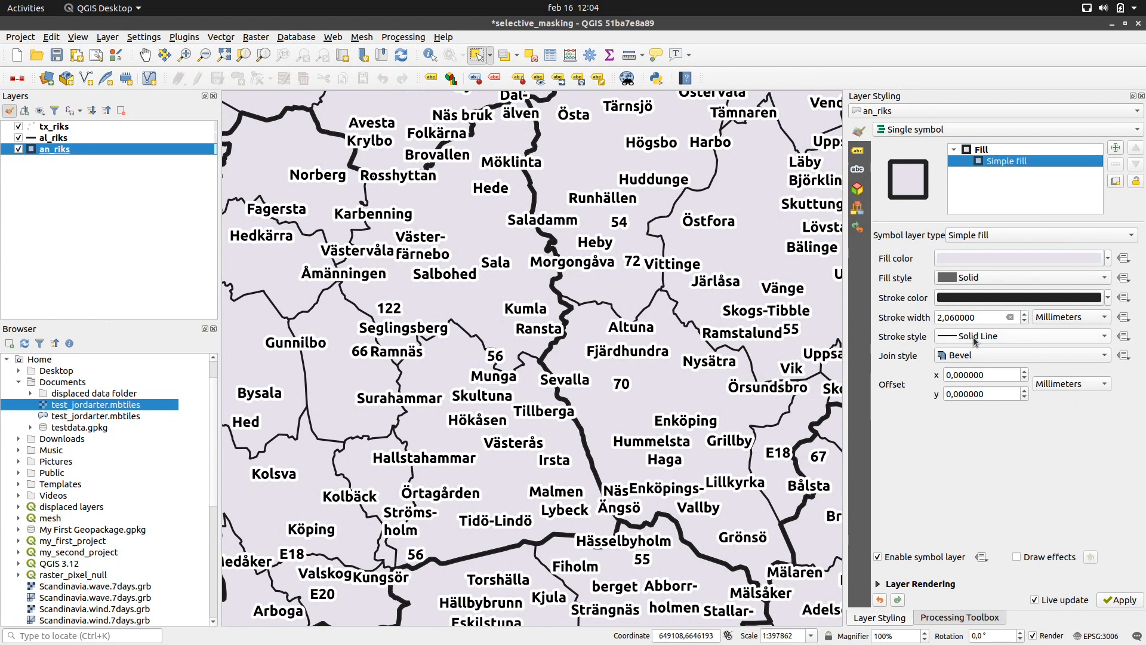
{"action": "left_click", "coordinate": [994, 345]}
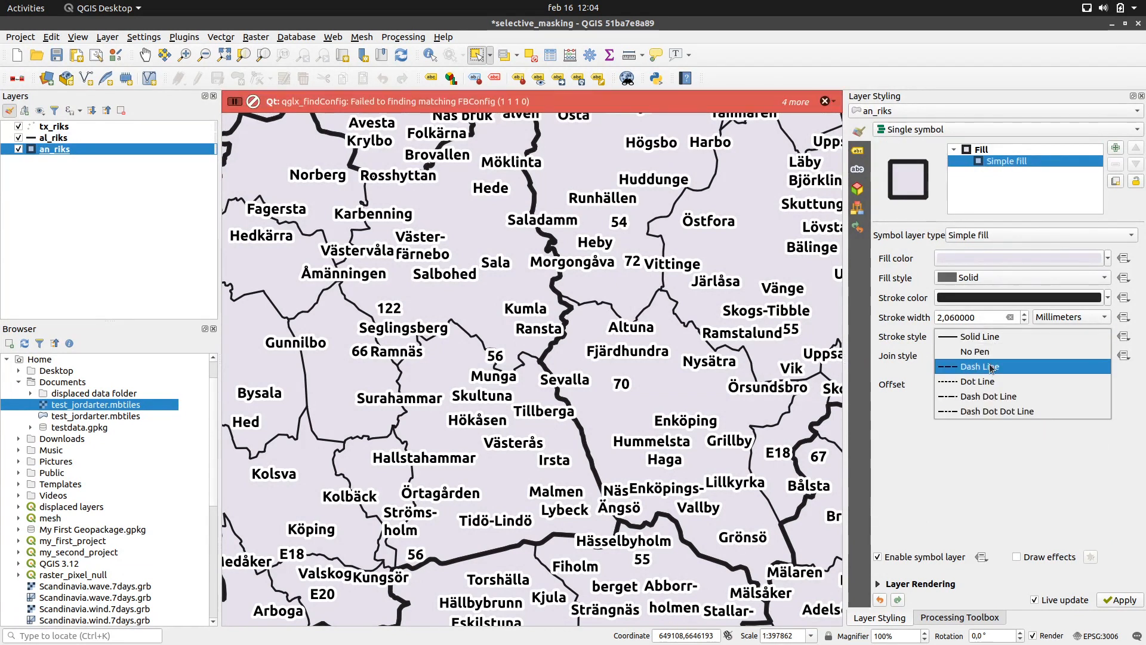
{"action": "left_click", "coordinate": [979, 336]}
Add an Outline: Simple line symbol layer to the an_riks symbol with a stroke width of 1.6 mm.
{"action": "left_click", "coordinate": [1115, 149]}
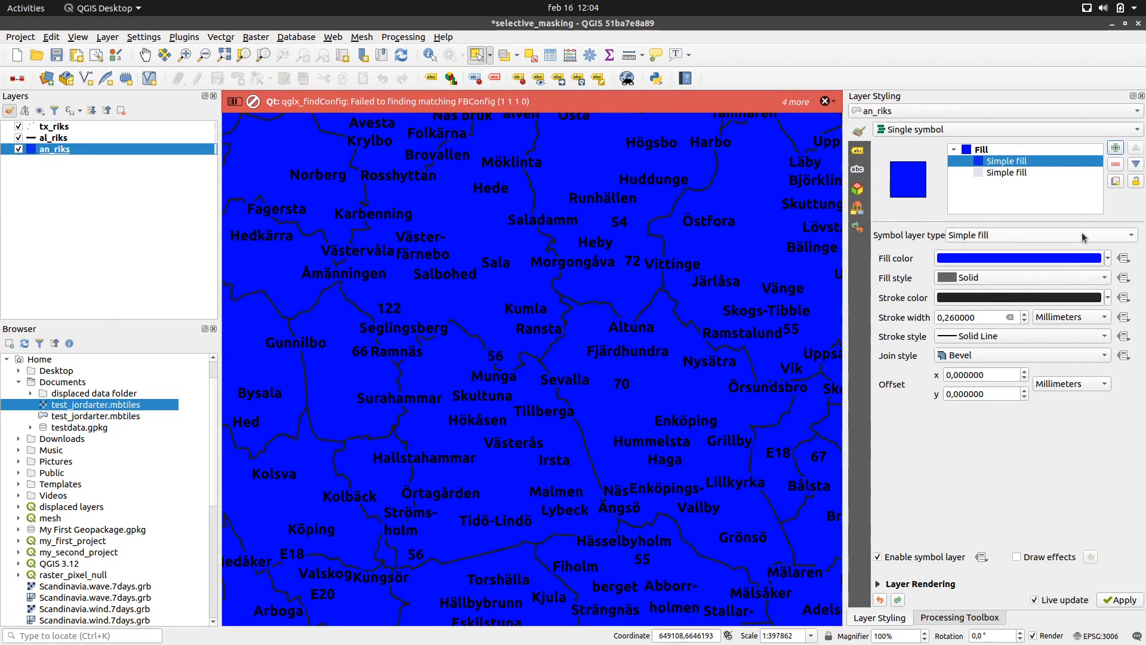
{"action": "left_click", "coordinate": [1084, 237]}
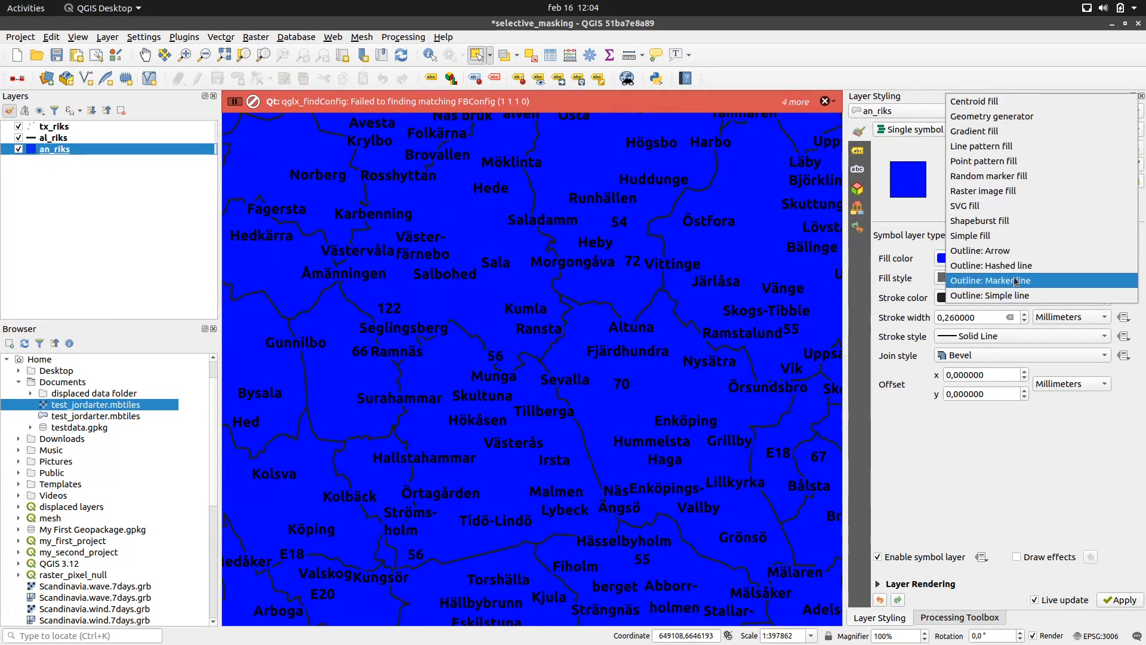
{"action": "left_click", "coordinate": [1022, 295]}
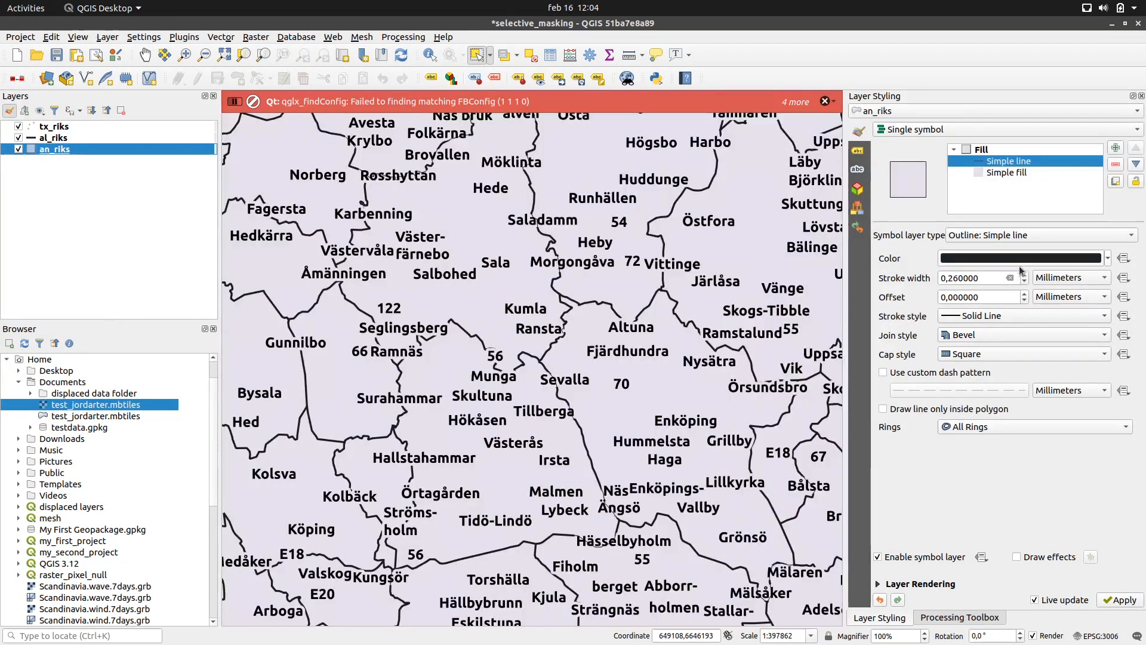
{"action": "double_click", "coordinate": [992, 279]}
{"action": "type", "text": "1,6"}
{"action": "key", "text": "Return"}
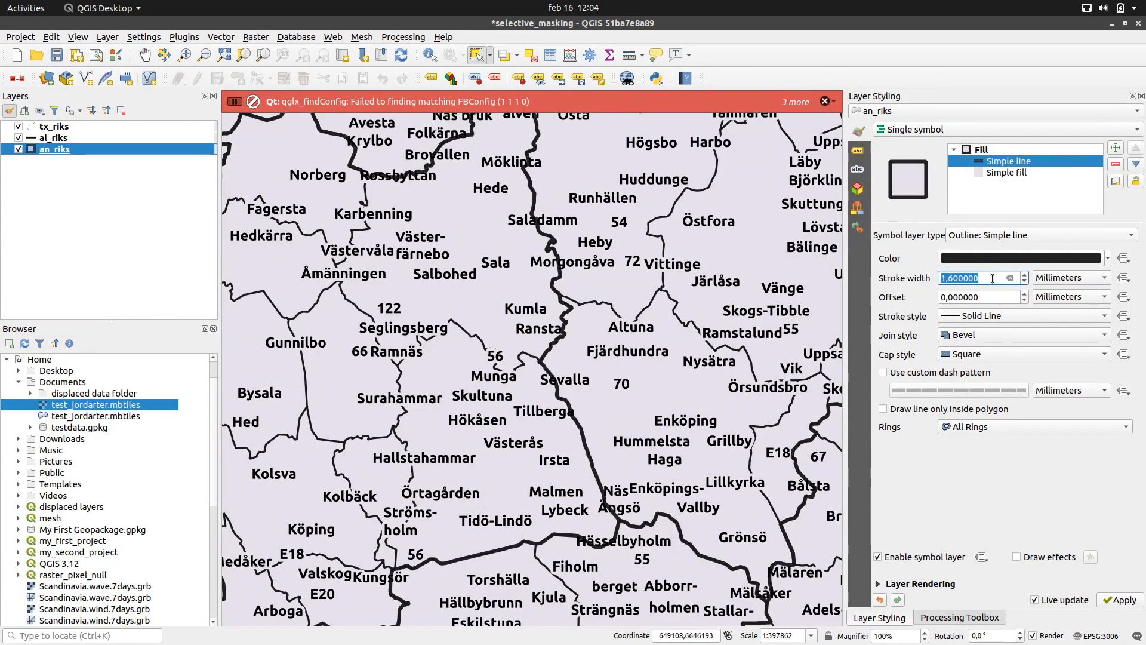
Mask the an_riks outline simple line instead of its fill, keeping the tx_riks label mask as the source.
{"action": "left_click", "coordinate": [859, 170]}
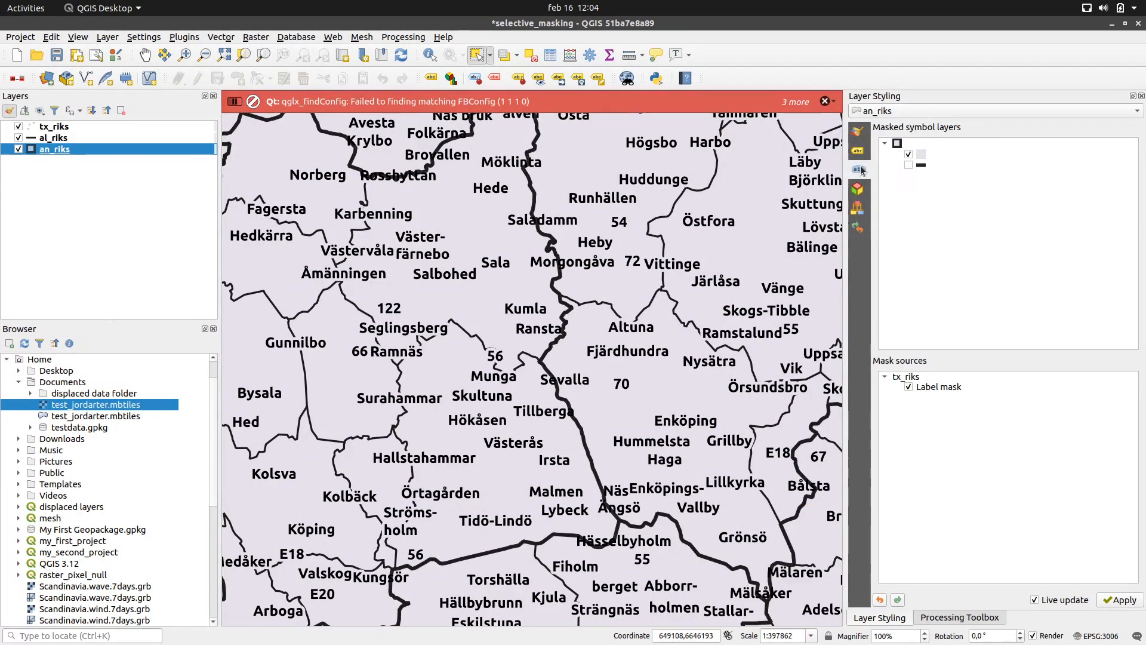
{"action": "left_click", "coordinate": [909, 155]}
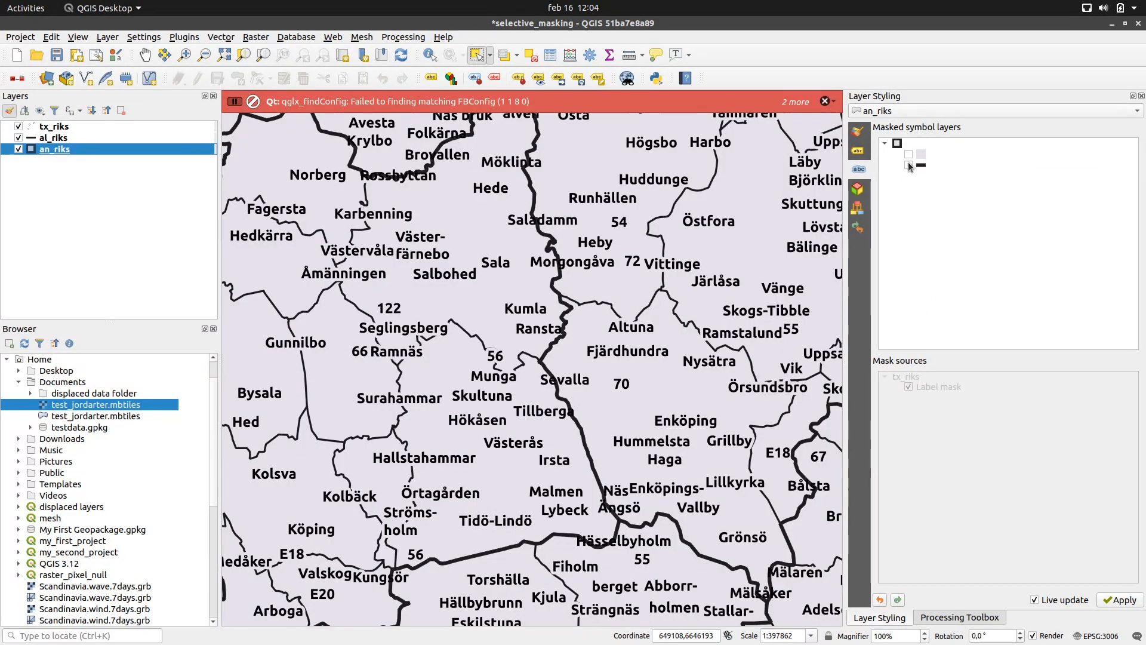
{"action": "left_click", "coordinate": [909, 165]}
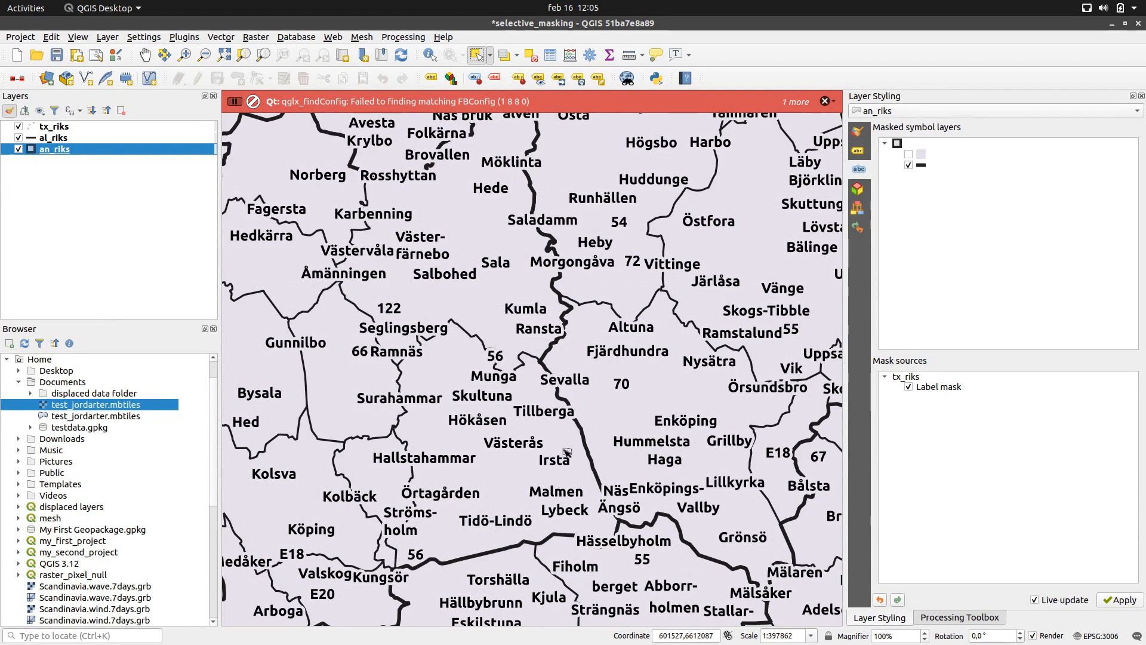
{"action": "left_click_drag", "start_coordinate": [579, 314], "coordinate": [488, 298]}
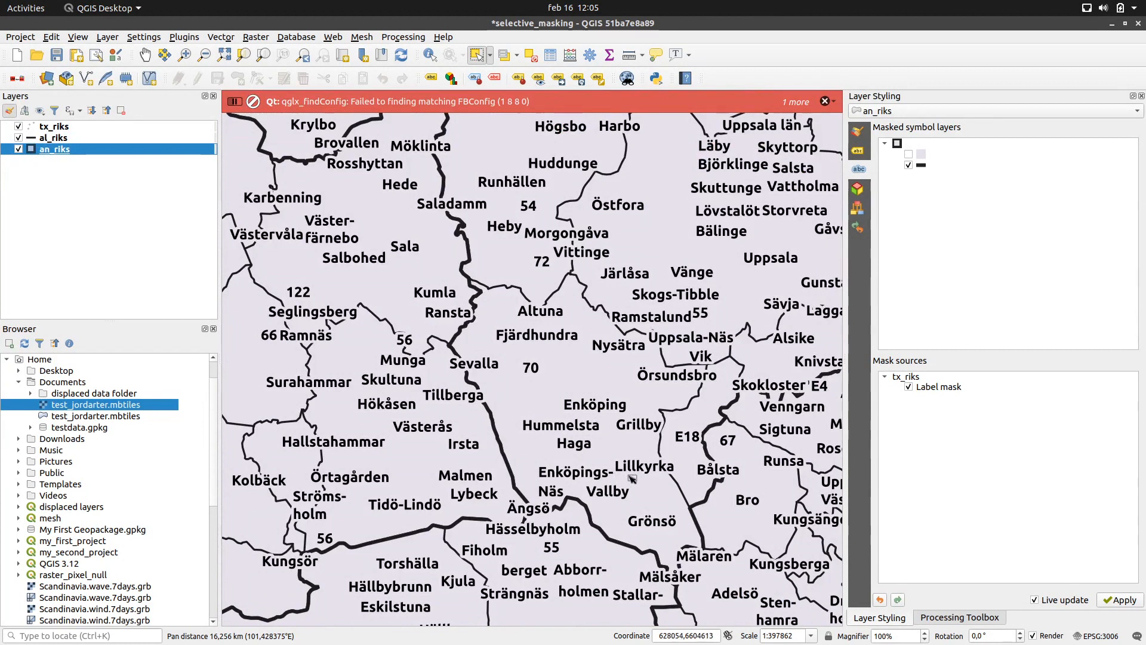
{"action": "left_click_drag", "start_coordinate": [417, 379], "coordinate": [515, 384]}
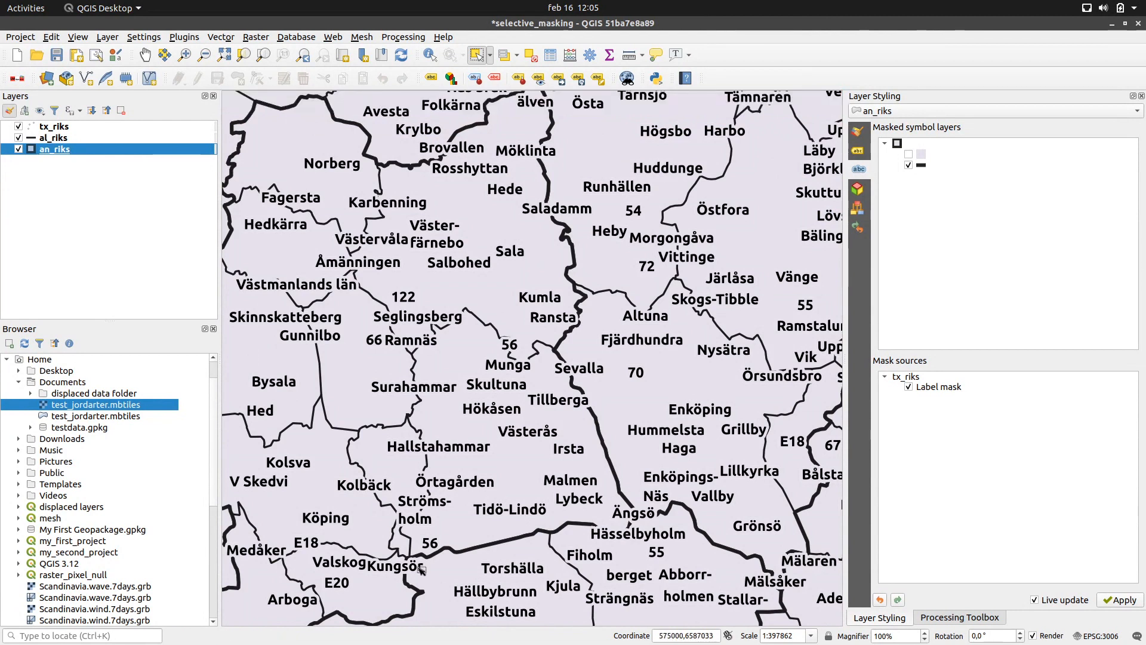
Open the recent project raster_pixel_null and dismiss the messages above the map.
{"action": "left_click", "coordinate": [21, 37]}
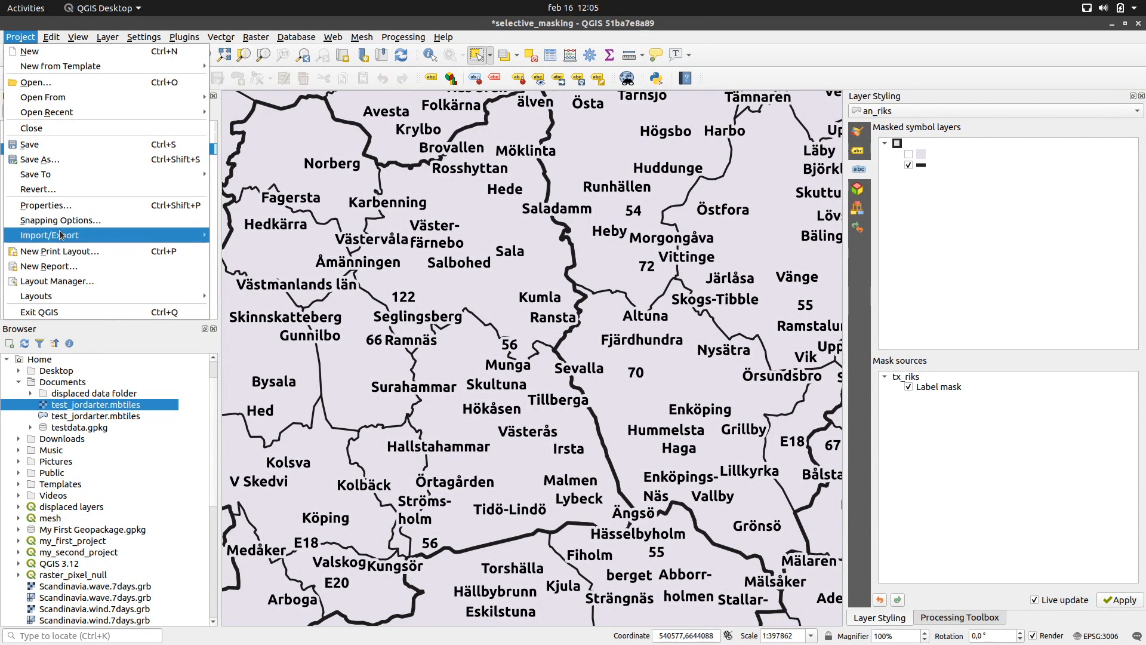
{"action": "mouse_move", "coordinate": [75, 114]}
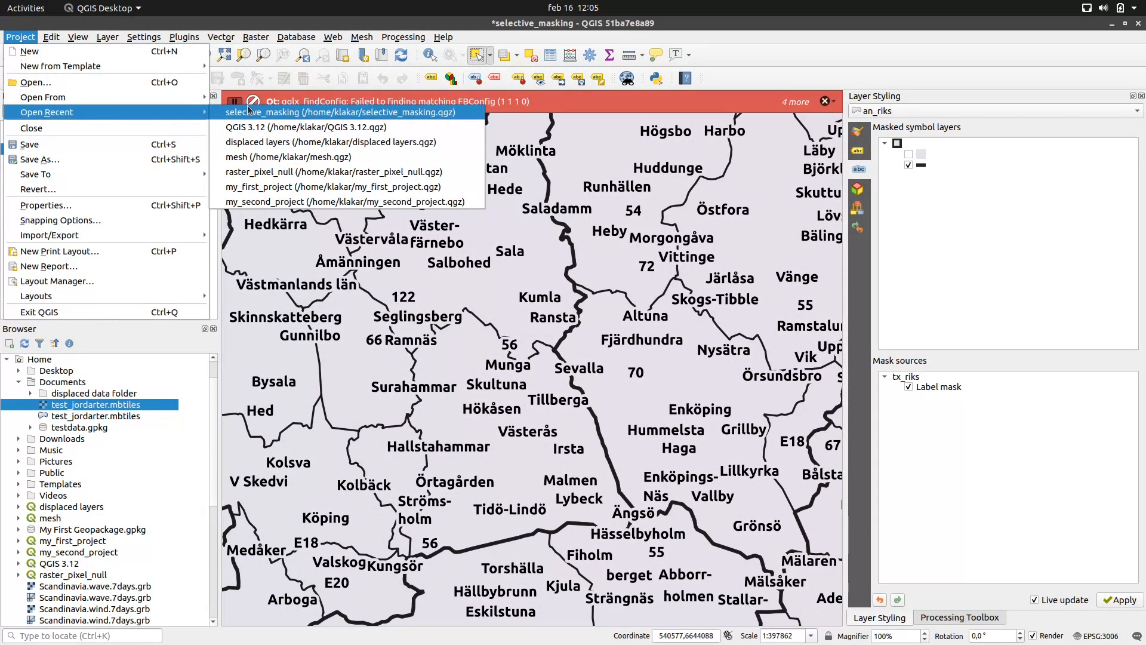
{"action": "left_click", "coordinate": [268, 171]}
{"action": "left_click", "coordinate": [500, 357]}
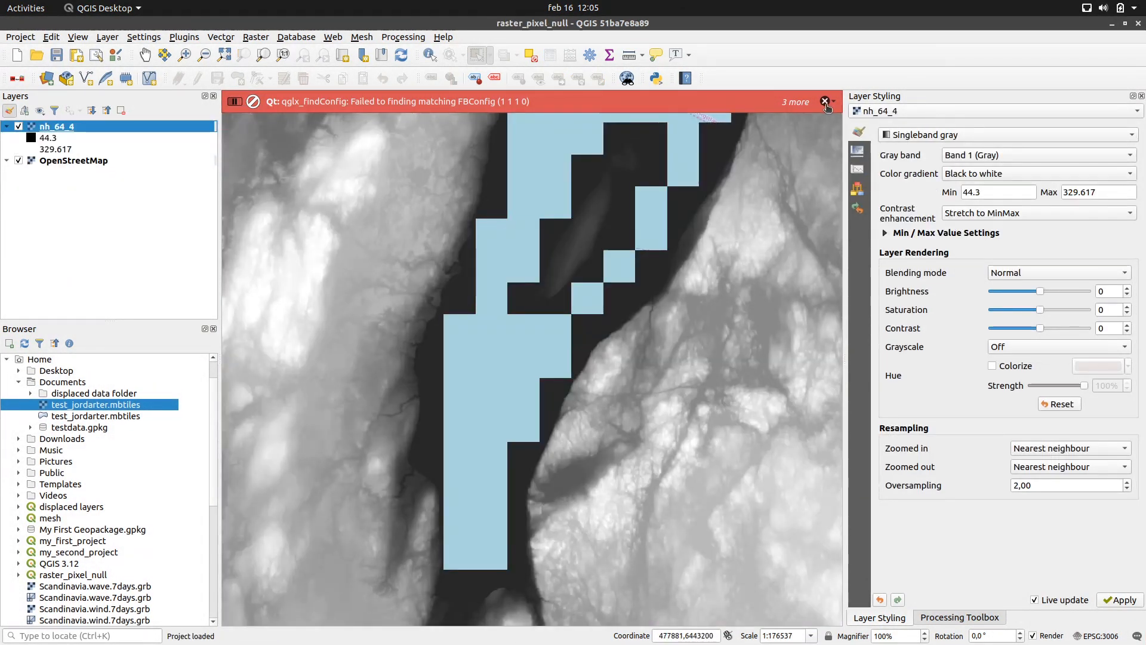
{"action": "left_click", "coordinate": [825, 101]}
{"action": "left_click", "coordinate": [827, 101]}
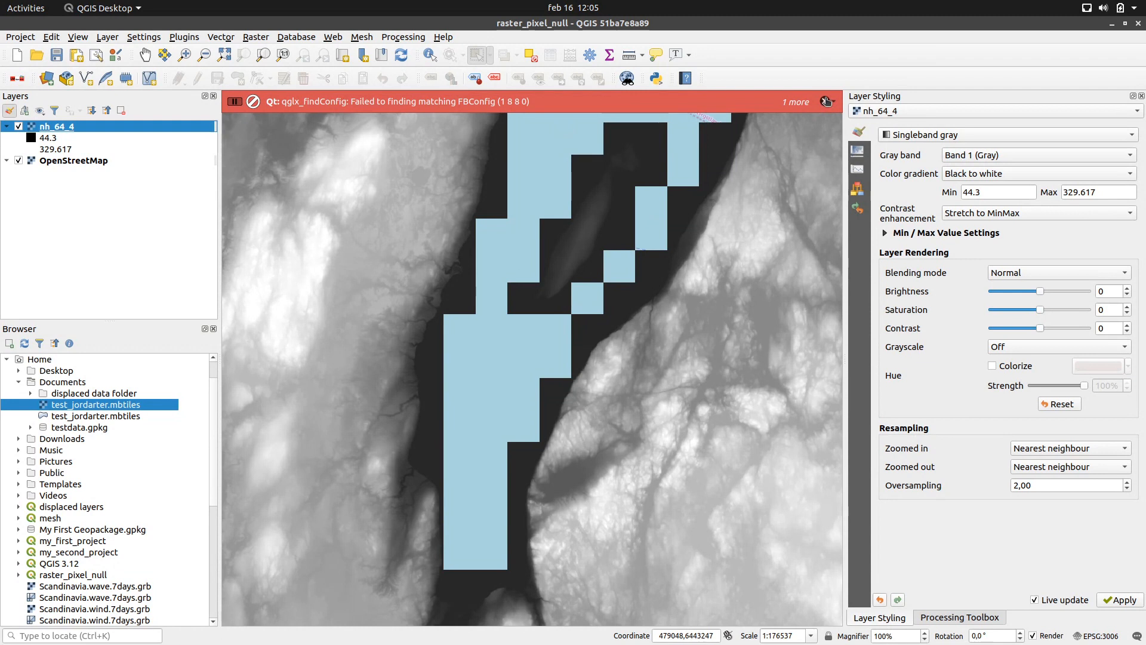
{"action": "left_click", "coordinate": [824, 101]}
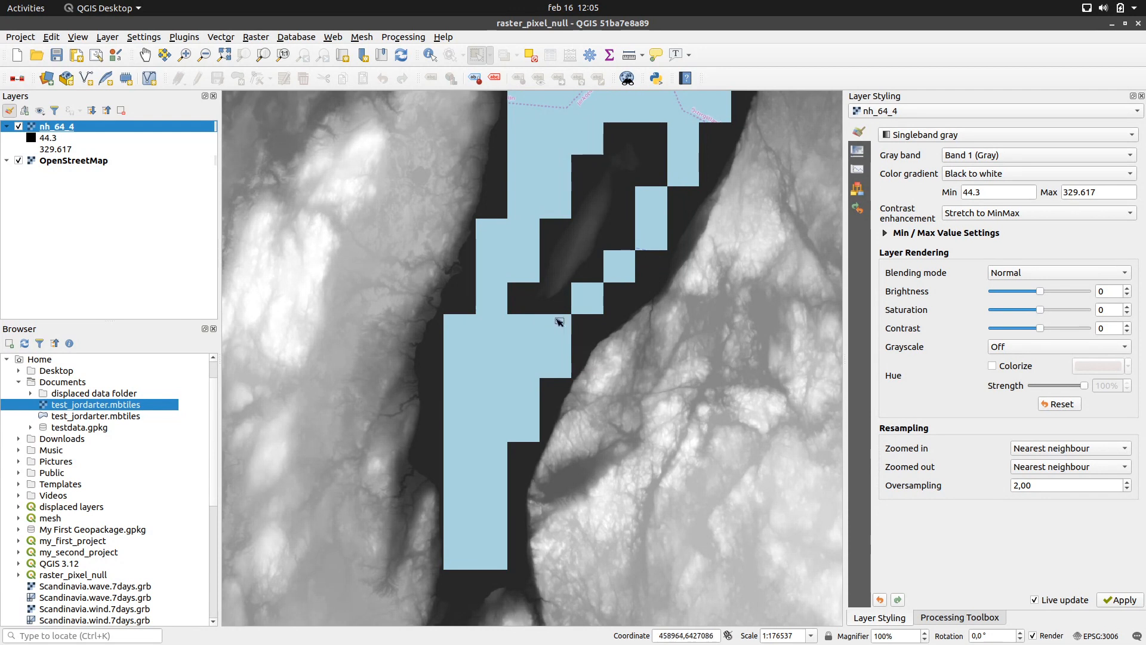
Display the nh_64_4 layer's no-data pixels in the dark lake colour picked from the map.
{"action": "left_click_drag", "start_coordinate": [550, 372], "coordinate": [528, 327]}
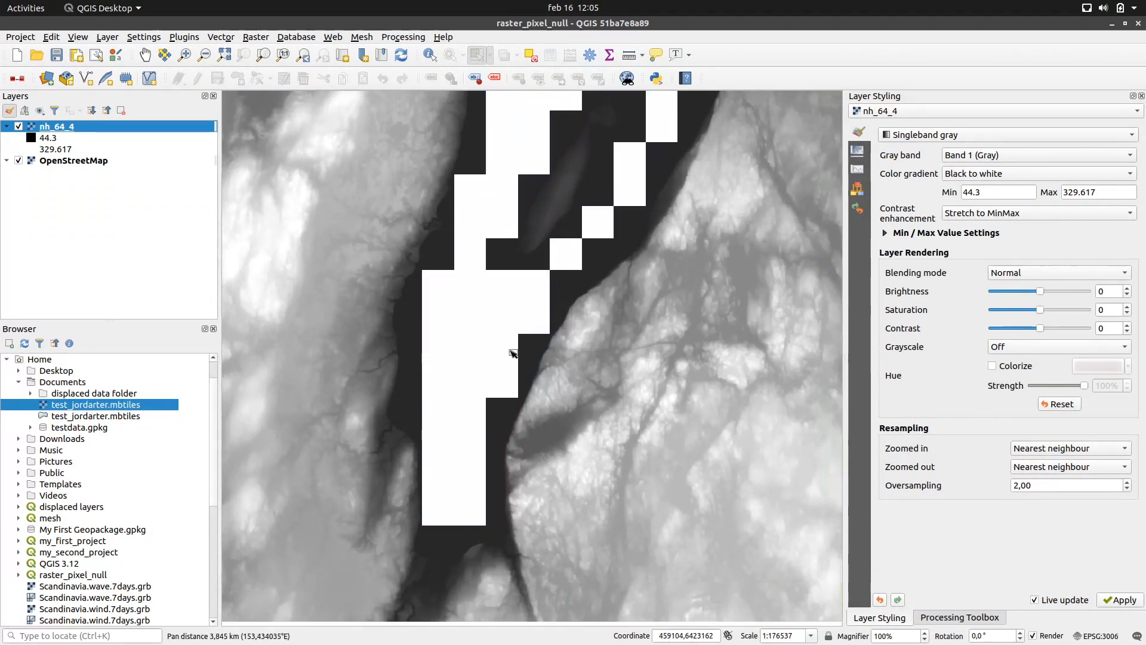
{"action": "left_click_drag", "start_coordinate": [476, 384], "coordinate": [518, 389]}
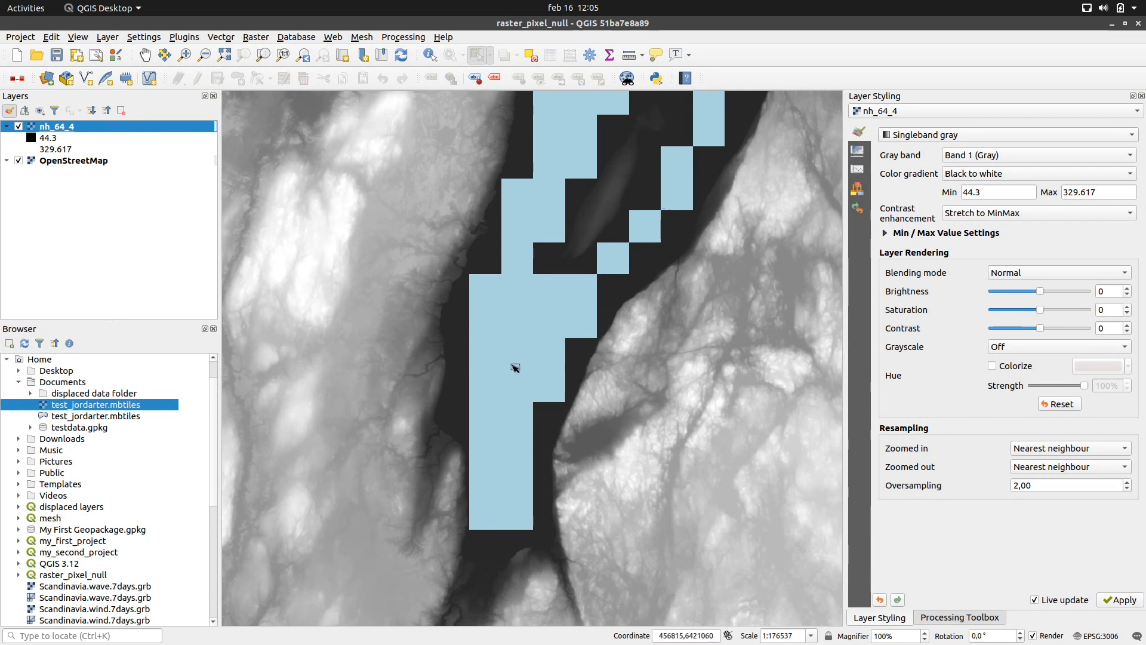
{"action": "left_click", "coordinate": [858, 151]}
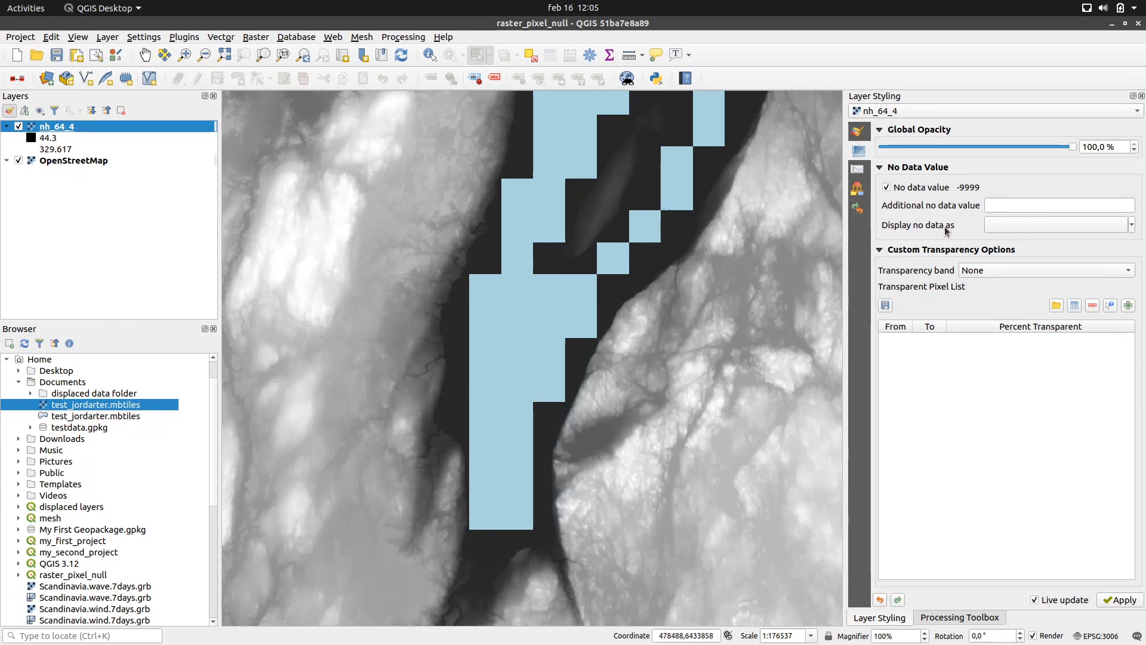
{"action": "left_click", "coordinate": [1131, 226]}
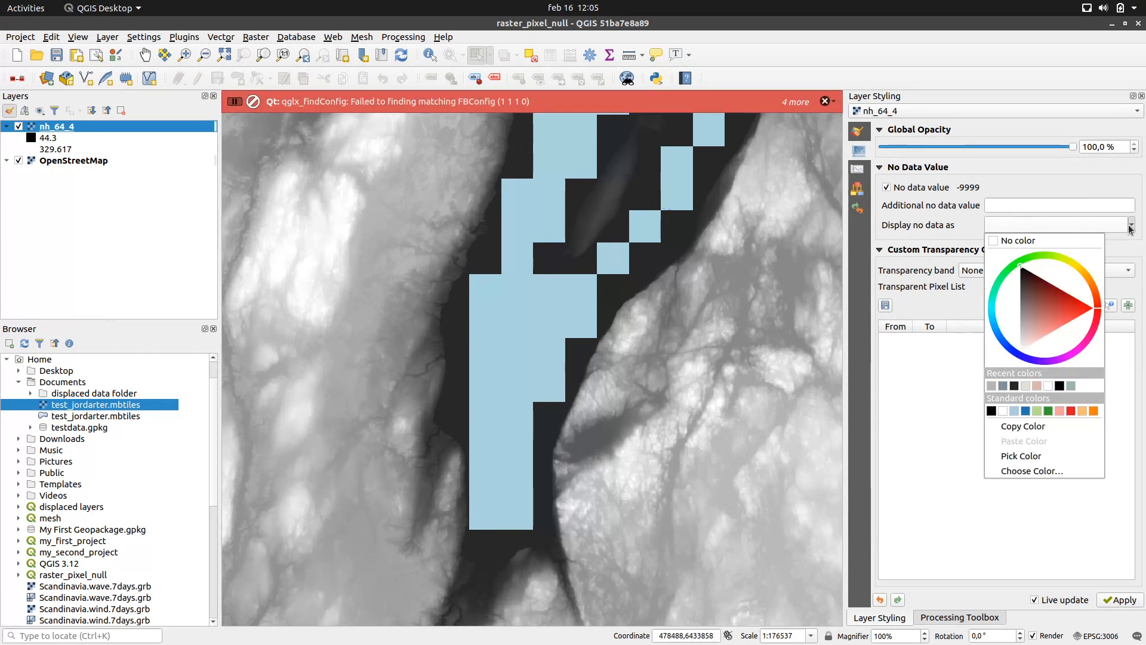
{"action": "left_click", "coordinate": [1022, 457]}
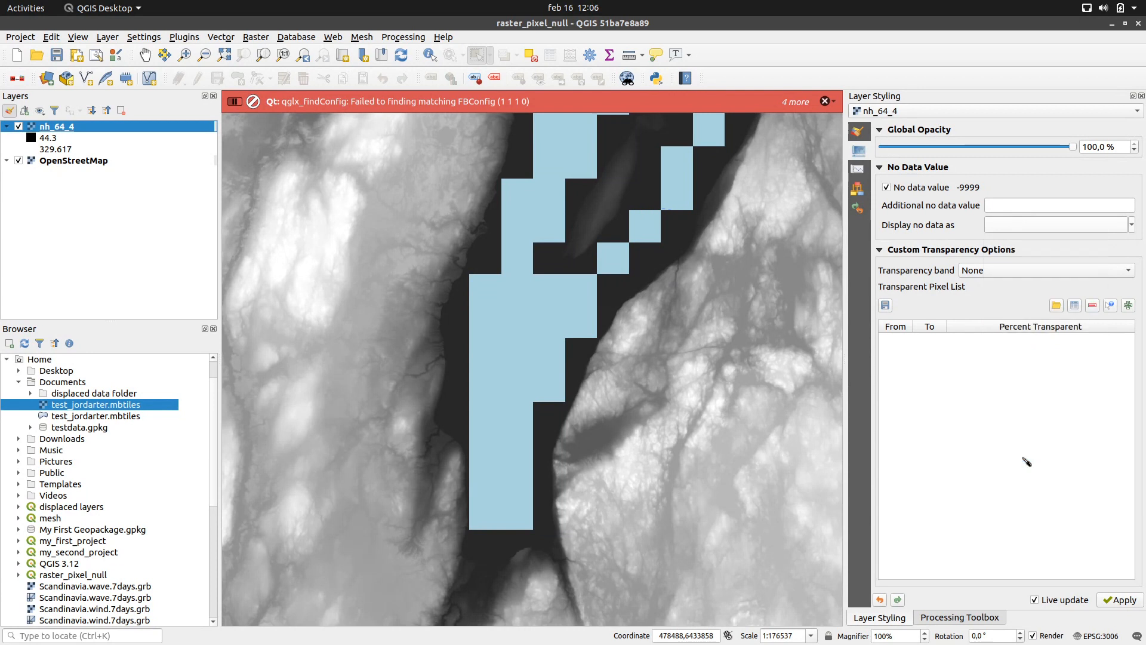
{"action": "left_click", "coordinate": [609, 288]}
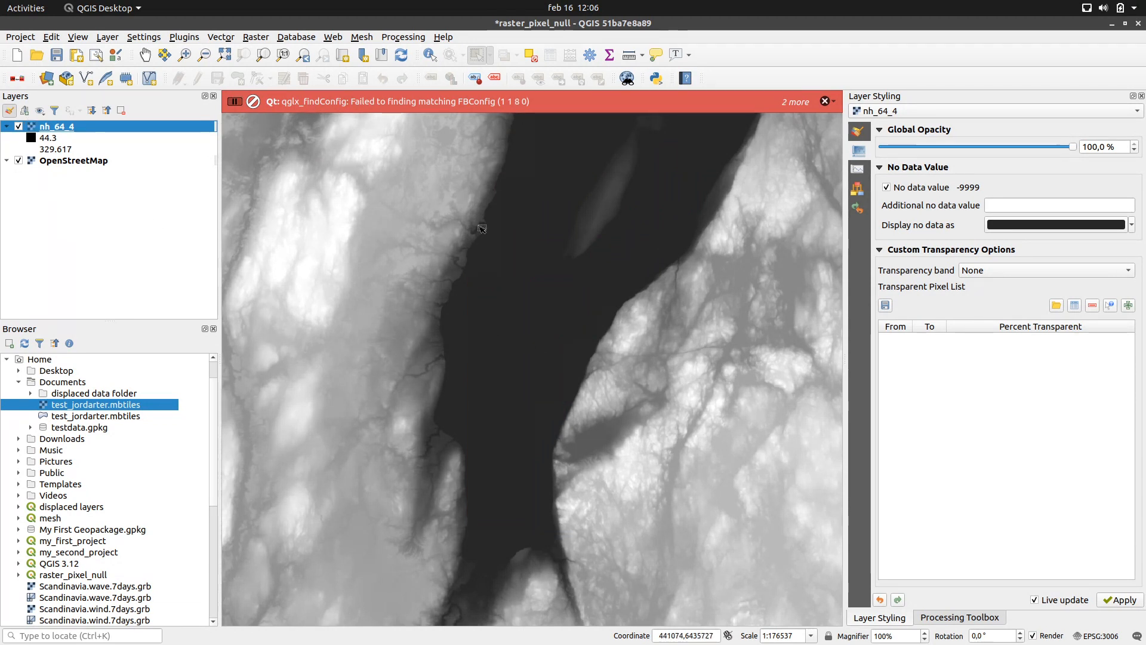
Change the nh_64_4 layer's renderer from Singleband gray to Hillshade.
{"action": "left_click", "coordinate": [857, 131]}
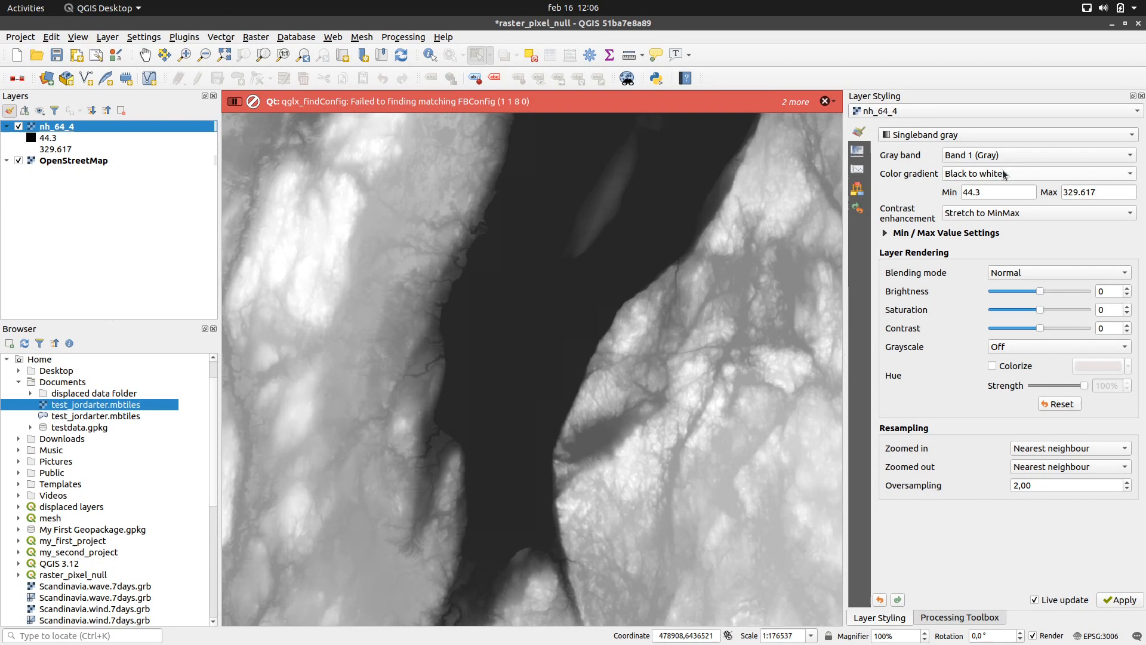
{"action": "left_click", "coordinate": [998, 135]}
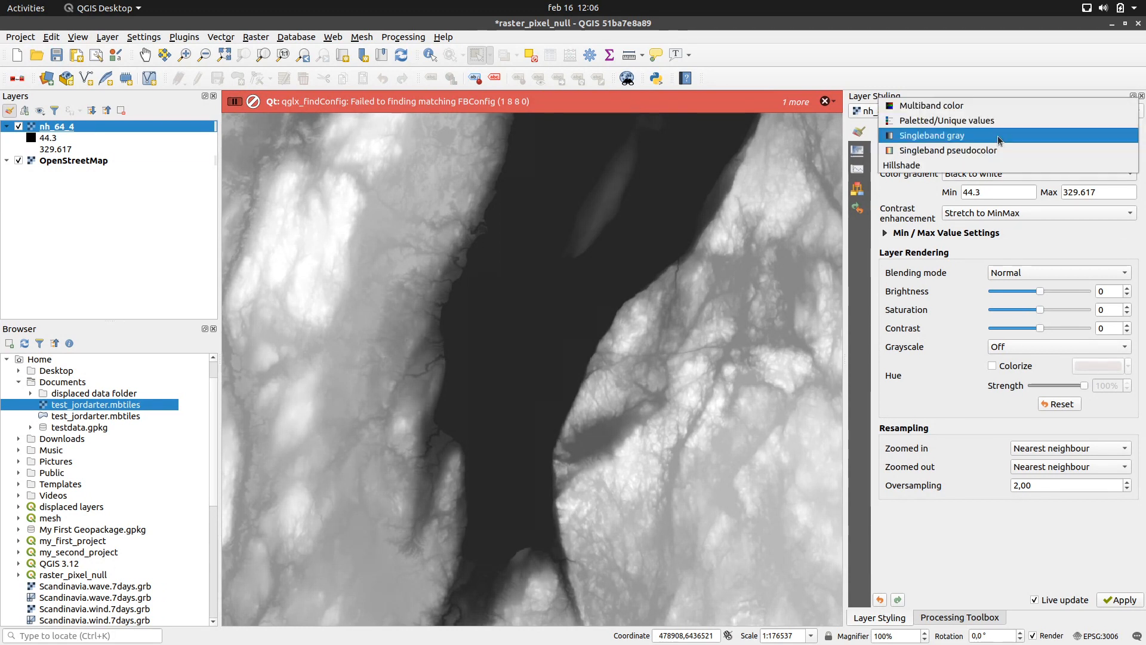
{"action": "left_click", "coordinate": [950, 169]}
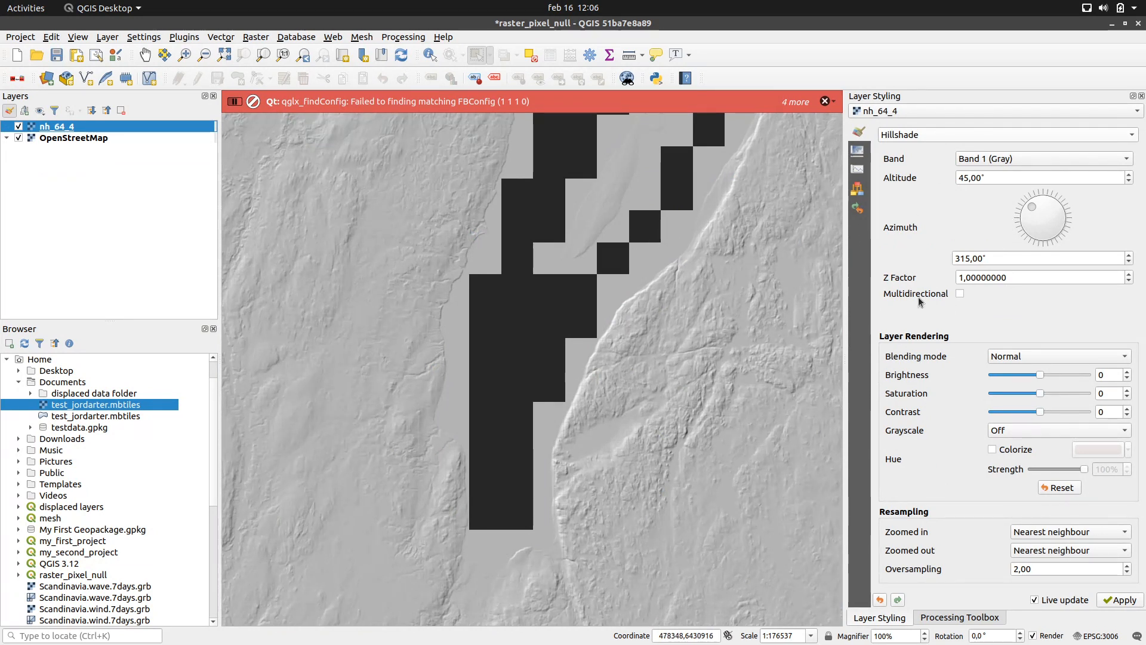
Display the nh_64_4 no-data pixels in the flat grey picked from the hillshaded lake surface.
{"action": "left_click", "coordinate": [858, 150]}
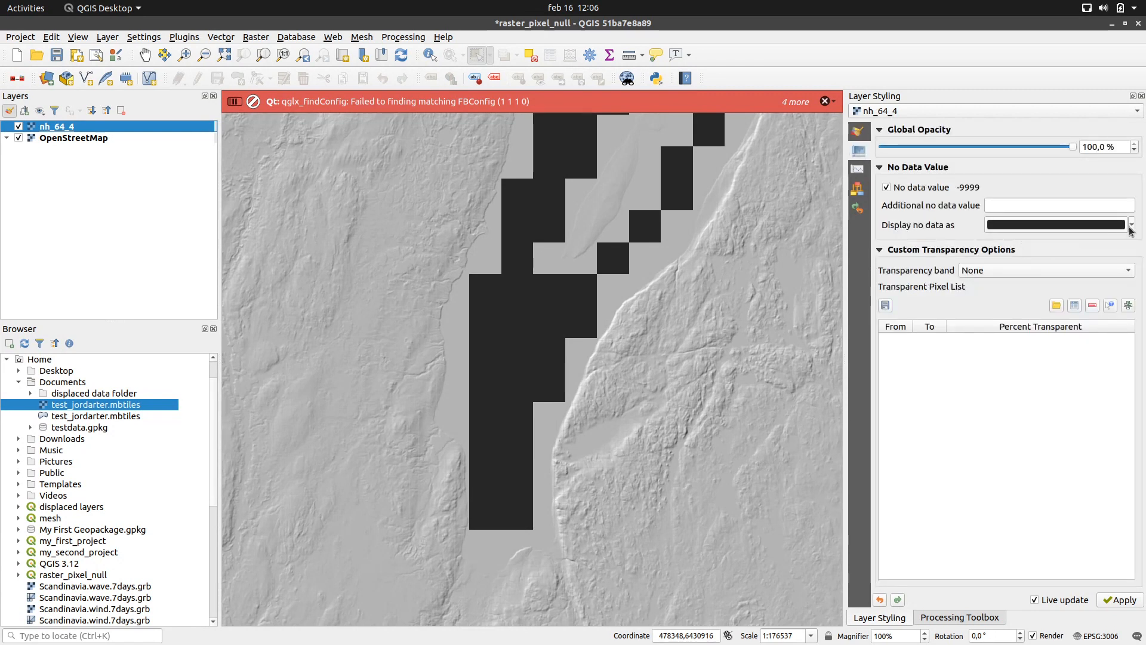
{"action": "left_click", "coordinate": [1129, 228]}
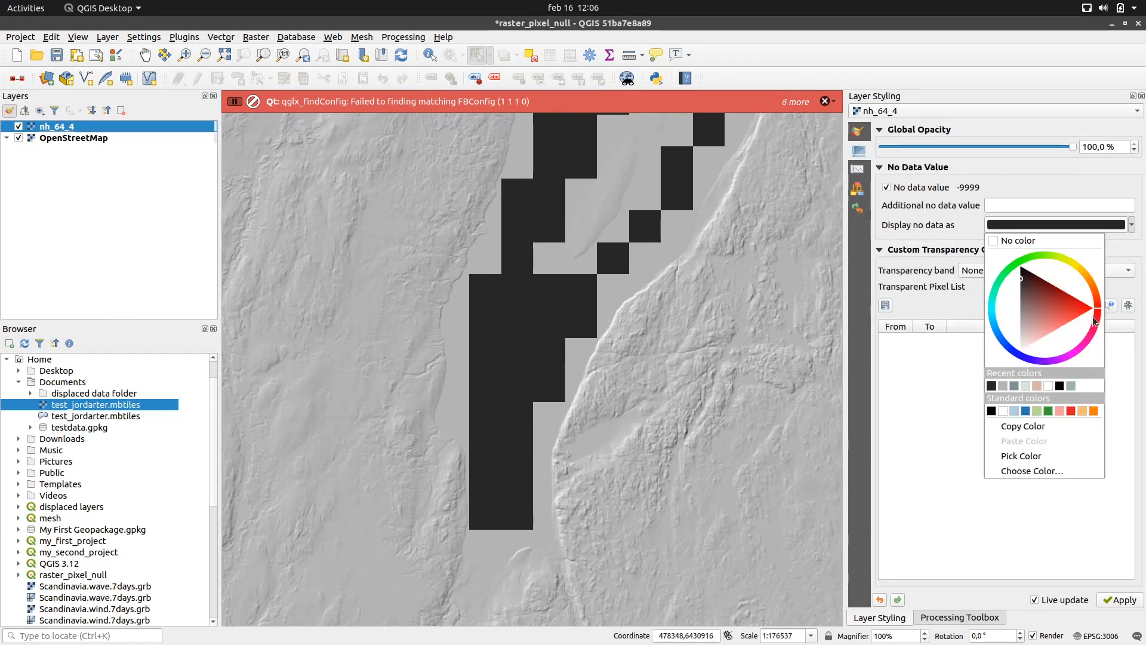
{"action": "left_click", "coordinate": [1044, 455]}
{"action": "left_click", "coordinate": [647, 248]}
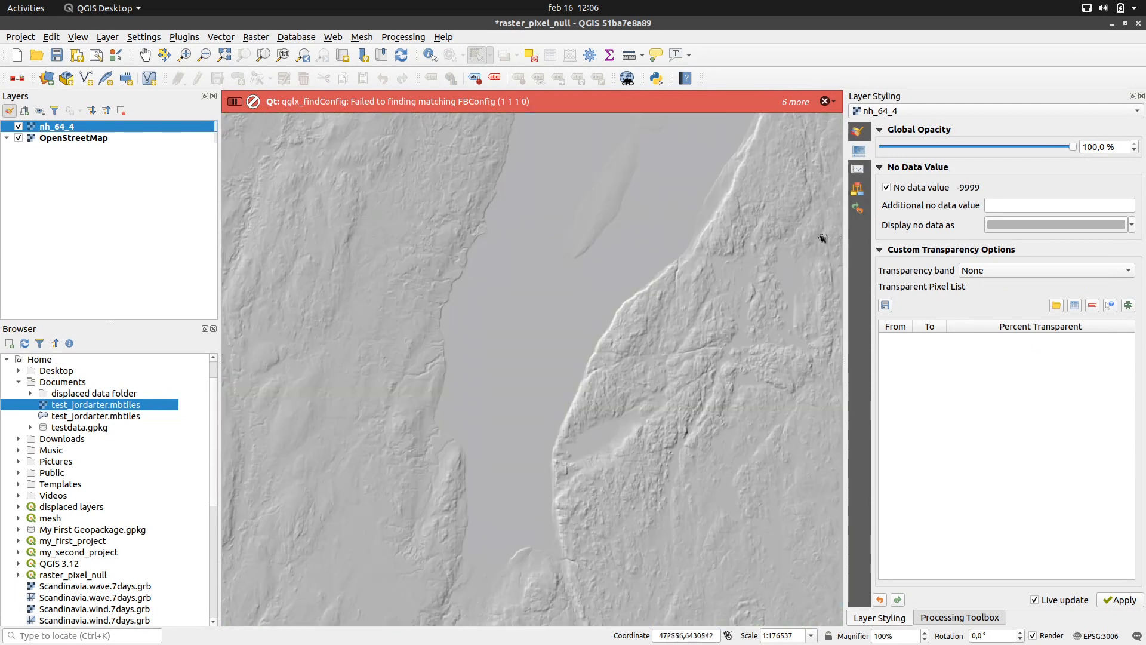
Set the nh_64_4 hillshade's blending mode to Multiply over the OpenStreetMap layer.
{"action": "left_click", "coordinate": [859, 132]}
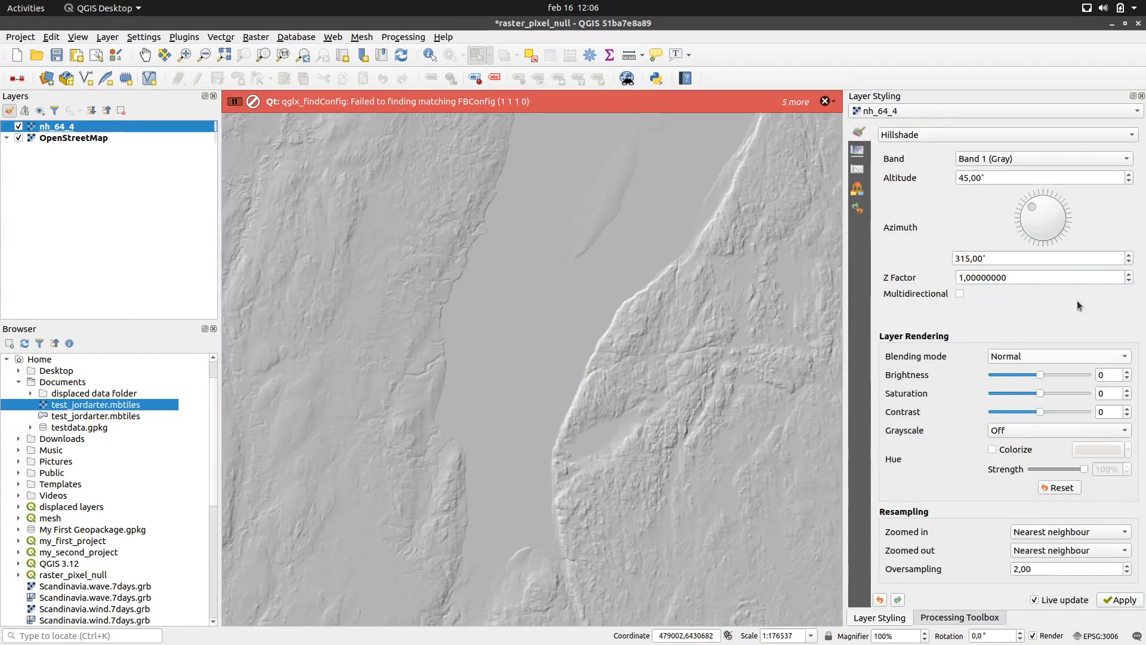
{"action": "left_click", "coordinate": [1061, 359]}
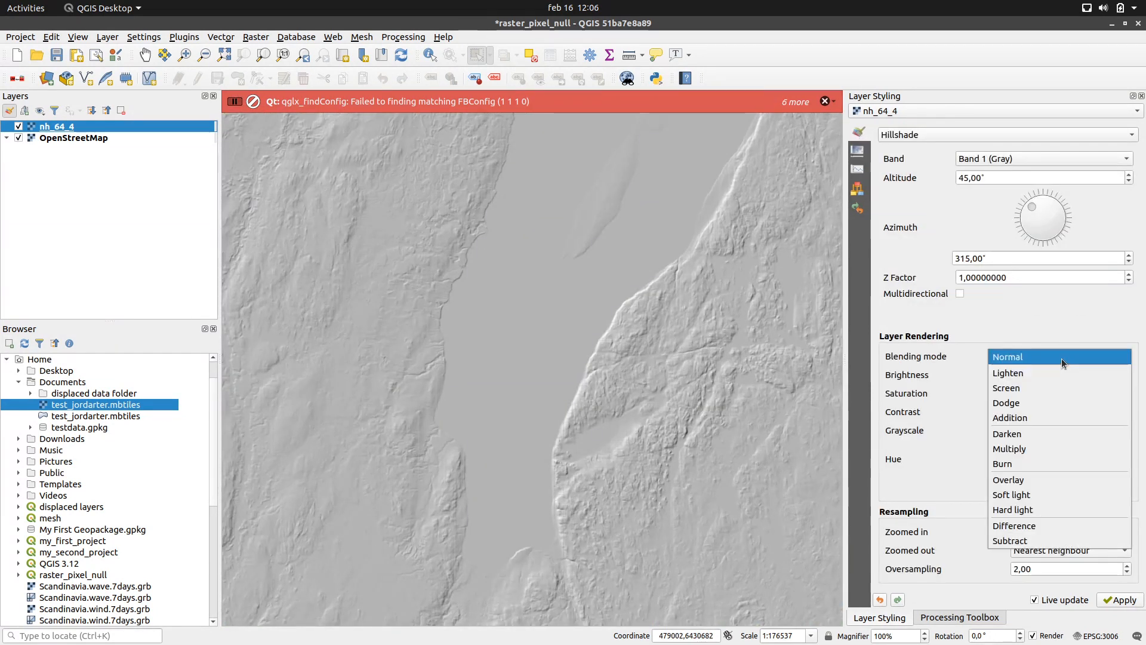
{"action": "left_click", "coordinate": [1022, 449]}
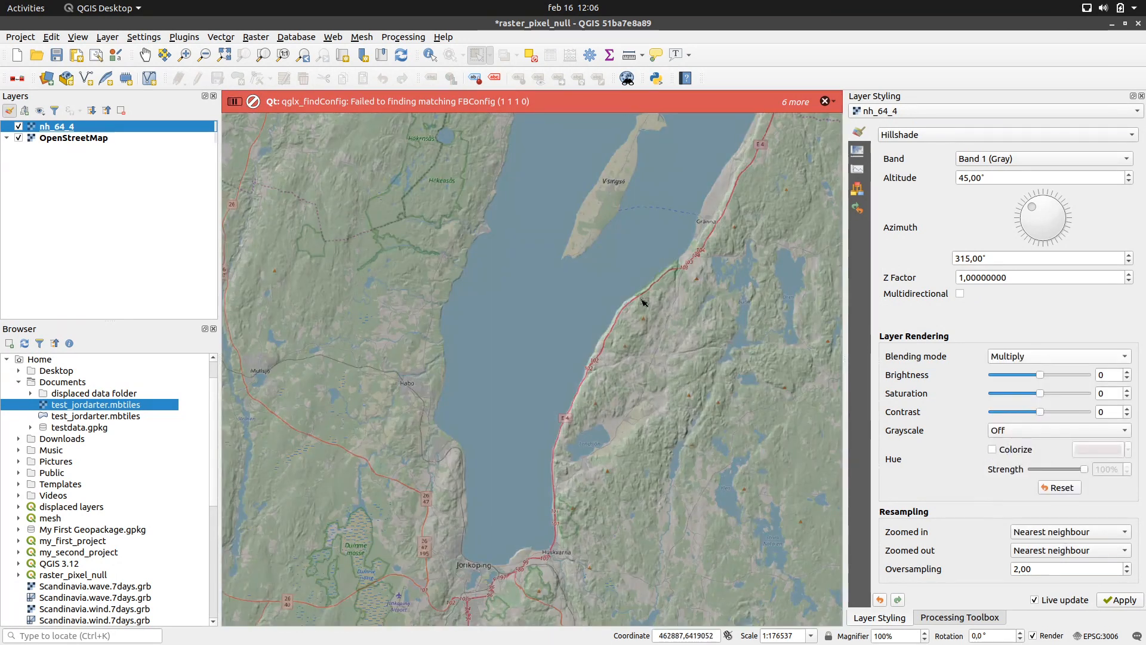
{"action": "left_click_drag", "start_coordinate": [551, 444], "coordinate": [527, 380]}
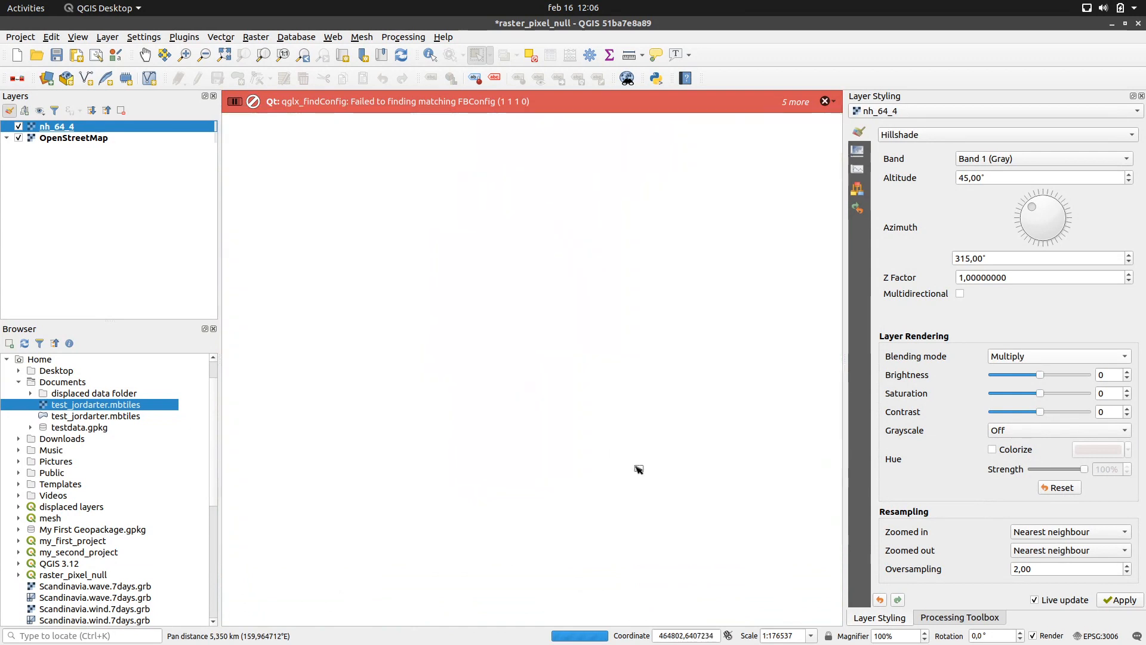
{"action": "left_click_drag", "start_coordinate": [494, 291], "coordinate": [481, 393]}
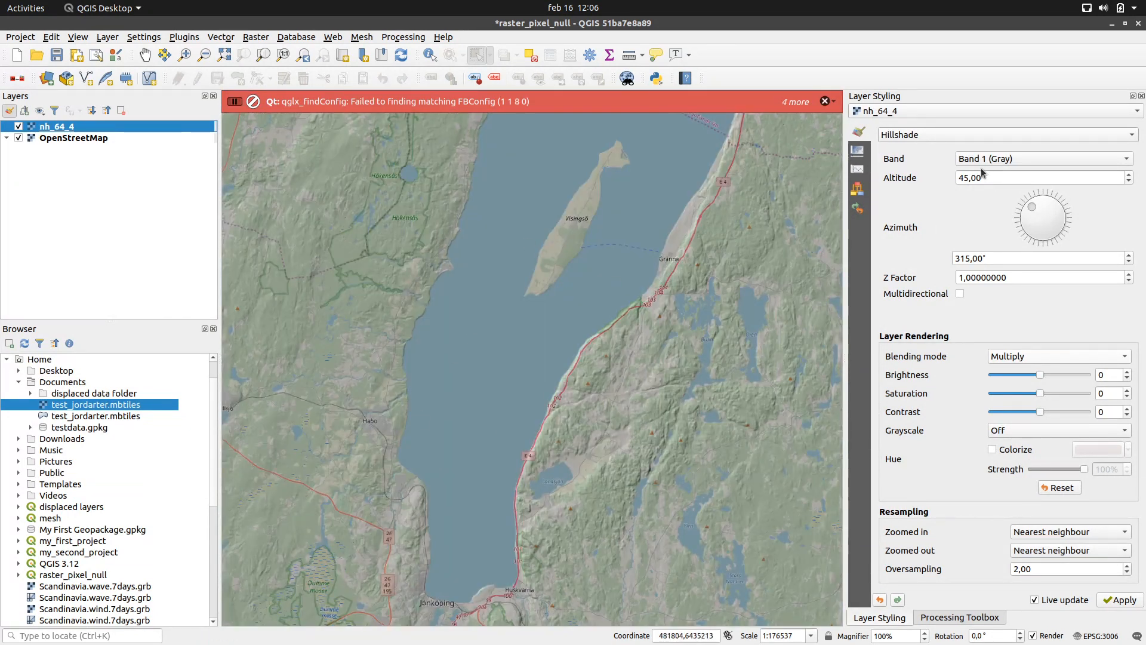
Set the nh_64_4 layer's no-data display colour to No color.
{"action": "left_click", "coordinate": [858, 151]}
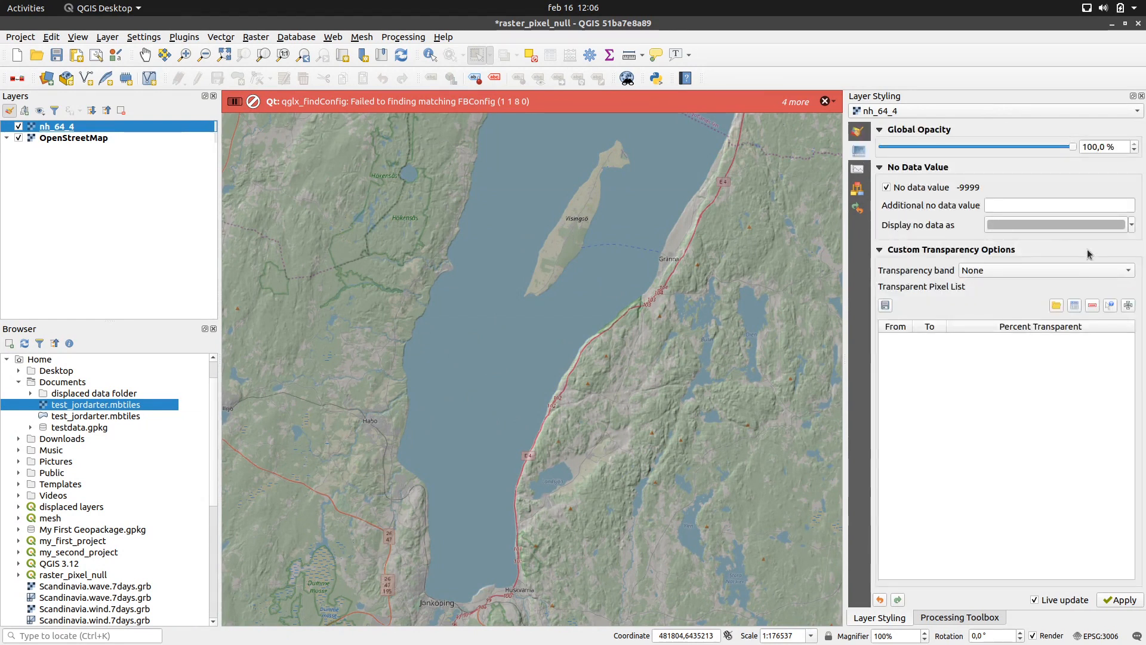
{"action": "left_click", "coordinate": [1131, 225]}
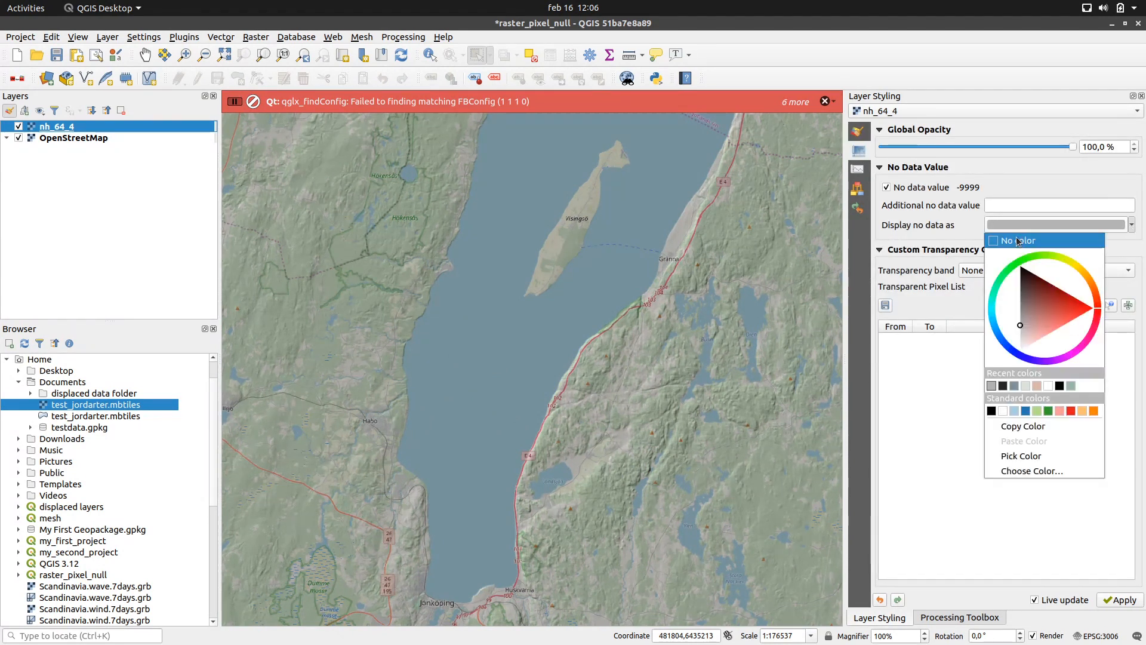
{"action": "left_click", "coordinate": [1022, 237]}
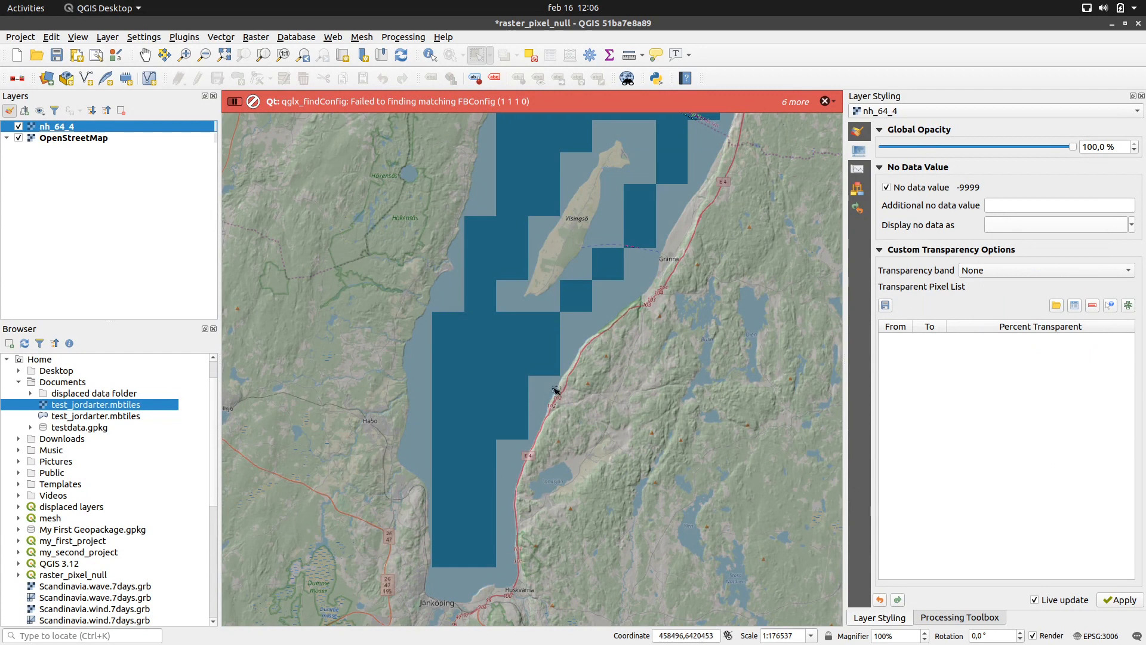
Set the nh_64_4 hillshade's brightness to 37 and contrast to 28.
{"action": "left_click", "coordinate": [858, 132]}
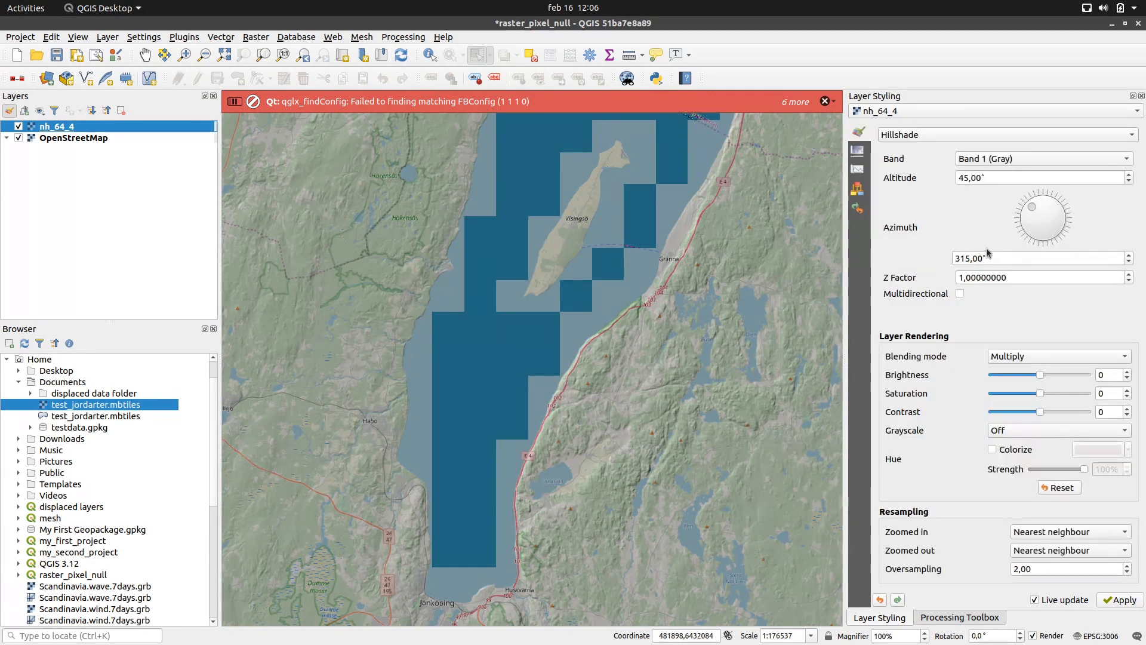
{"action": "left_click", "coordinate": [1054, 378]}
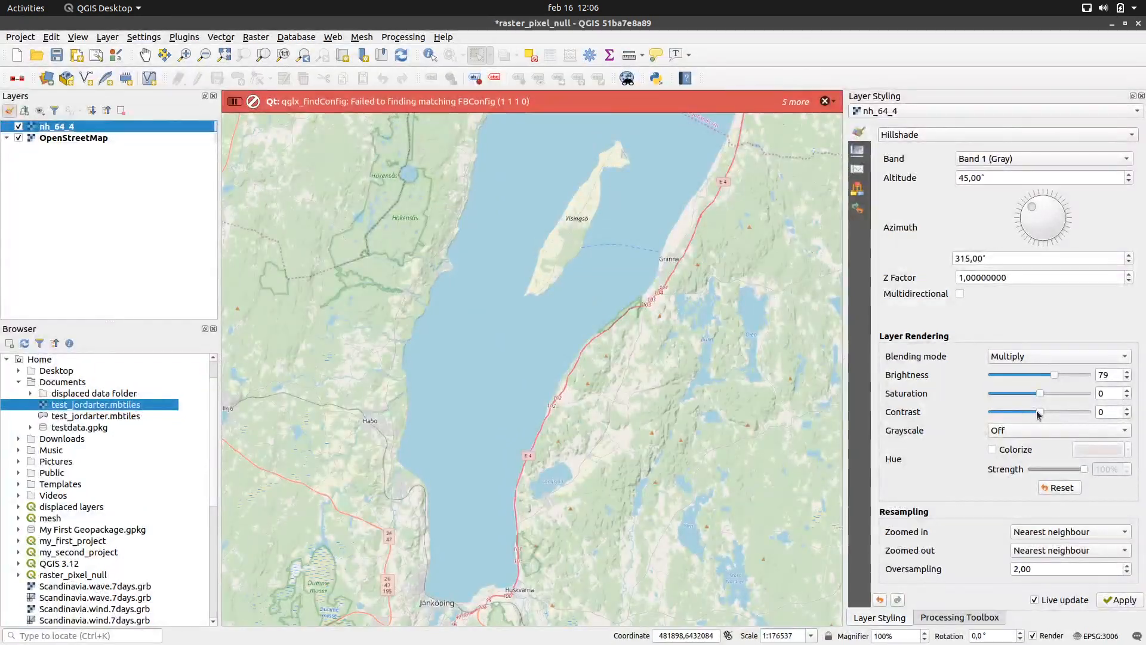
{"action": "left_click_drag", "start_coordinate": [1040, 413], "coordinate": [1044, 413]}
{"action": "left_click_drag", "start_coordinate": [1054, 379], "coordinate": [1045, 380]}
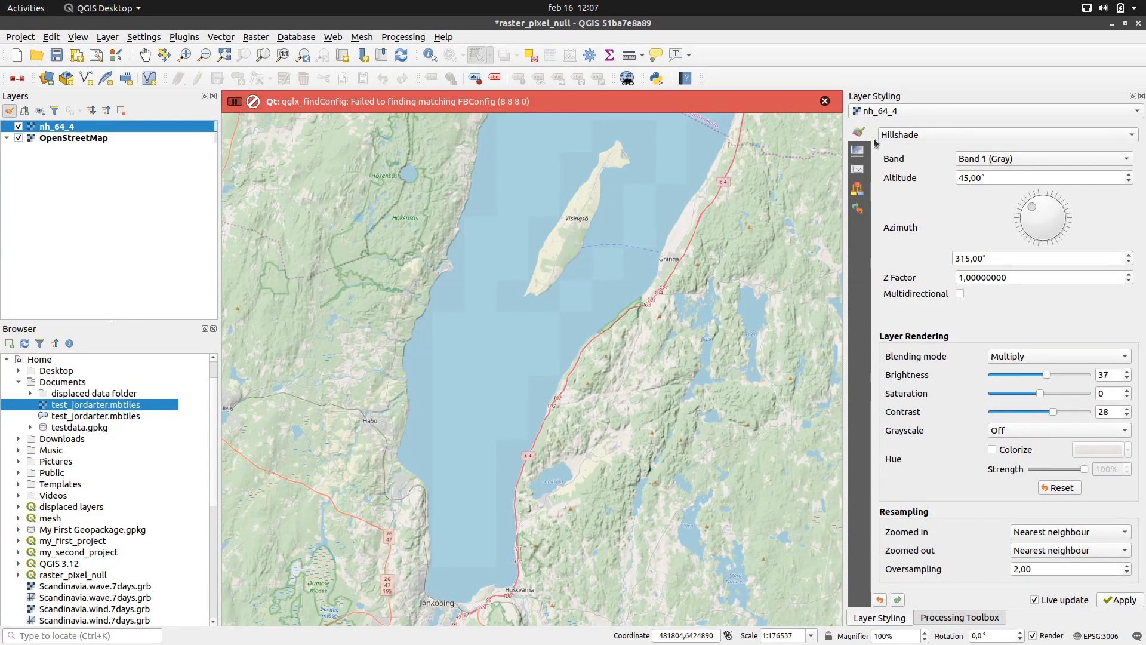
{"action": "left_click", "coordinate": [857, 150]}
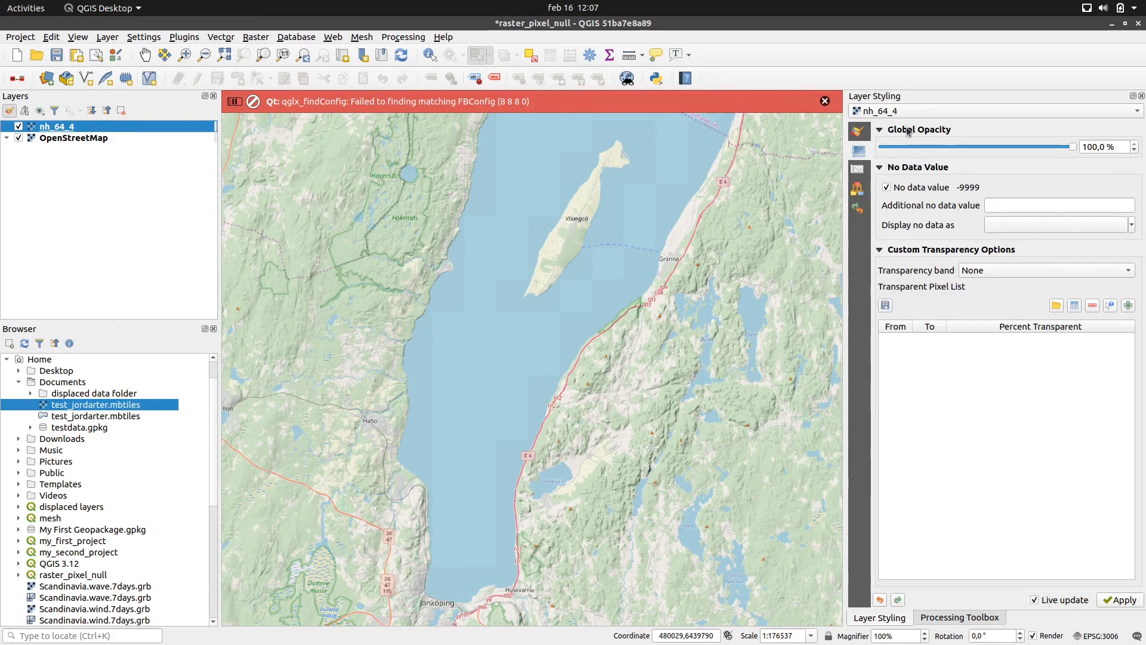
{"action": "left_click", "coordinate": [858, 132]}
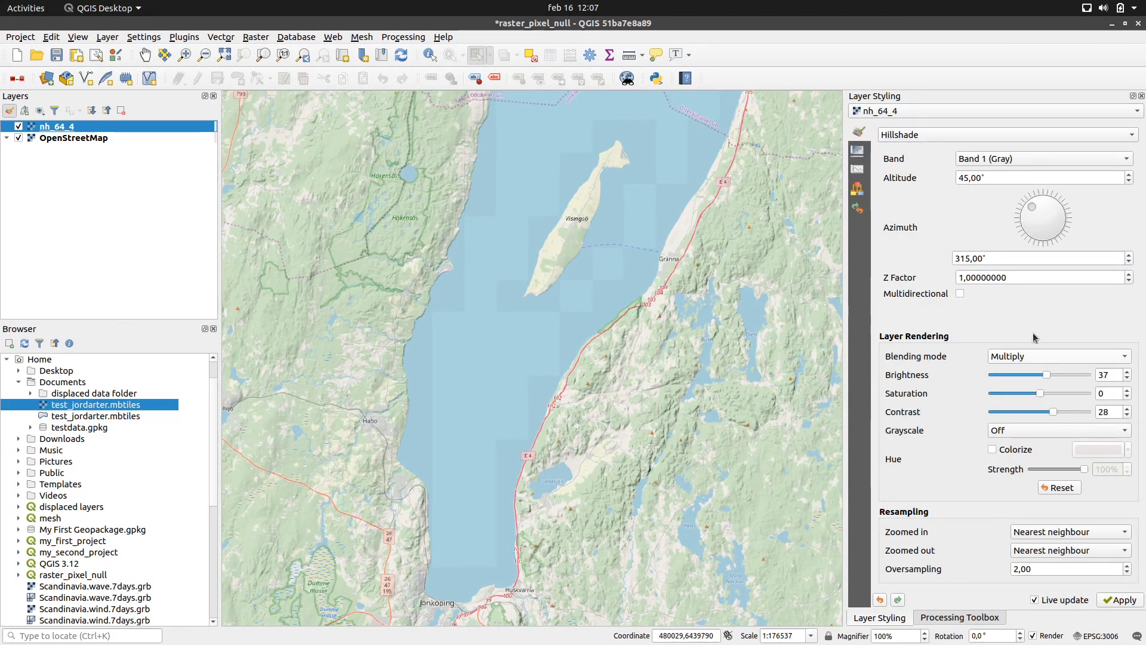
Set the nh_64_4 hillshade's blending mode to Normal and reset its brightness and contrast to 0.
{"action": "left_click", "coordinate": [1050, 356]}
{"action": "left_click", "coordinate": [1027, 264]}
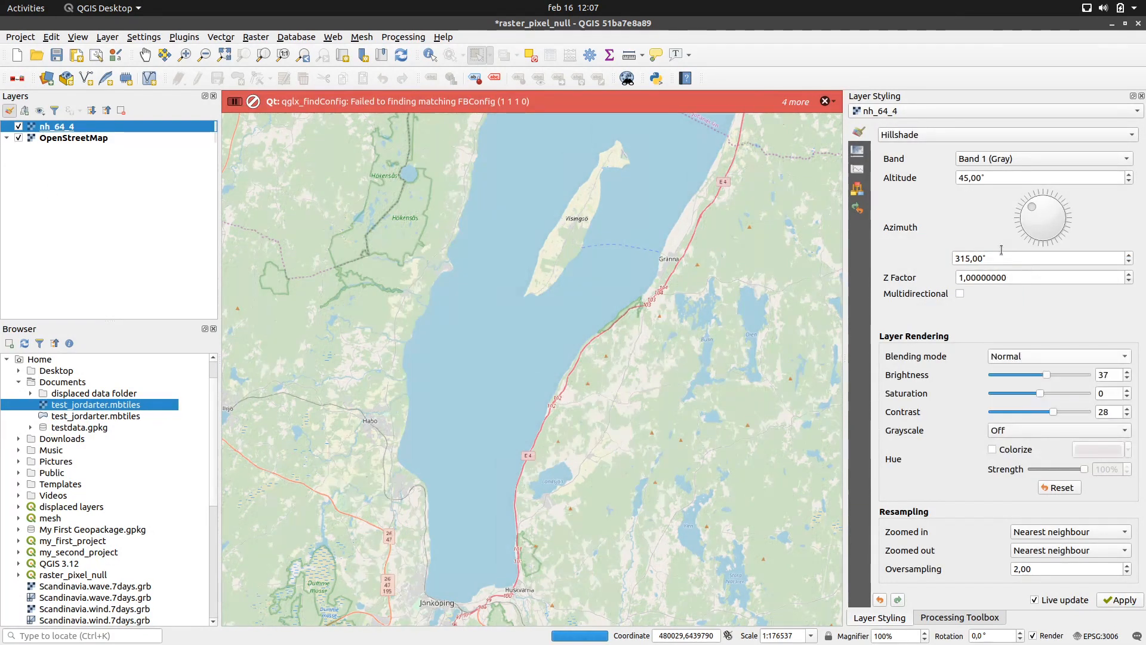
{"action": "left_click", "coordinate": [857, 151]}
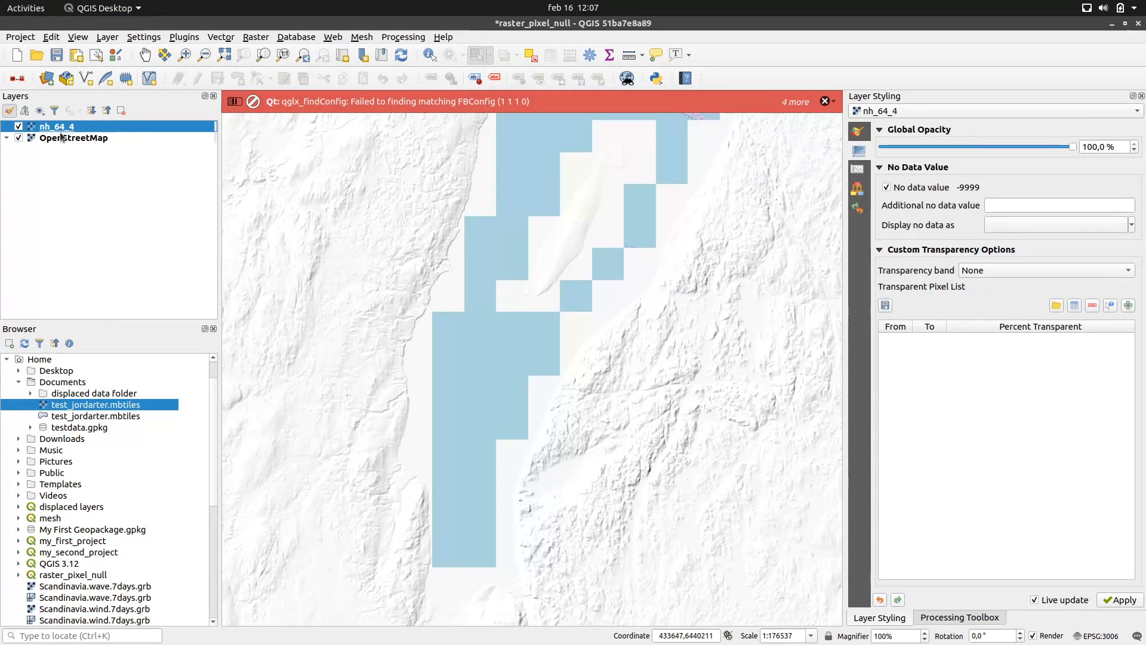
{"action": "left_click", "coordinate": [859, 132]}
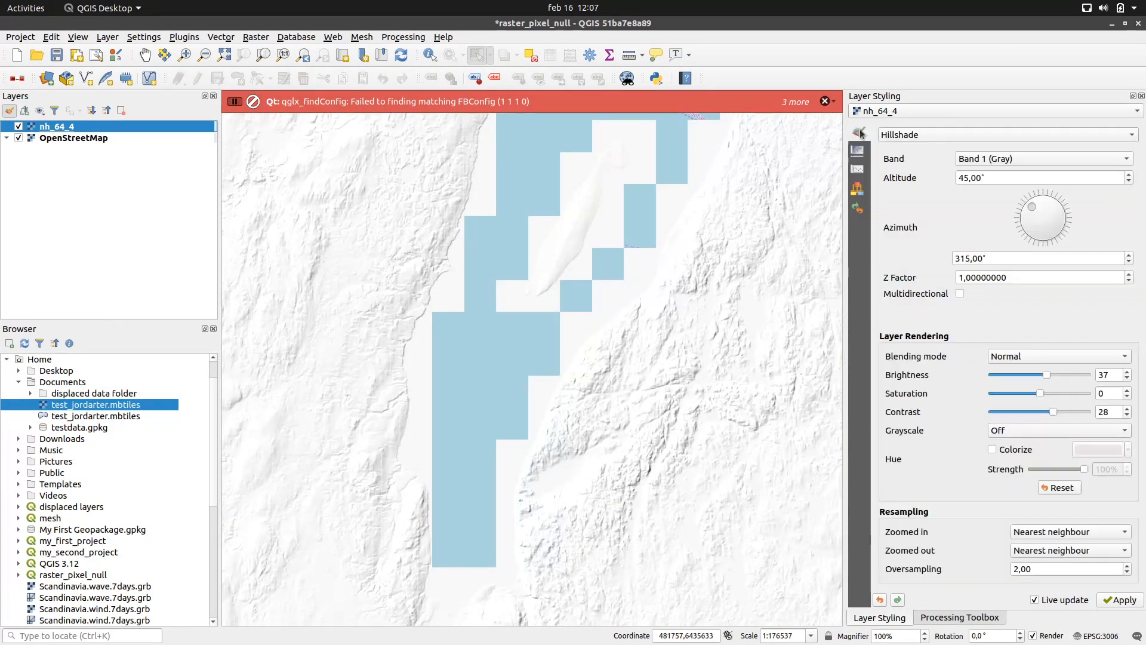
{"action": "left_click_drag", "start_coordinate": [1110, 374], "coordinate": [1062, 378]}
{"action": "type", "text": "0"}
{"action": "double_click", "coordinate": [1104, 412]}
{"action": "type", "text": "0"}
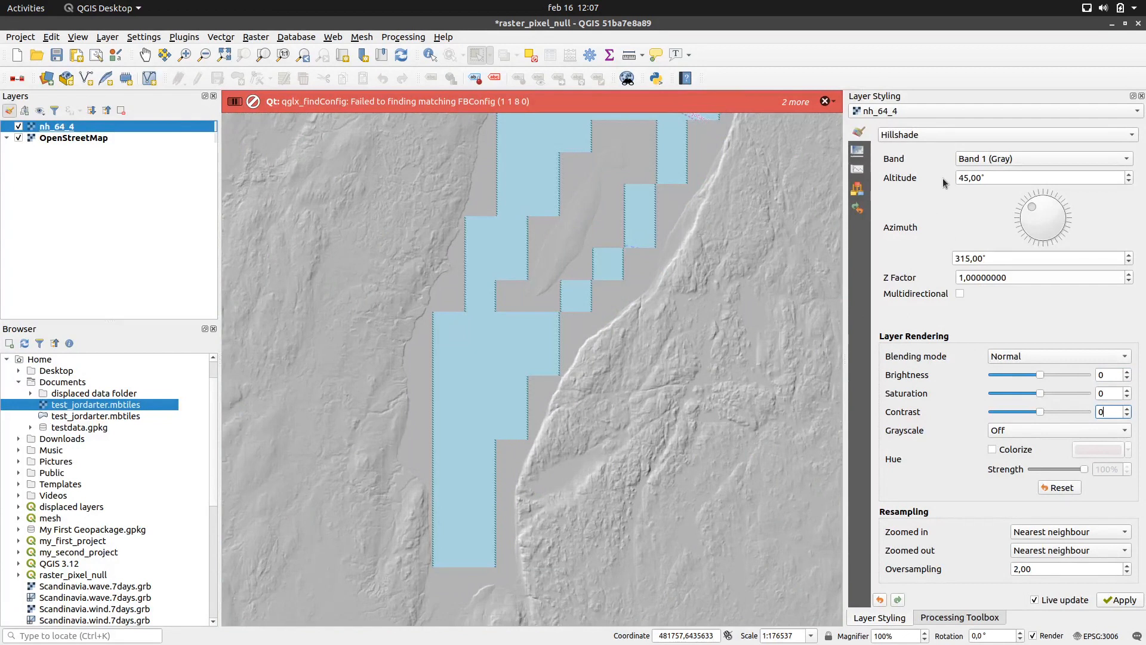
Set the nh_64_4 layer's no-data display colour to the flat grey picked from the hillshaded lake surface on the map.
{"action": "left_click", "coordinate": [858, 151]}
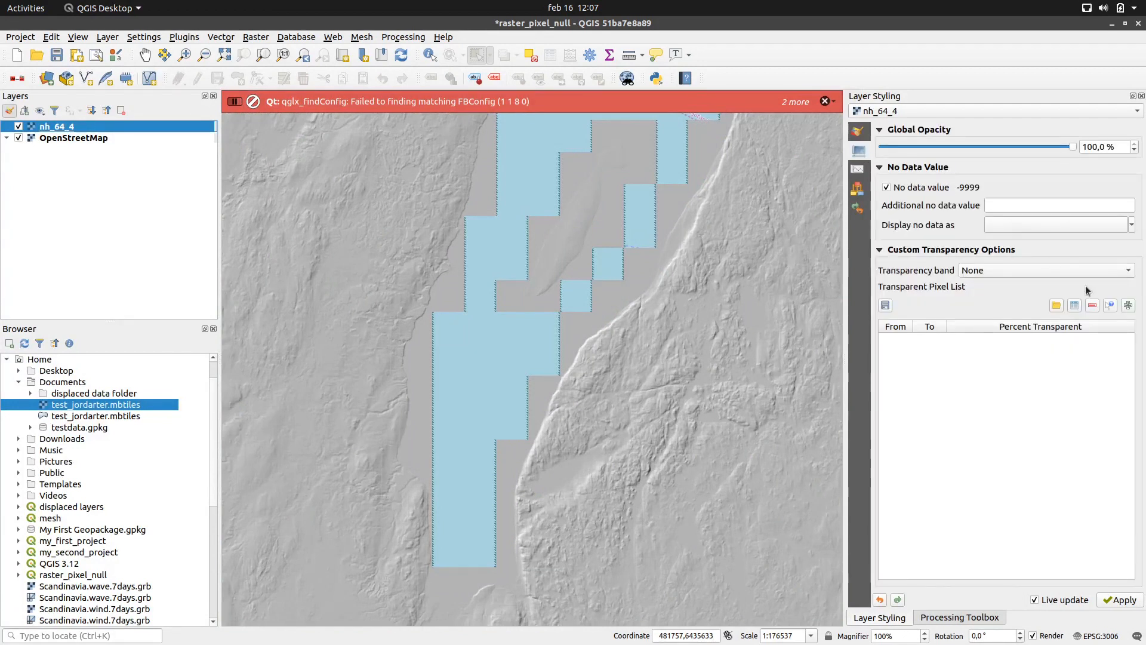
{"action": "left_click", "coordinate": [1131, 227]}
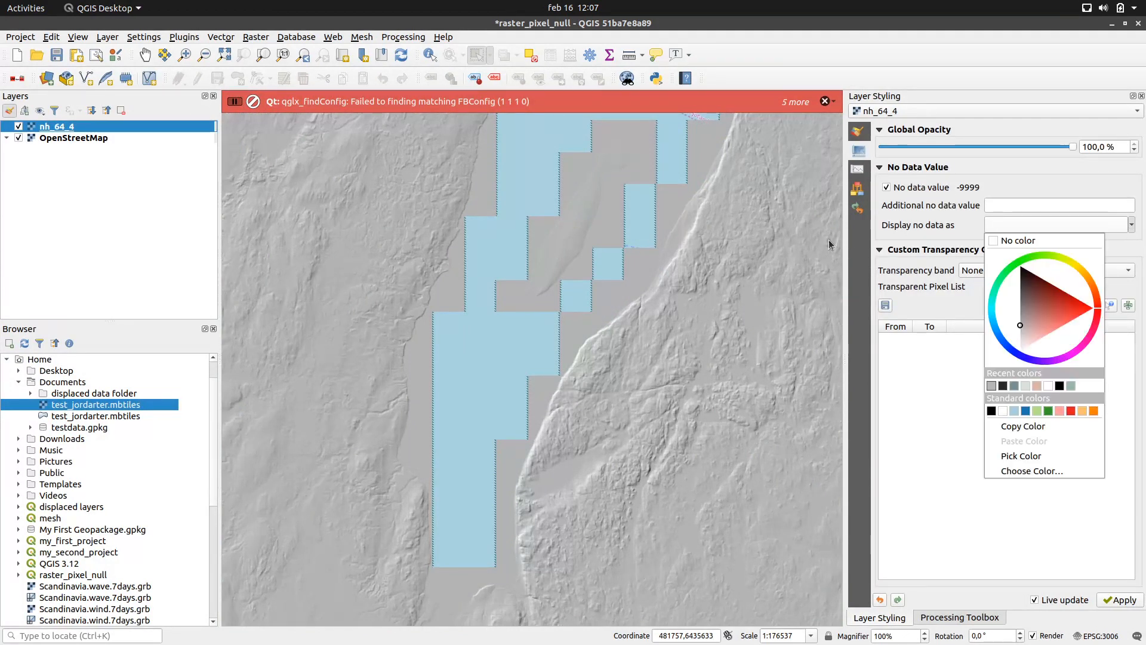
{"action": "left_click", "coordinate": [1022, 455]}
{"action": "left_click", "coordinate": [641, 267]}
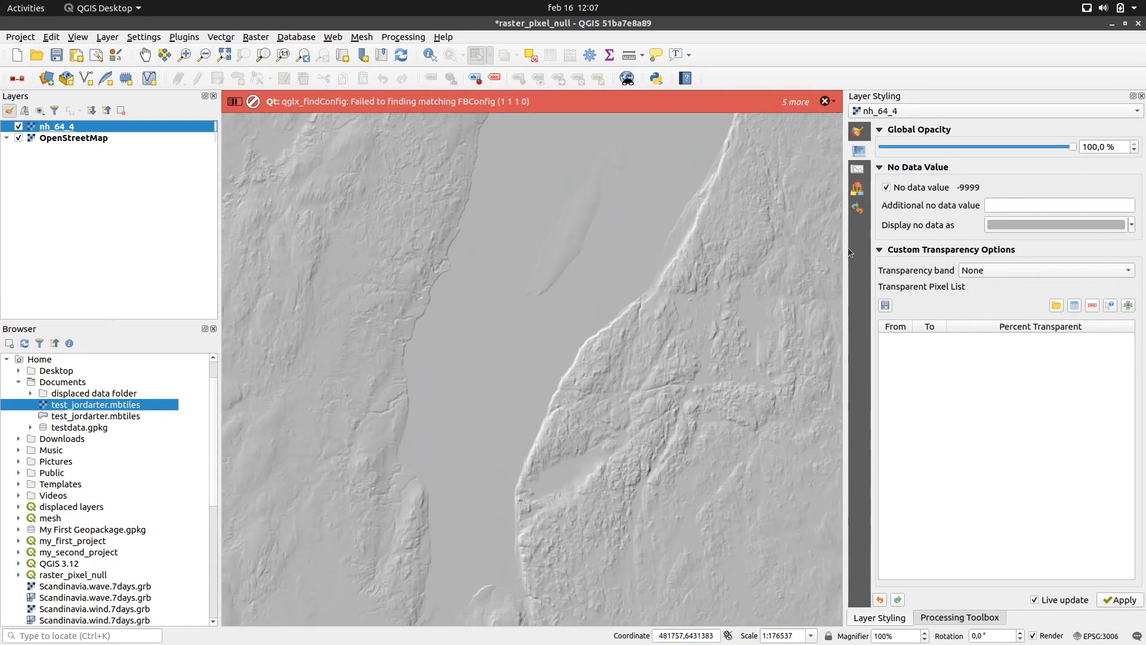
Blend the nh_64_4 hillshade with the OpenStreetMap layer using the Multiply blending mode.
{"action": "left_click", "coordinate": [857, 131]}
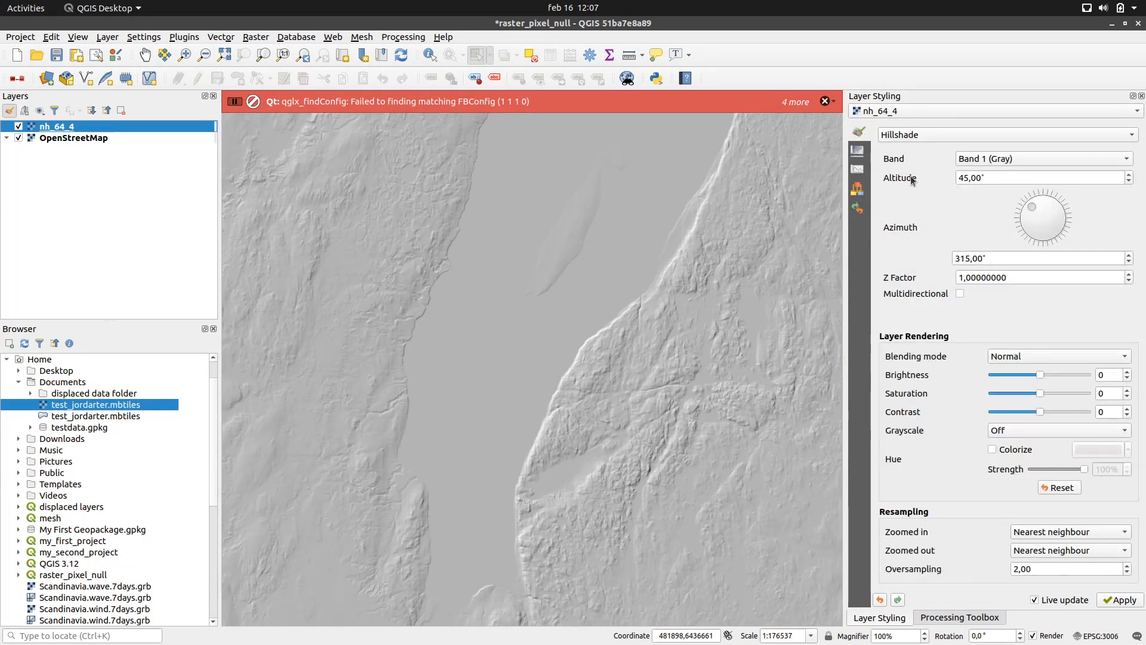
{"action": "left_click", "coordinate": [1028, 360]}
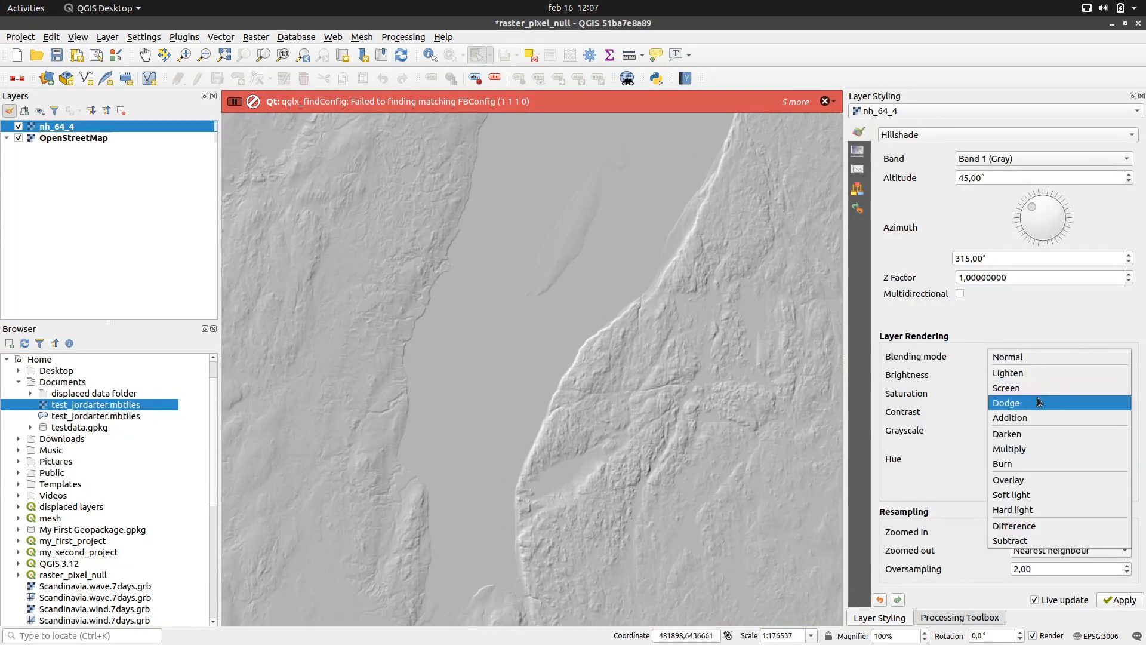
{"action": "left_click", "coordinate": [1038, 449]}
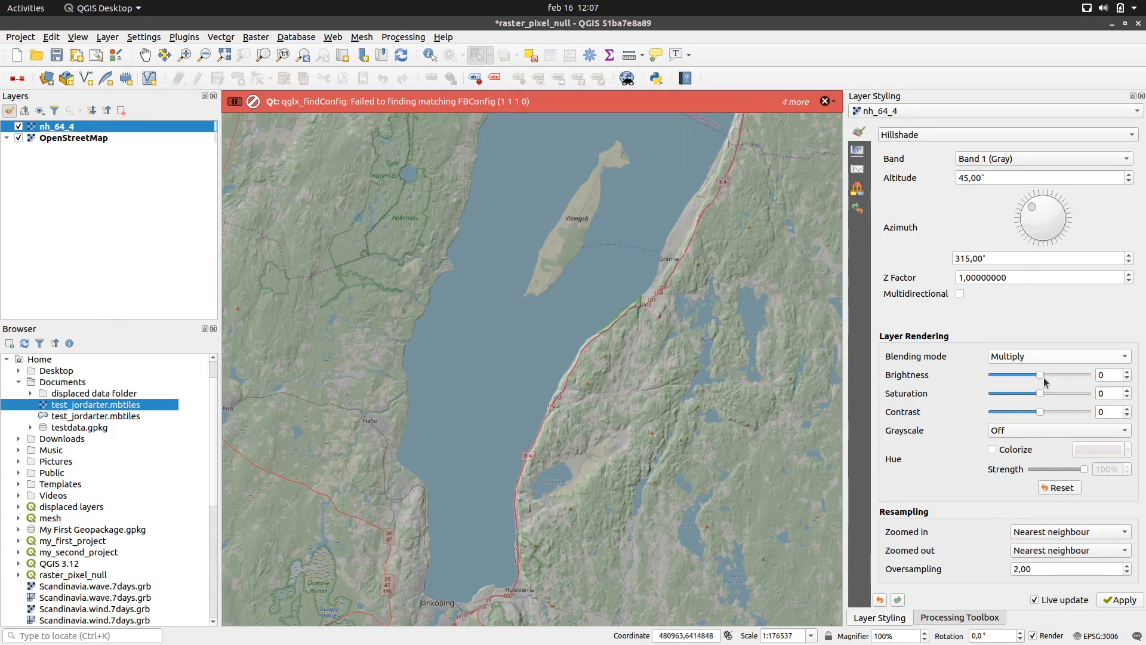
Set the nh_64_4 hillshade's brightness to 21 and contrast to 4, and inspect the blended map around the lake.
{"action": "mouse_move", "coordinate": [1041, 380]}
{"action": "left_mouse_down"}
{"action": "mouse_move", "coordinate": [1043, 415]}
{"action": "mouse_move", "coordinate": [1046, 378]}
{"action": "left_mouse_up"}
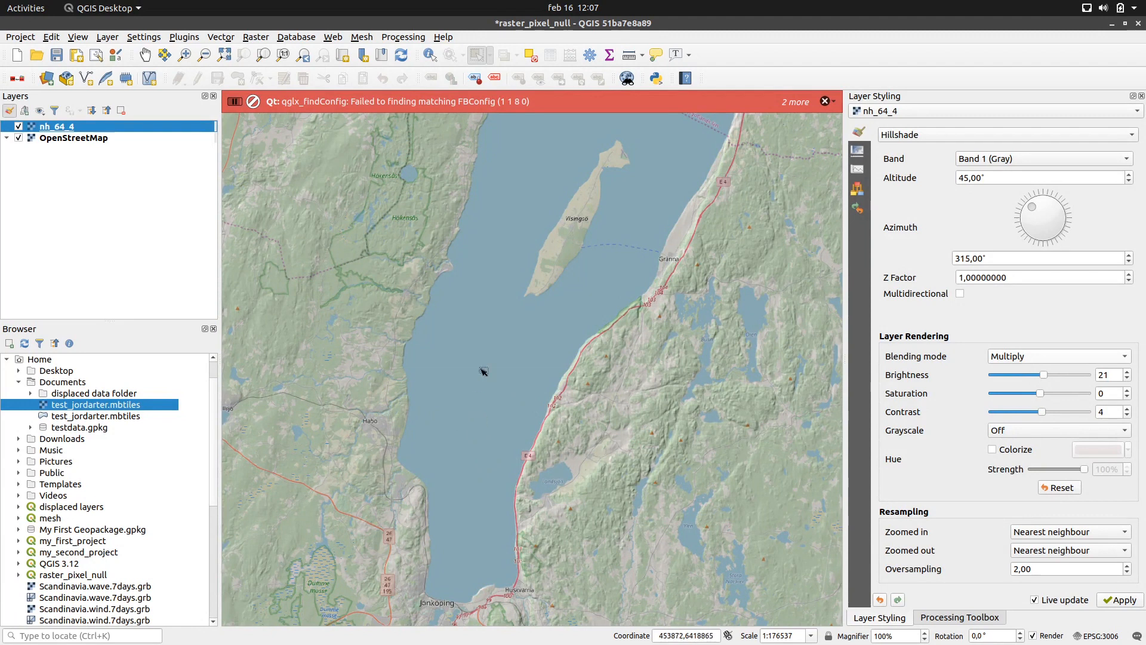
{"action": "left_click_drag", "start_coordinate": [535, 311], "coordinate": [531, 443]}
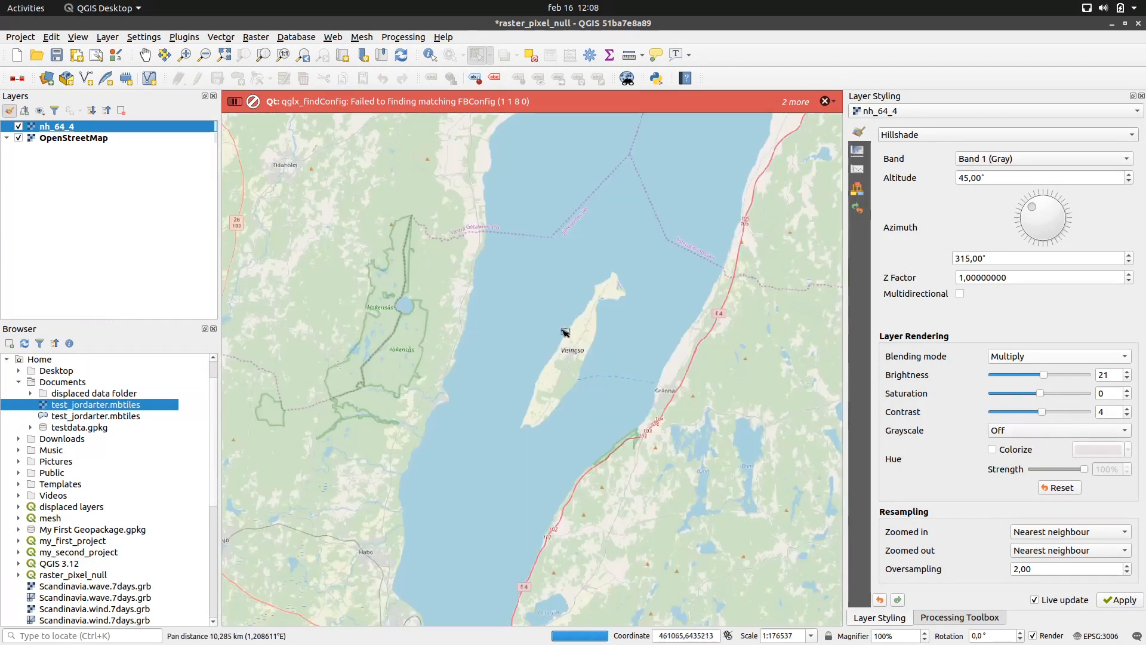
{"action": "left_click_drag", "start_coordinate": [421, 341], "coordinate": [584, 328]}
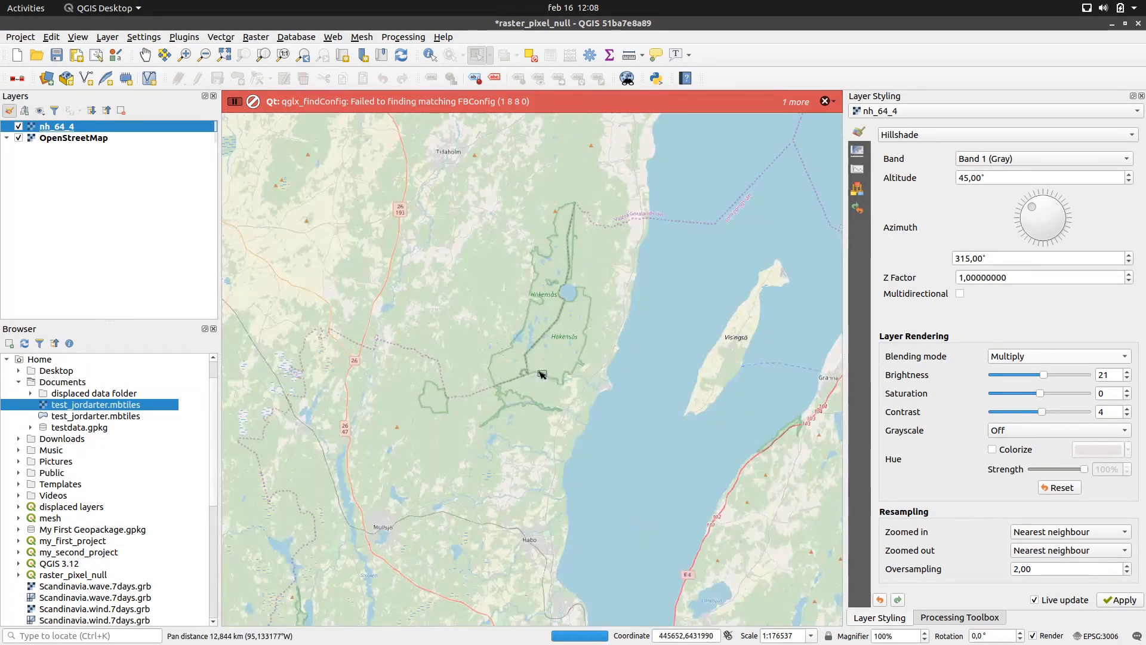